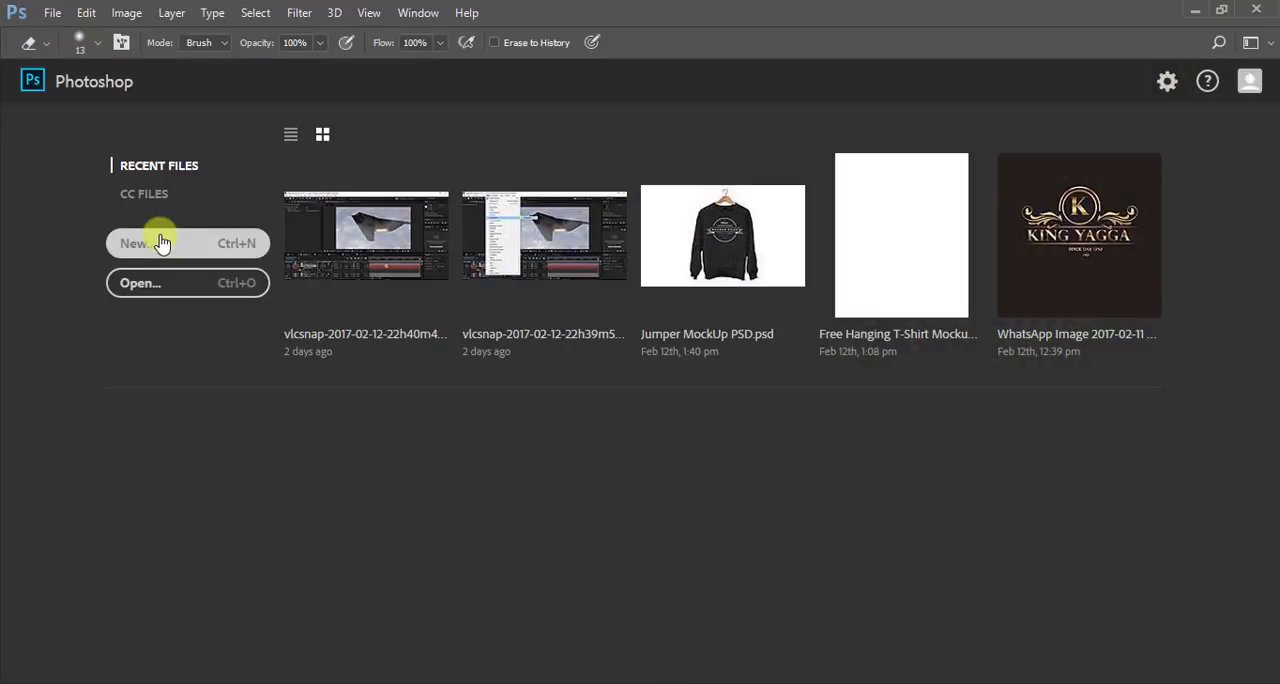
- Start a new document and set its size to 3.75 inches wide by 2.25 inches high
left_click(162, 255)
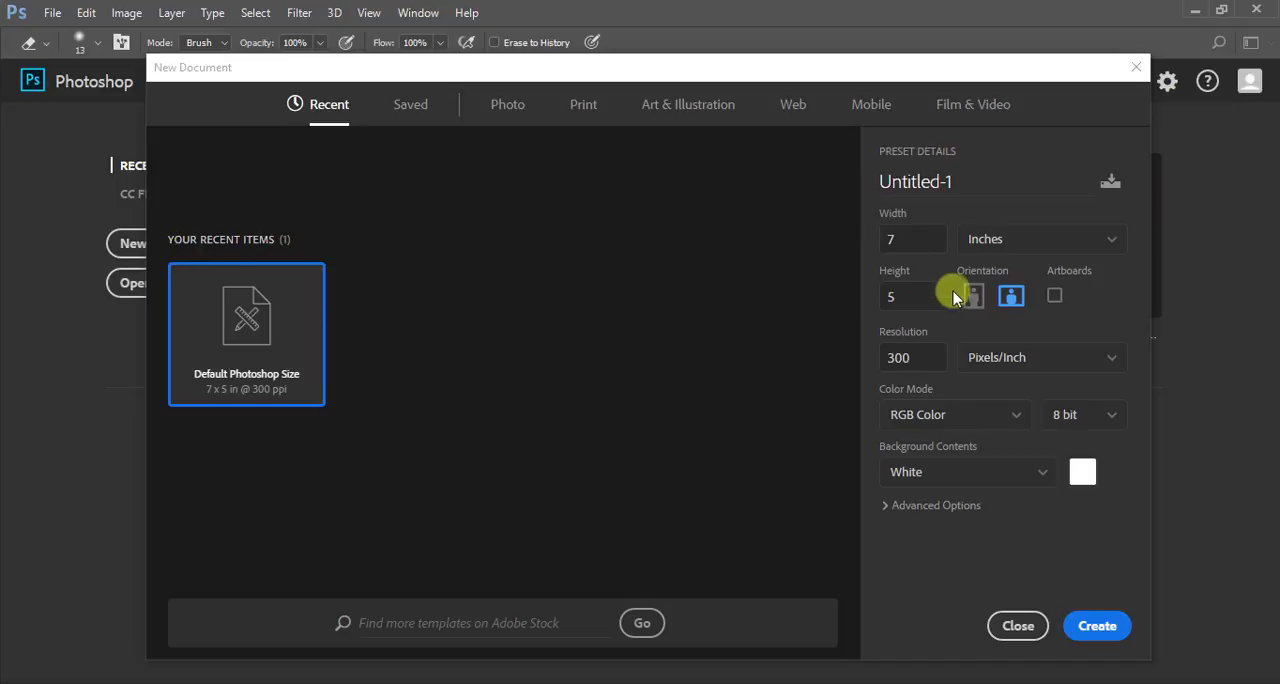
left_click(1007, 238)
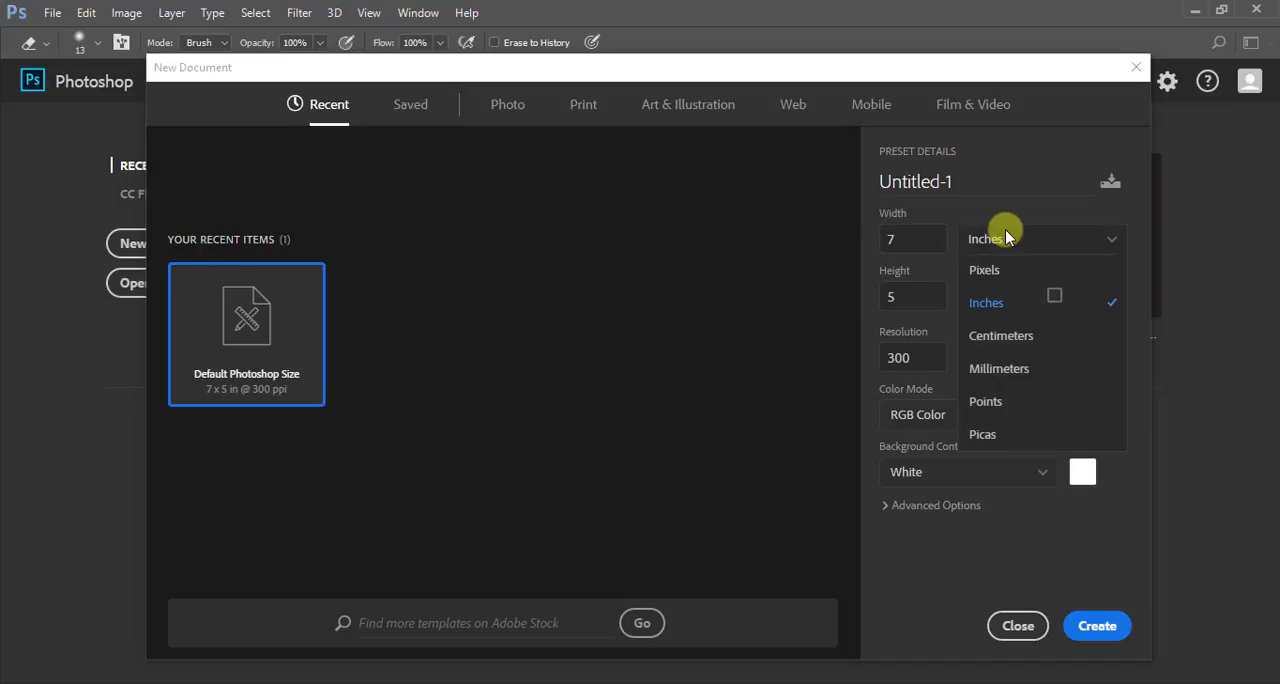
left_click(1006, 304)
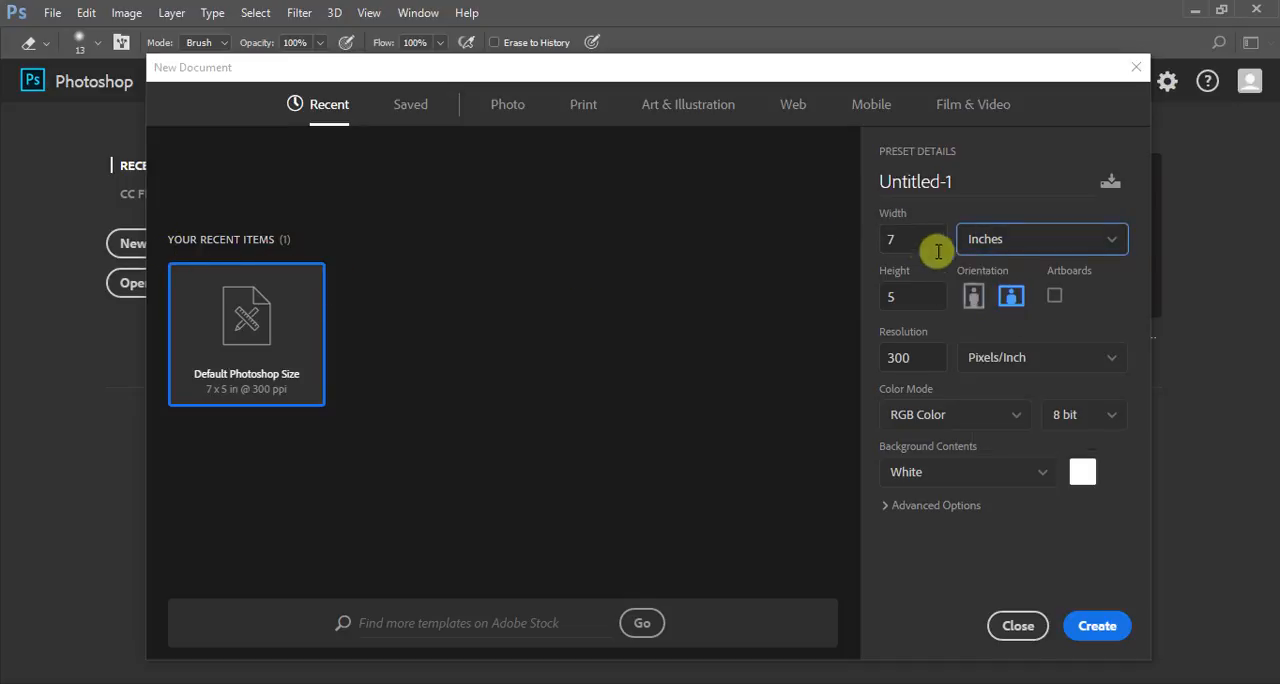
left_click_drag(921, 242, 855, 241)
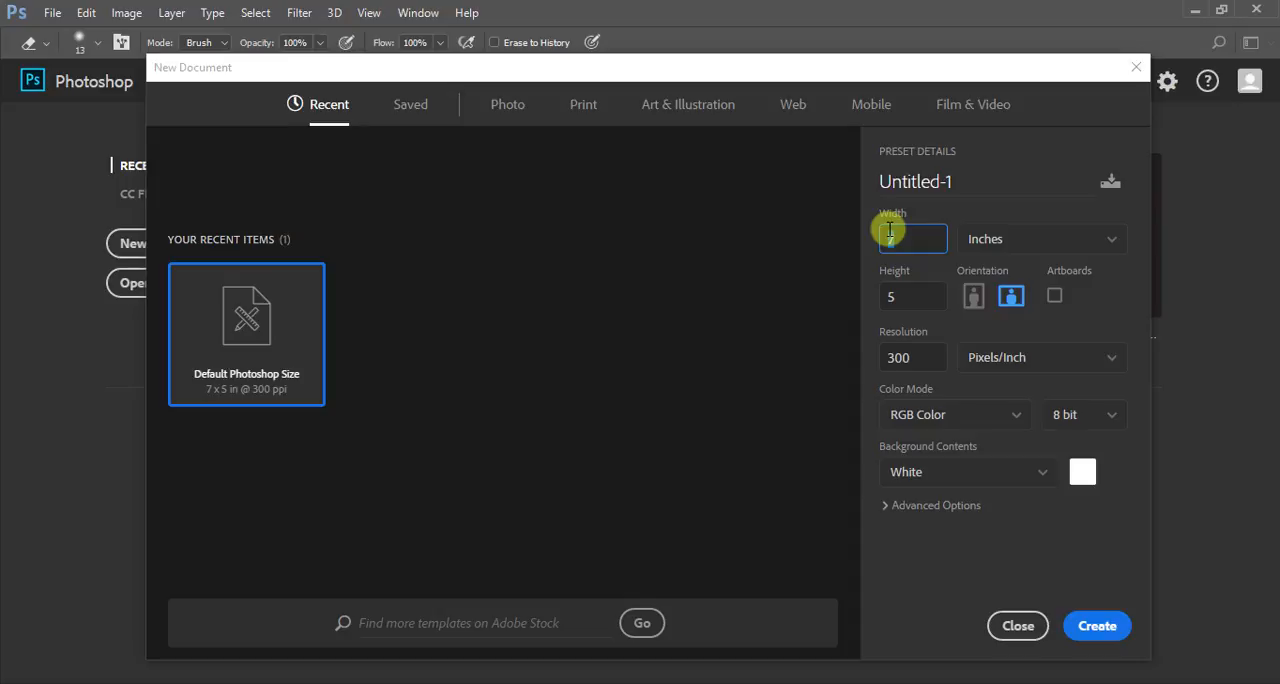
type("3.75")
left_click(886, 296)
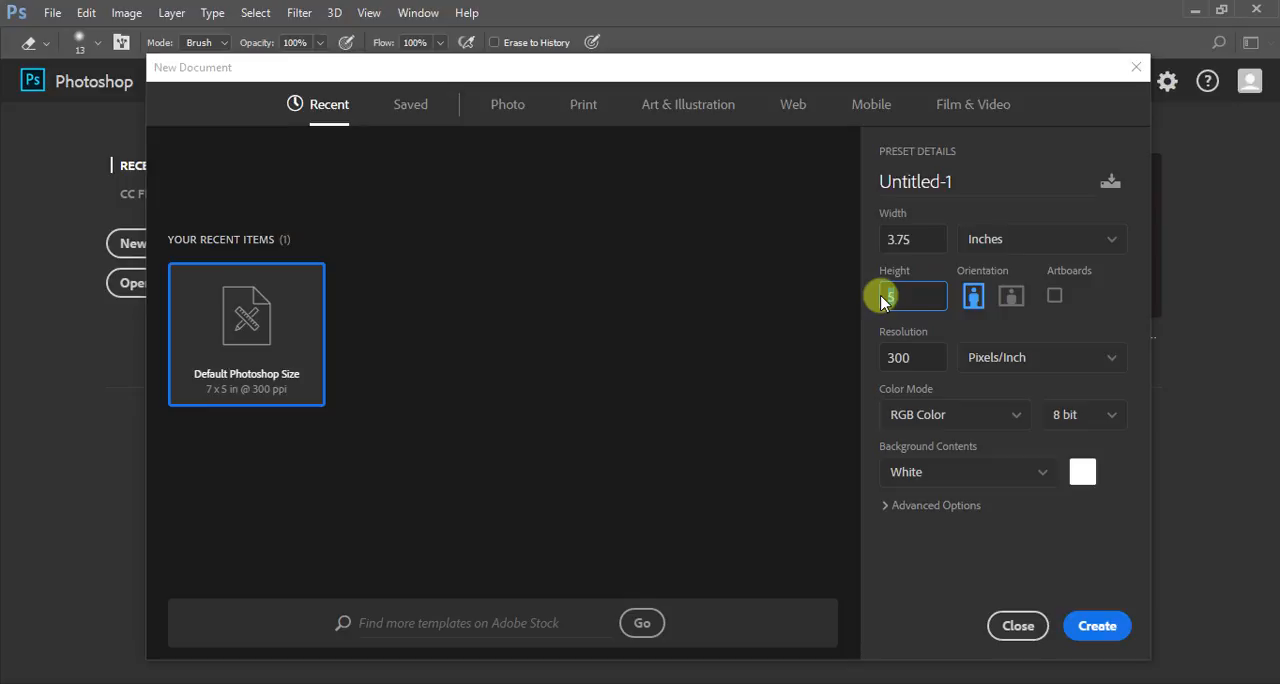
type("2")
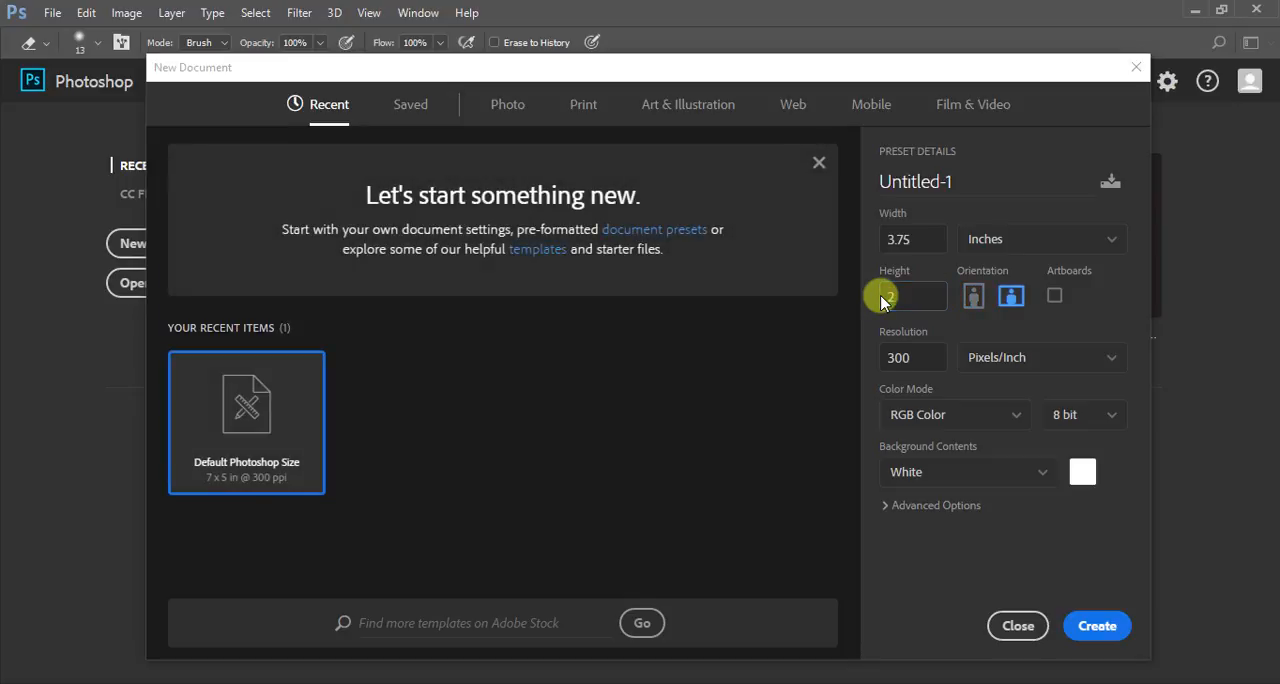
left_click(902, 296)
left_click(902, 296)
type(".25")
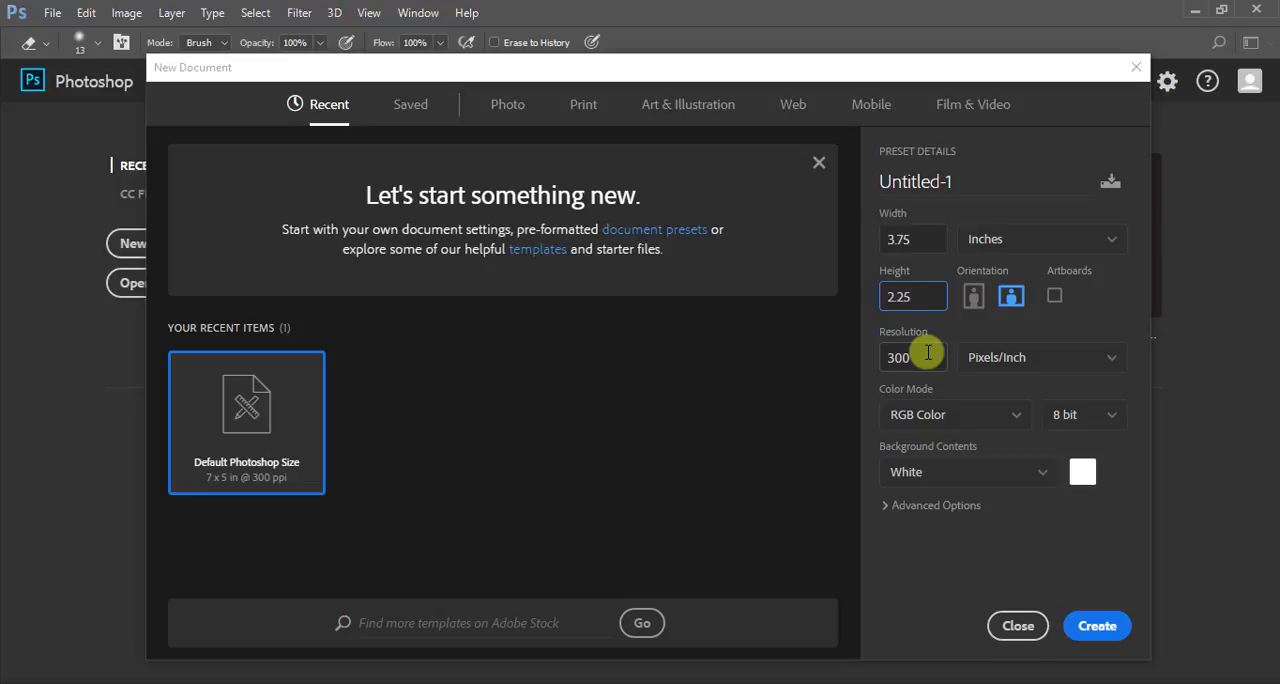
- Set the color mode to CMYK Color and create the document
left_click(988, 415)
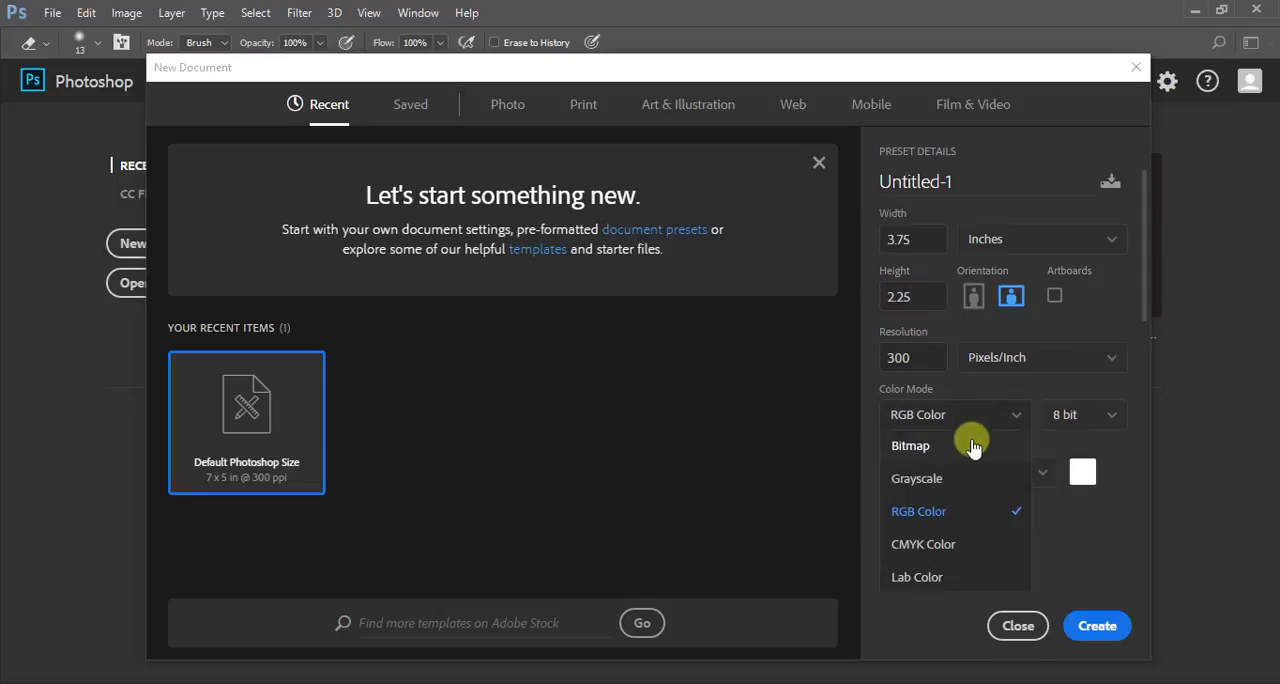
left_click(937, 541)
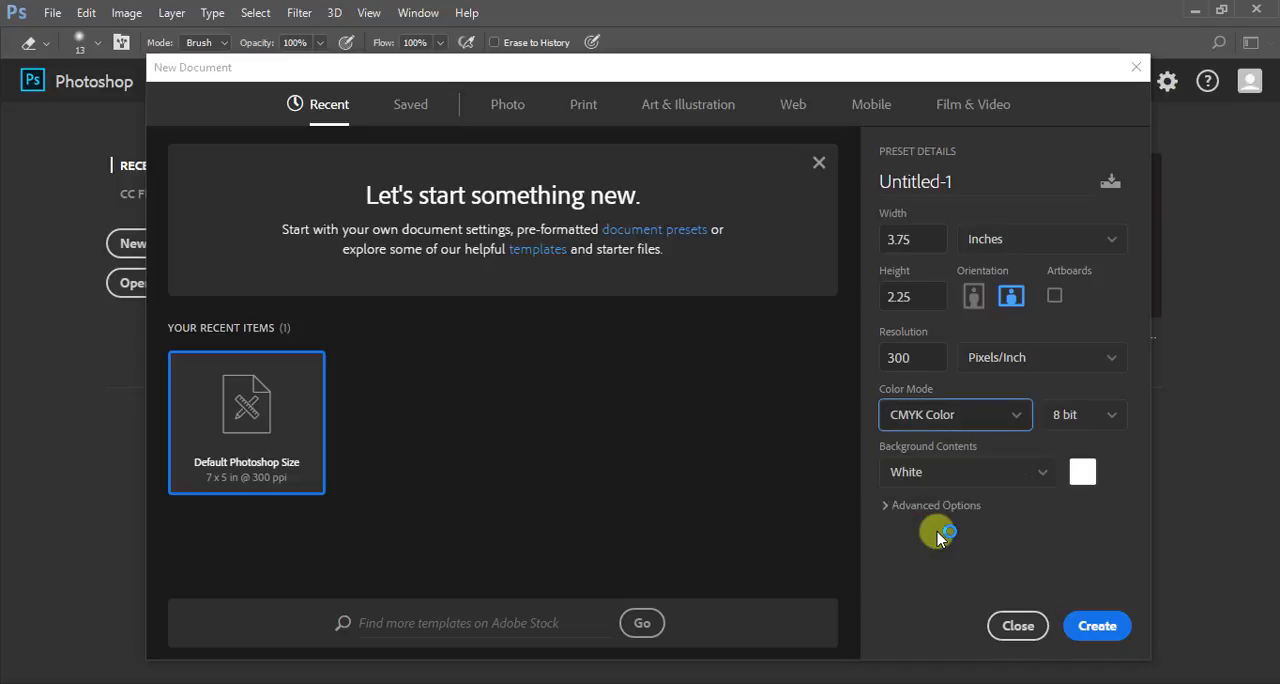
left_click(1100, 628)
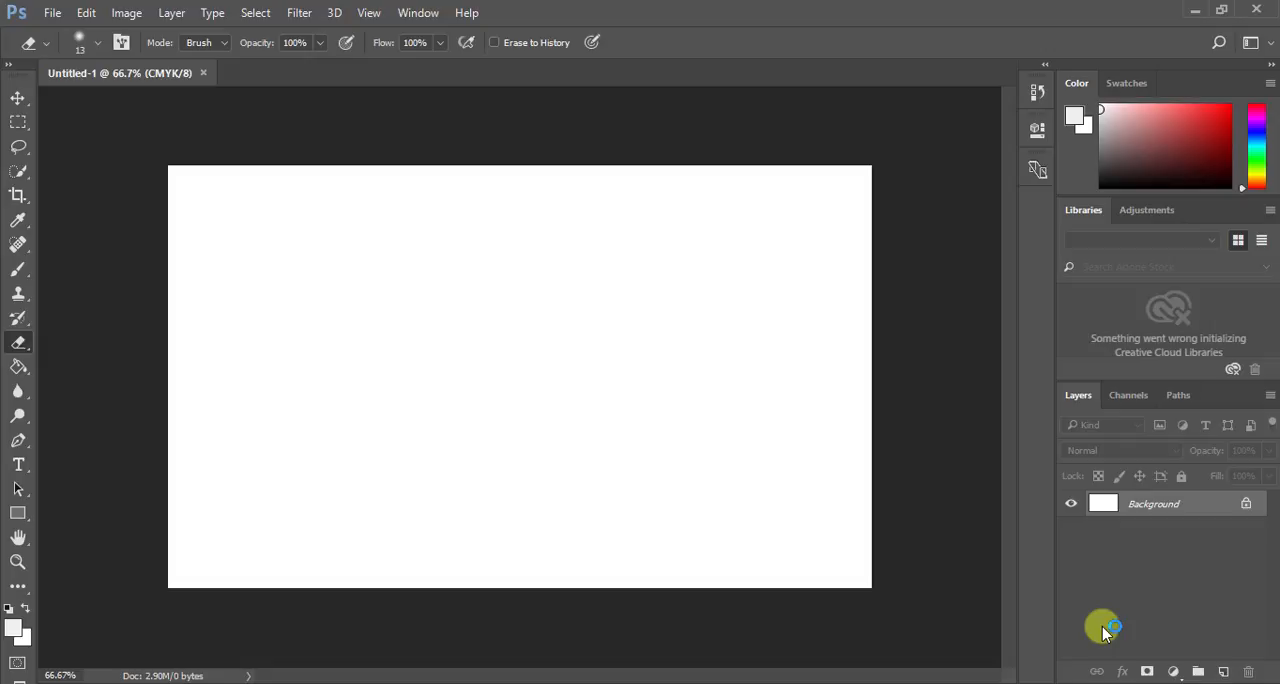
- Show the rulers around the canvas
key("ctrl+r")
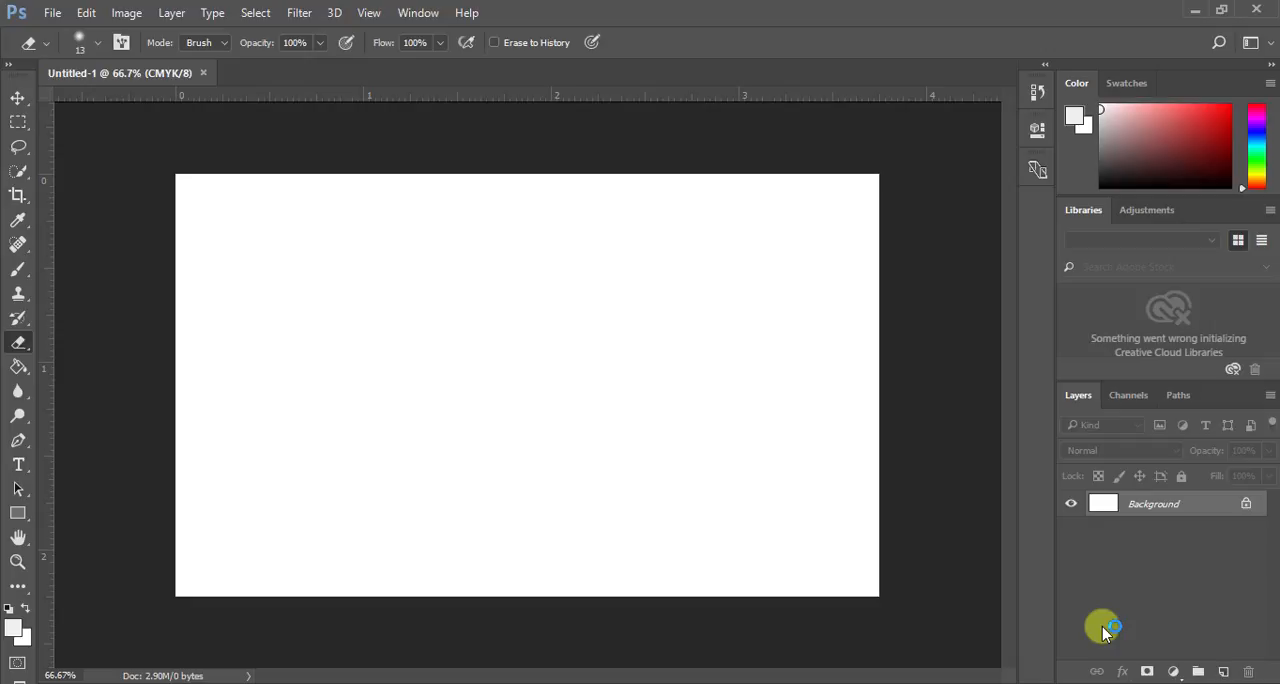
left_click(366, 13)
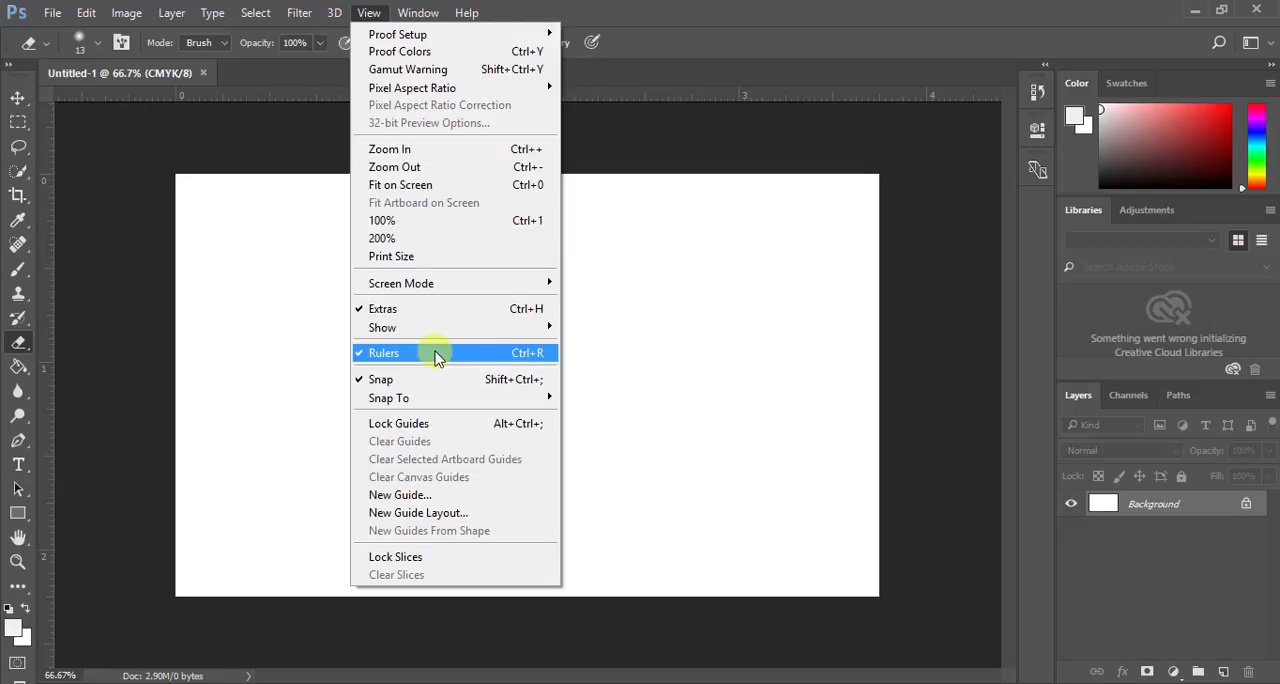
left_click(668, 15)
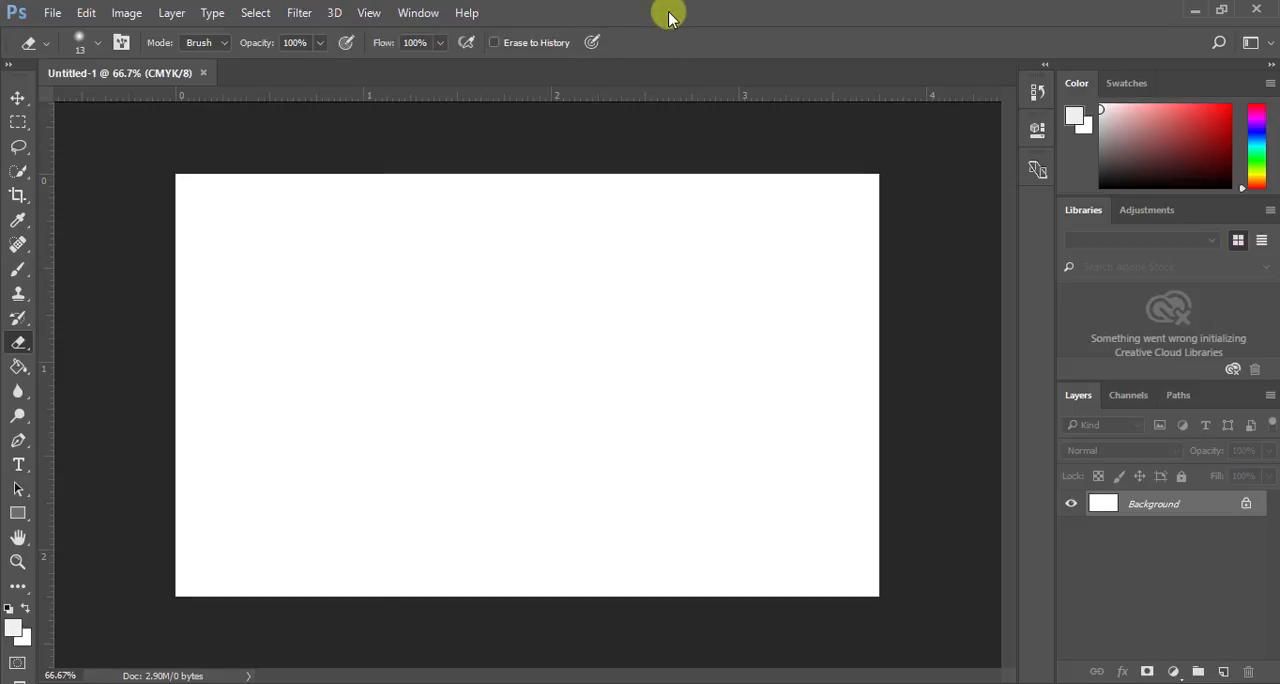
key("ctrl+r")
key("ctrl+r")
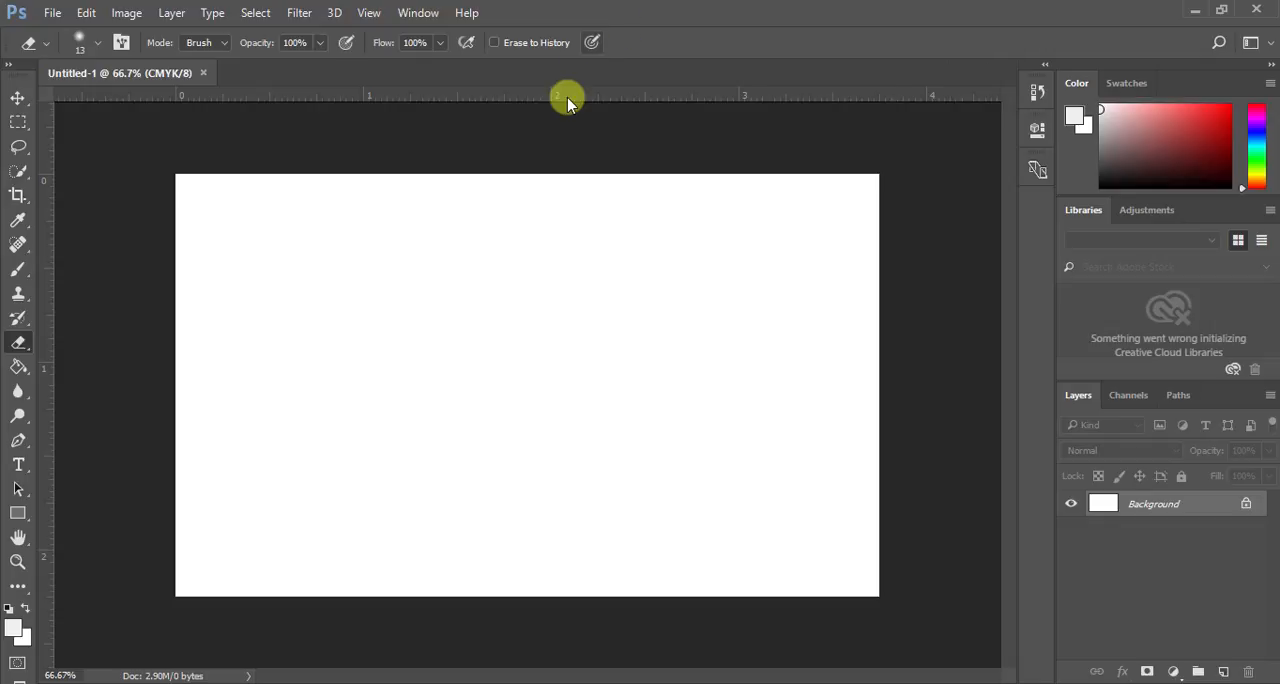
- Place two horizontal guides across the canvas, at about 2.1 in and about 0.5 in from its upper edge
left_click_drag(567, 96, 504, 570)
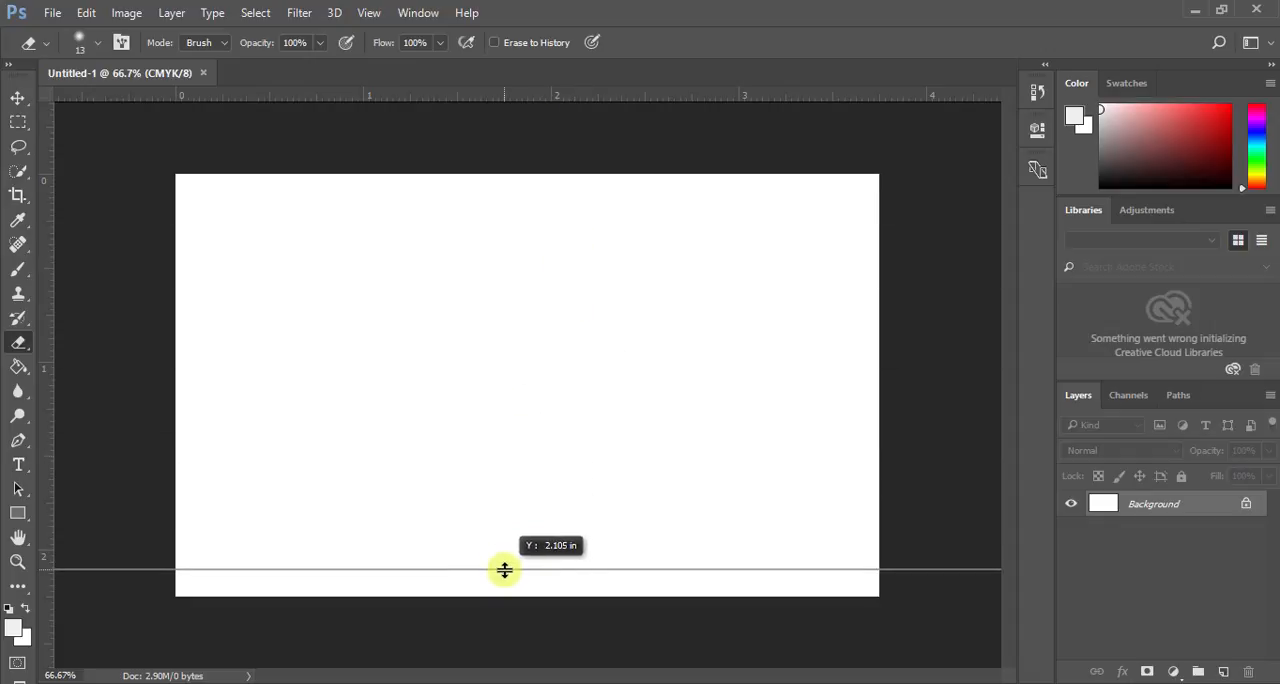
left_click_drag(504, 570, 504, 570)
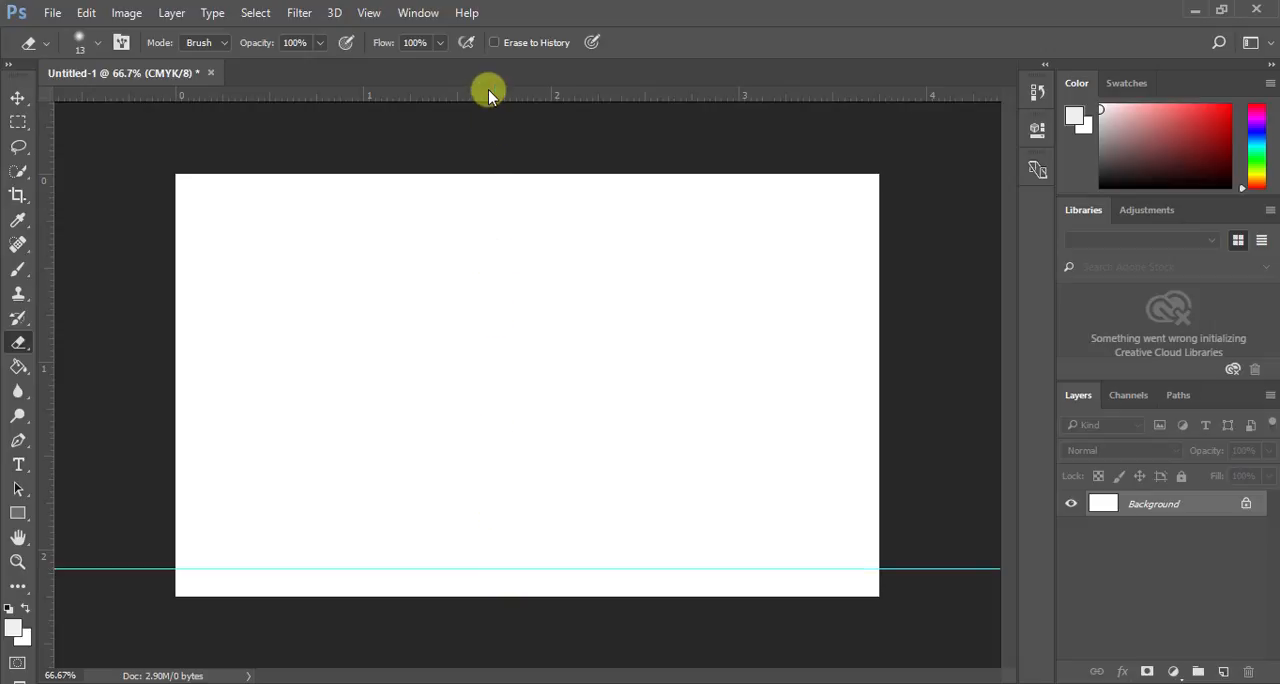
left_click_drag(488, 93, 502, 267)
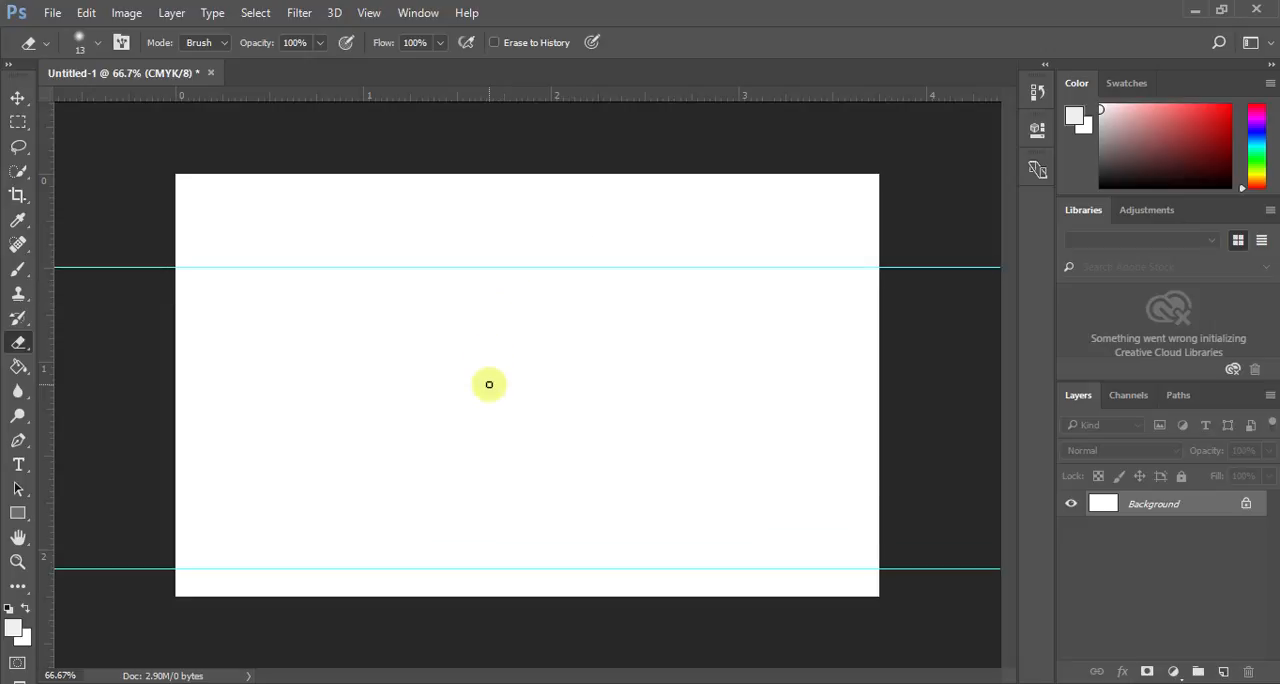
- Place two vertical guides, one just inside the canvas's right edge and one just inside its left edge
left_click_drag(47, 316, 845, 474)
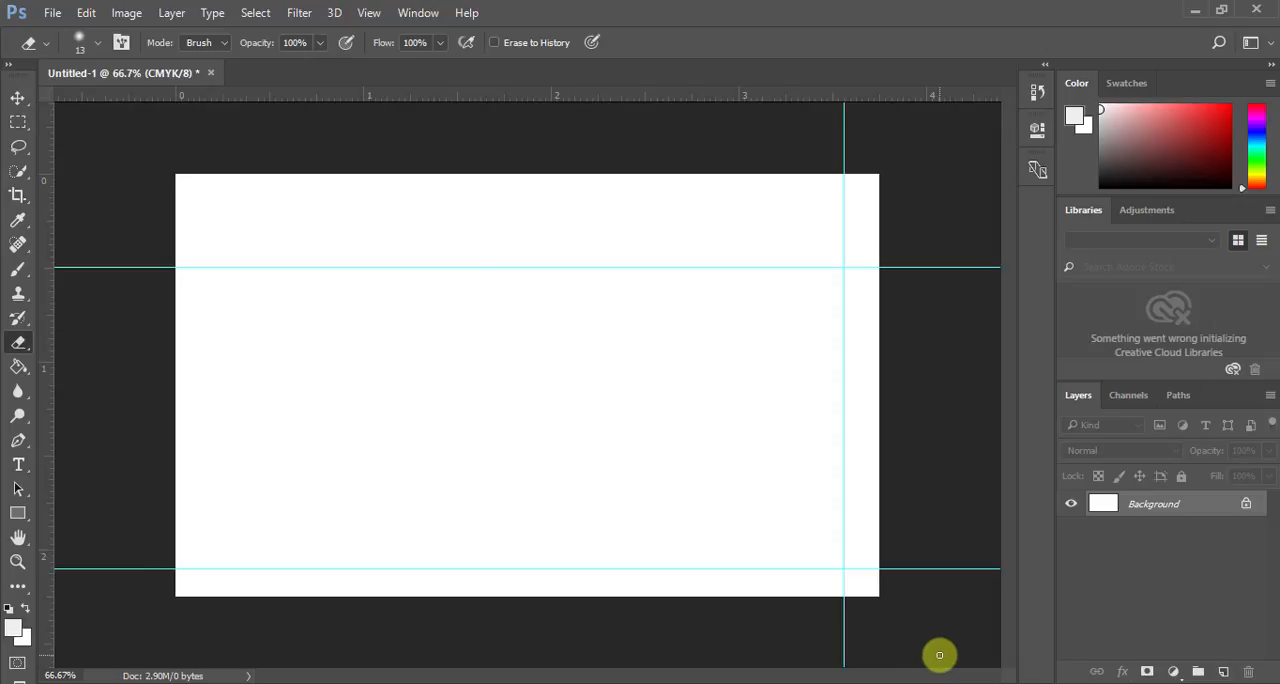
left_click(1043, 683)
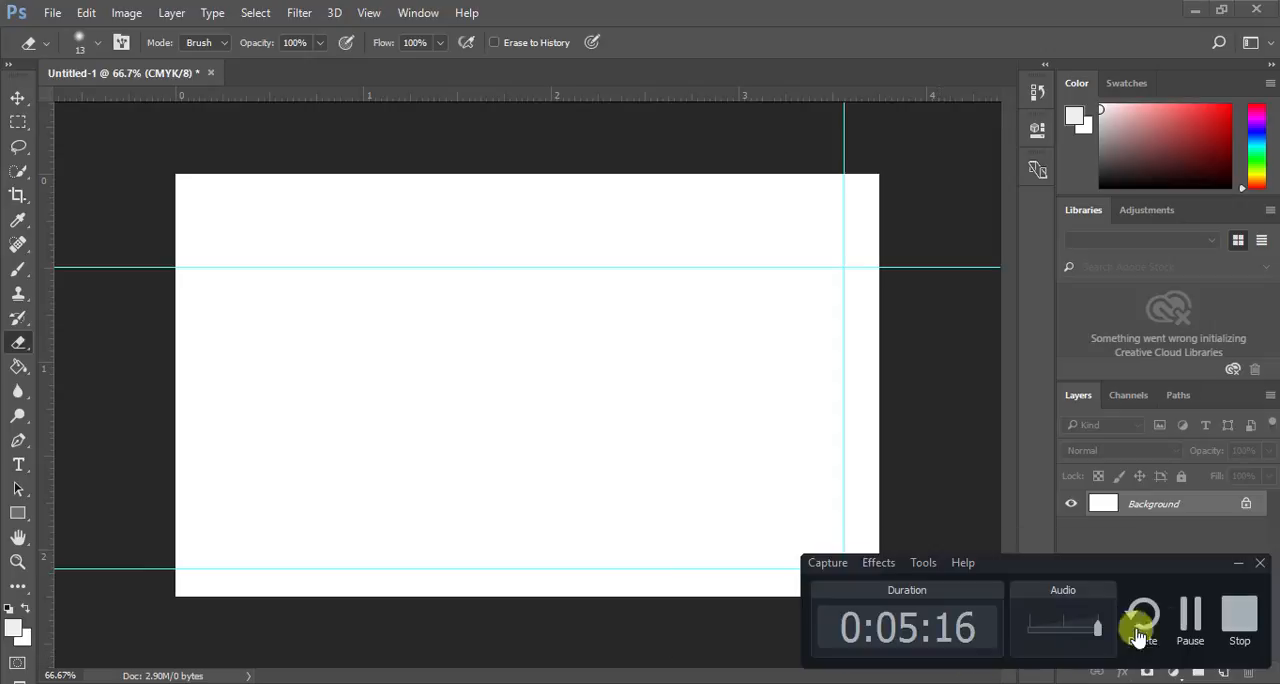
left_click(1189, 625)
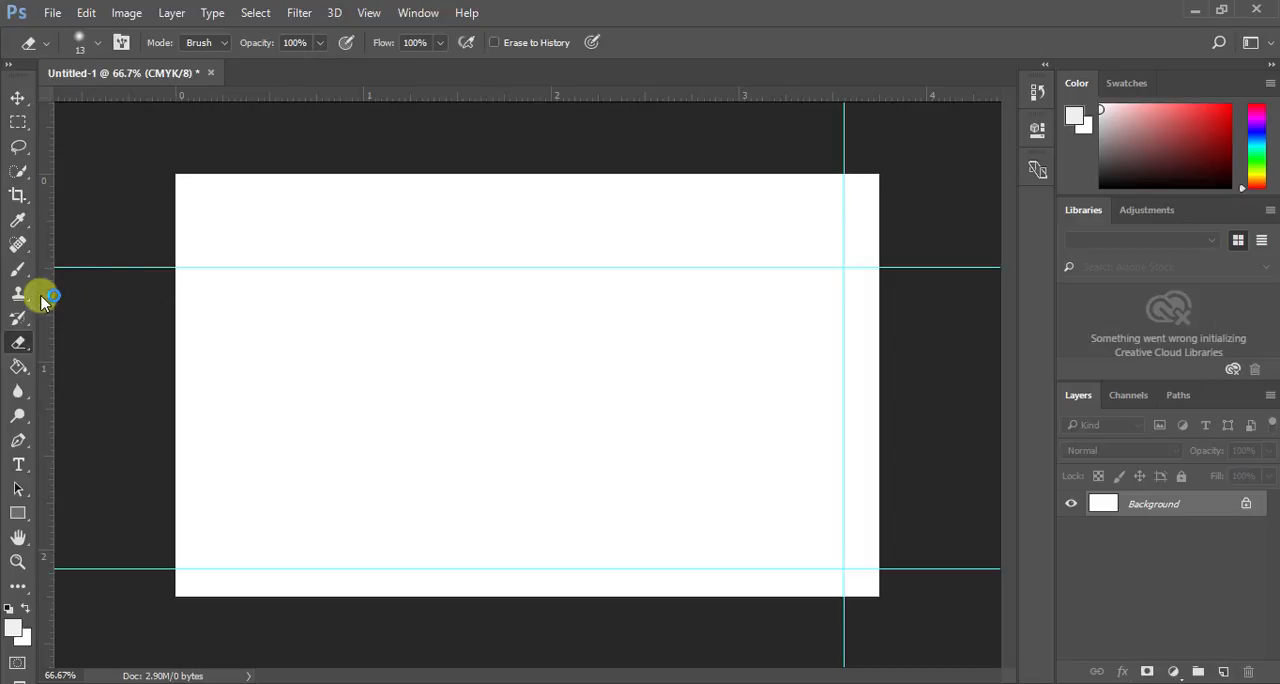
left_click_drag(43, 298, 237, 316)
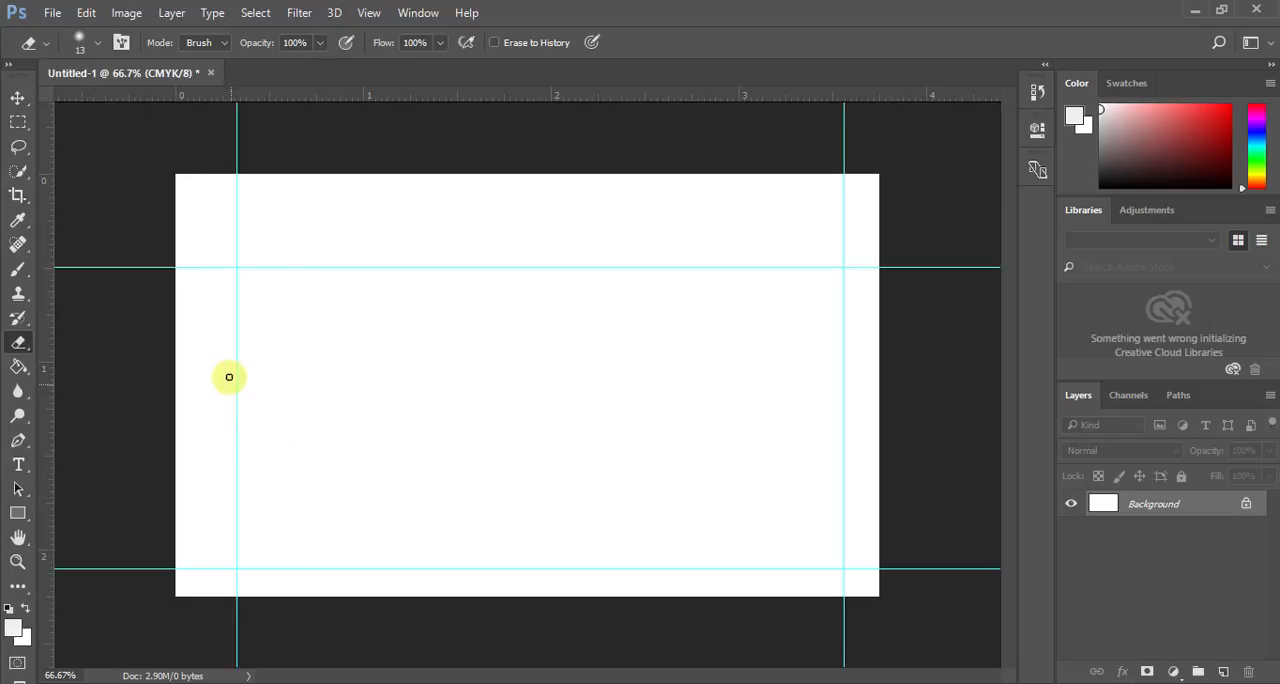
- Move the left vertical guide to about 0.25 in and shift the right vertical guide slightly inward
left_click(18, 97)
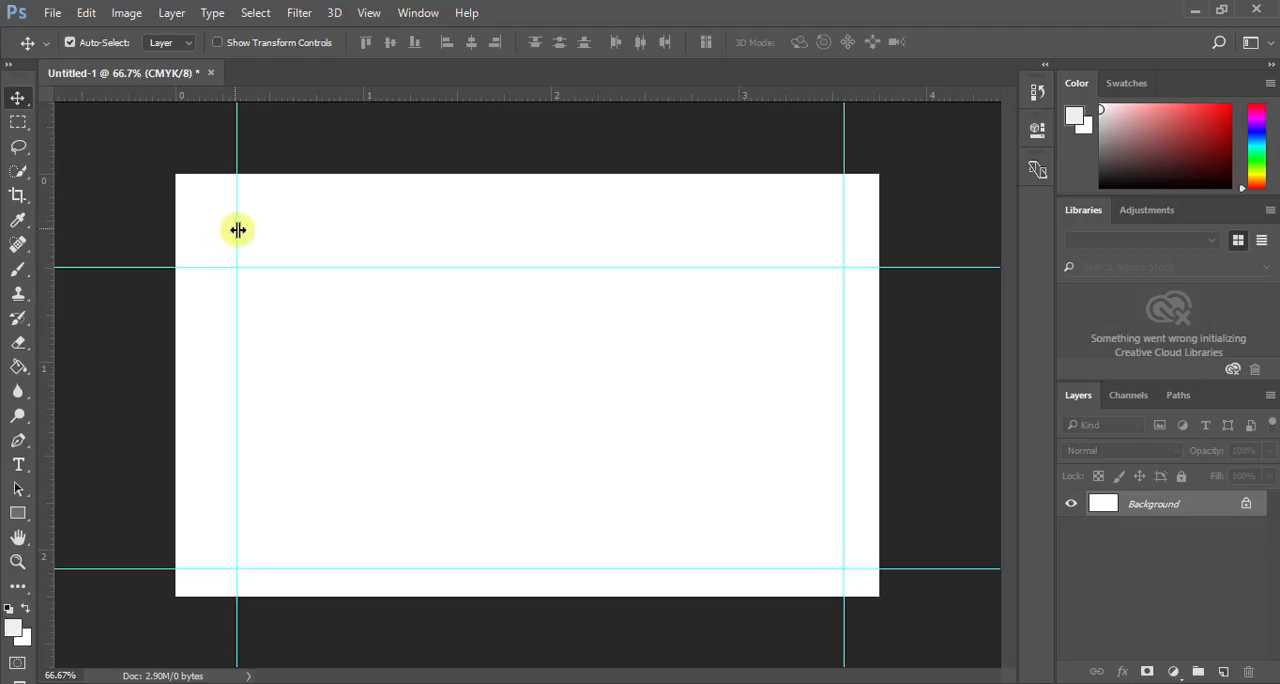
left_click_drag(239, 236, 223, 239)
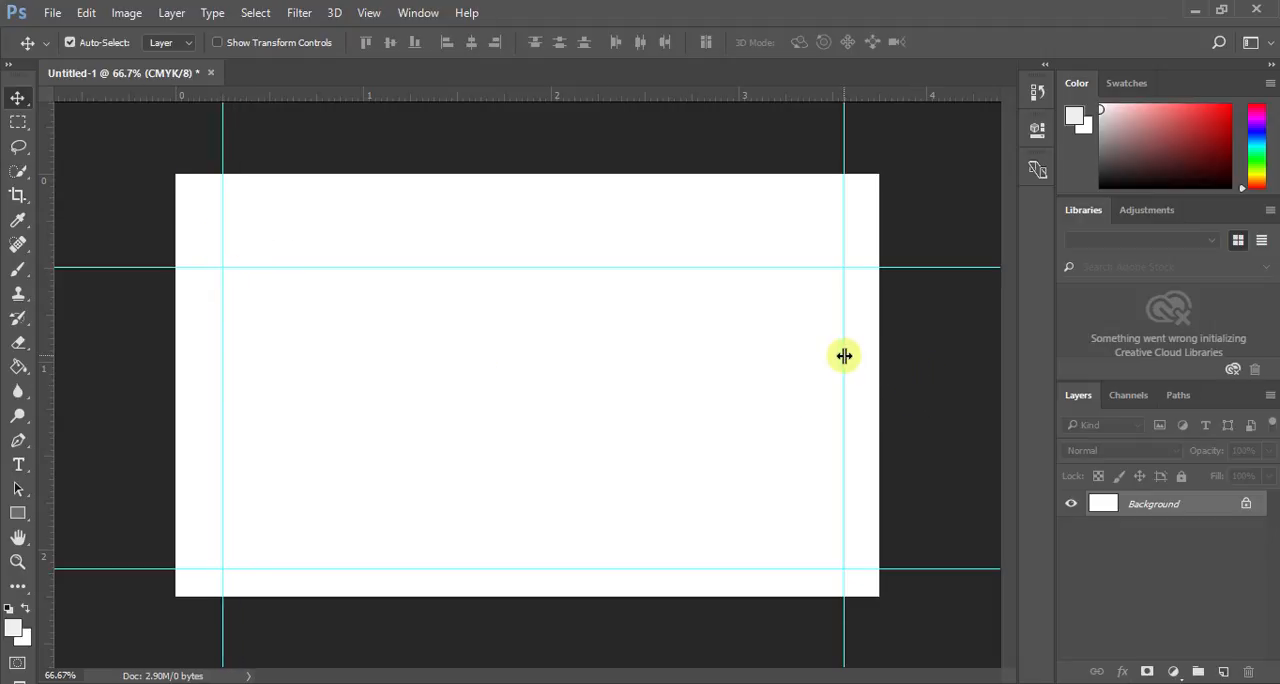
left_click_drag(843, 351, 838, 355)
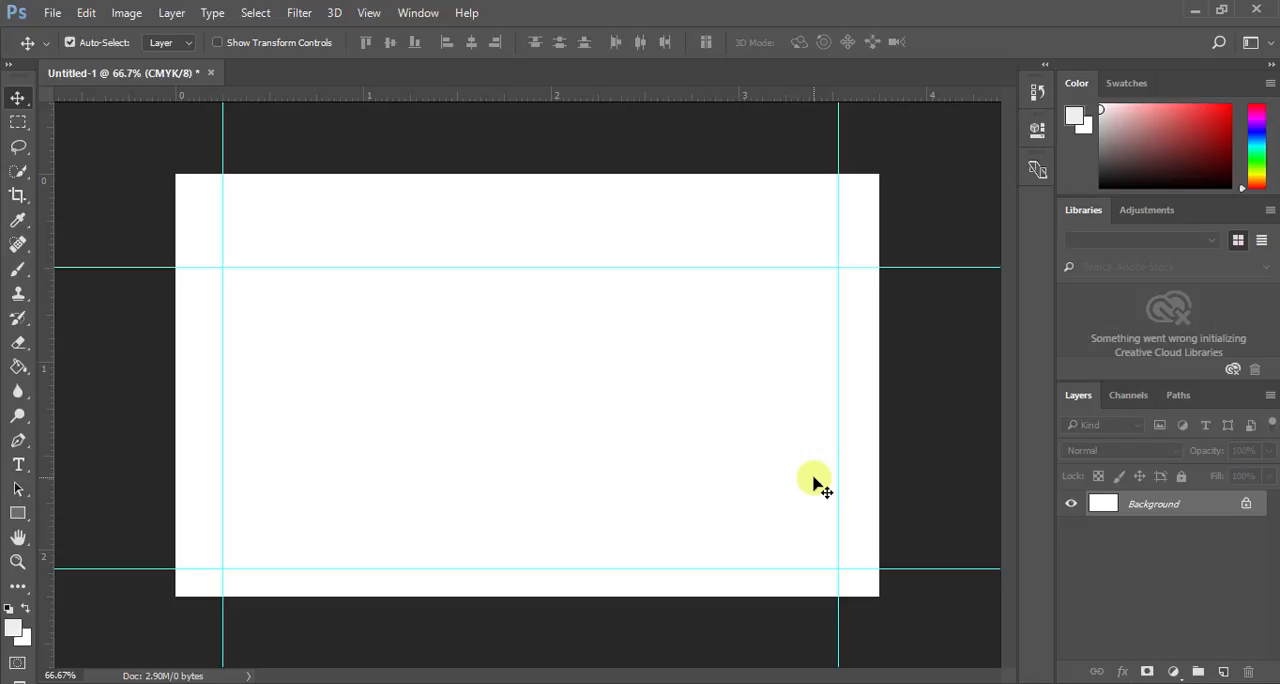
- Draw a rectangle shape of about 670 by 275 px over the lower-left corner of the canvas
left_click(18, 513)
left_click_drag(169, 432, 587, 604)
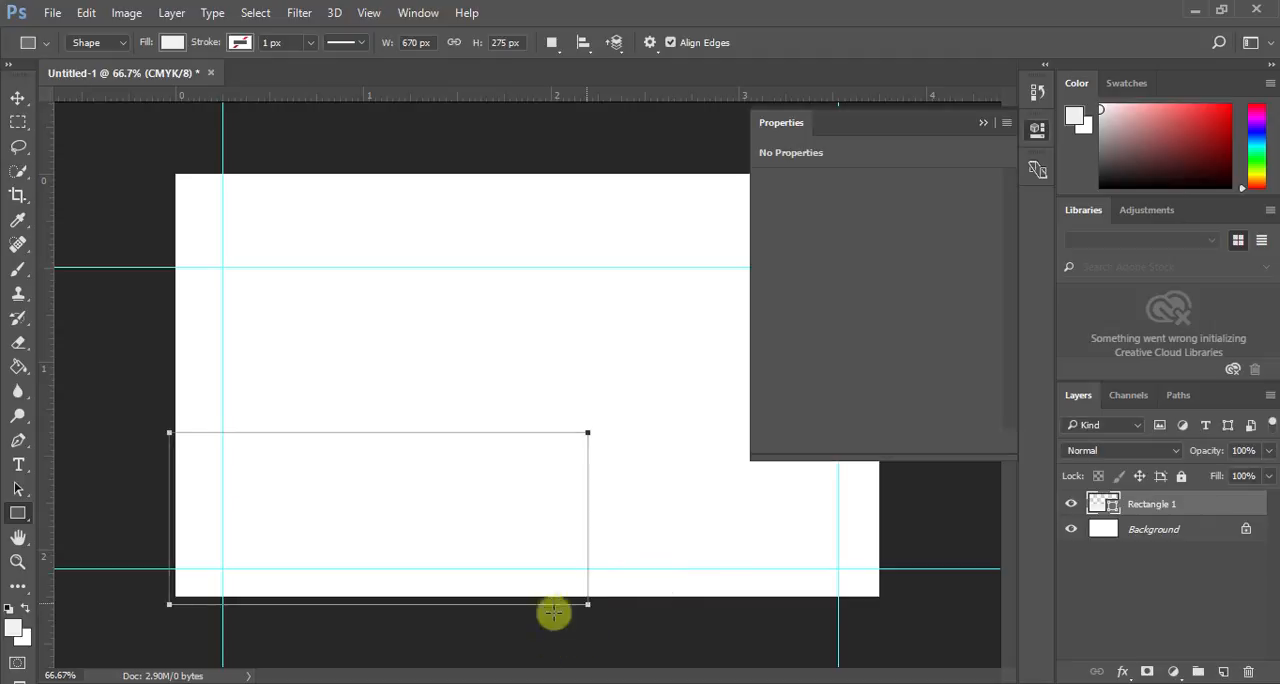
left_click(985, 124)
- Change the rectangle's fill to dark purple, #400050
double_click(1102, 504)
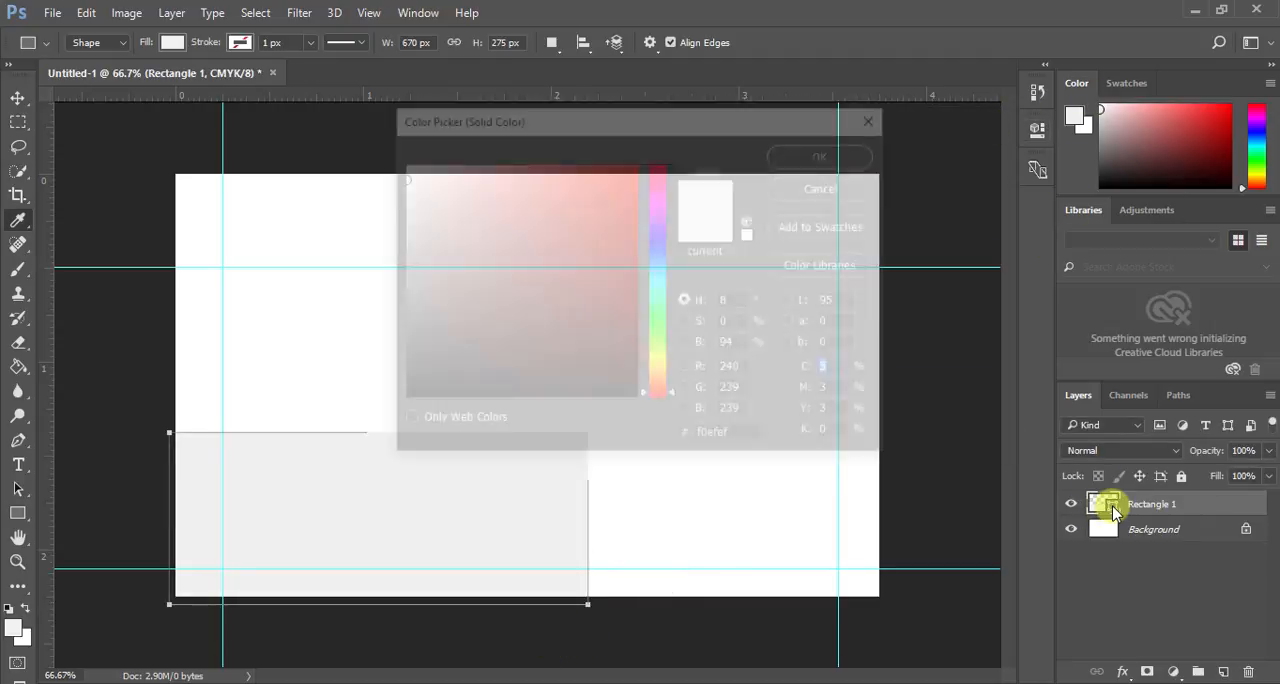
left_click(650, 251)
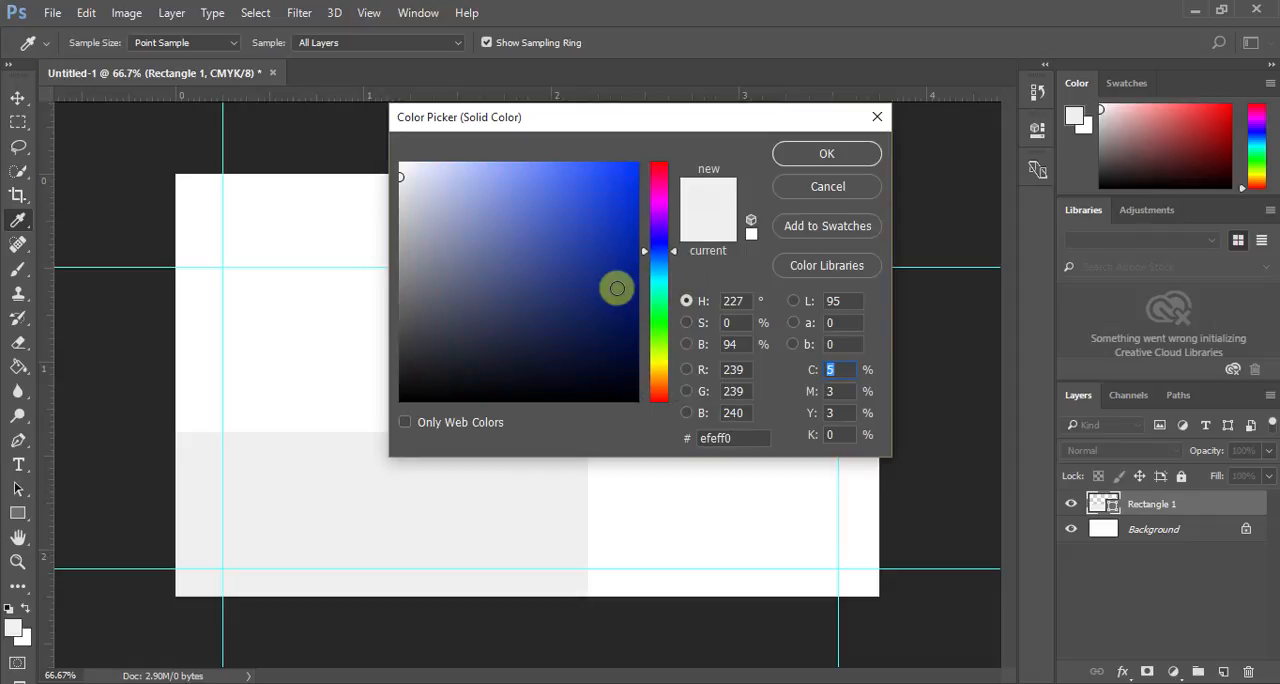
left_click_drag(650, 258, 643, 327)
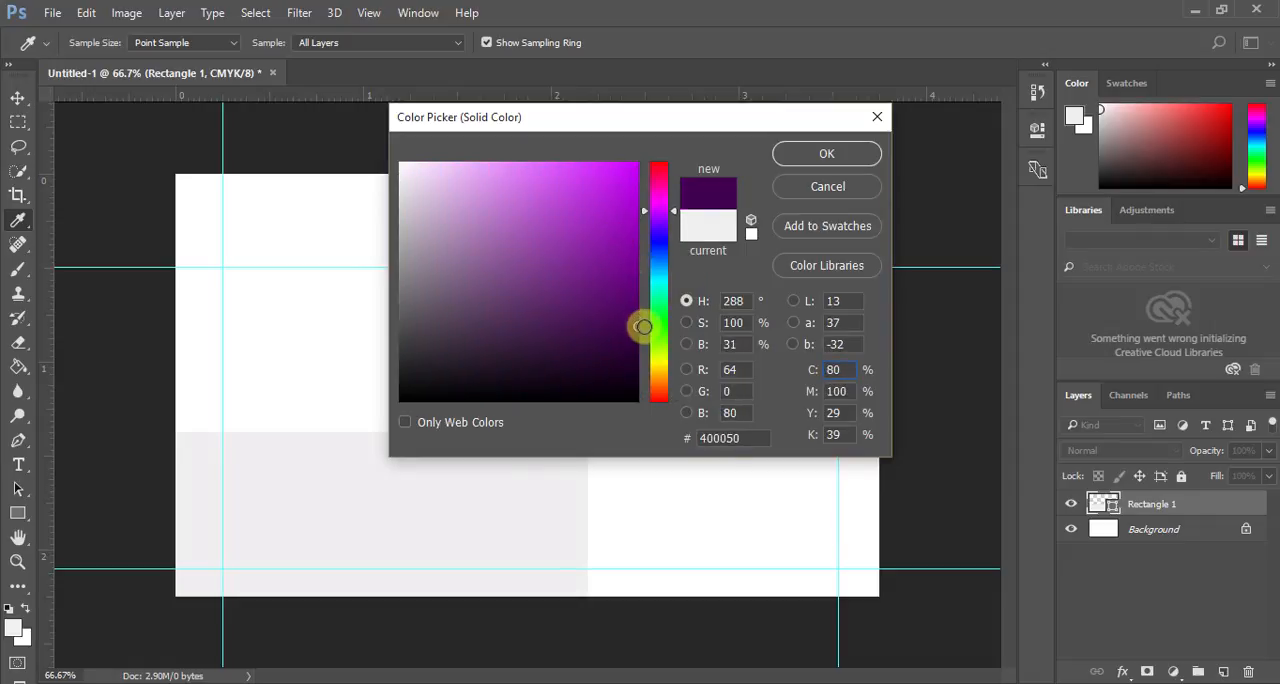
left_click(816, 155)
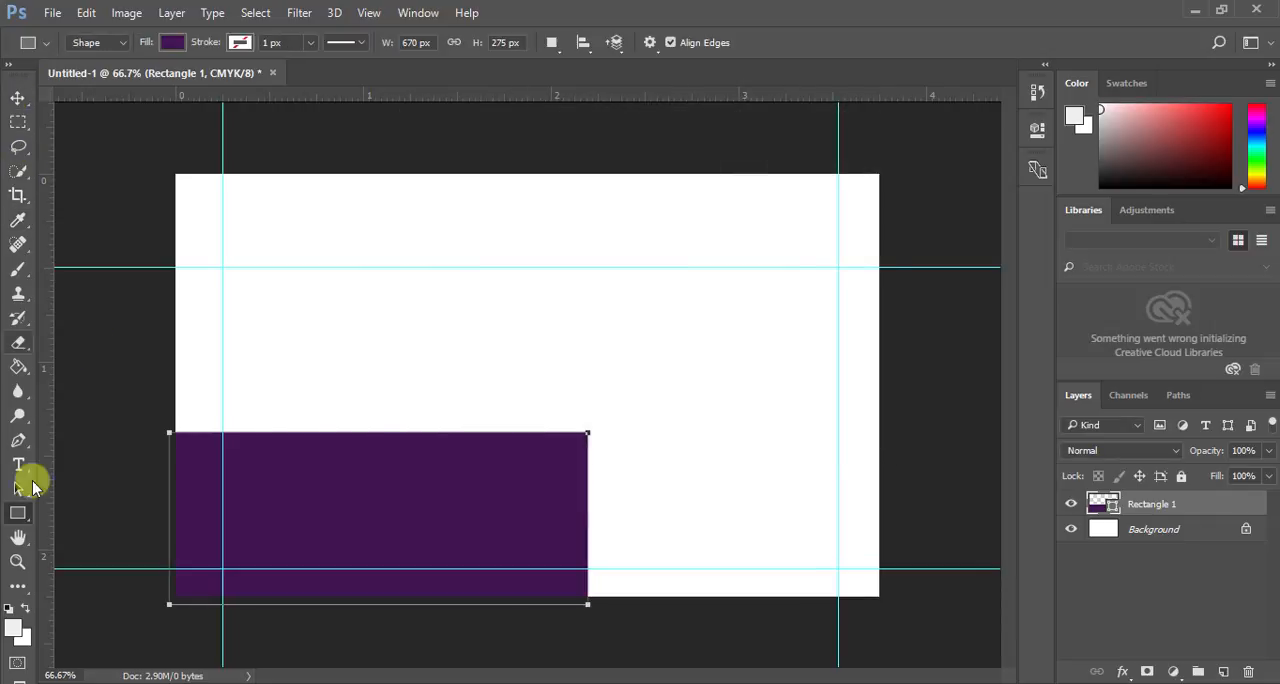
left_click(25, 588)
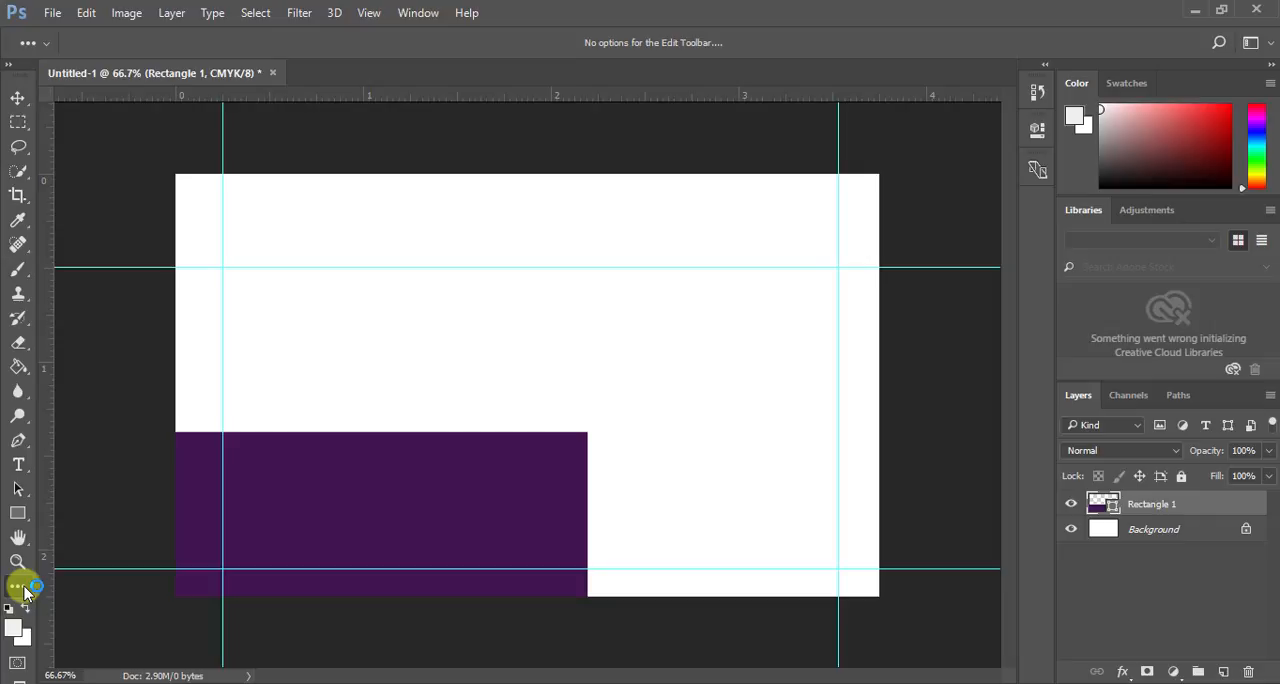
left_click(25, 590)
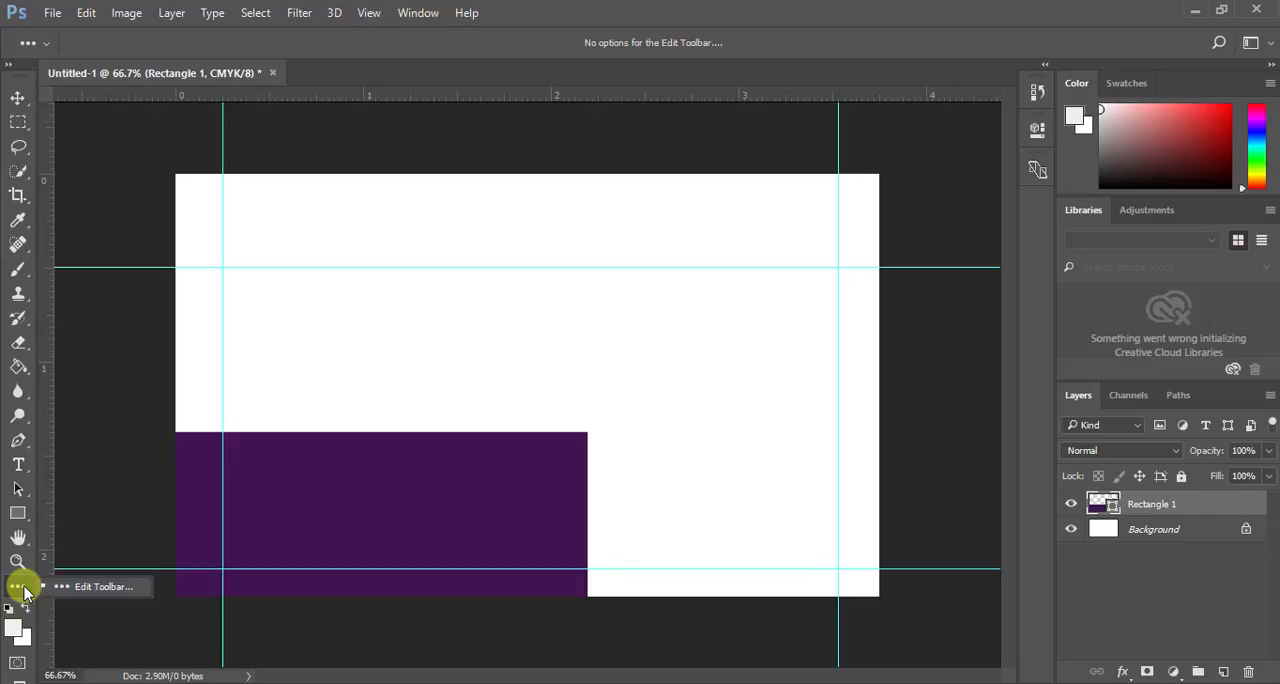
left_click(43, 633)
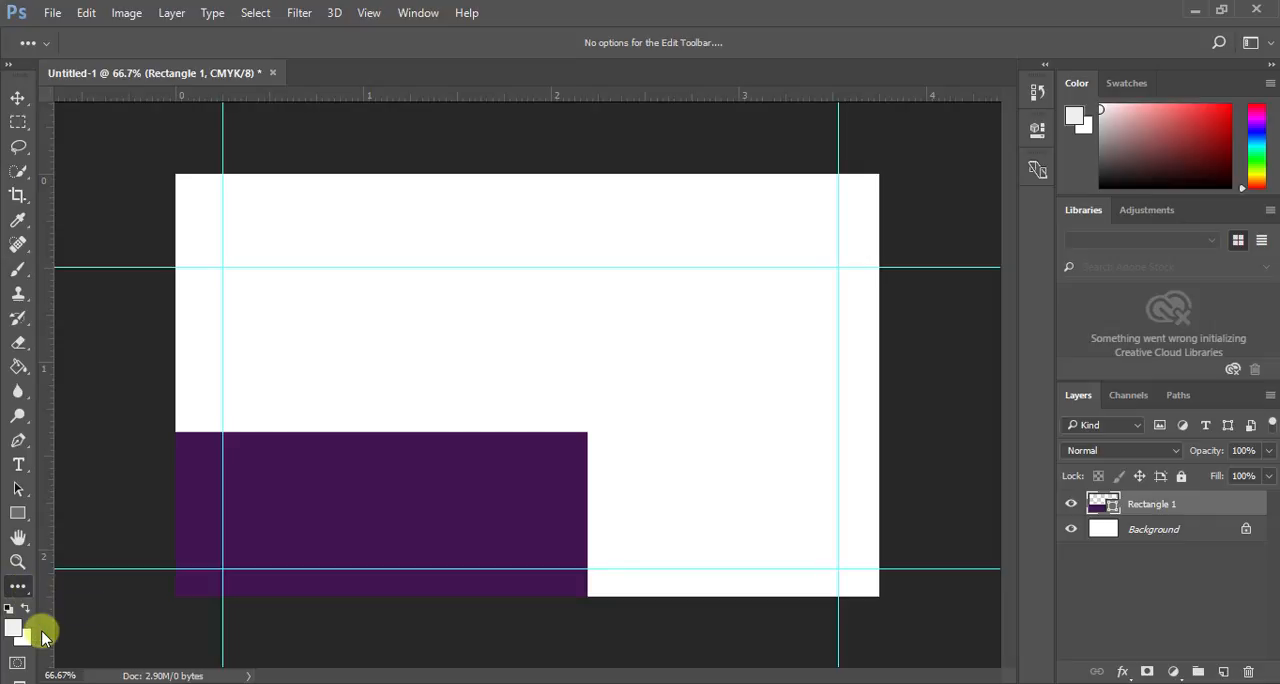
- Slant the purple rectangle's right side by moving its upper-right anchor point about 0.35 in inward, converting it to a regular path without future warnings
left_click(14, 489)
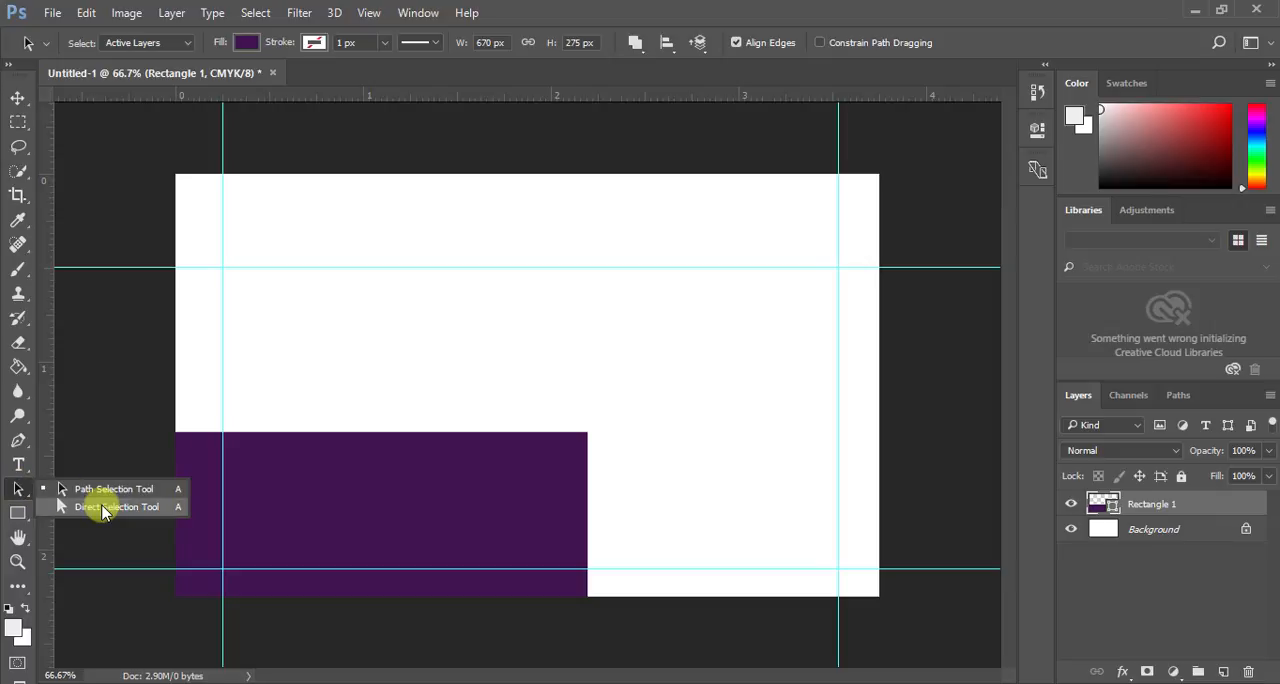
left_click(103, 508)
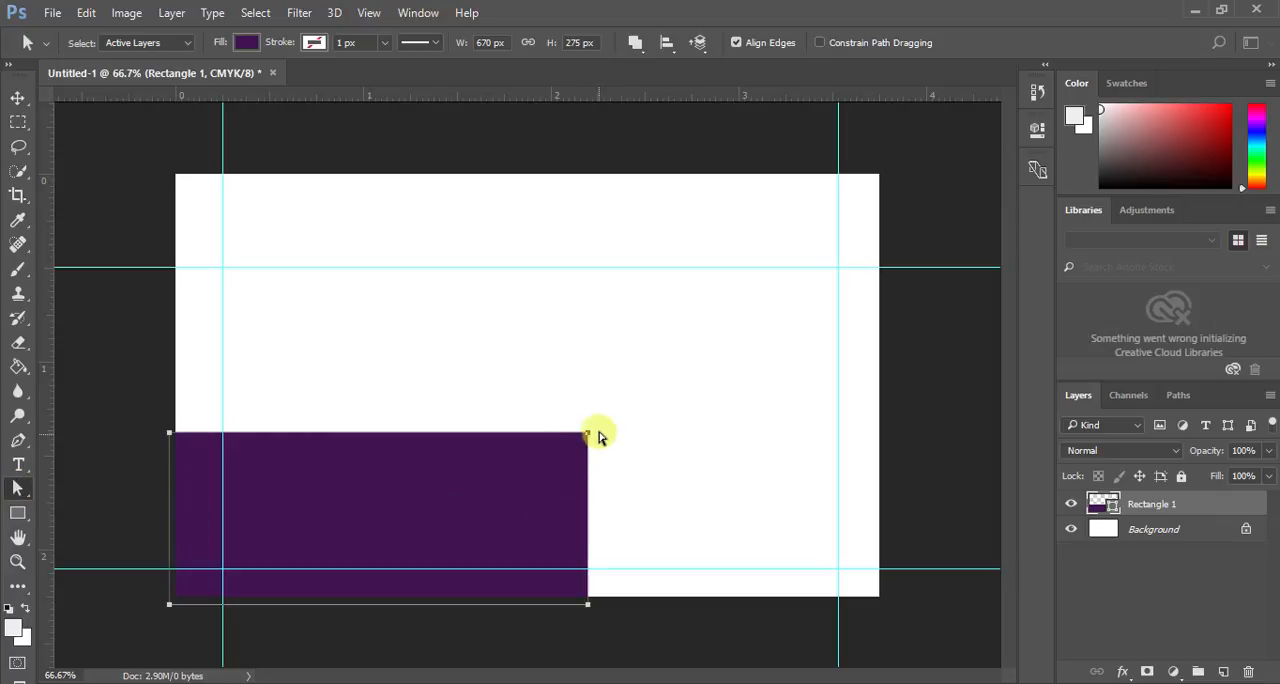
left_click_drag(585, 437, 522, 434)
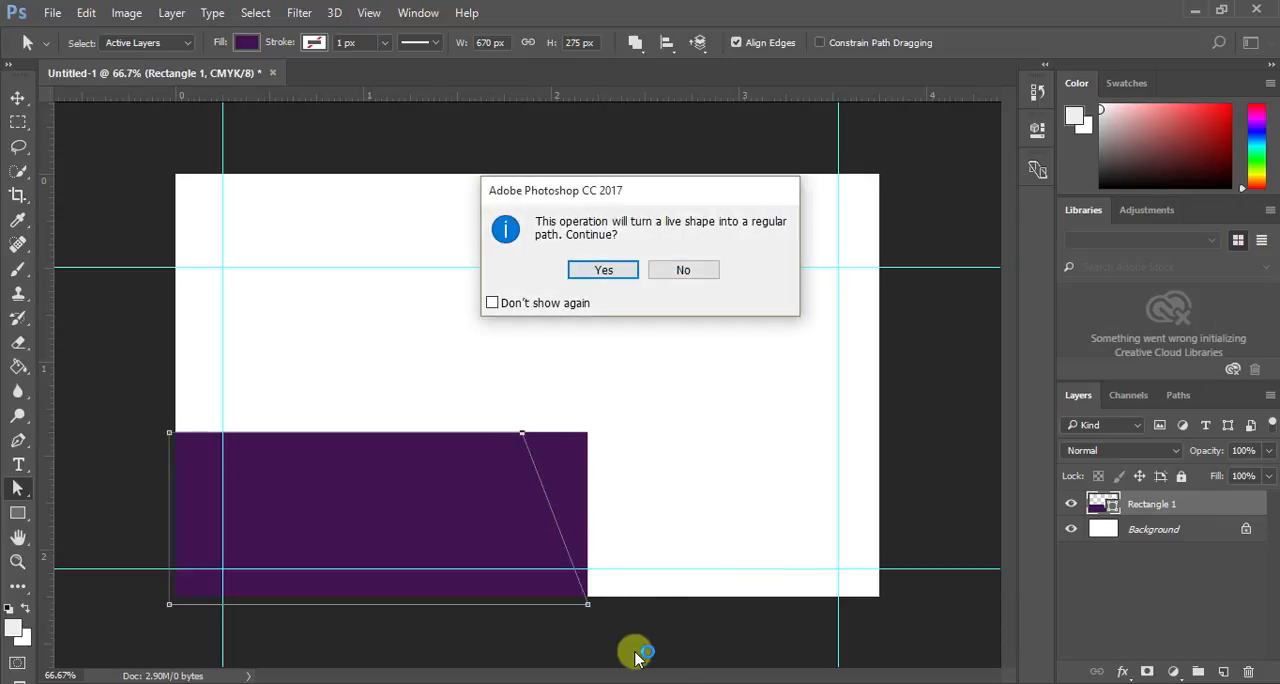
left_click(545, 302)
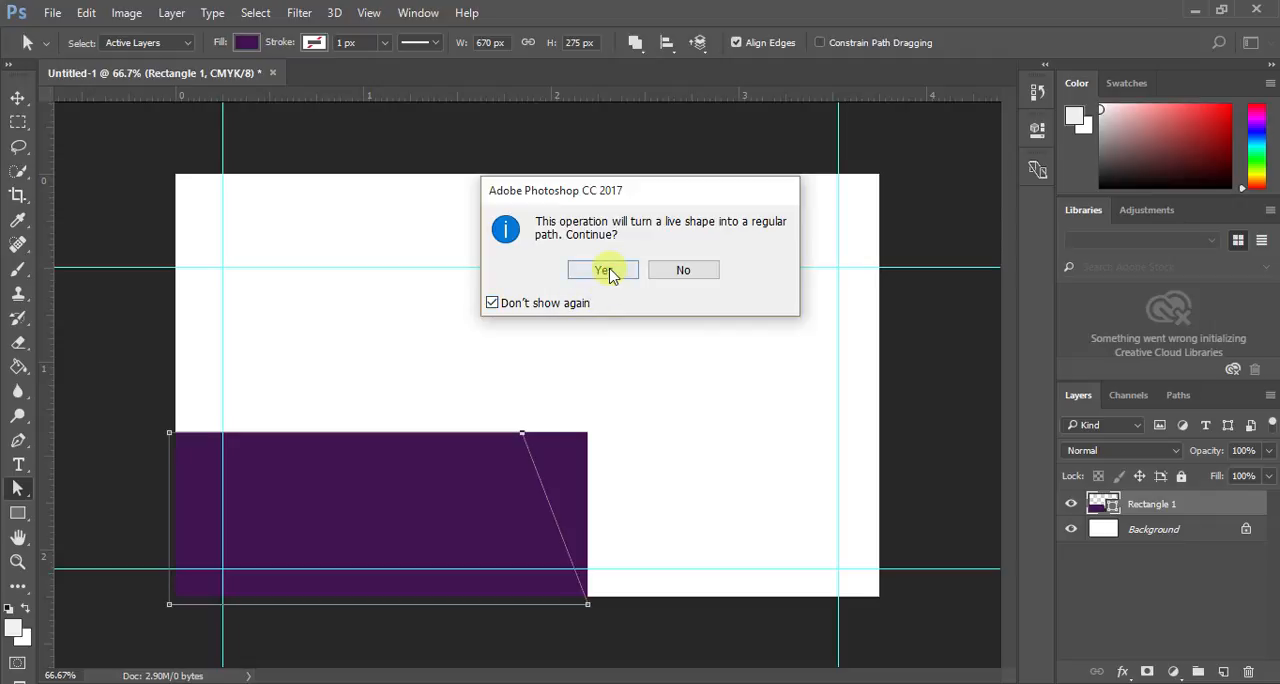
left_click(607, 271)
- Shift the slanted purple shape slightly down and to the right, keeping the canvas's lower-left corner covered, and deselect it
left_click(19, 99)
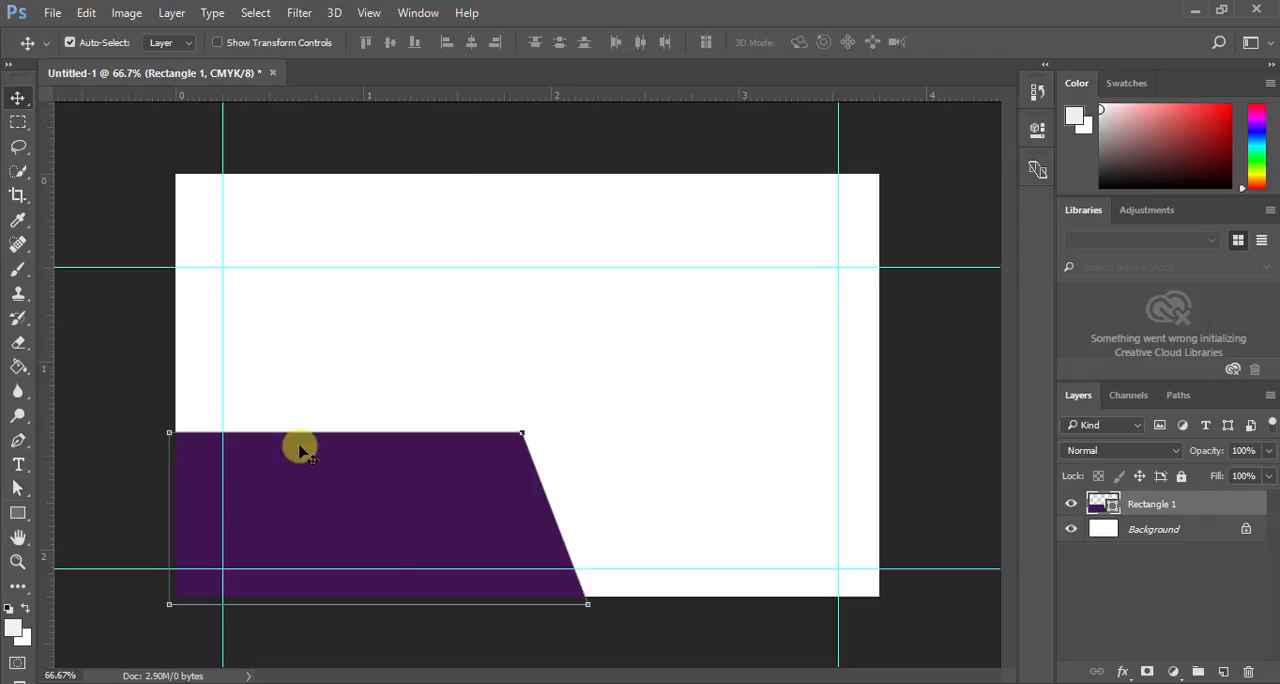
mouse_move(403, 523)
left_mouse_down()
mouse_move(410, 568)
mouse_move(416, 532)
left_mouse_up()
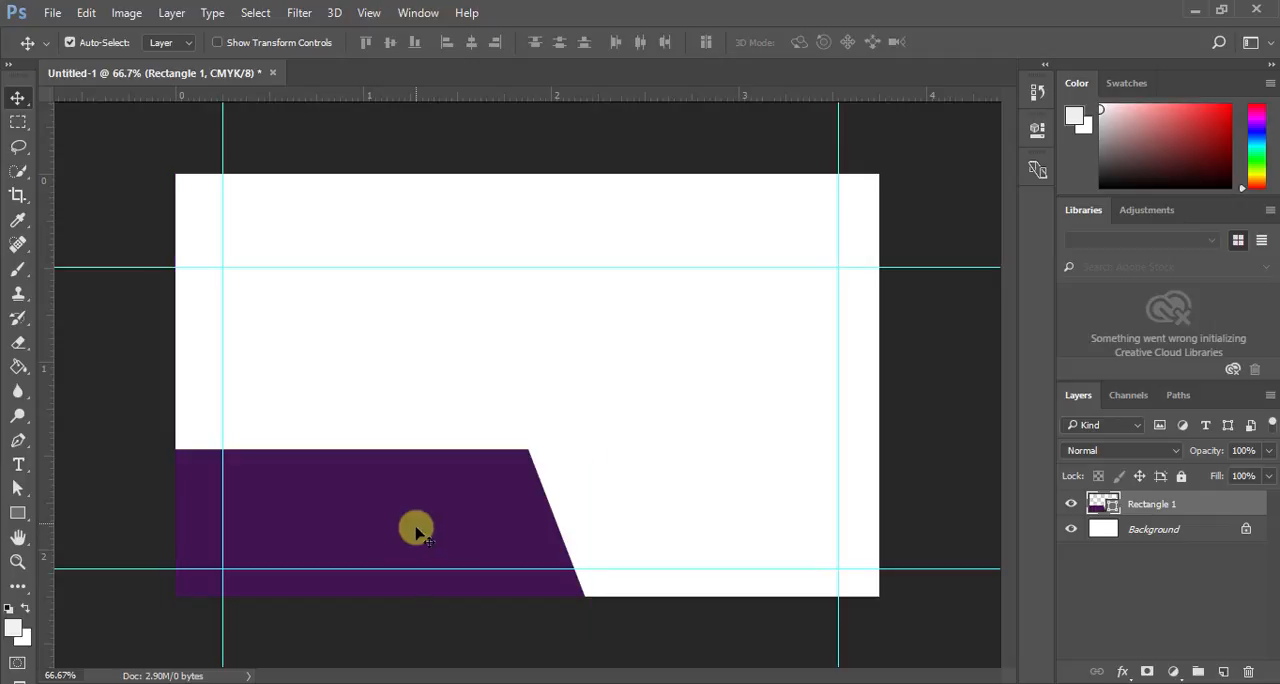
left_click(731, 607)
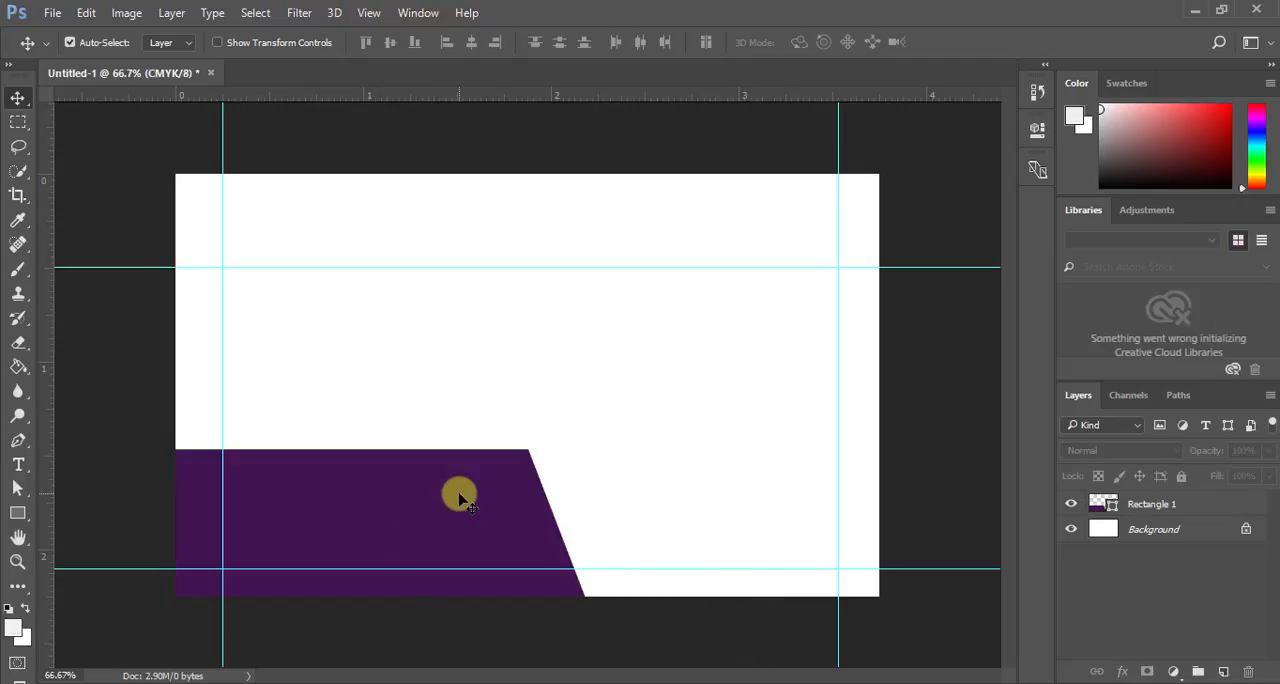
- Duplicate the Rectangle 1 layer and move the copy to the upper middle of the canvas
left_click(1138, 505)
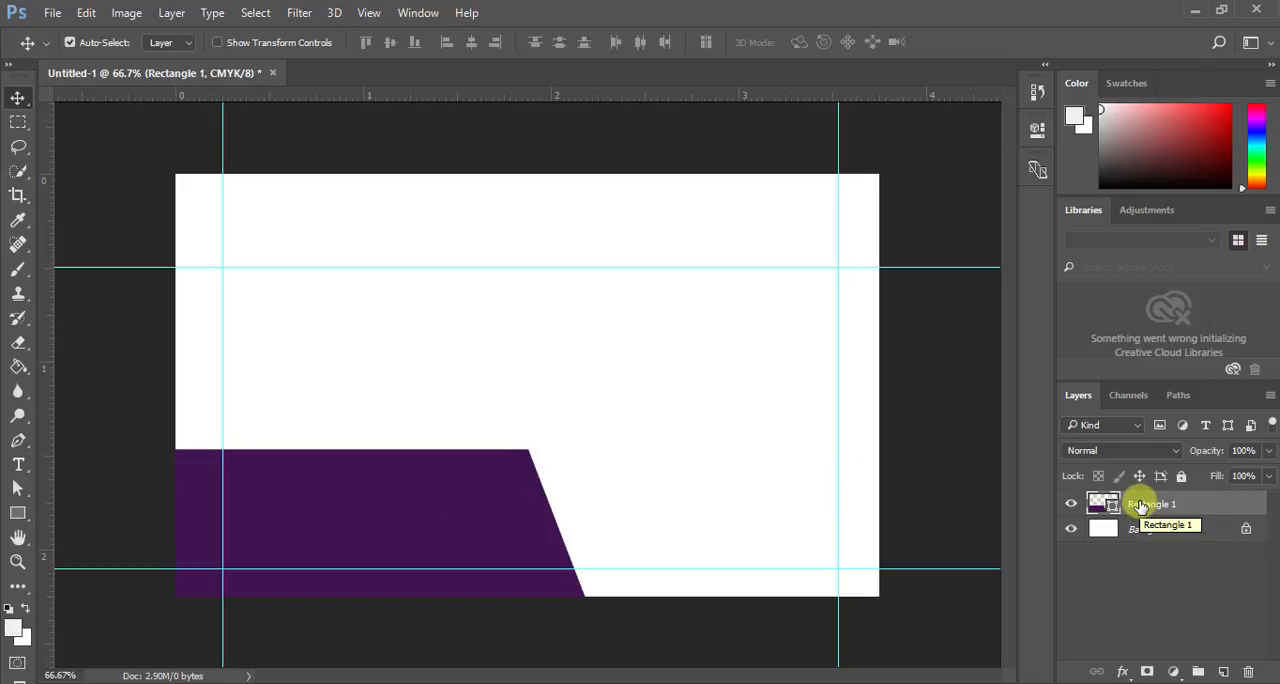
key("ctrl+j")
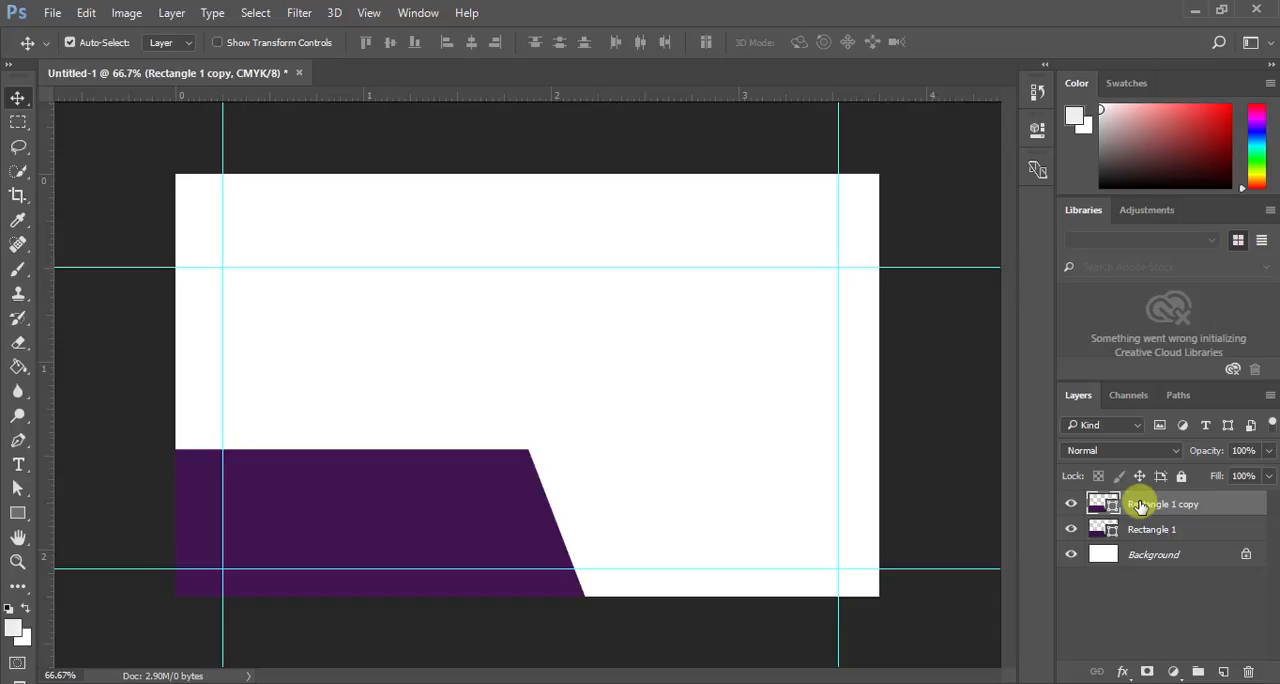
left_click_drag(410, 560, 583, 321)
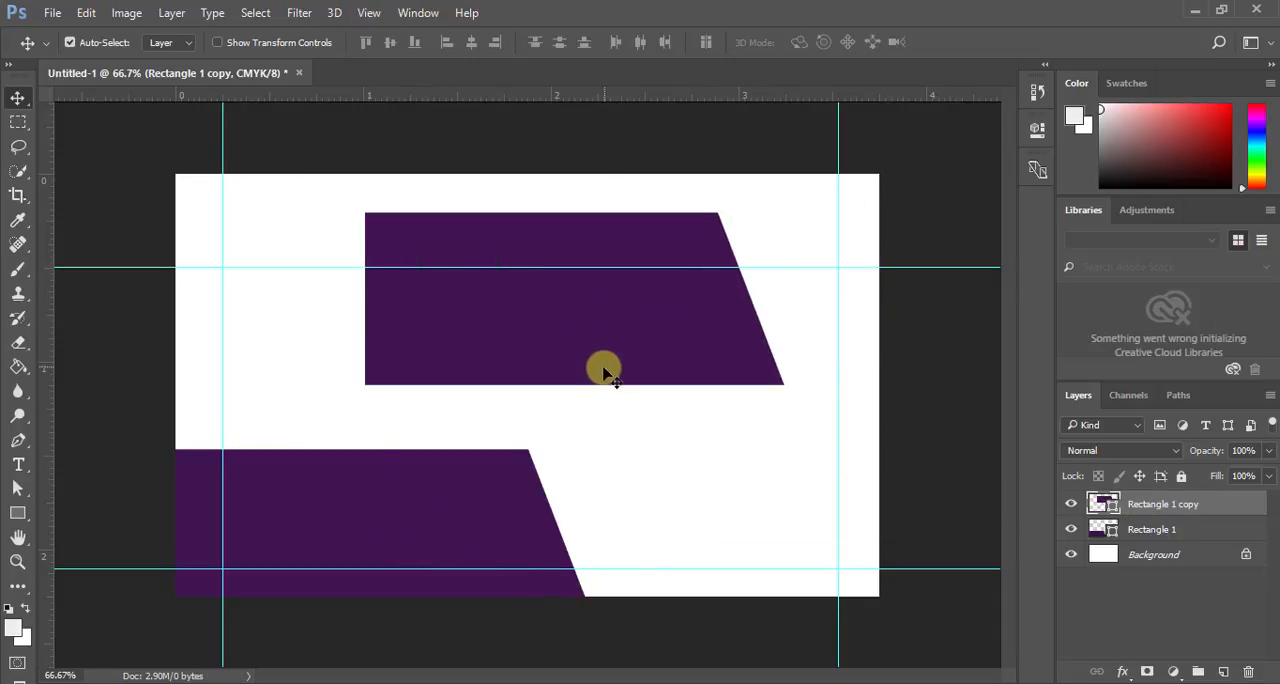
- Scale the copied shape down to a small bar, about 20.6% of its width and 13.1% of its height
left_click(247, 47)
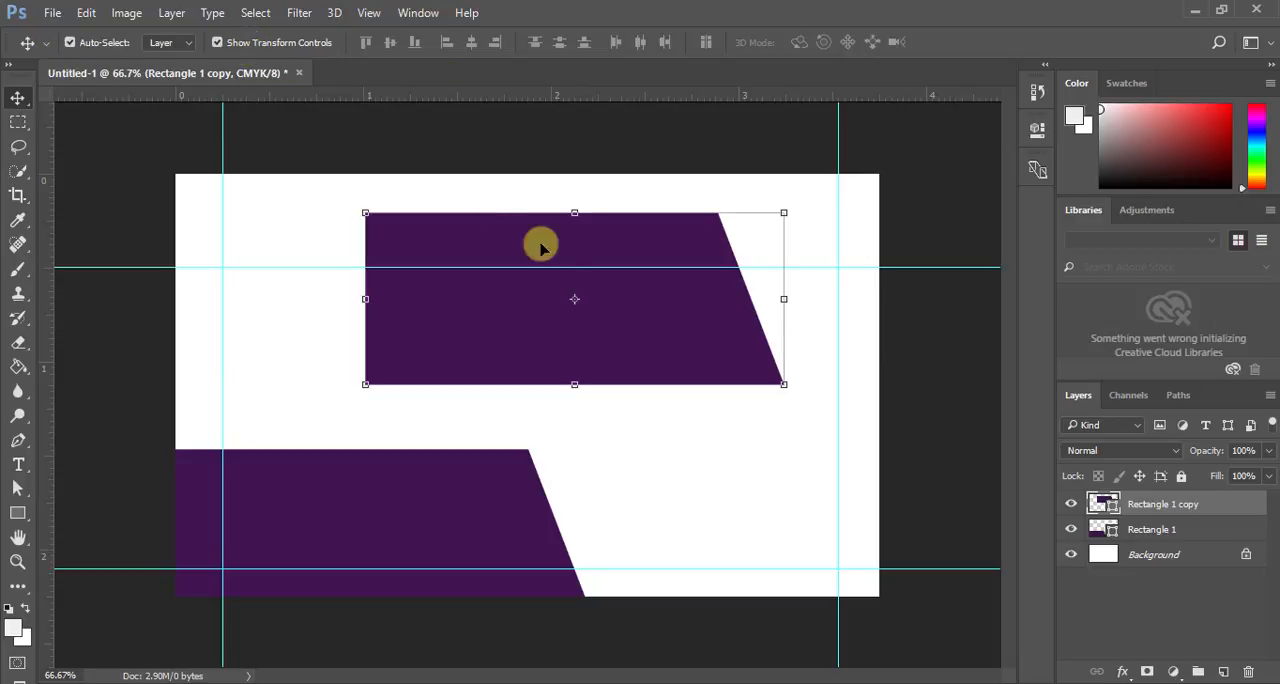
left_click_drag(578, 382, 575, 268)
left_click_drag(364, 241, 620, 241)
left_click_drag(701, 268, 701, 247)
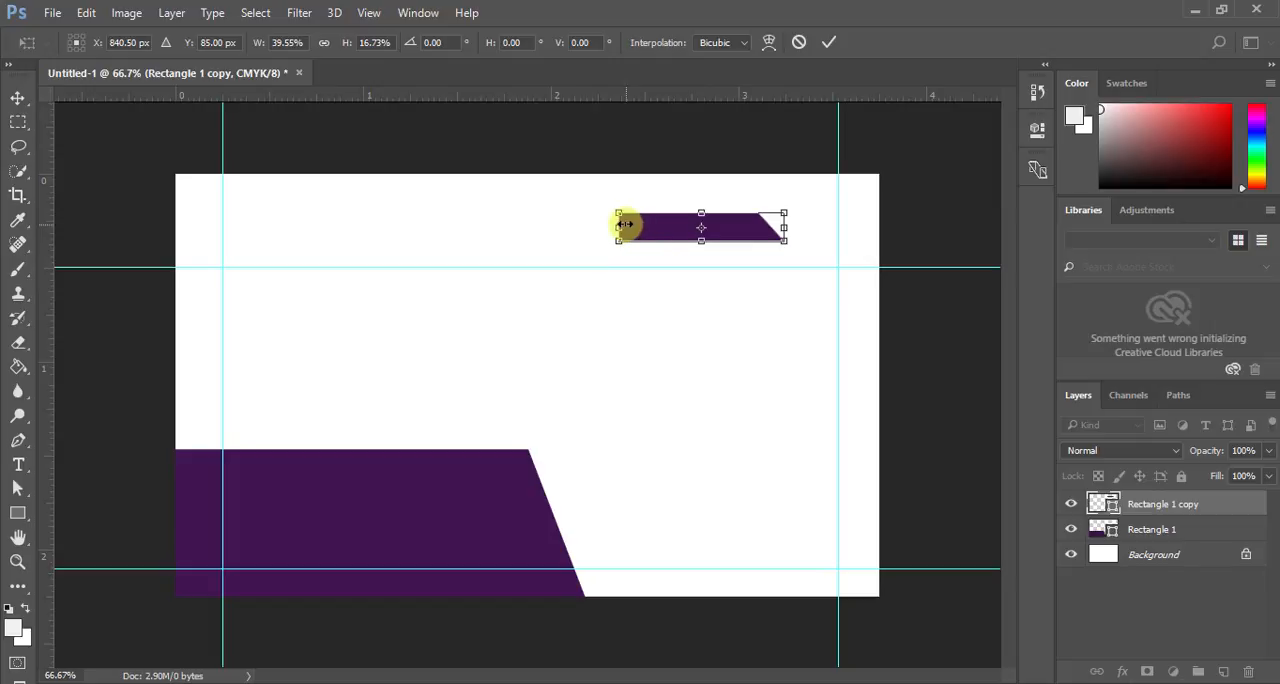
left_click_drag(620, 227, 705, 225)
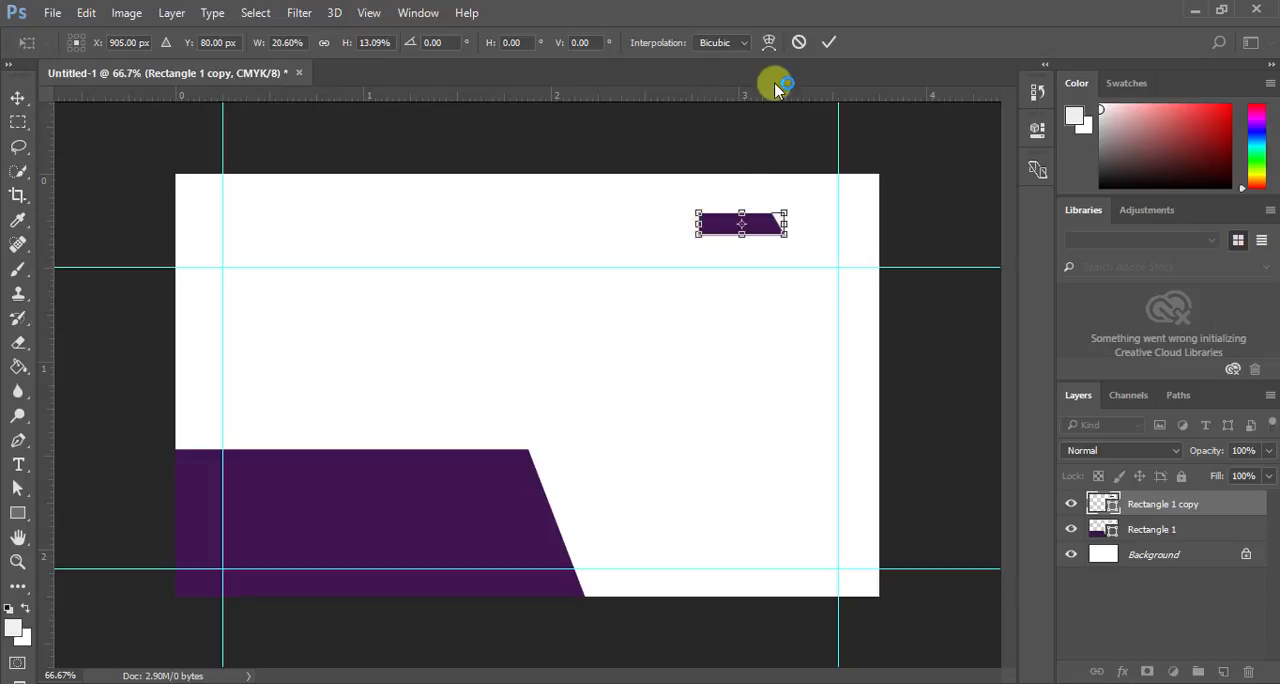
left_click(829, 42)
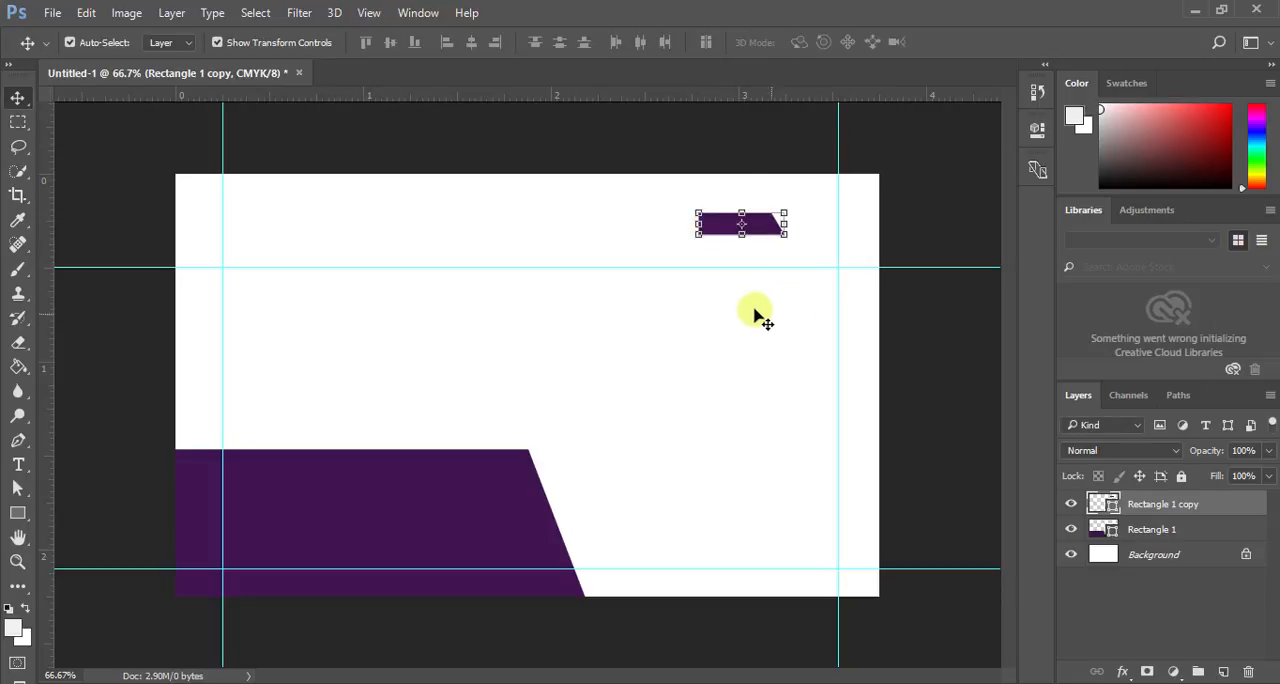
- Change the small copied shape's fill to the web-safe orange #ff6600
double_click(1106, 504)
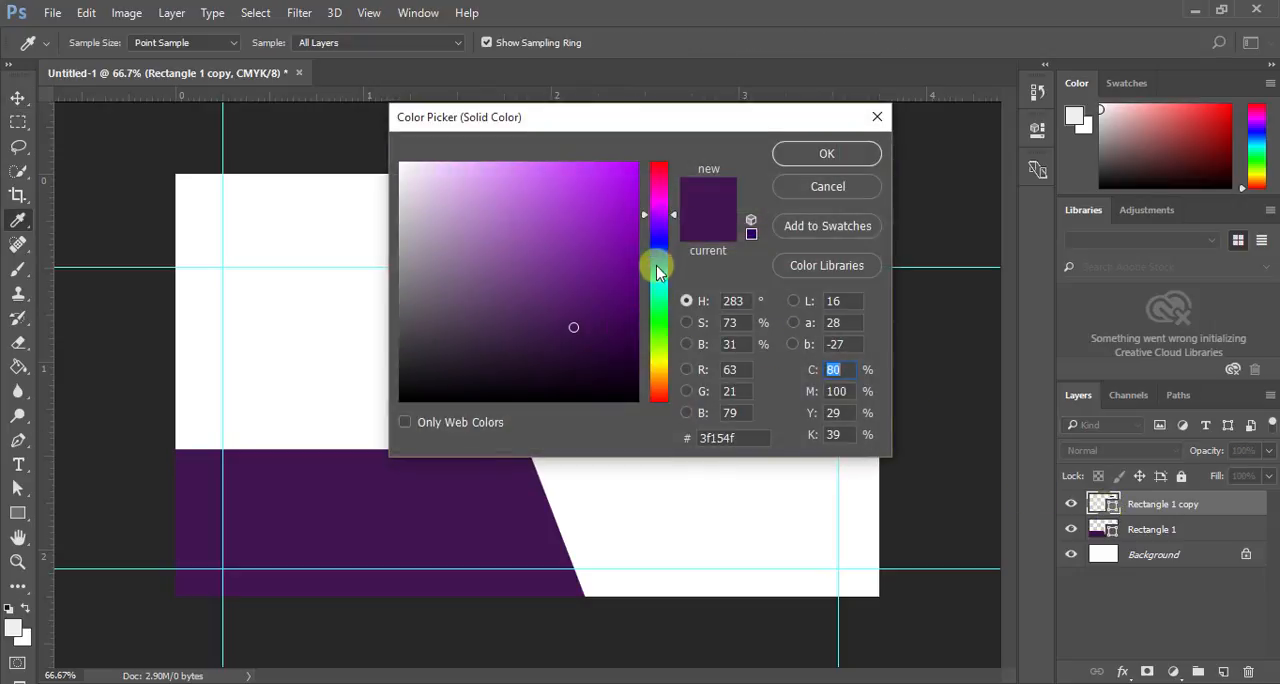
left_click(664, 365)
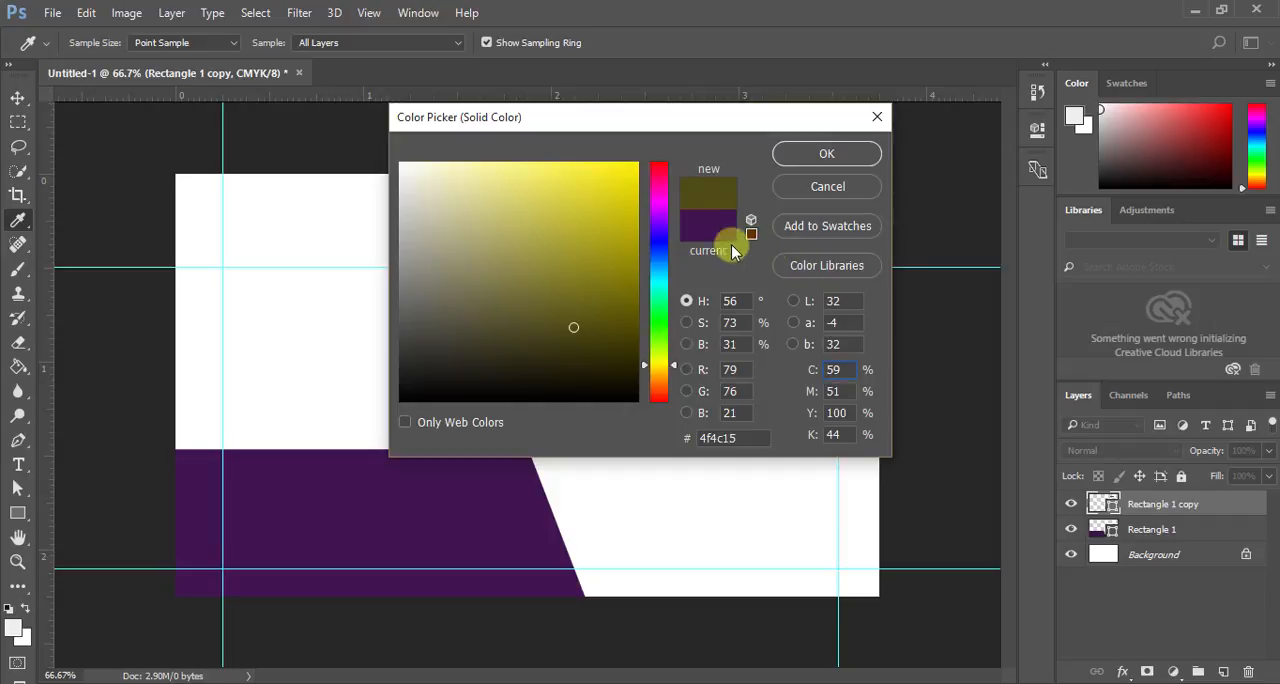
left_click(428, 425)
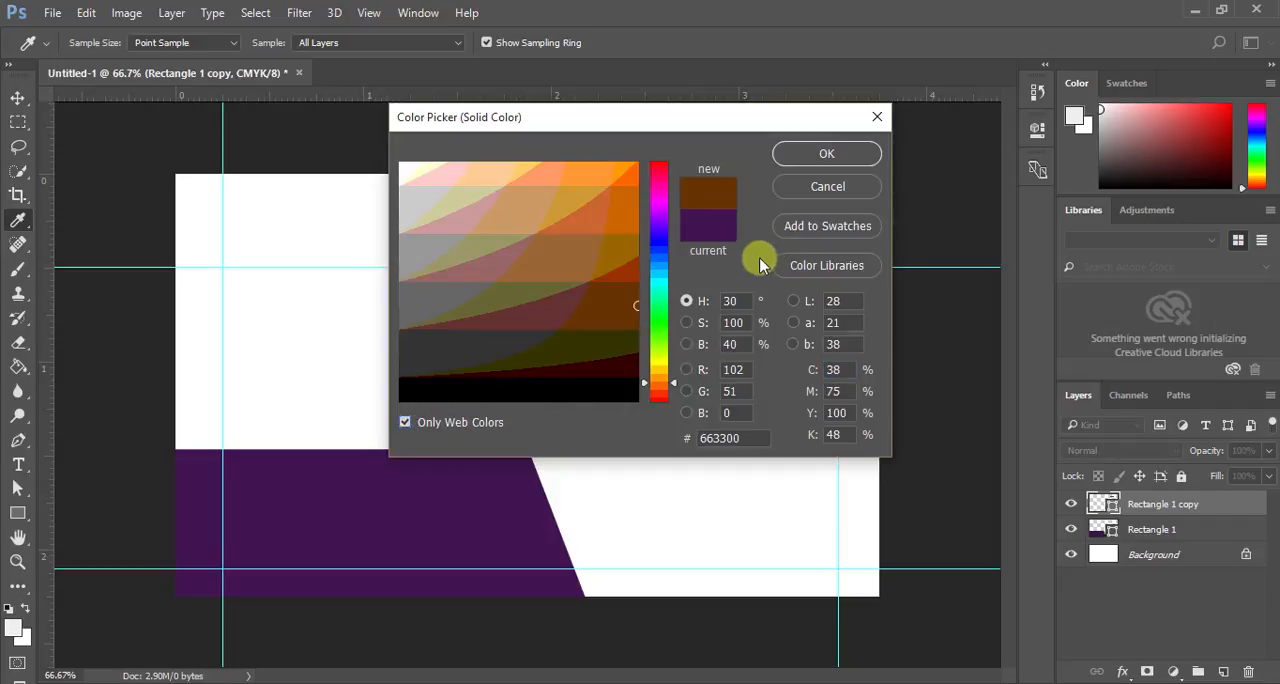
left_click(654, 243)
left_click_drag(662, 271, 655, 163)
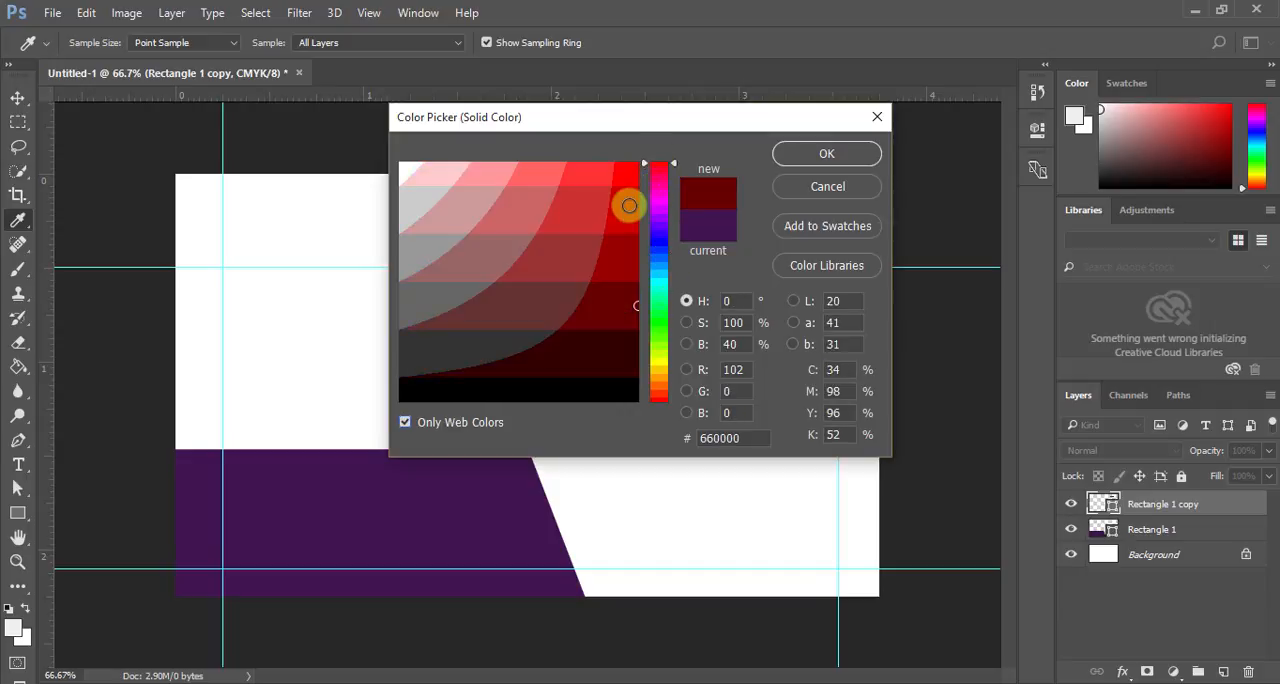
left_click(660, 396)
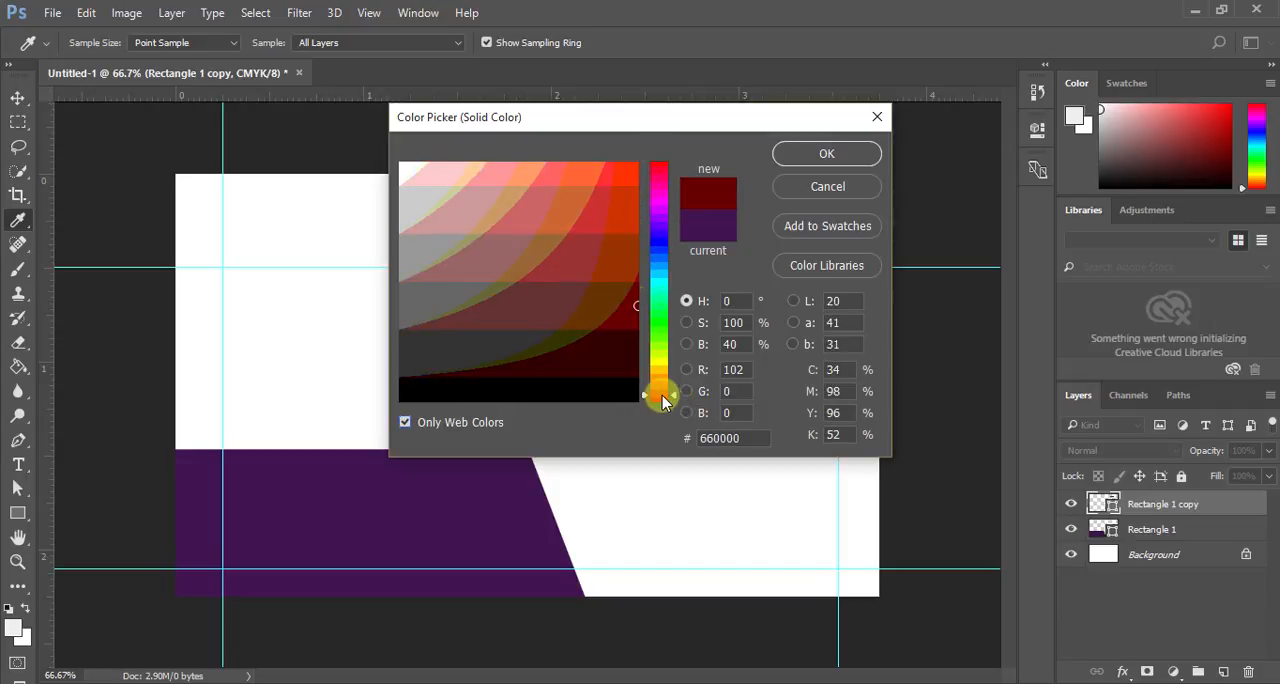
left_click(635, 179)
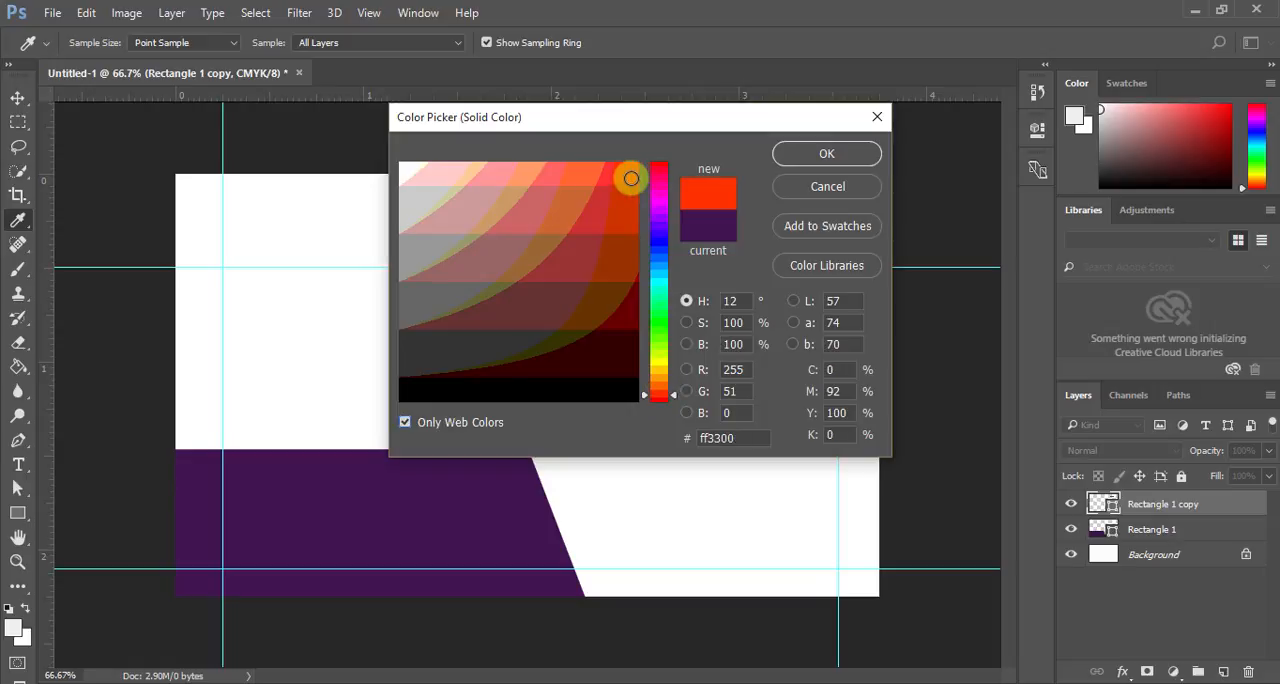
left_click_drag(631, 179, 578, 162)
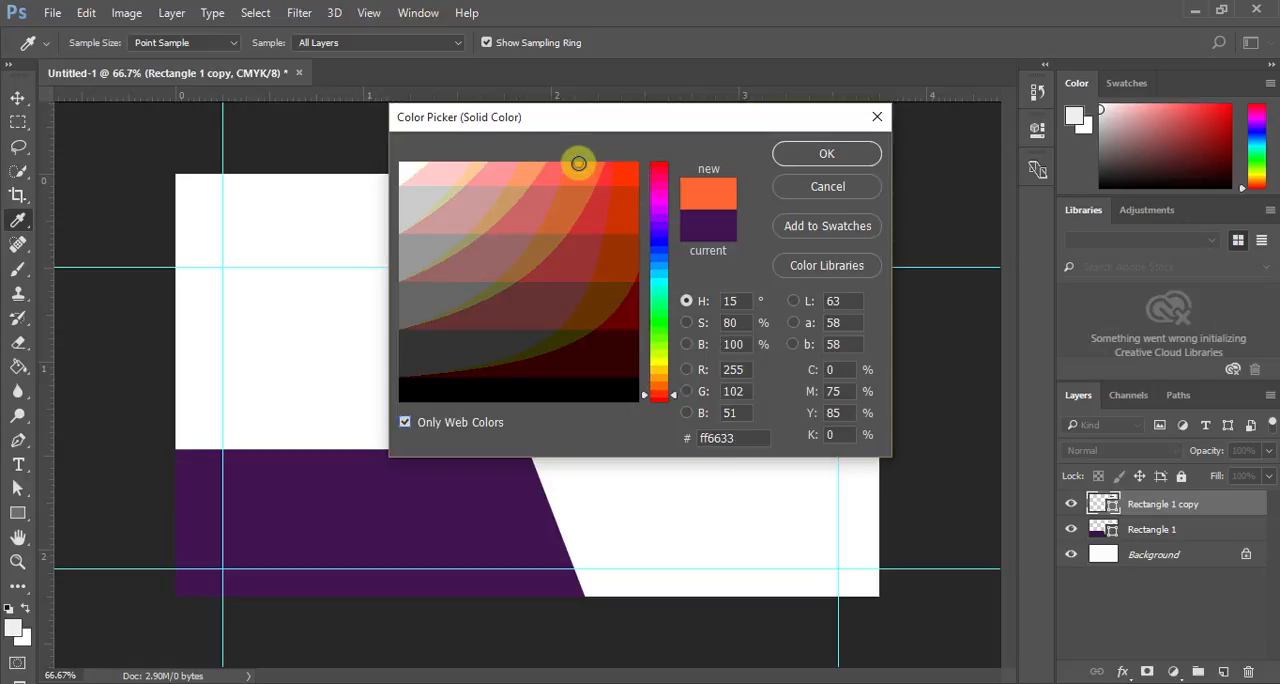
left_click(652, 393)
left_click(626, 177)
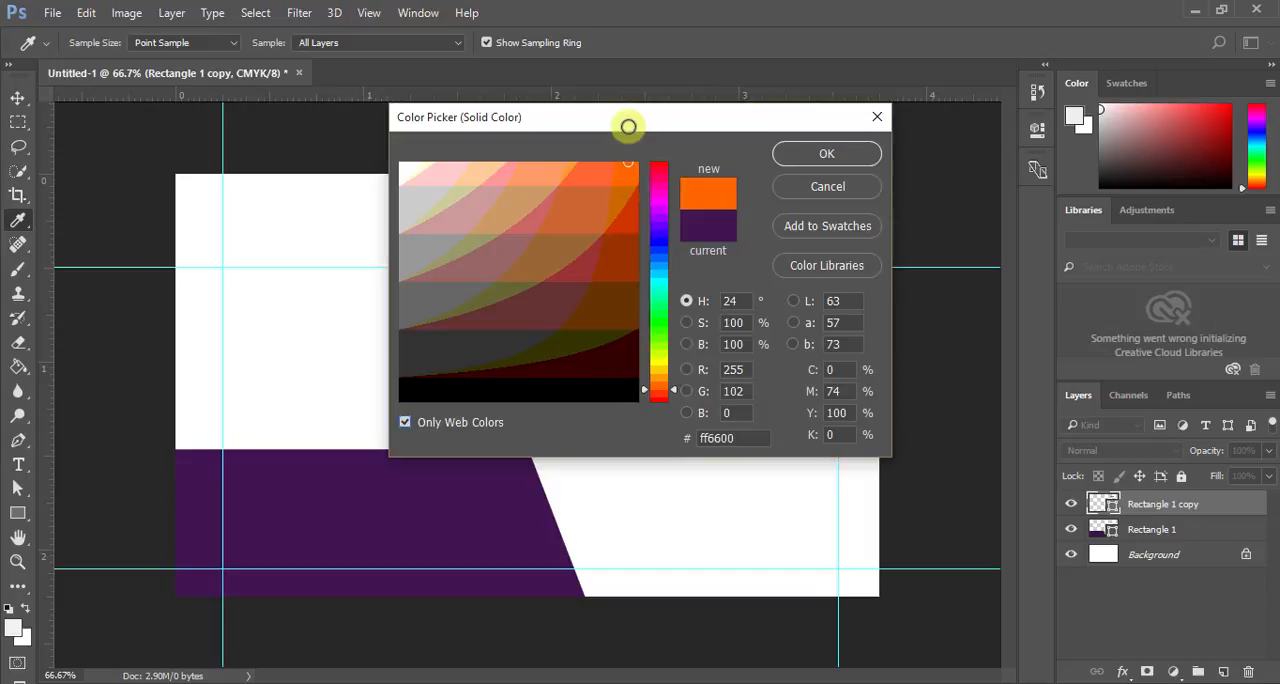
left_click(836, 154)
key("v")
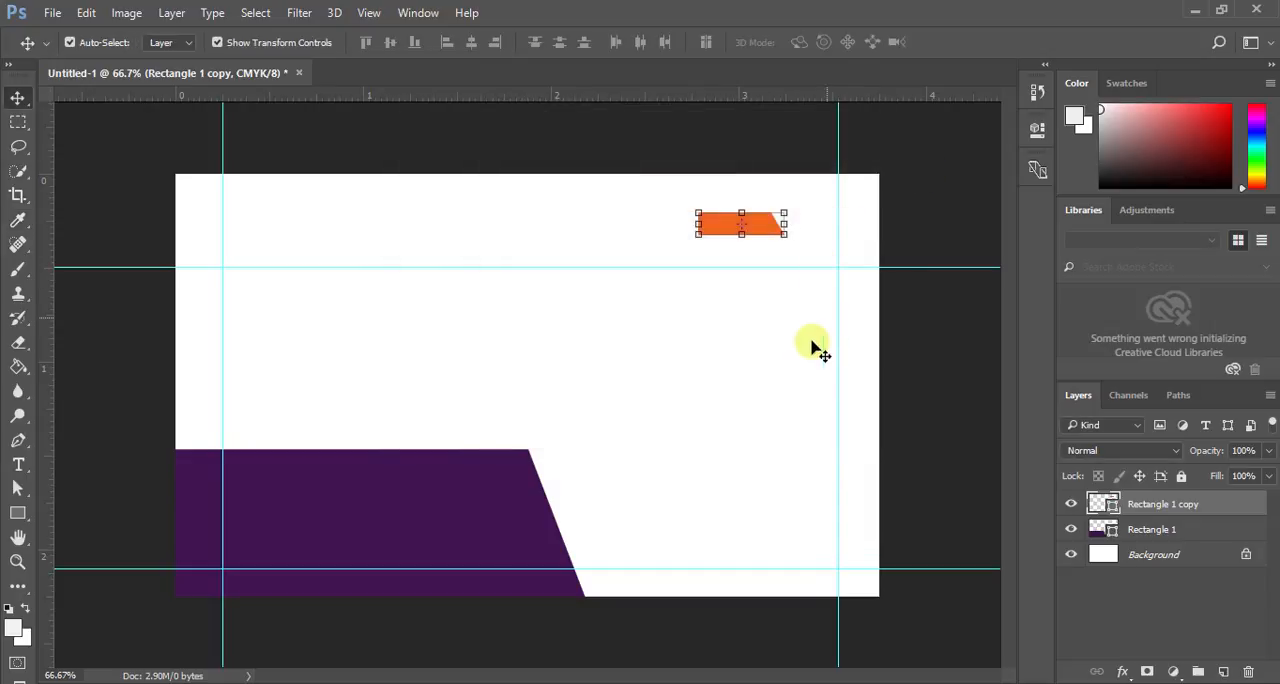
- Place the orange shape's layer beneath Rectangle 1 and move the shape against the purple shape's slanted edge at the bottom guide
left_click(222, 43)
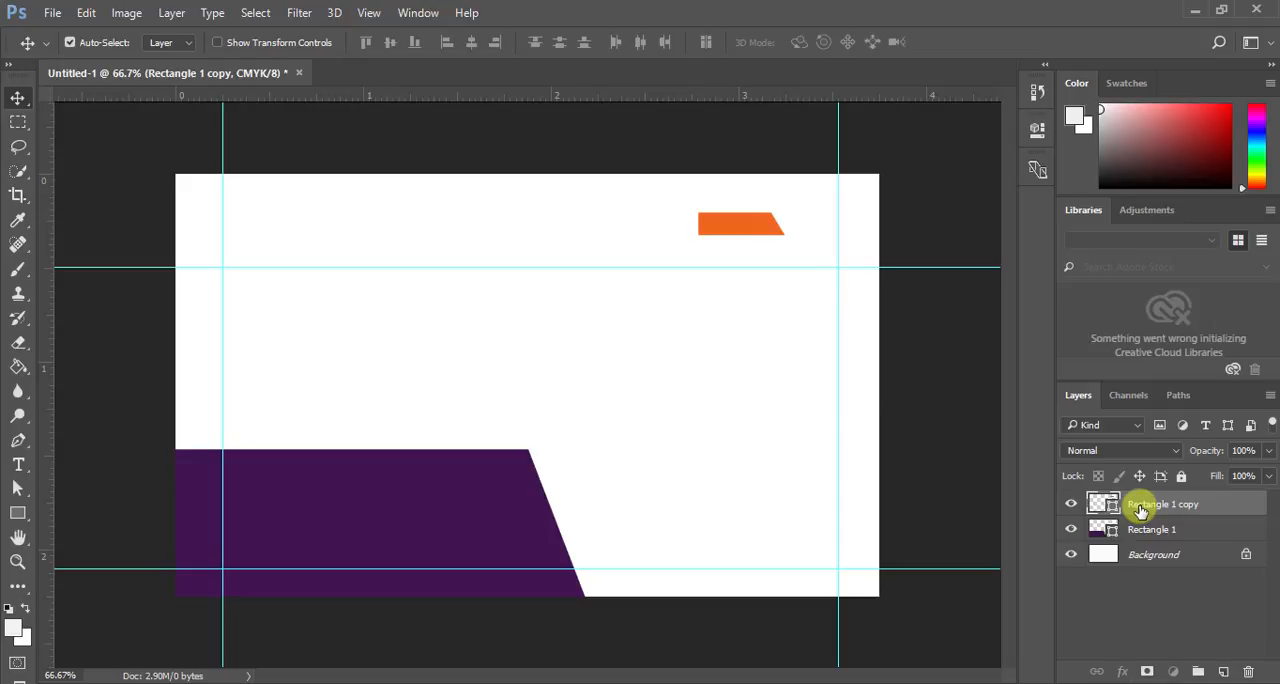
left_click_drag(1140, 511, 1135, 545)
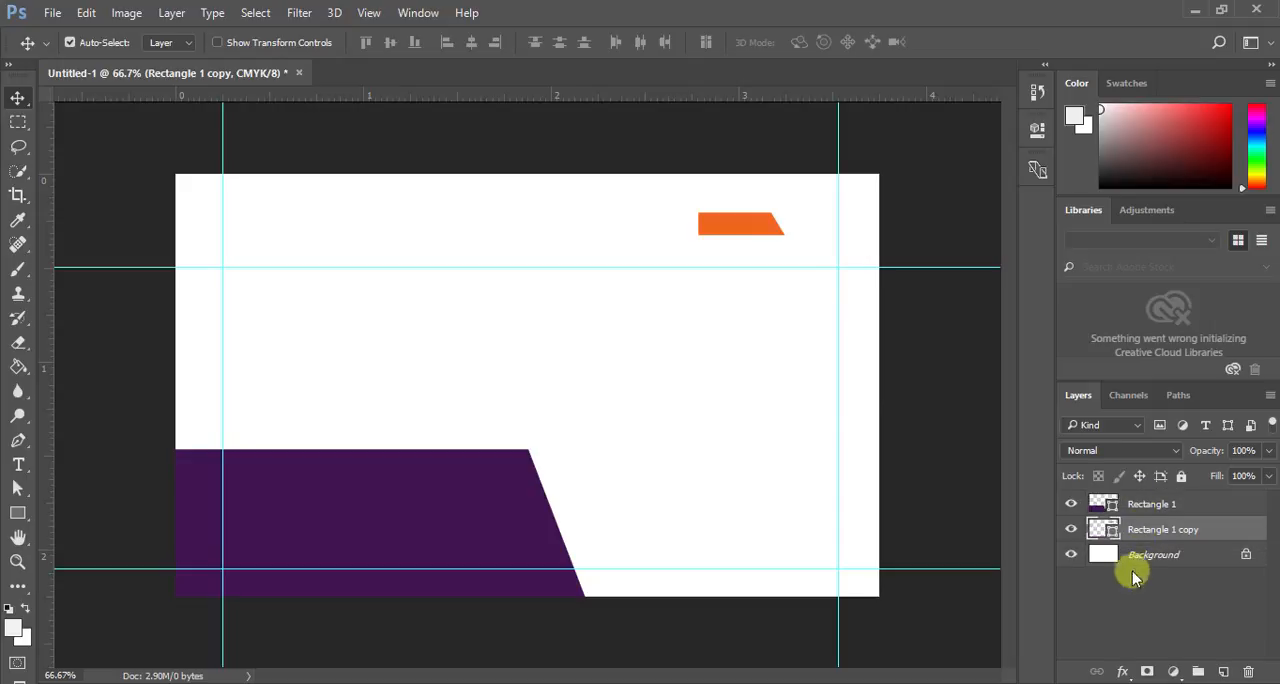
left_click_drag(766, 229, 620, 580)
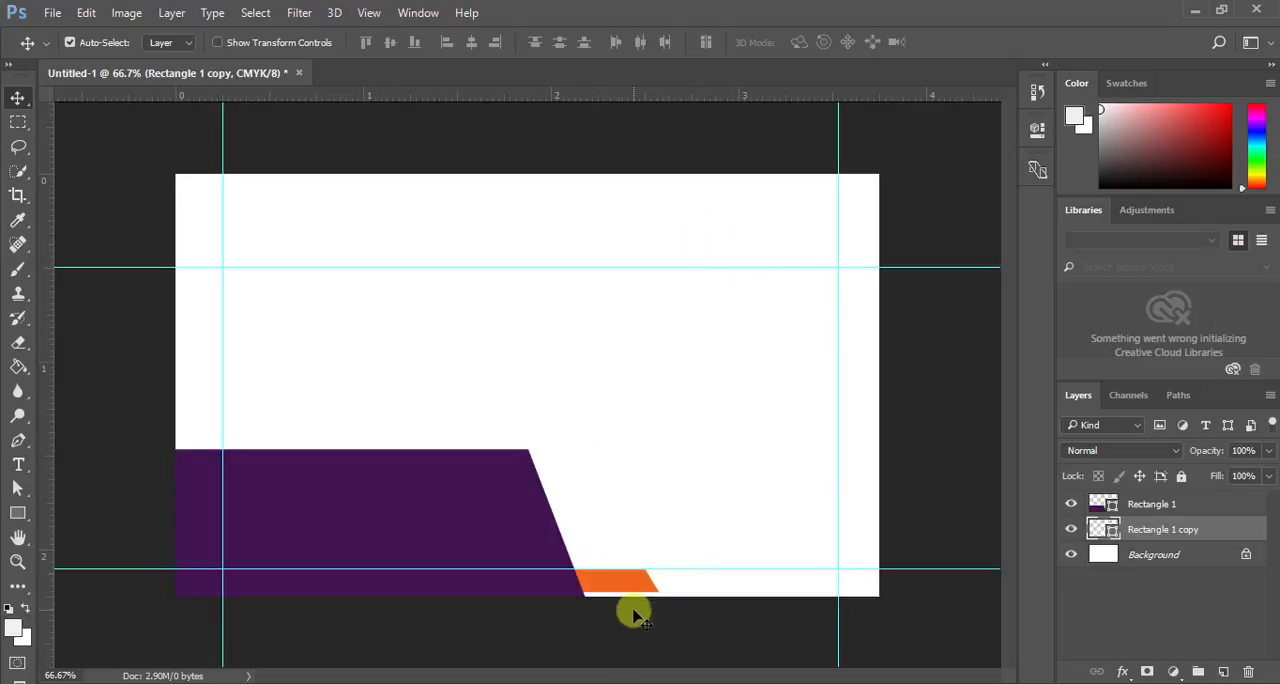
- Stretch the orange shape down to the canvas's bottom edge, about 119.4% of its height, and hide the transform controls
left_click(217, 42)
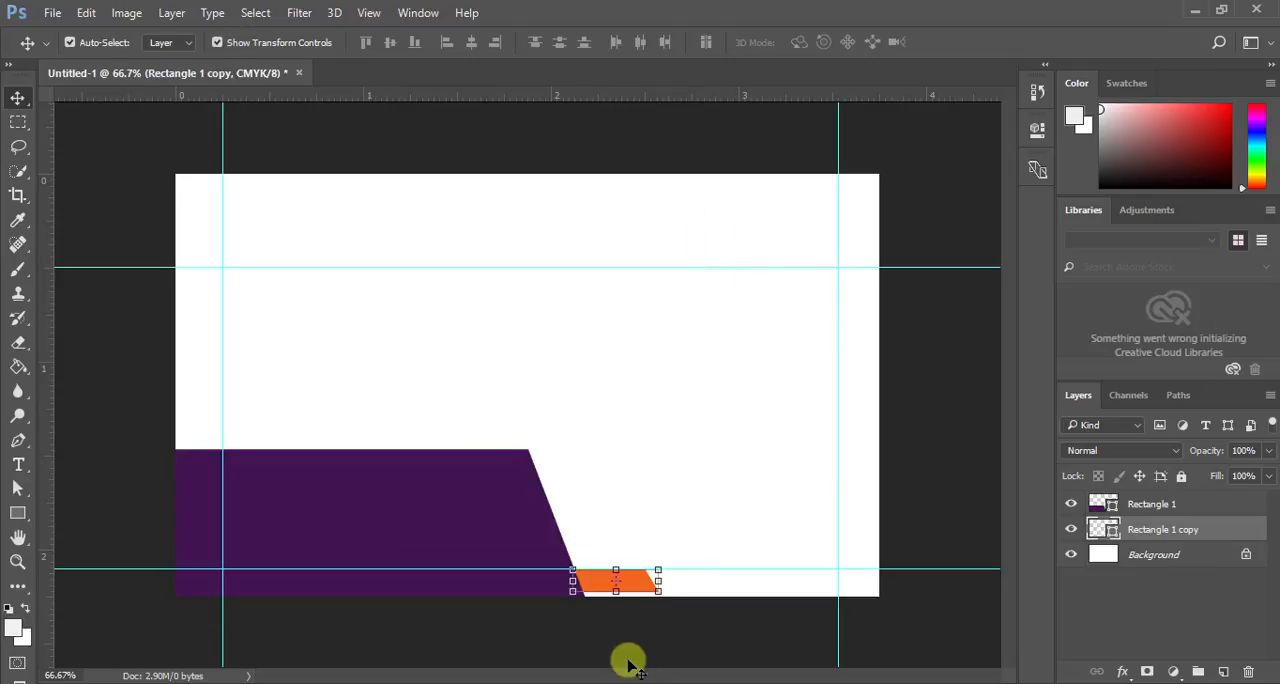
left_click_drag(617, 601, 617, 603)
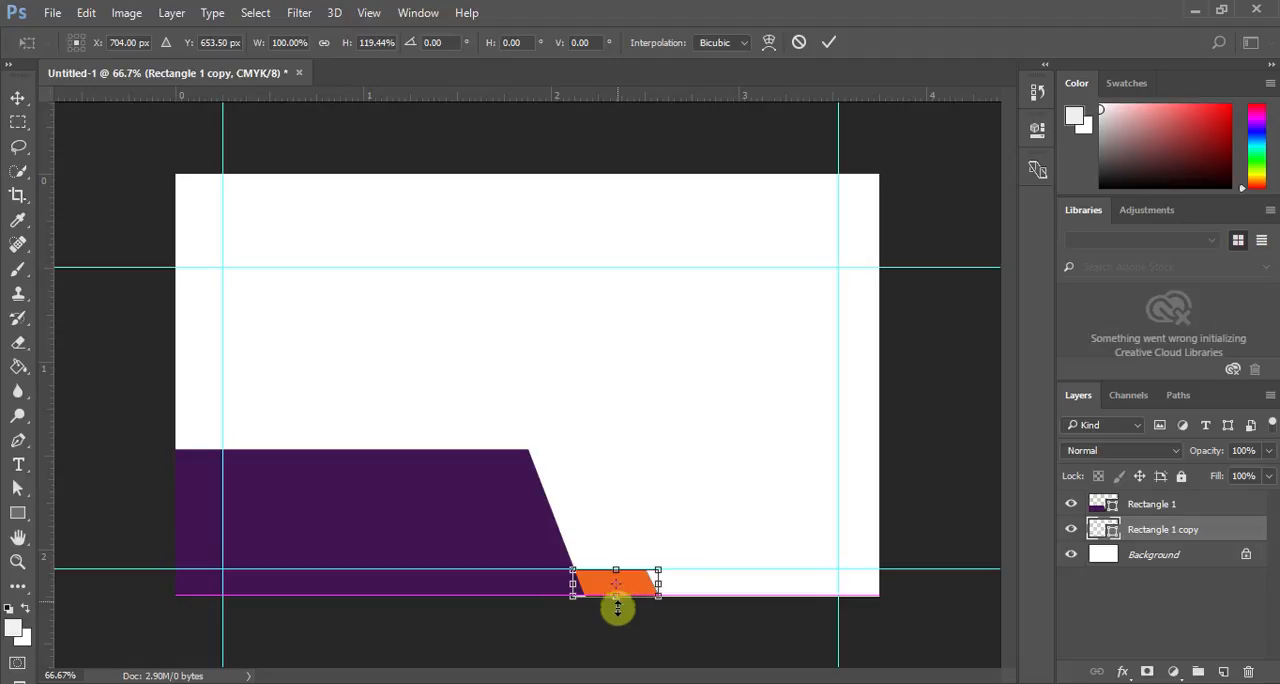
left_click(829, 44)
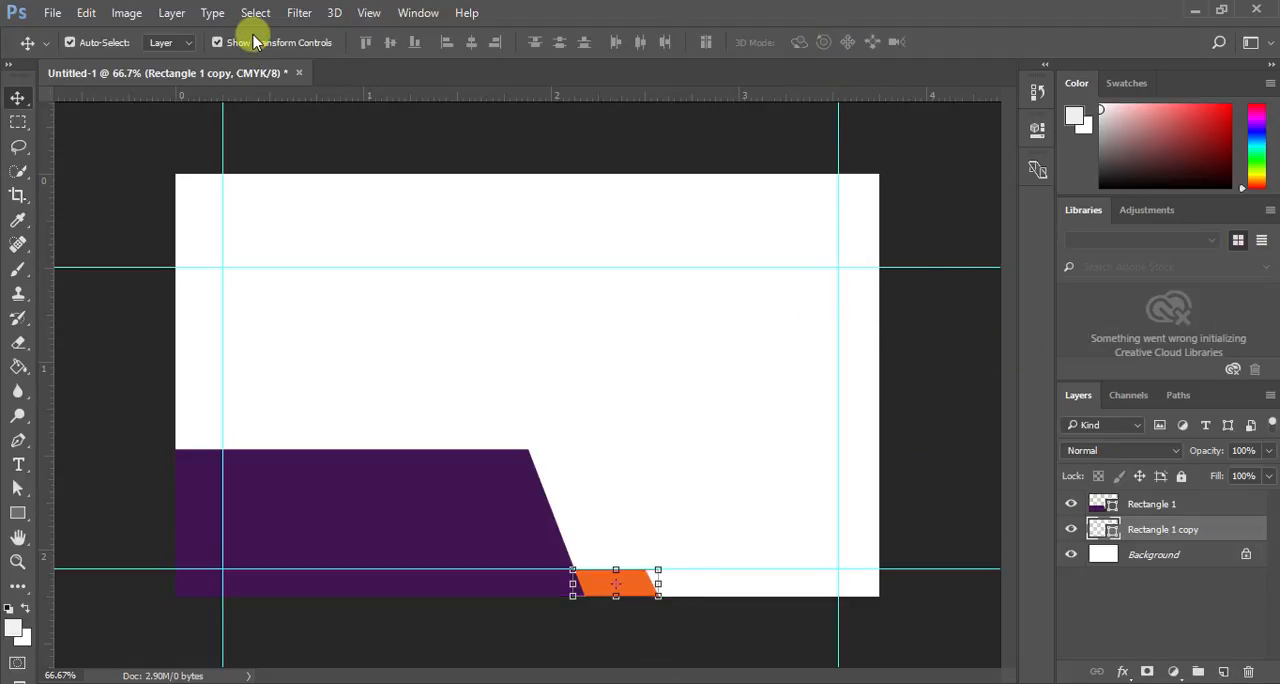
left_click(218, 42)
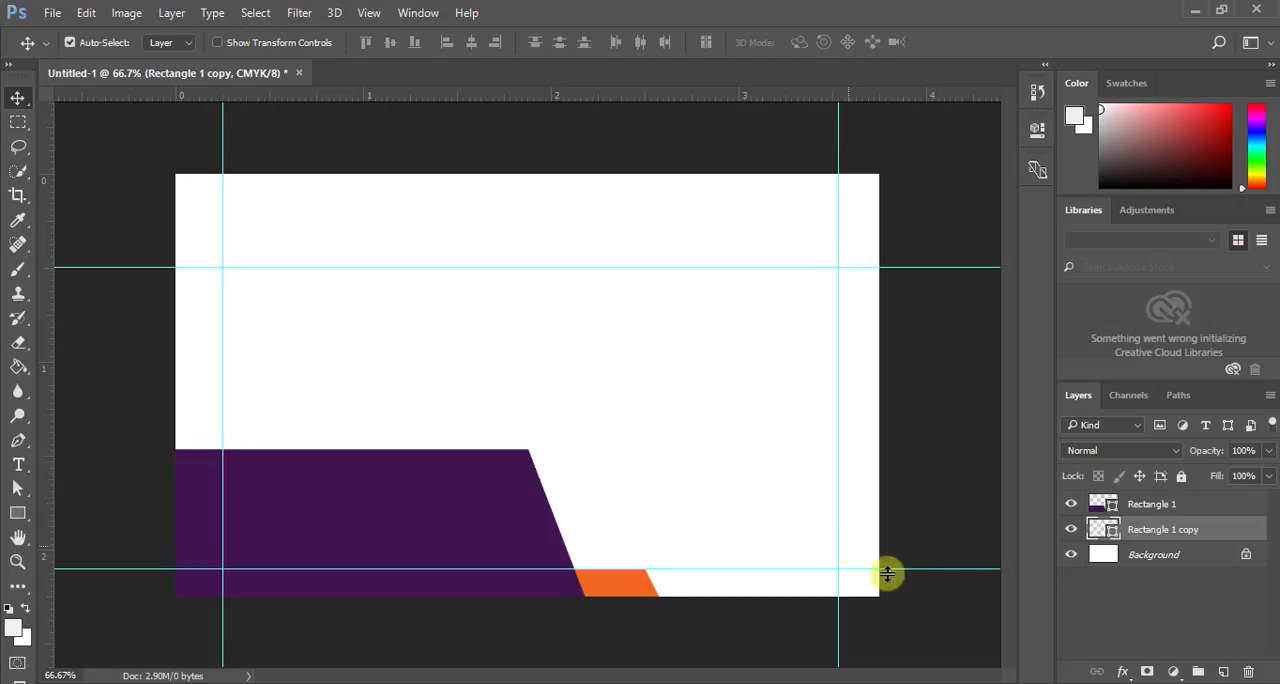
- Duplicate the orange shape, put the duplicate's layer beneath Rectangle 1 copy, and shift Rectangle 1 copy about 0.35 in right
left_click_drag(1168, 545, 1224, 671)
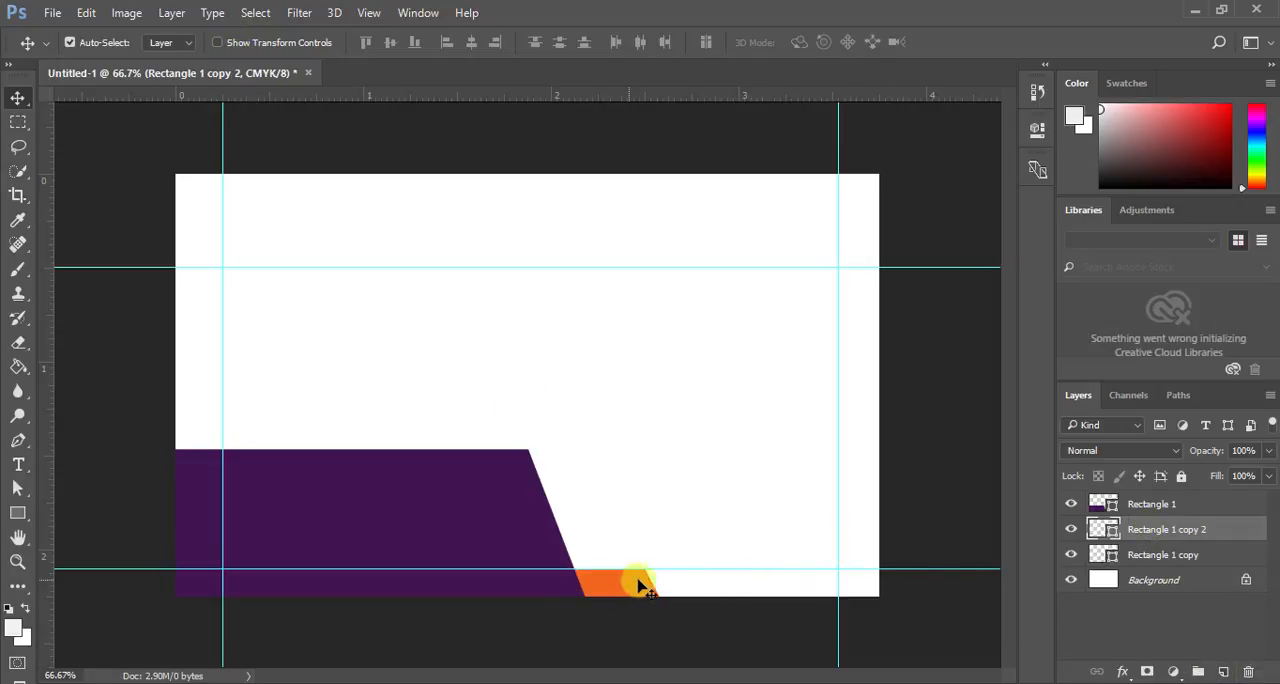
left_click_drag(1166, 529, 1157, 555)
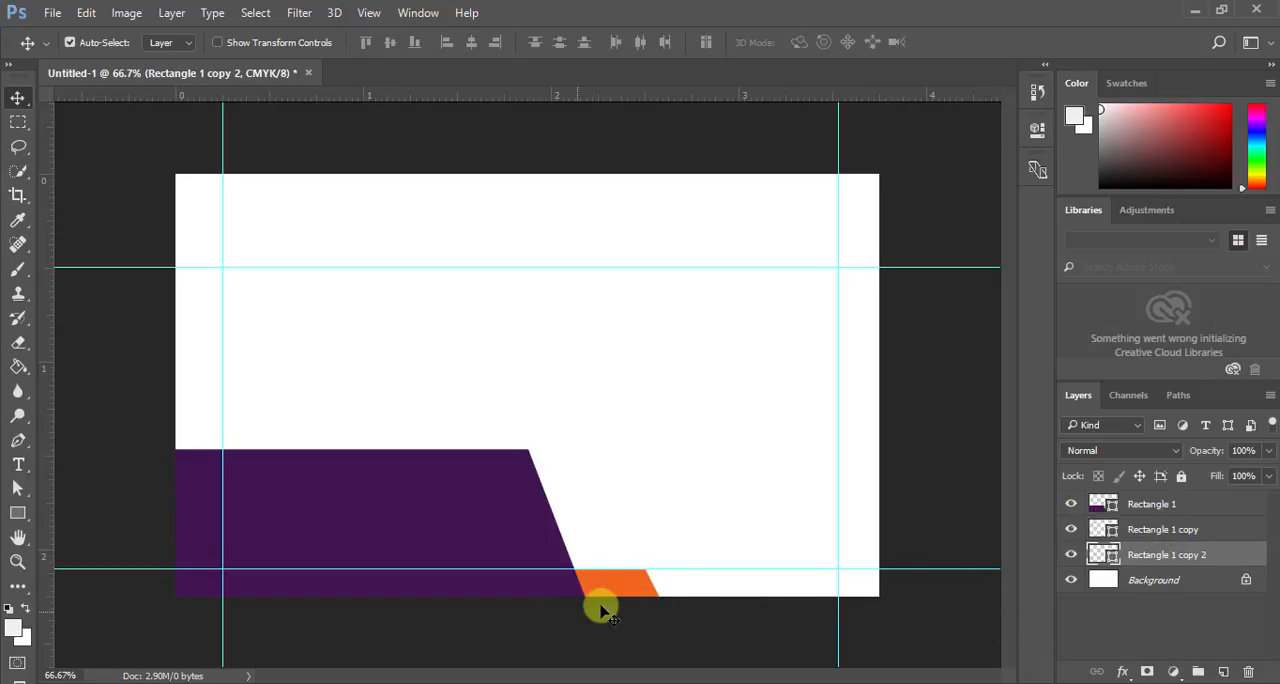
left_click_drag(623, 583, 688, 592)
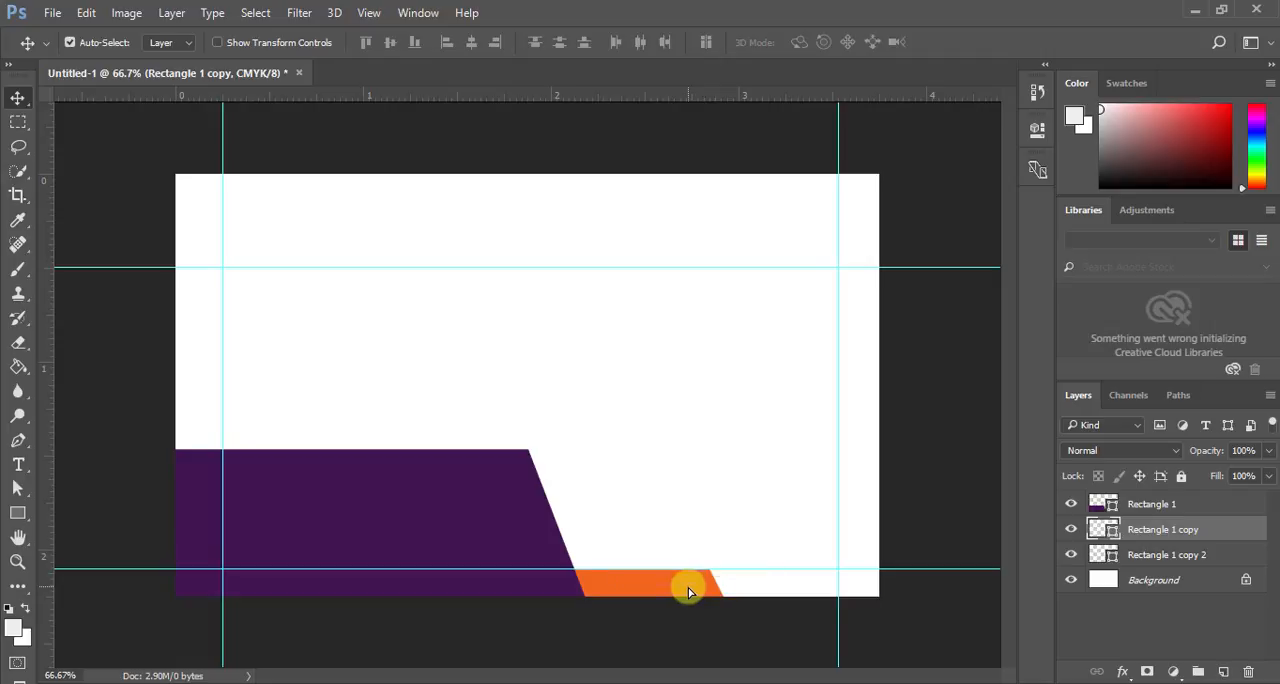
- Change the fill of the Rectangle 1 copy shape to the web-safe red #ff0000
double_click(1106, 529)
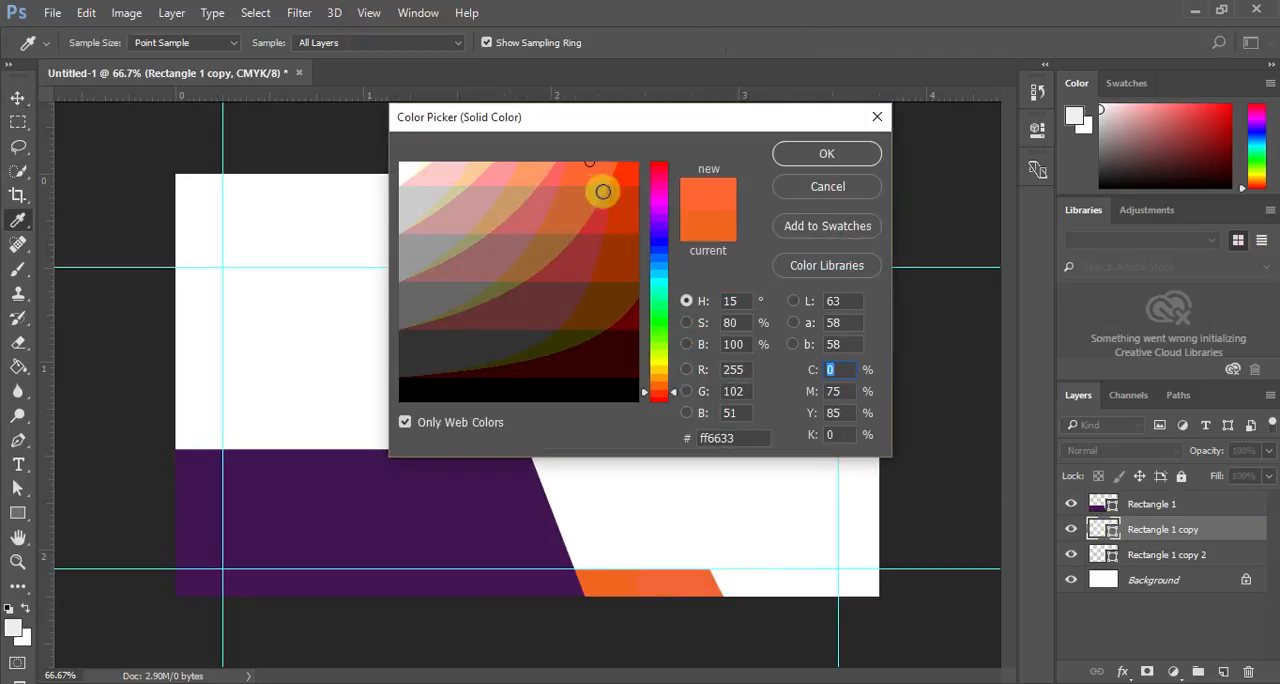
left_click(660, 333)
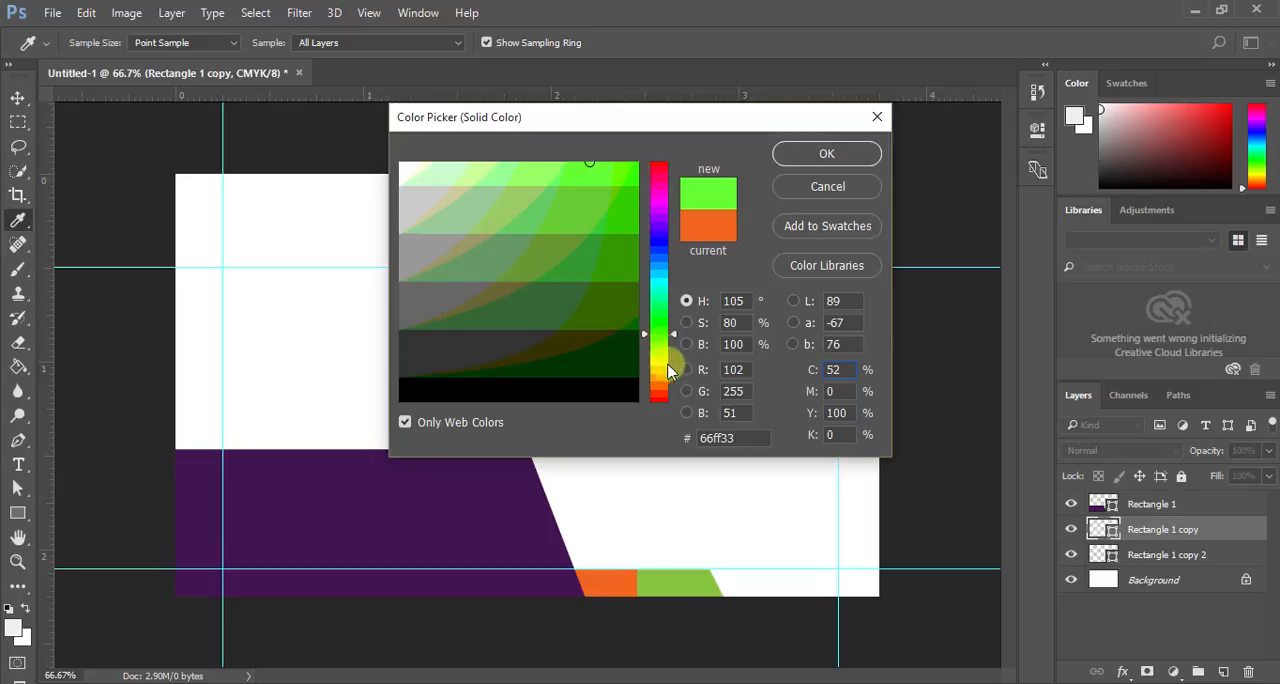
left_click_drag(660, 350, 666, 250)
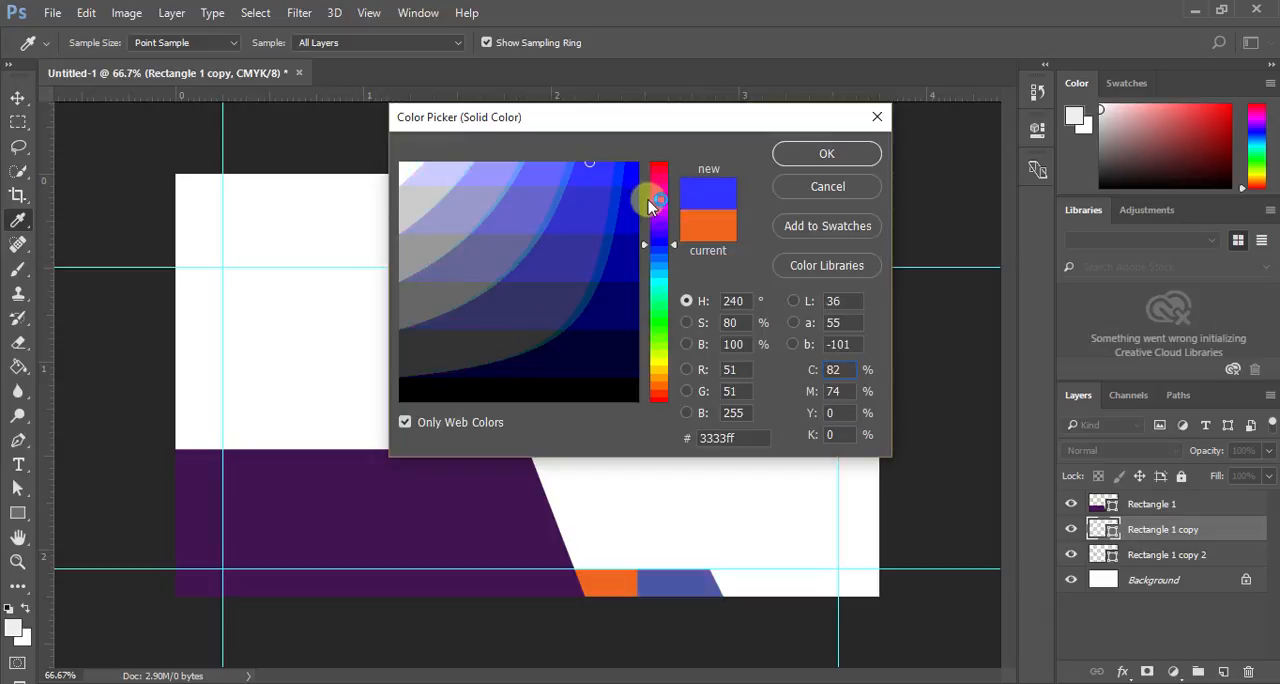
left_click(658, 177)
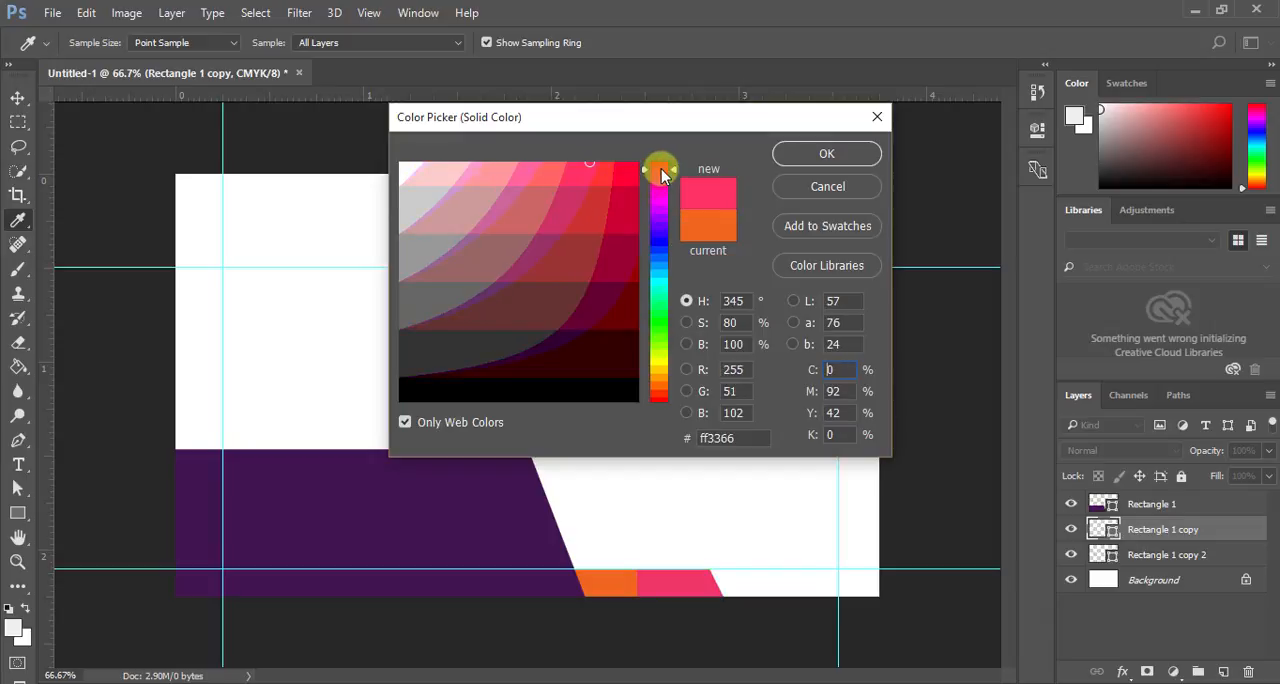
left_click(662, 166)
left_click(627, 166)
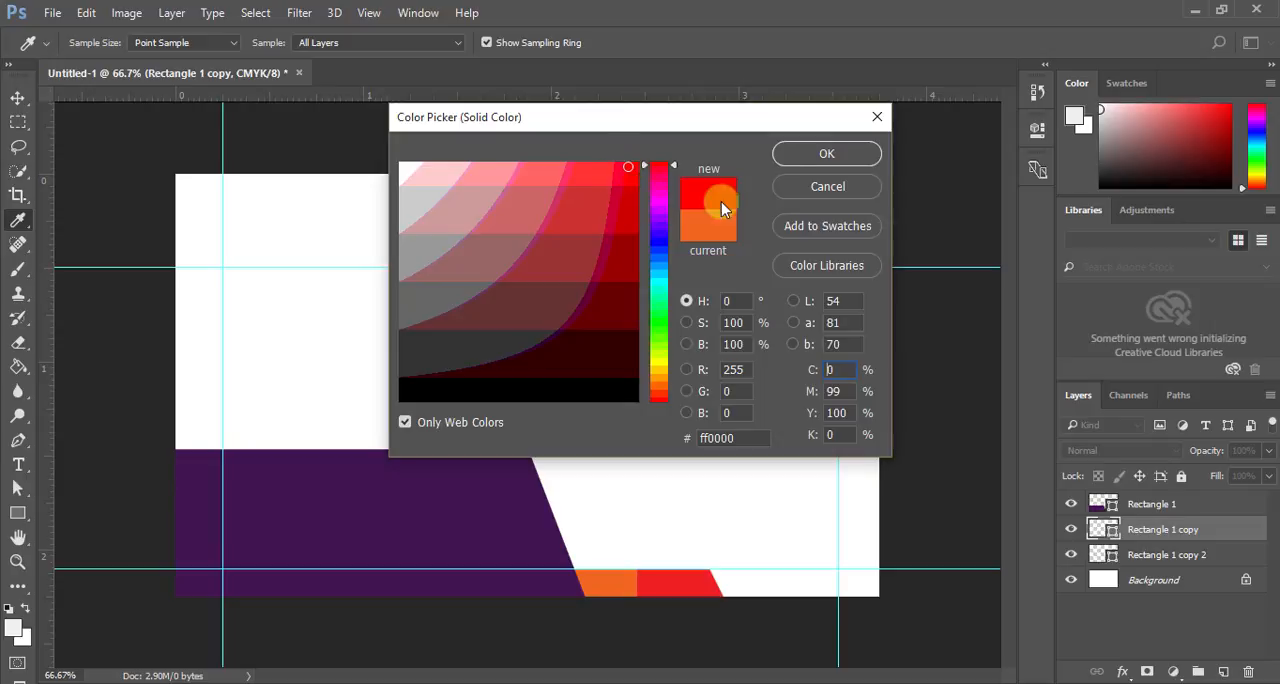
left_click(827, 155)
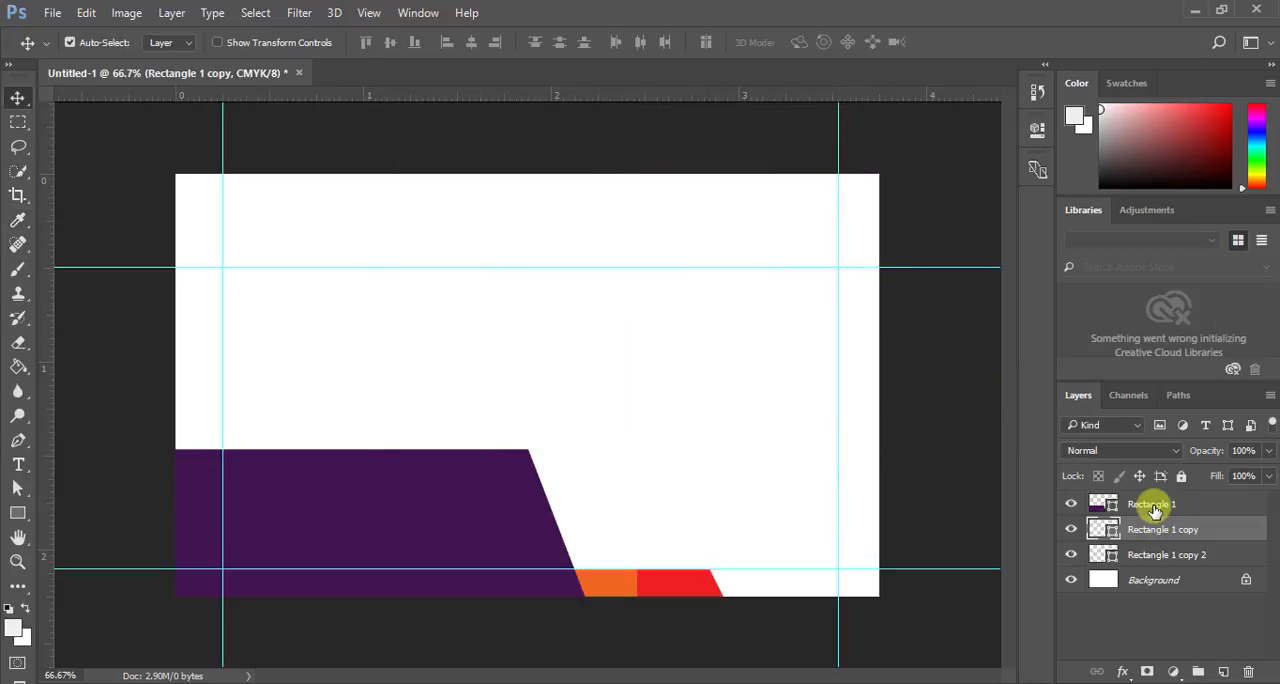
- Place the red shape's layer beneath Rectangle 1 copy 2 and shift the red shape slightly right along the bottom strip
left_click_drag(1160, 532, 1163, 566)
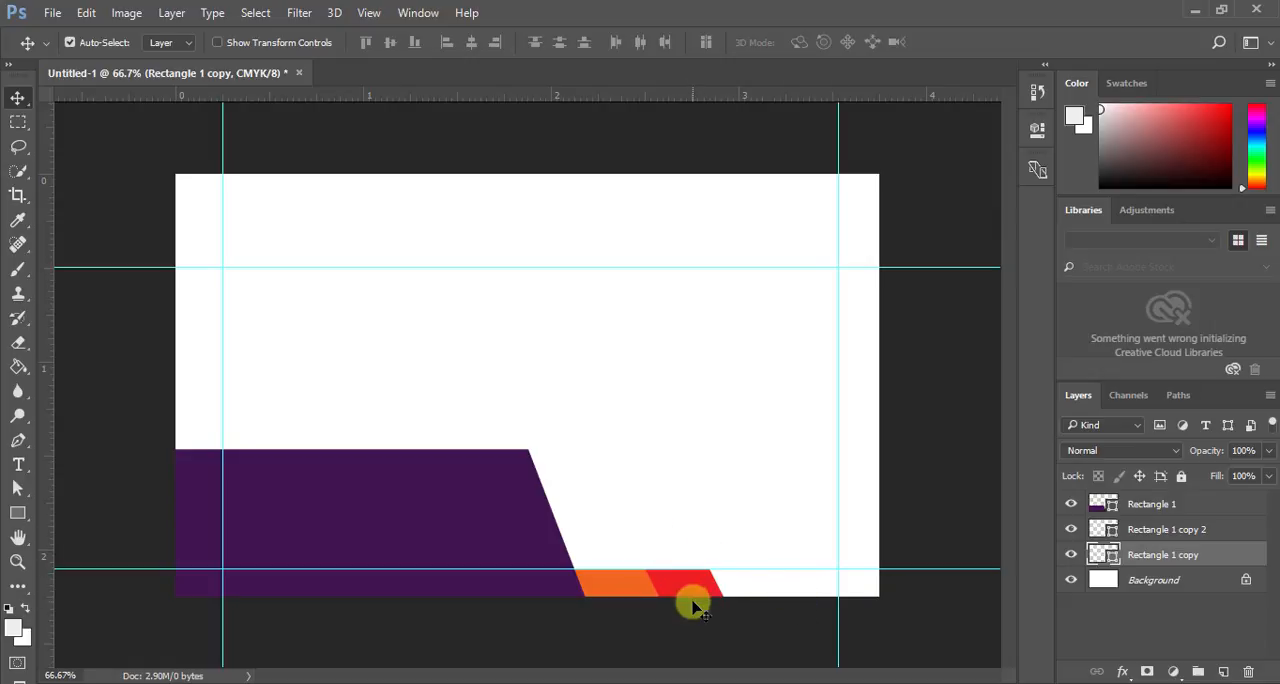
left_click(1114, 531)
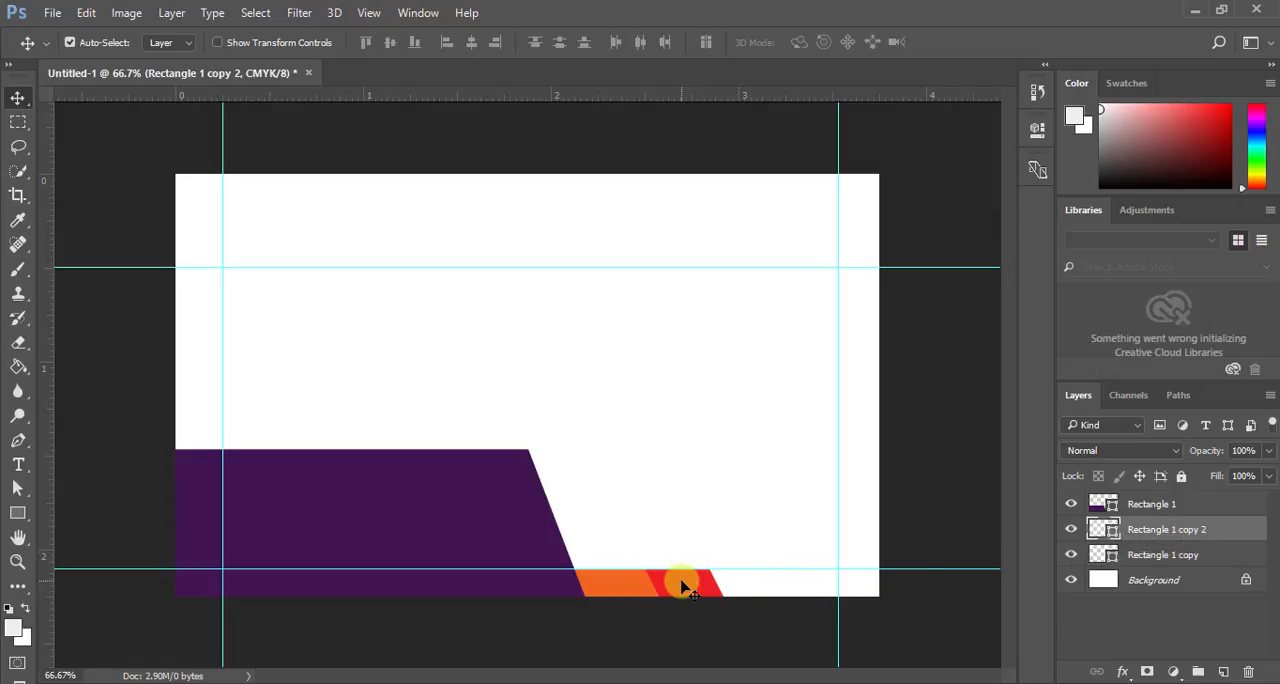
left_click_drag(683, 587, 688, 585)
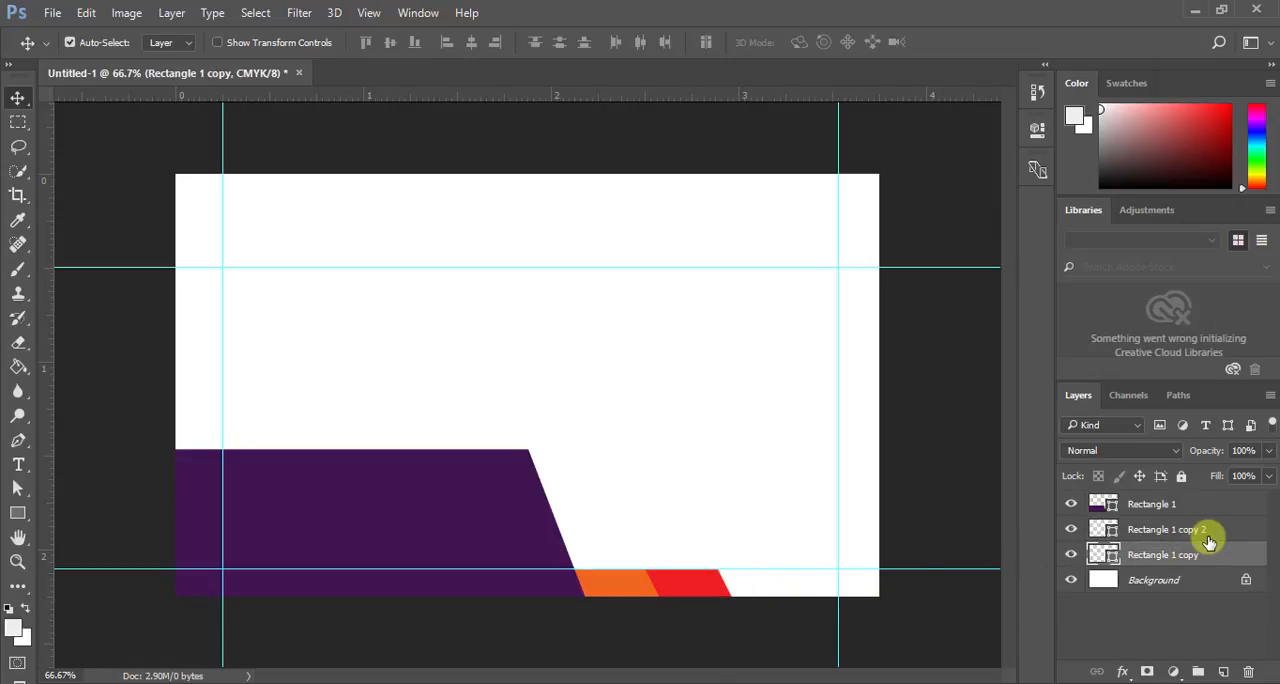
- Duplicate the red shape and move the duplicate about 0.35 in right along the bottom strip
left_click(1158, 548)
left_click_drag(1158, 545, 1229, 673)
left_click_drag(710, 592, 787, 592)
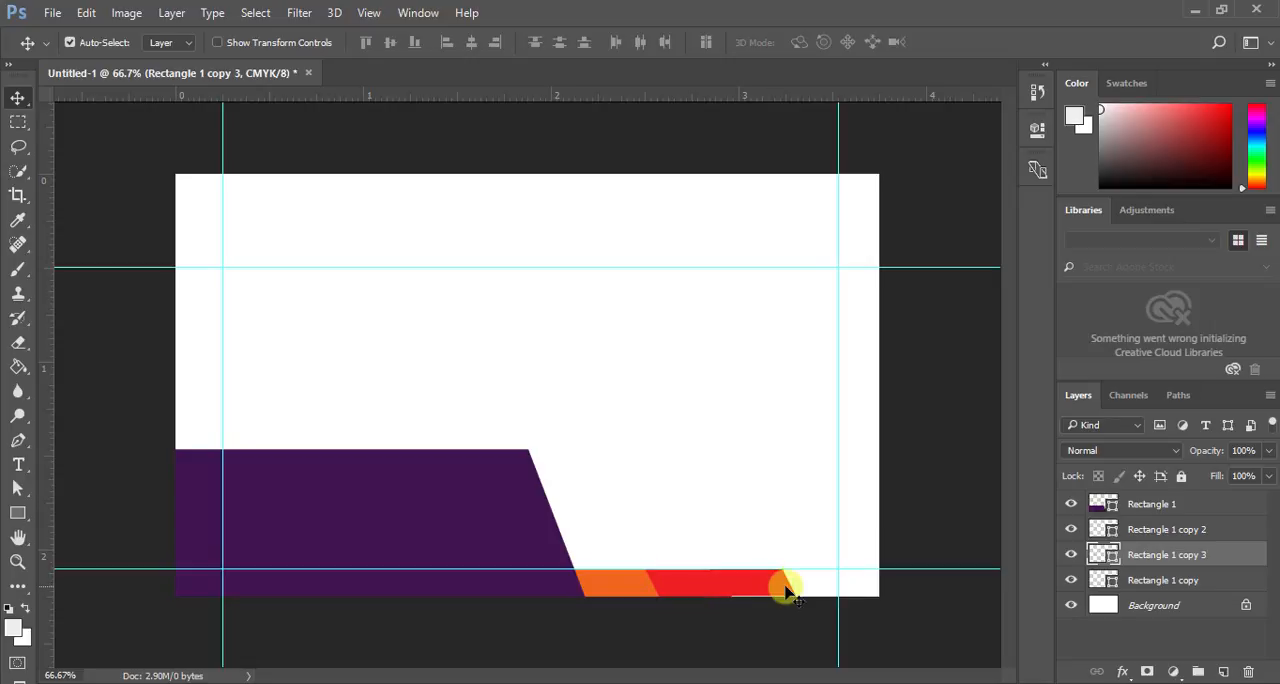
- Change the duplicate's fill to the web-safe pink #ff00cc and place its layer beneath Rectangle 1 copy
double_click(1113, 558)
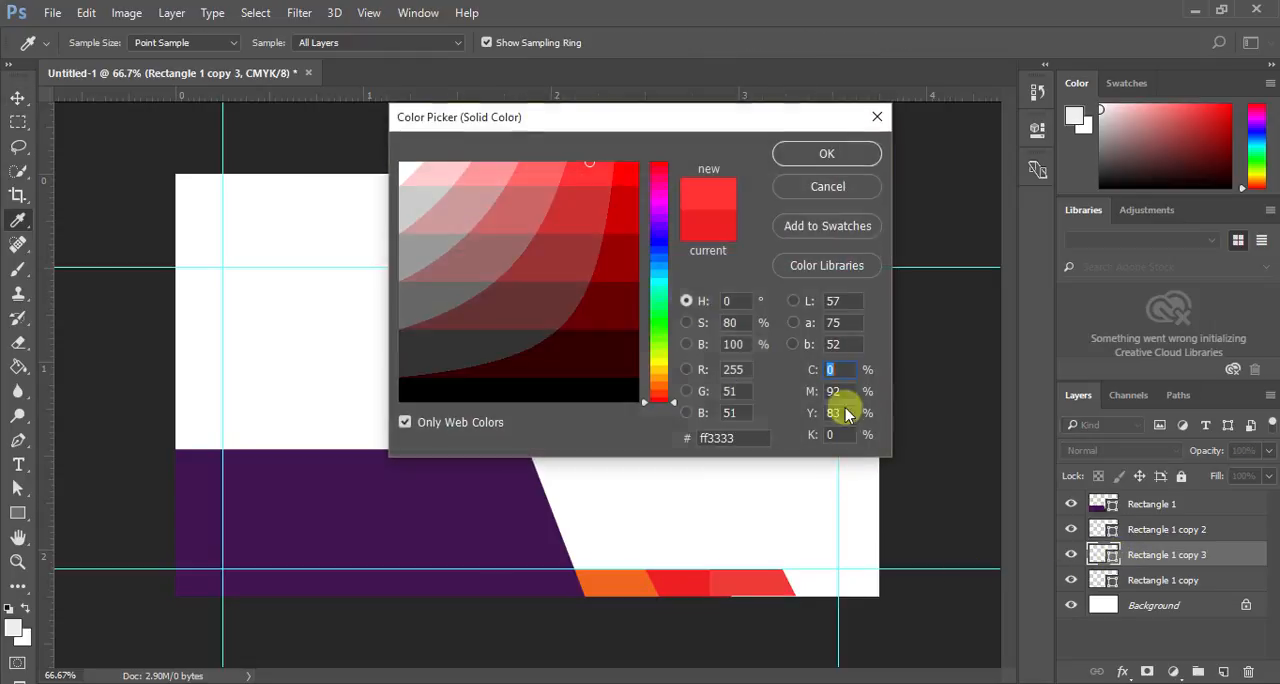
left_click(666, 240)
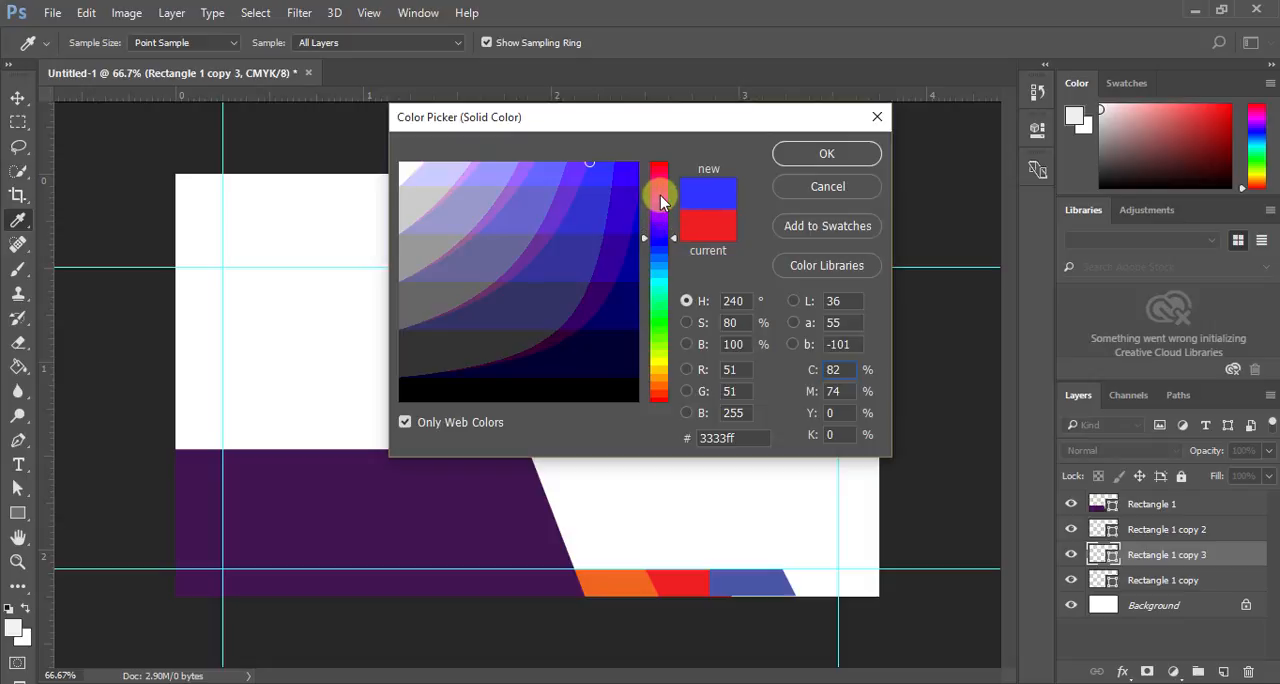
left_click(660, 195)
left_click(660, 172)
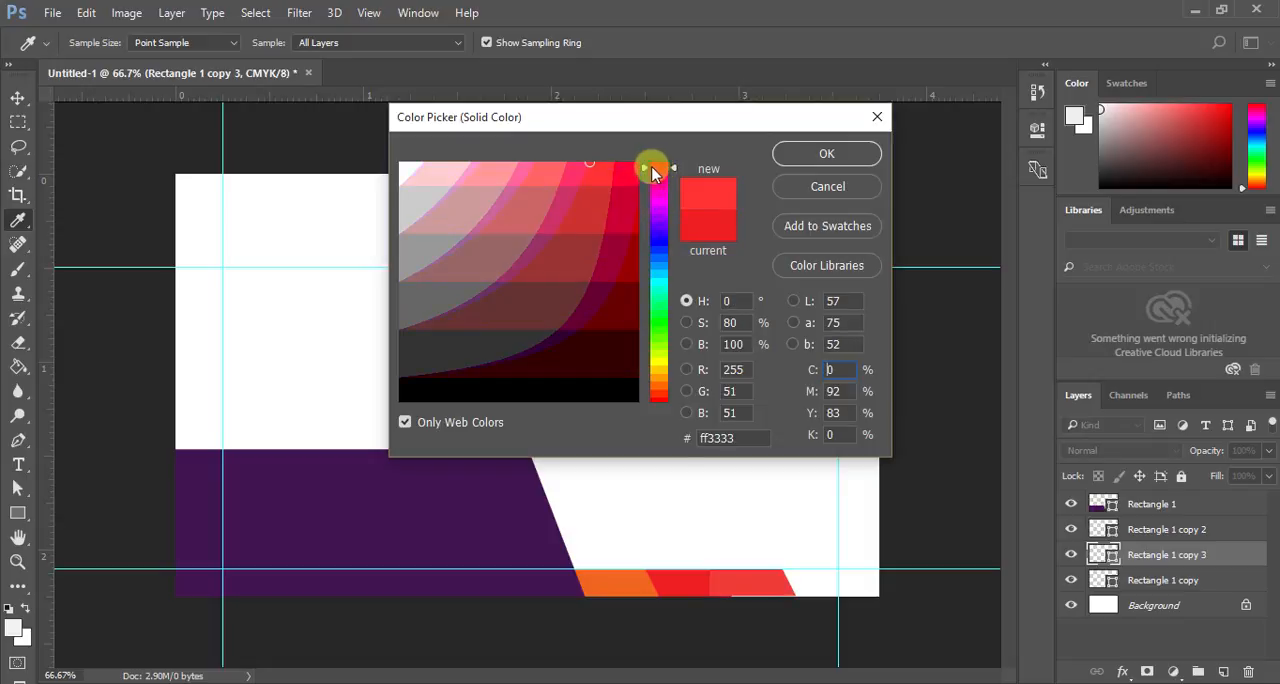
left_click(542, 167)
left_click(662, 200)
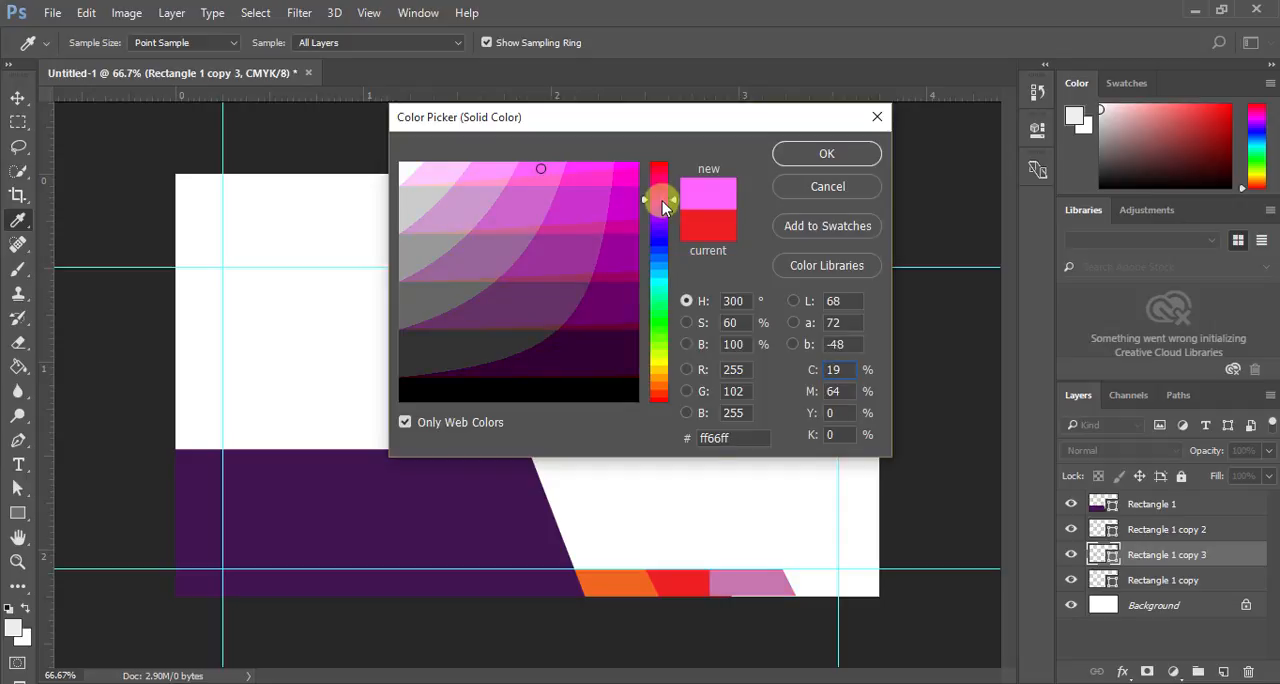
left_click(636, 187)
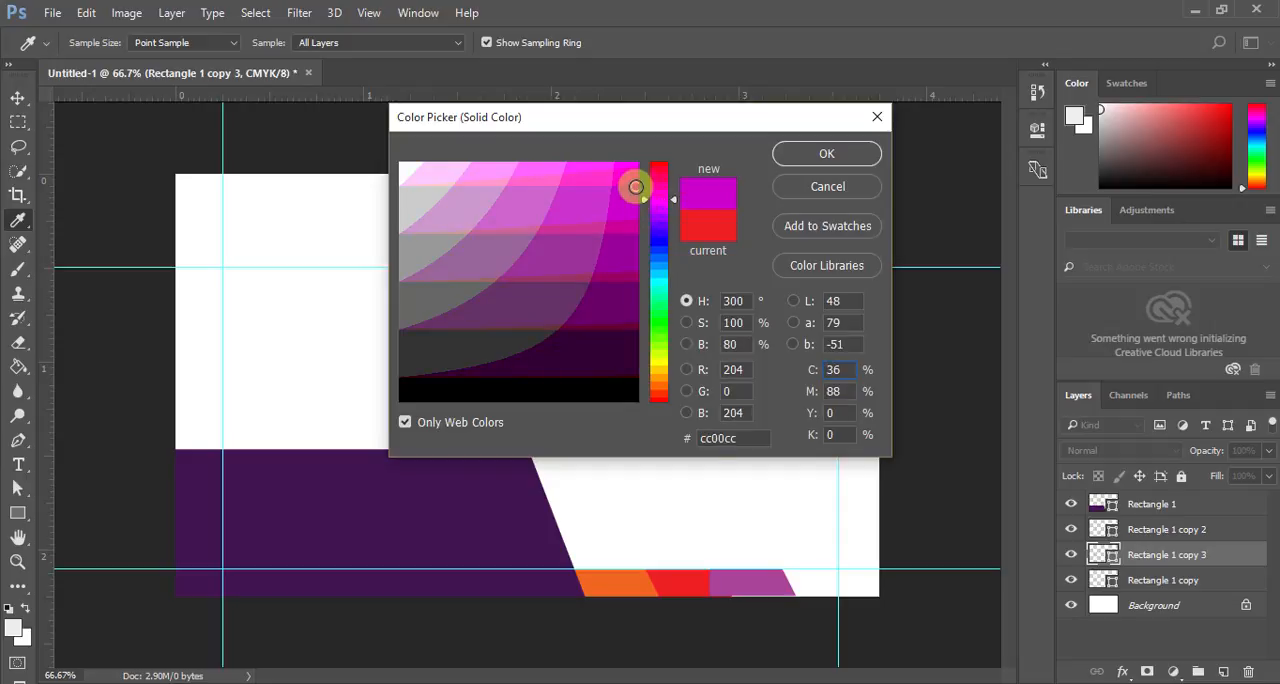
left_click(631, 178)
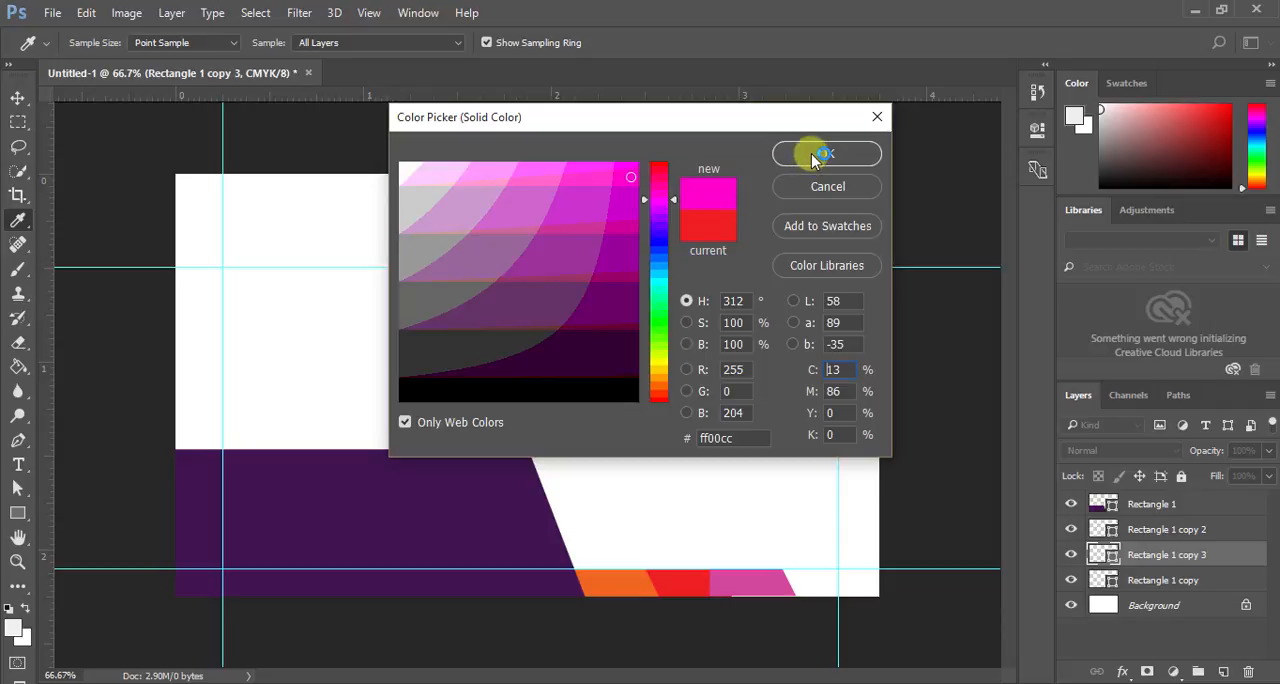
left_click(822, 155)
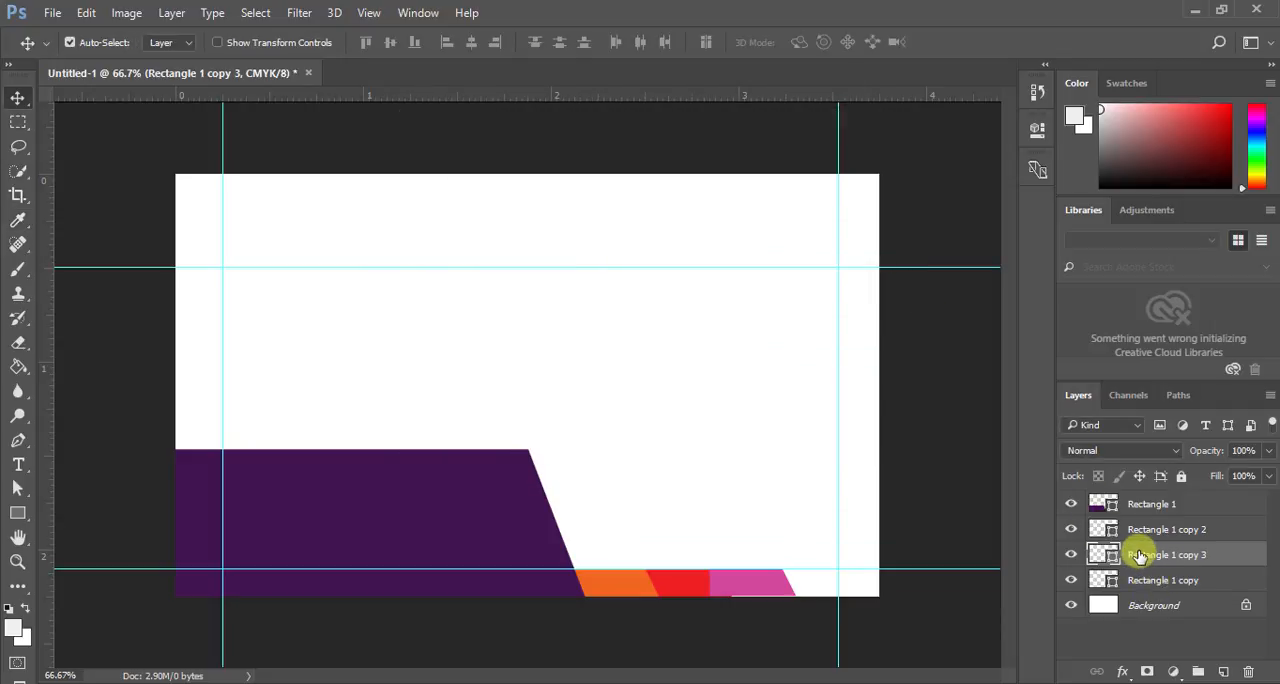
left_click_drag(1138, 556, 1146, 582)
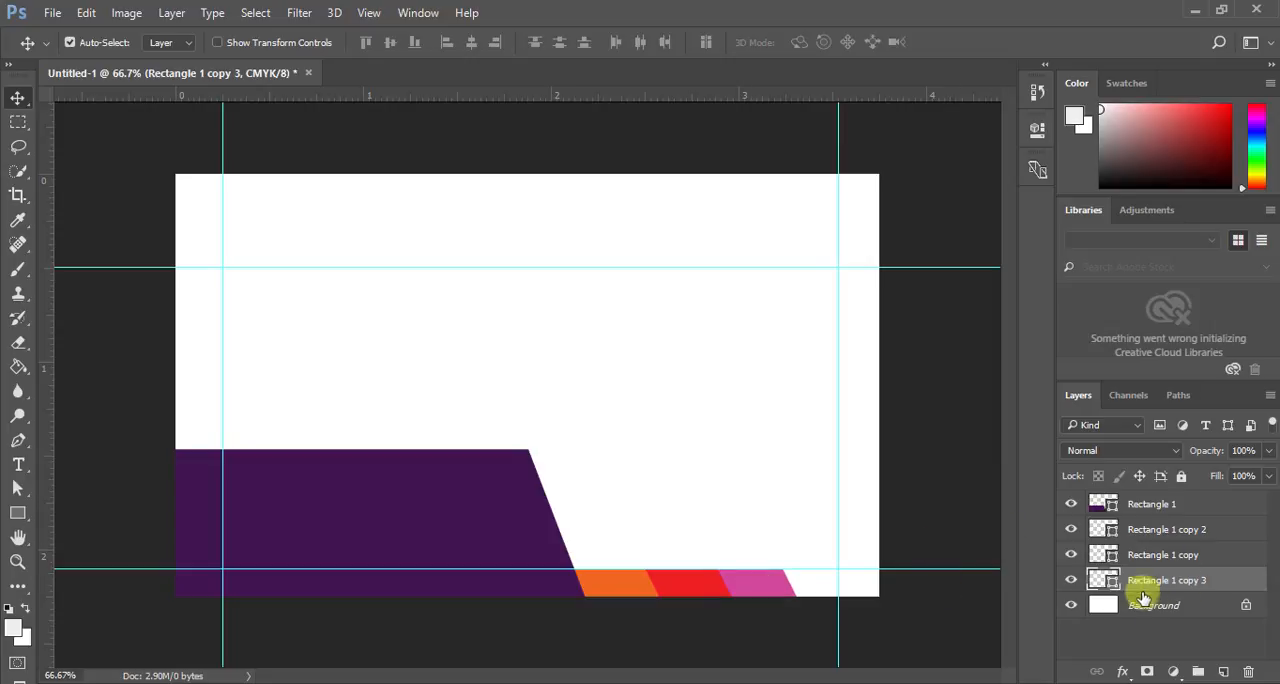
- Duplicate the pink shape, set the copy about 0.4 in above the strip, and change its fill to the web-safe green #66cc00
left_click_drag(1143, 584, 1225, 676)
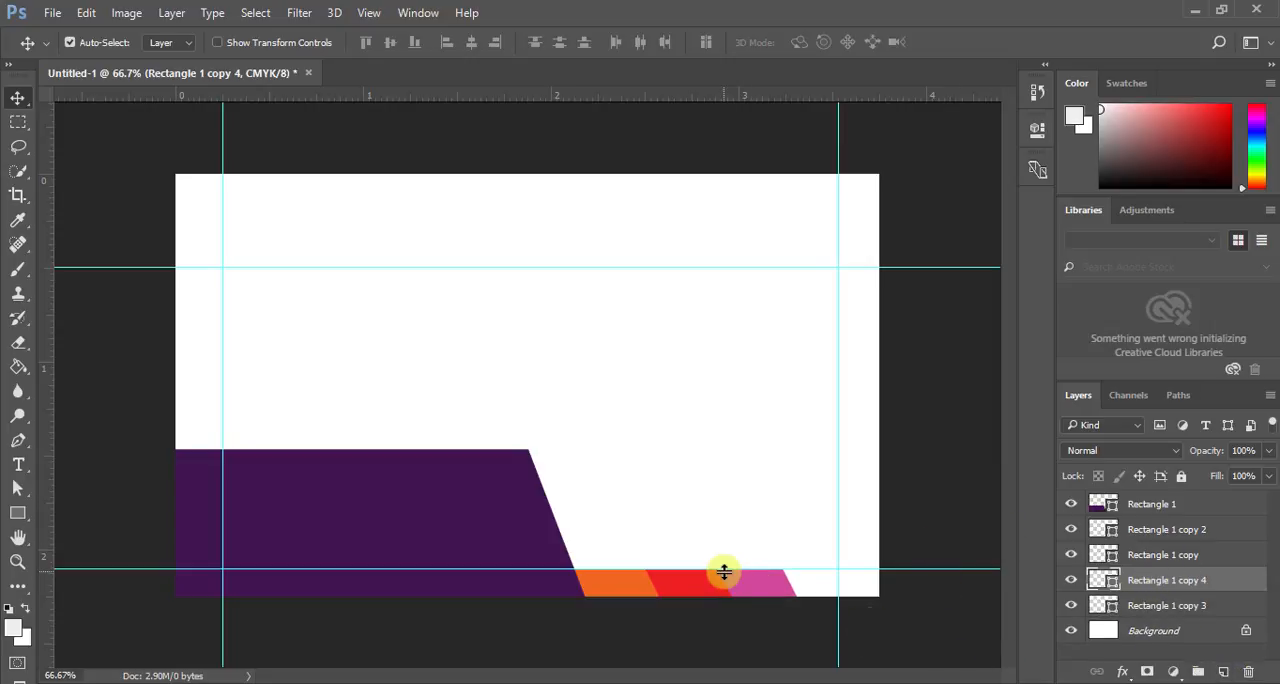
left_click_drag(762, 584, 764, 506)
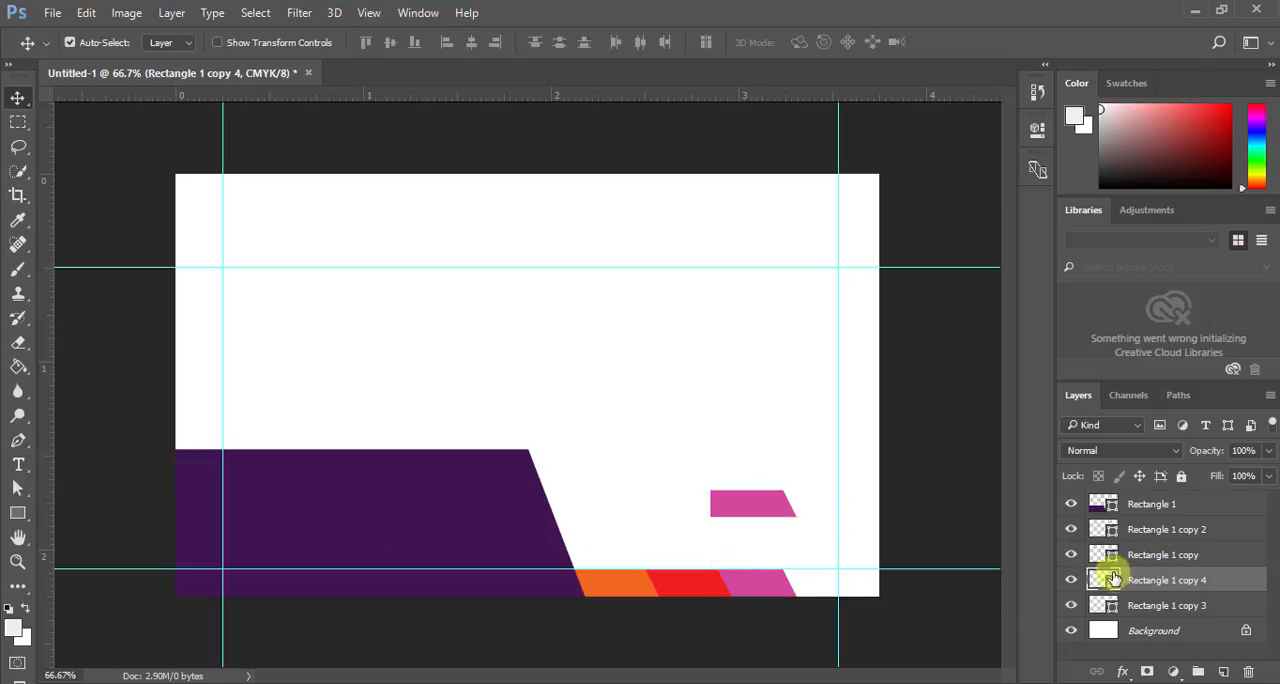
double_click(1115, 588)
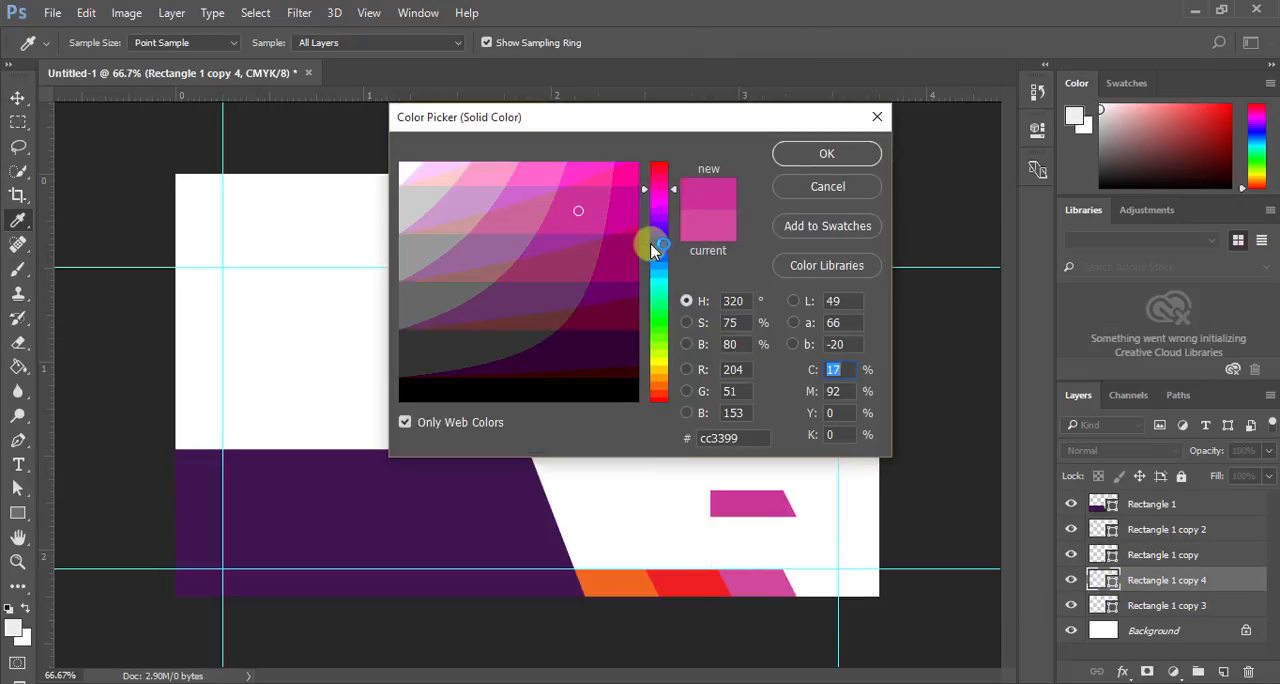
left_click(650, 244)
left_click(607, 292)
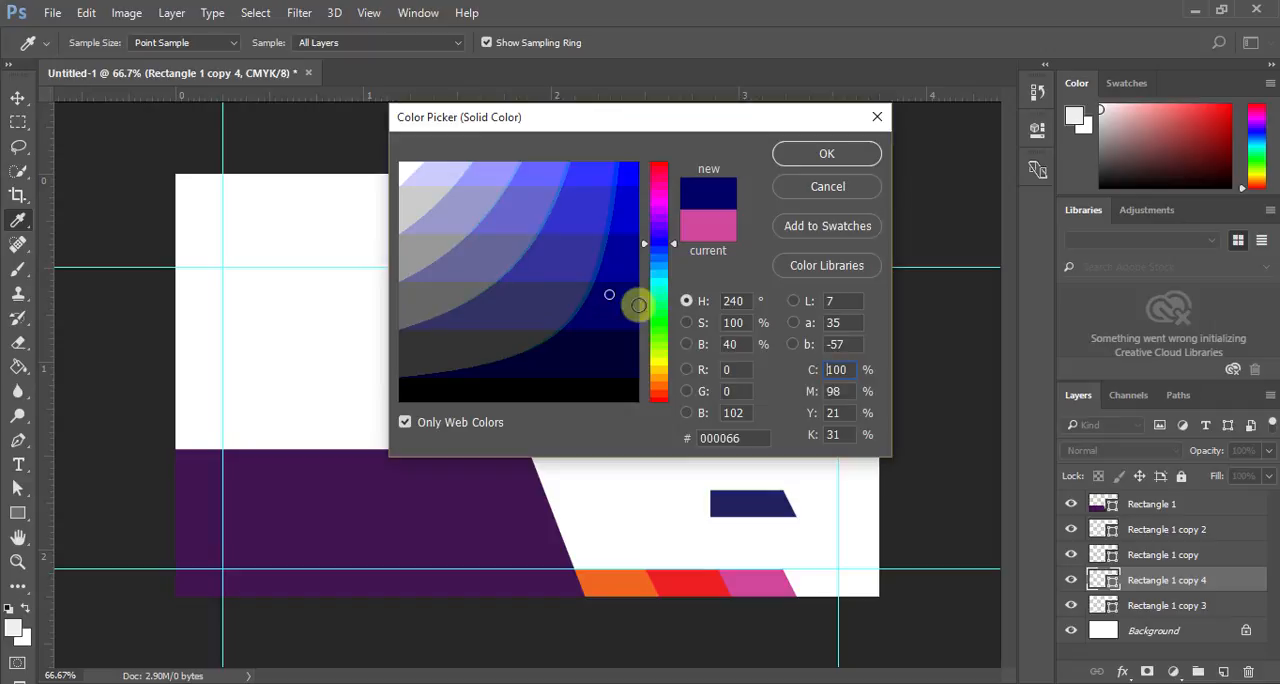
left_click(669, 344)
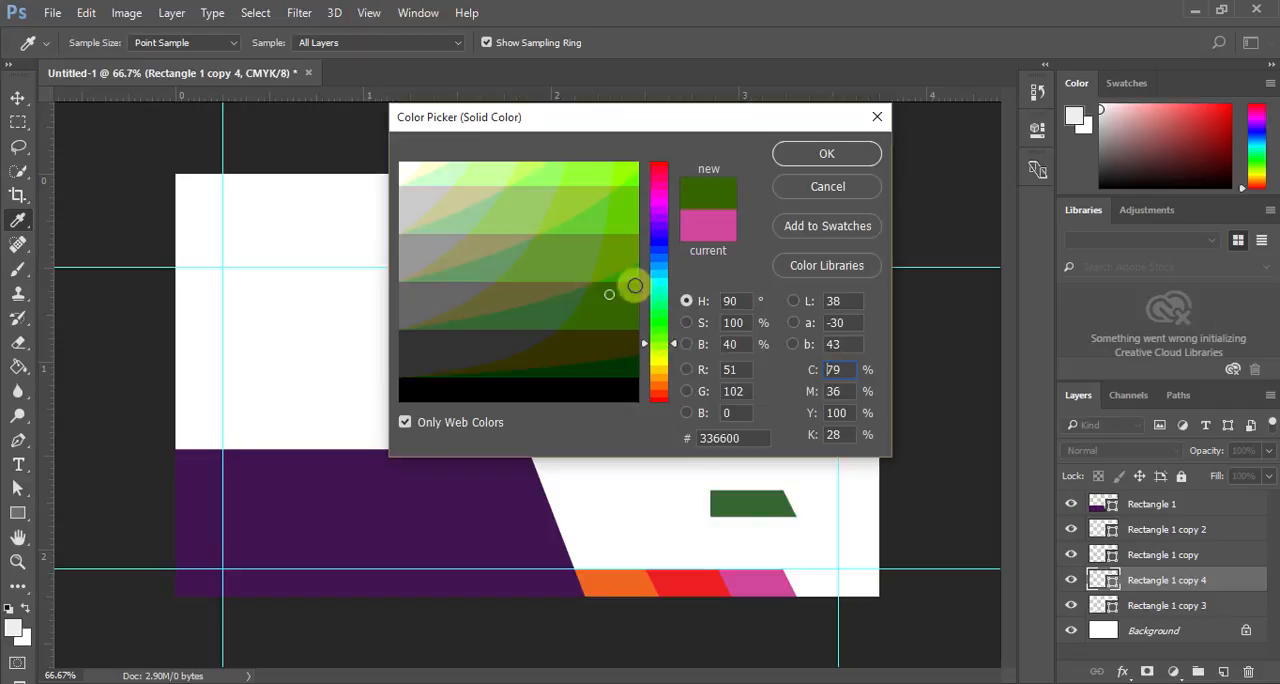
left_click(625, 200)
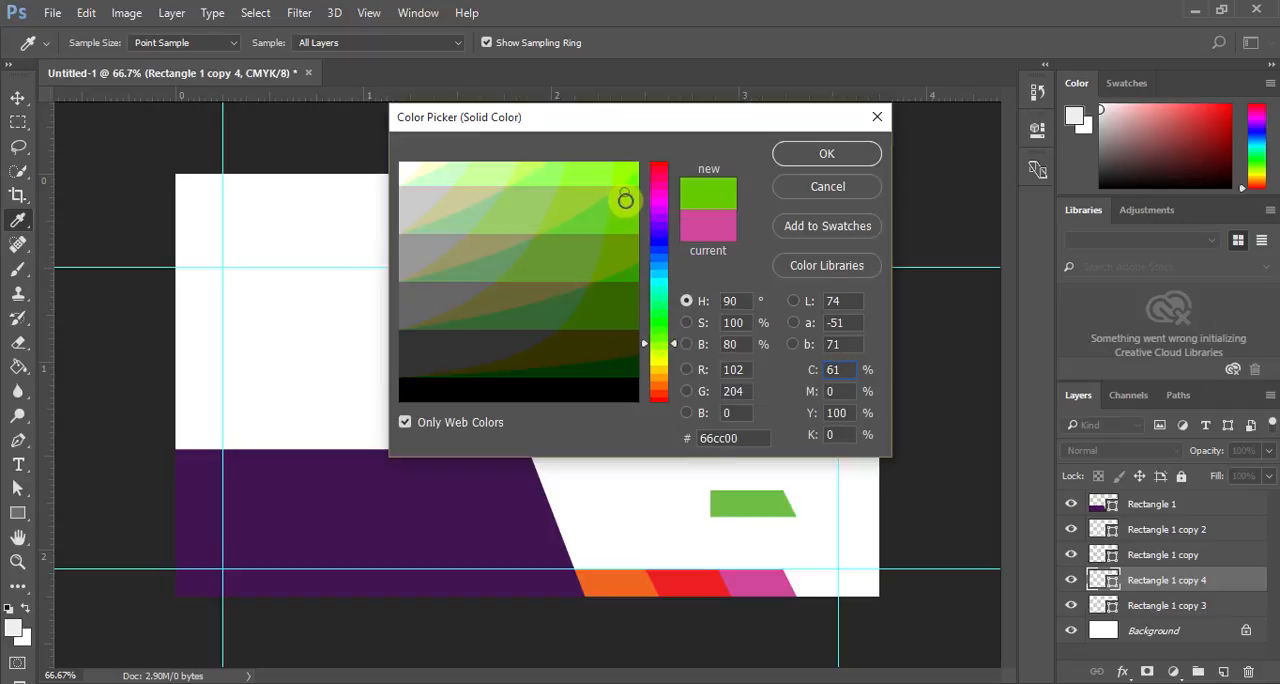
left_click(827, 155)
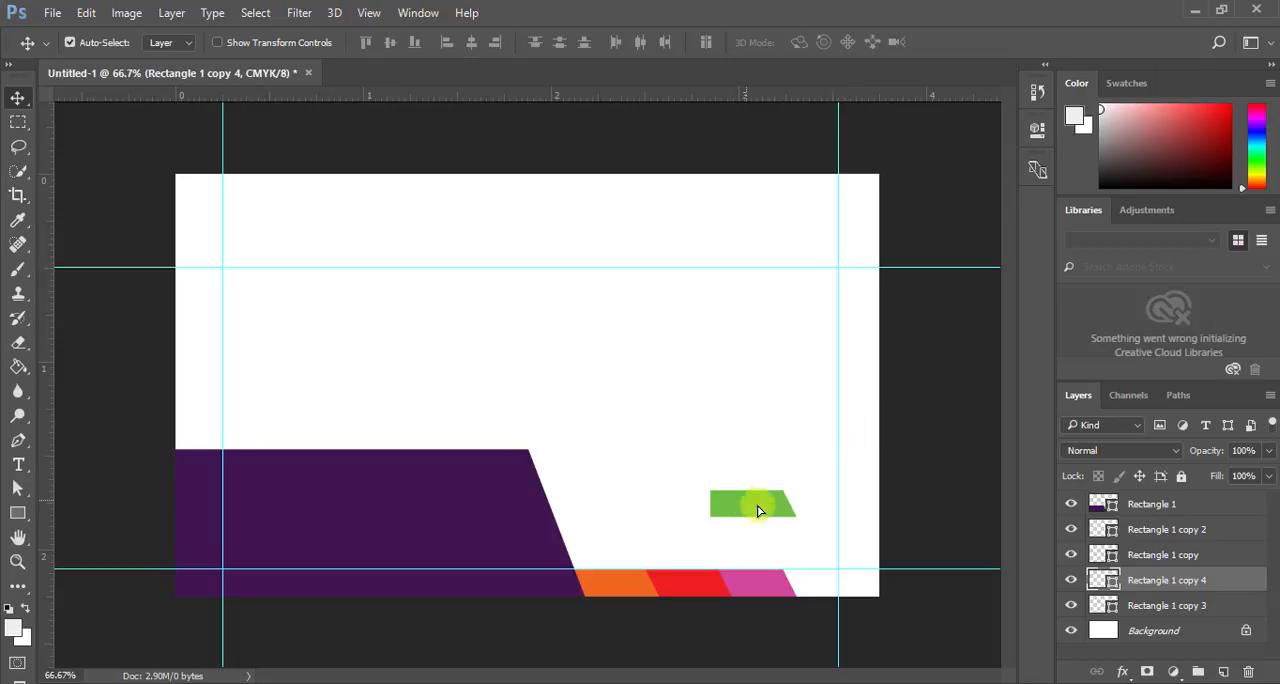
- Move the green shape into the bottom strip beside the pink one, ending near the right guide, with its layer beneath Rectangle 1 copy 3
left_click_drag(757, 509, 812, 585)
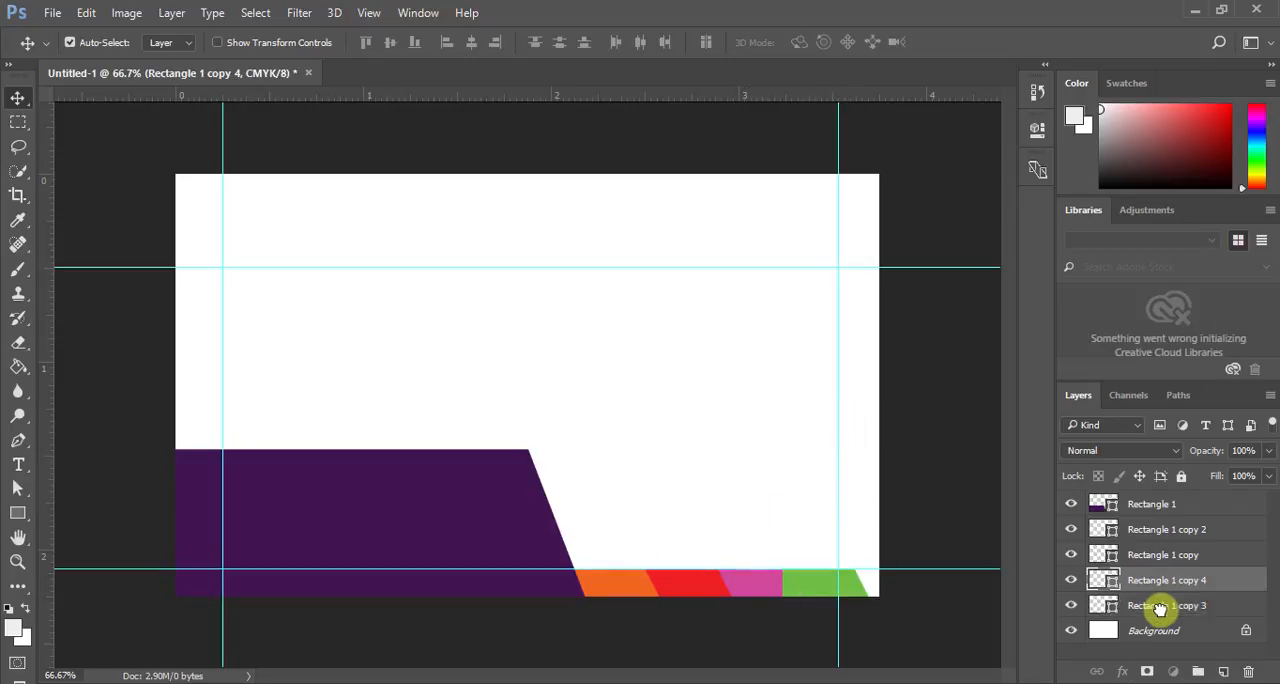
left_click_drag(1160, 608, 1160, 612)
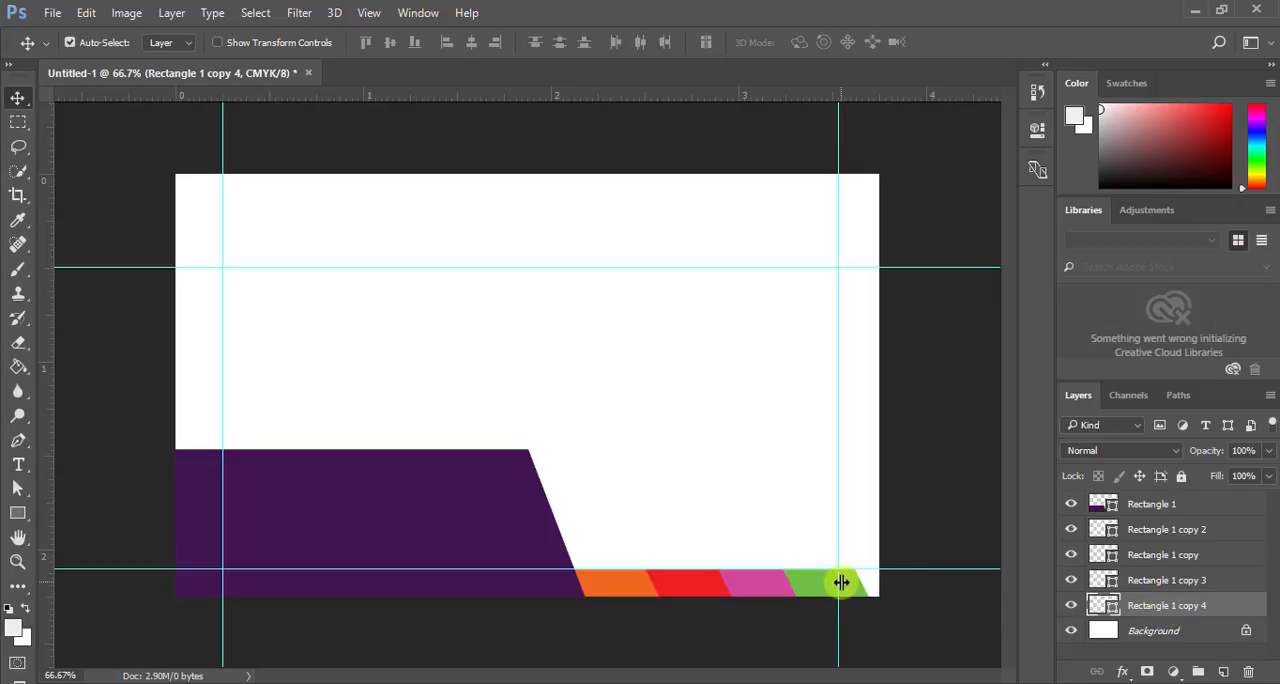
left_click_drag(846, 581, 829, 590)
- Duplicate the green shape, move the duplicate up into the blank area, and change its fill to the web-safe blue #3300cc
left_click_drag(1165, 603, 1222, 675)
left_click_drag(806, 583, 714, 366)
double_click(1106, 603)
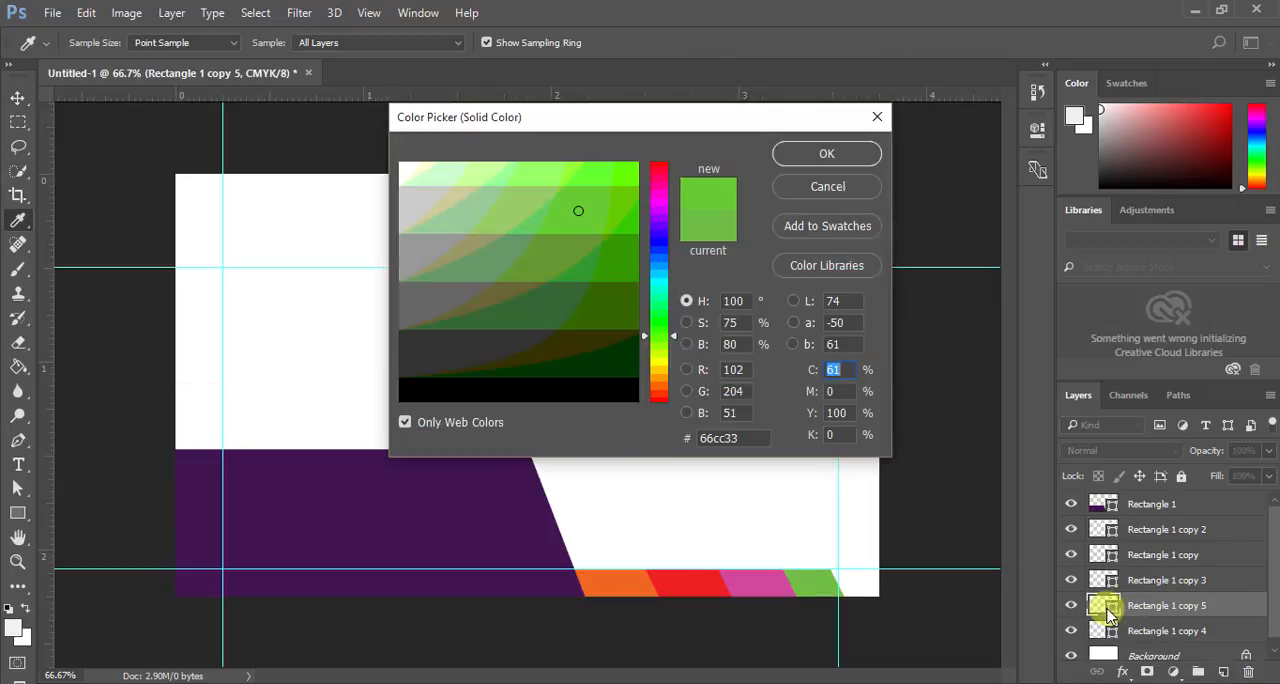
left_click(660, 236)
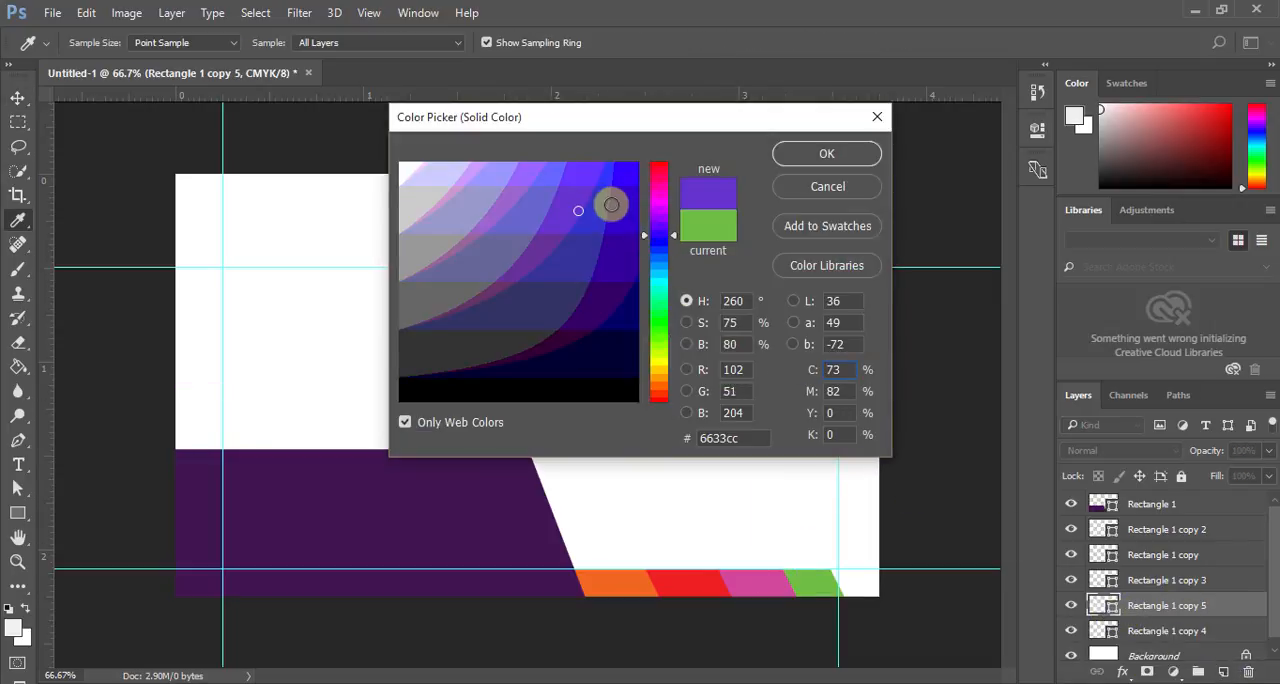
left_click(611, 191)
left_click(824, 155)
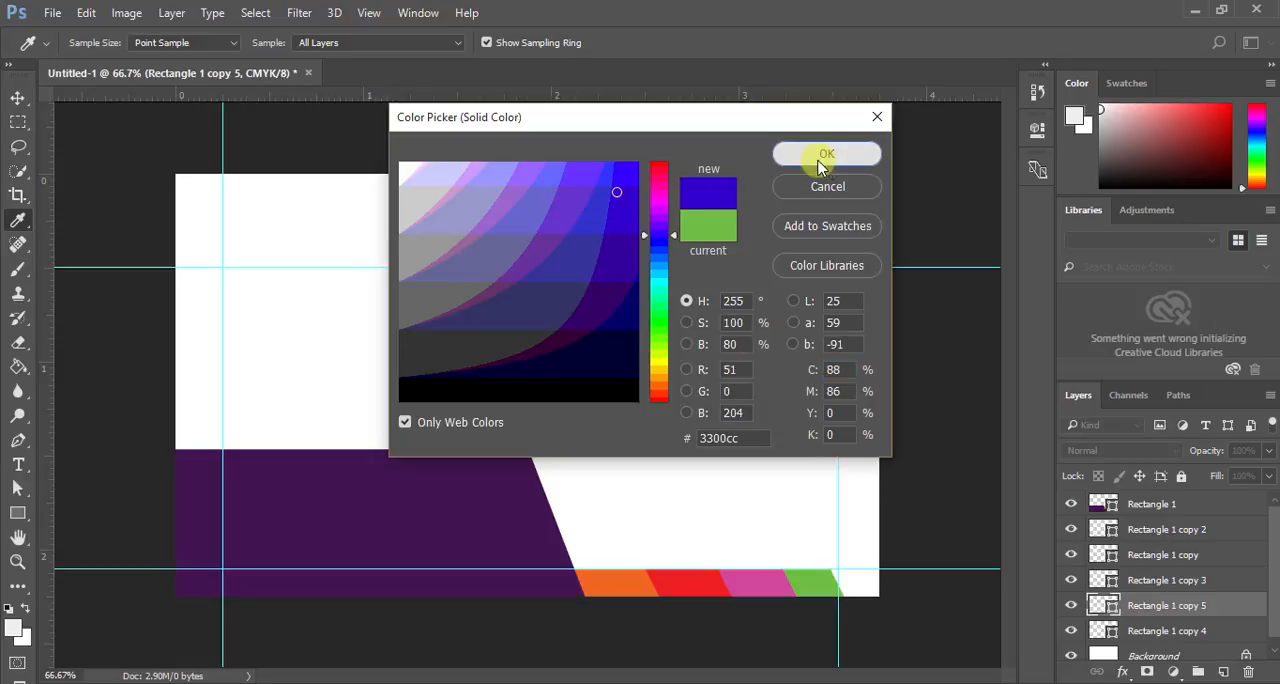
- Move the blue shape to the canvas's right edge in the bottom strip, place its layer beneath Rectangle 1 copy 4, and deselect it
left_click_drag(737, 380, 868, 588)
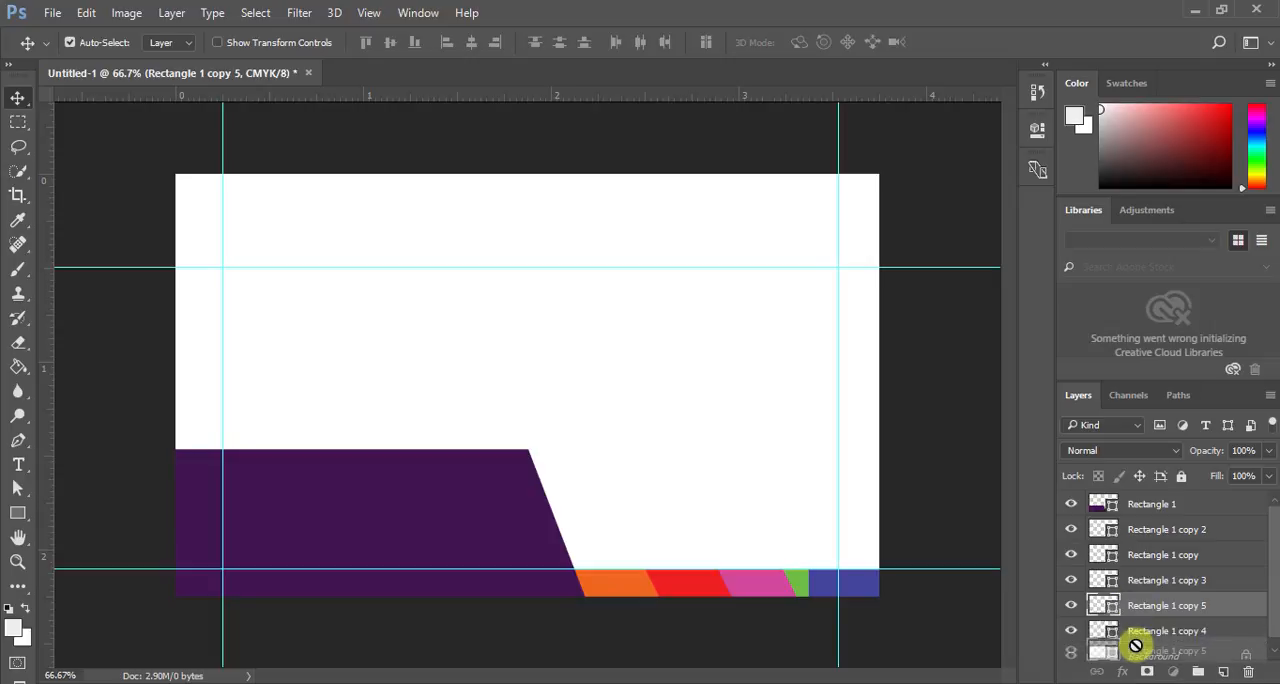
left_click_drag(1147, 612, 1151, 640)
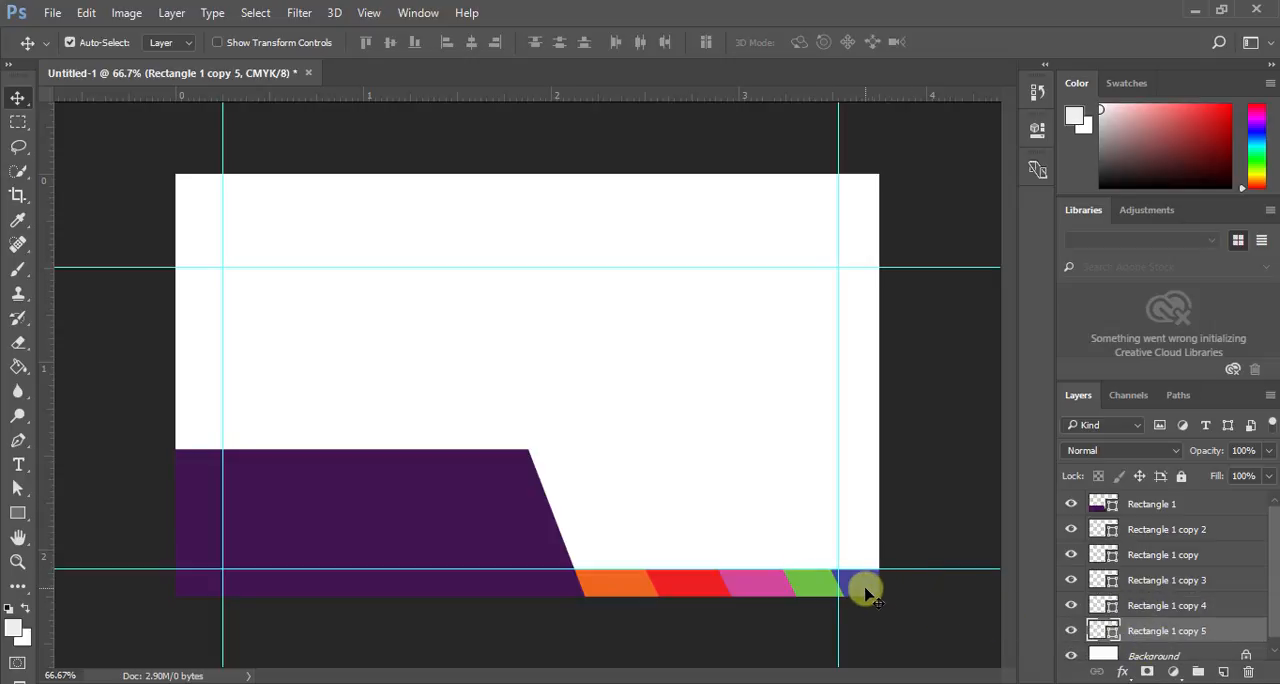
left_click_drag(868, 590, 876, 586)
left_click(903, 625)
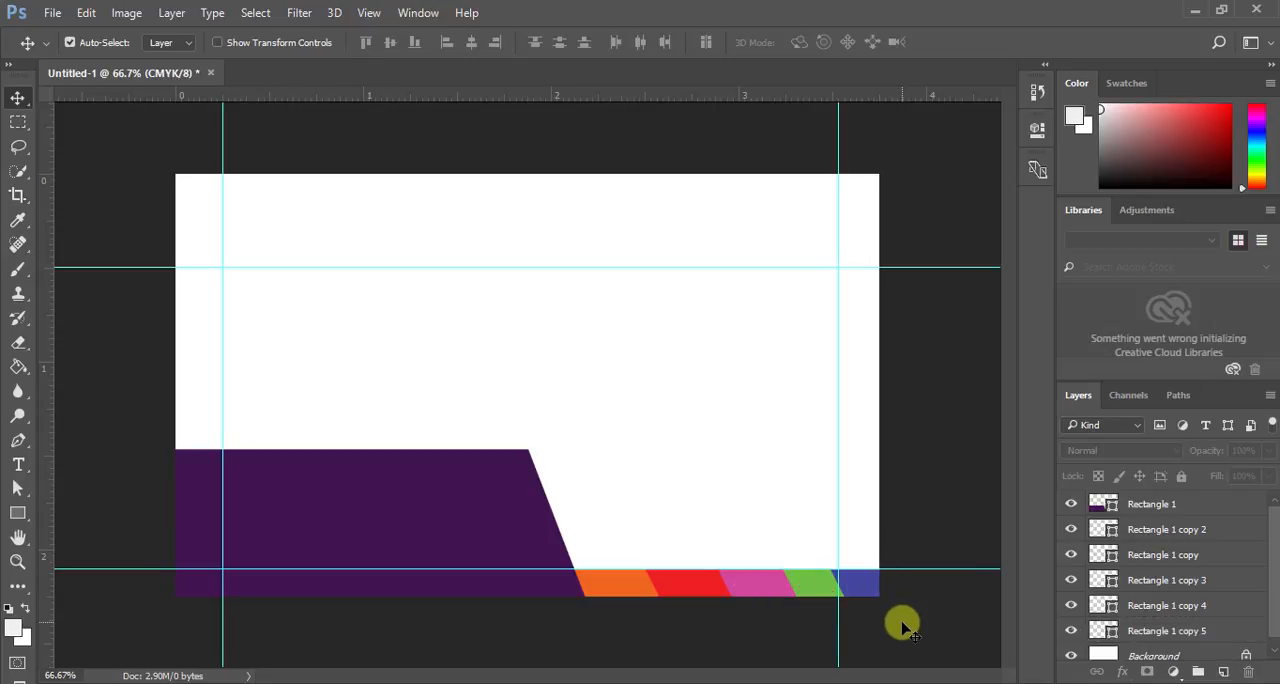
- Turn on the transform controls and change the orange bar's fill to the web-safe hot pink #ff0099
left_click(1140, 631)
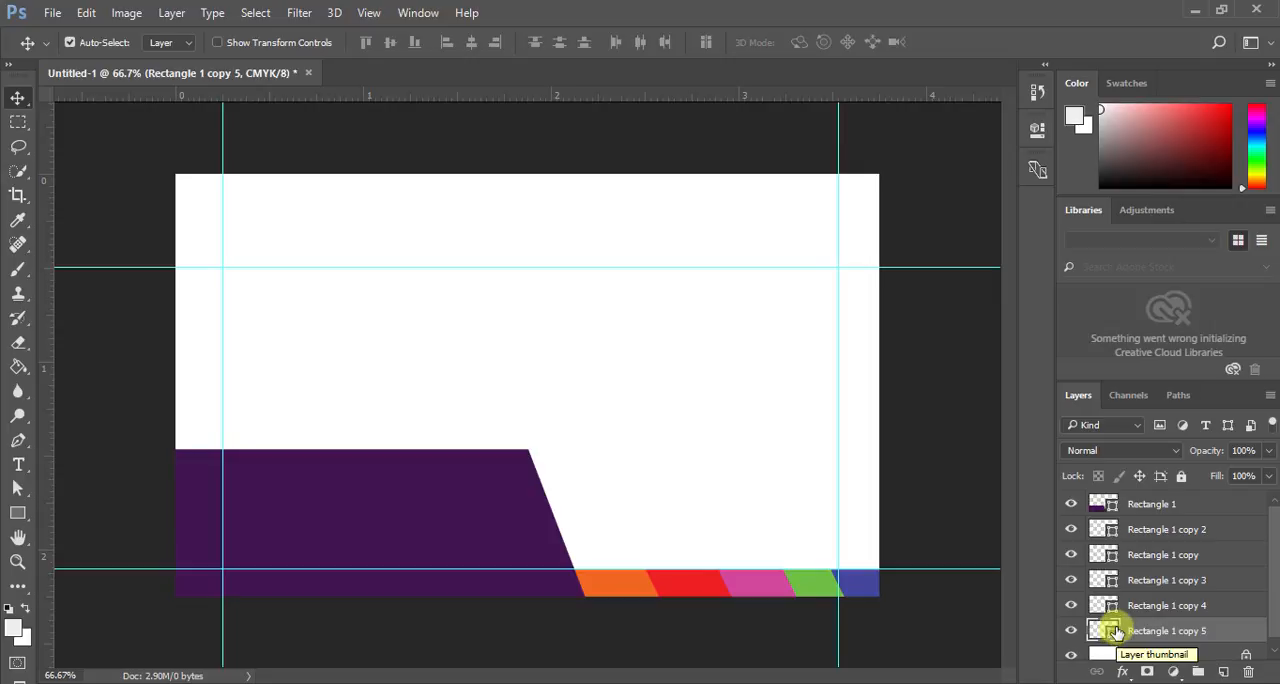
left_click(1174, 532)
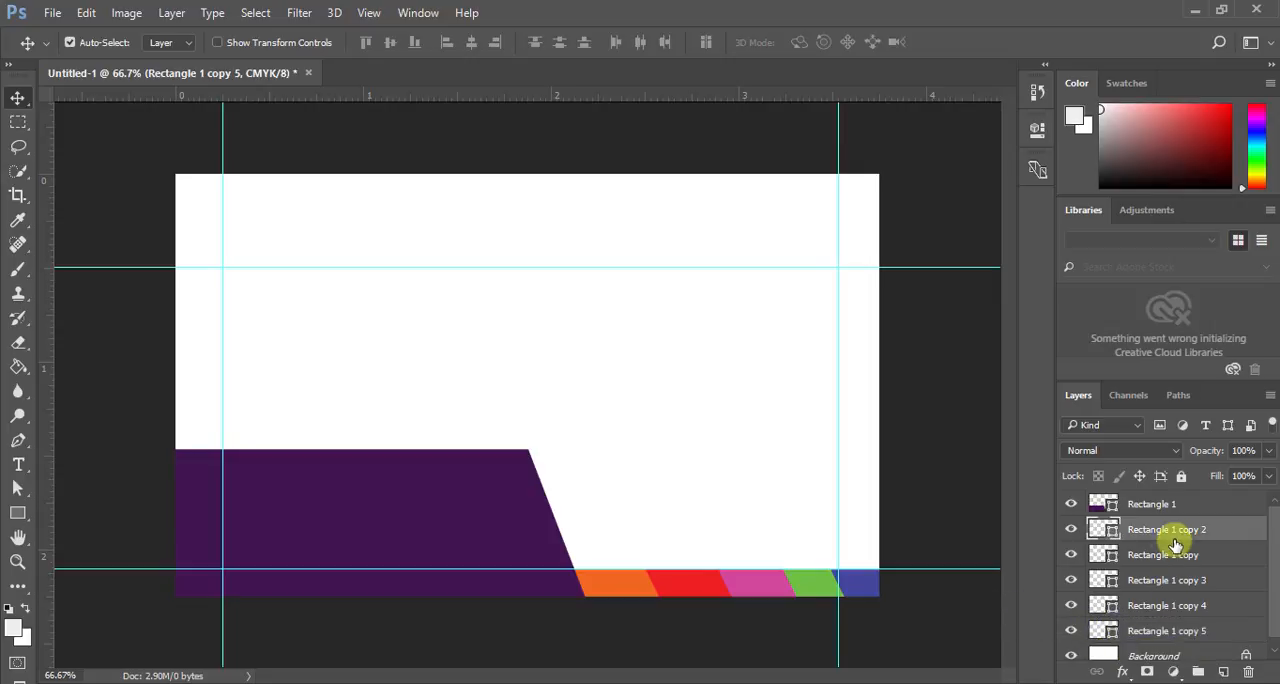
left_click(237, 44)
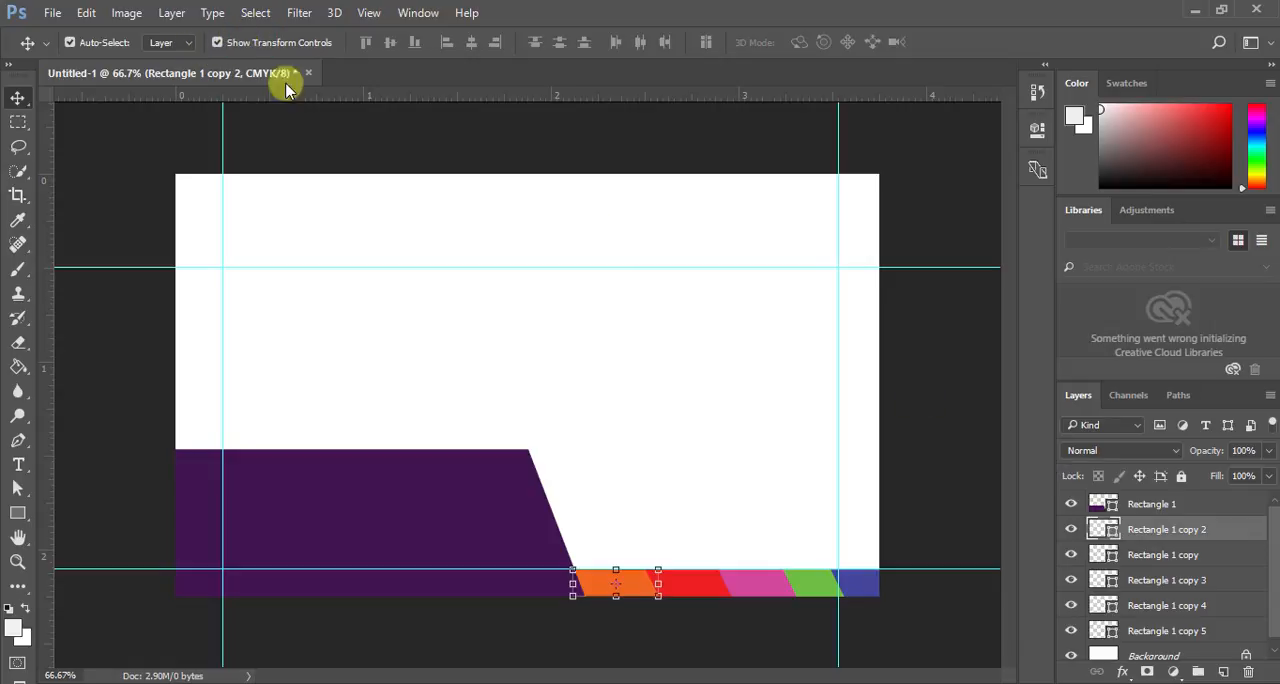
double_click(1110, 535)
left_click(596, 242)
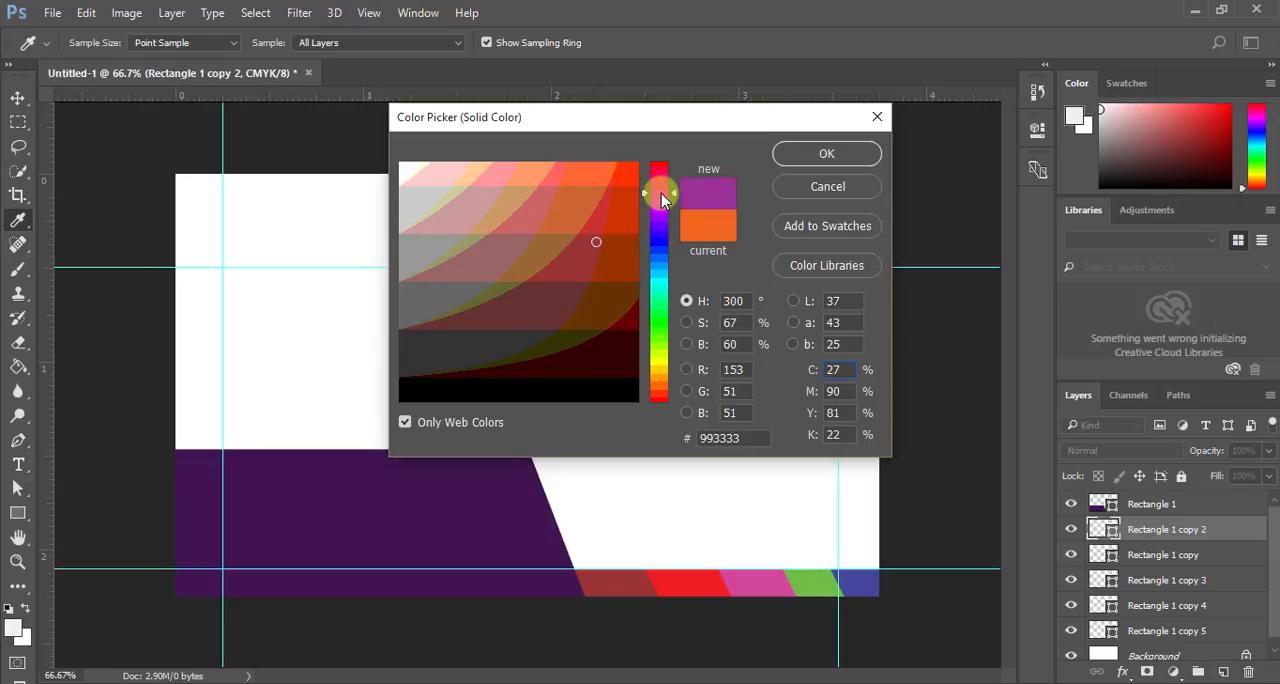
mouse_move(661, 199)
left_mouse_down()
mouse_move(660, 185)
mouse_move(631, 214)
mouse_move(630, 181)
left_mouse_up()
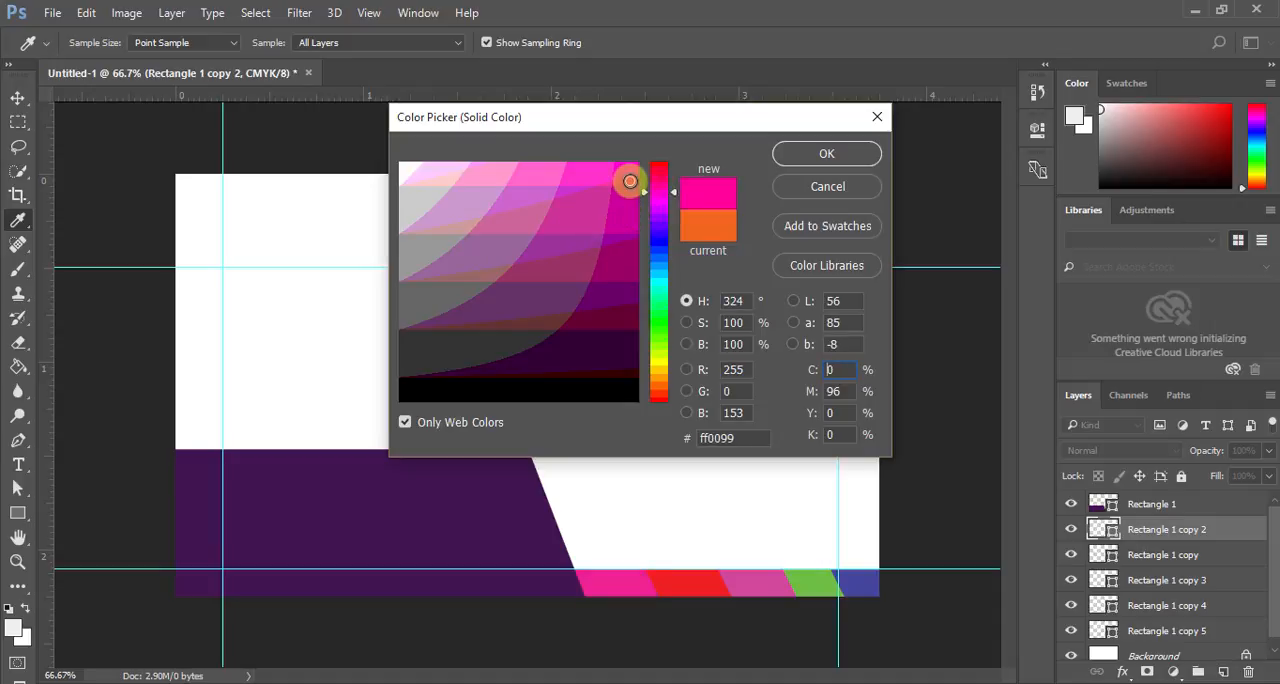
left_click(811, 155)
- Change the fill of the red bar, Rectangle 1 copy, to the web-safe light pink #ff6699
left_click(1165, 580)
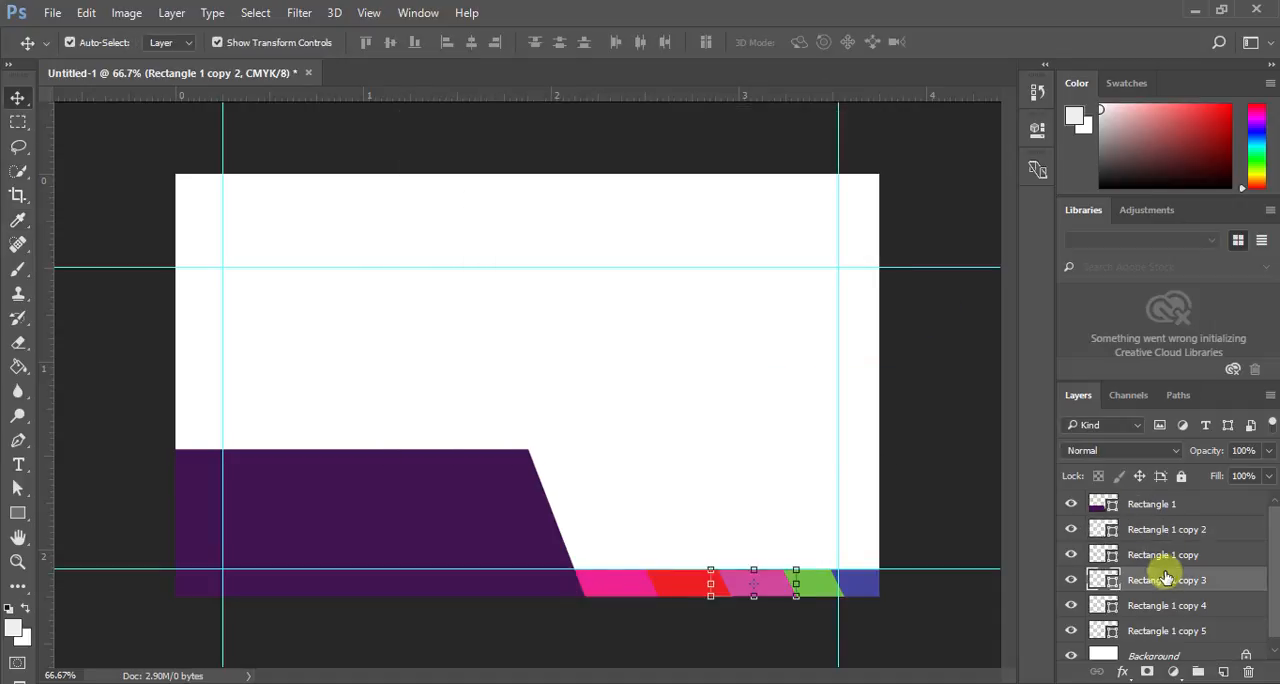
left_click(1158, 557)
double_click(1110, 557)
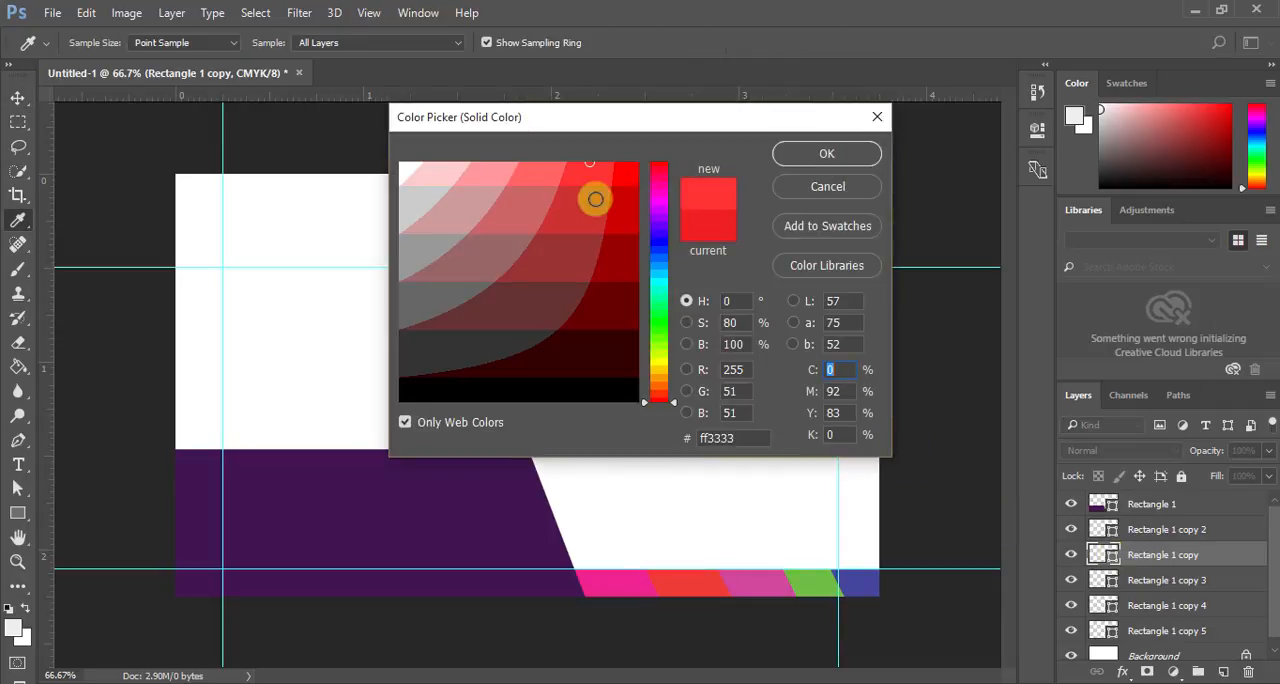
left_click(664, 197)
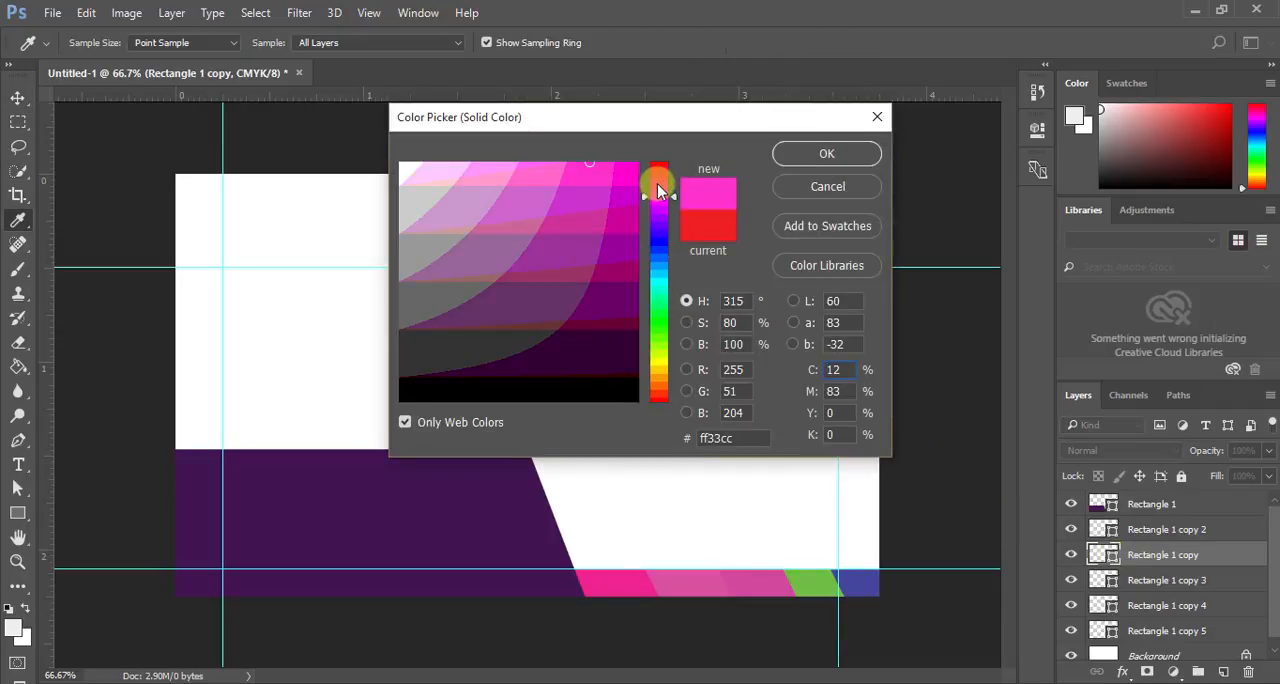
left_click(657, 183)
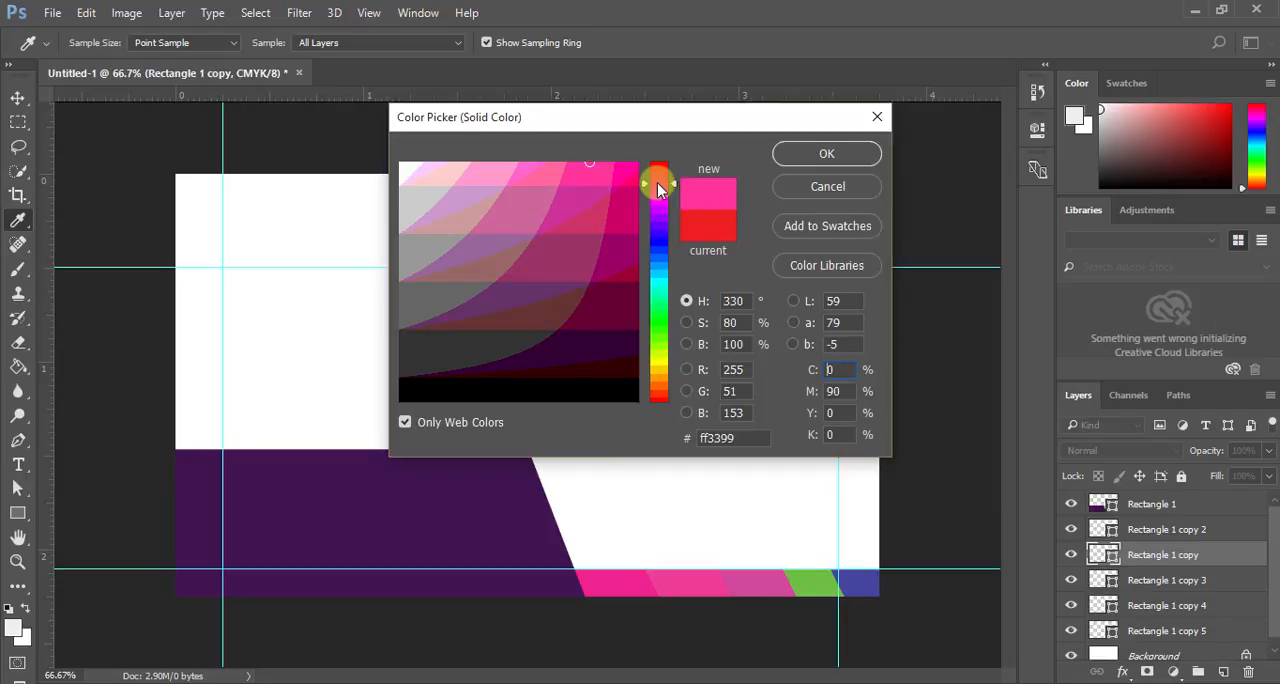
left_click(542, 176)
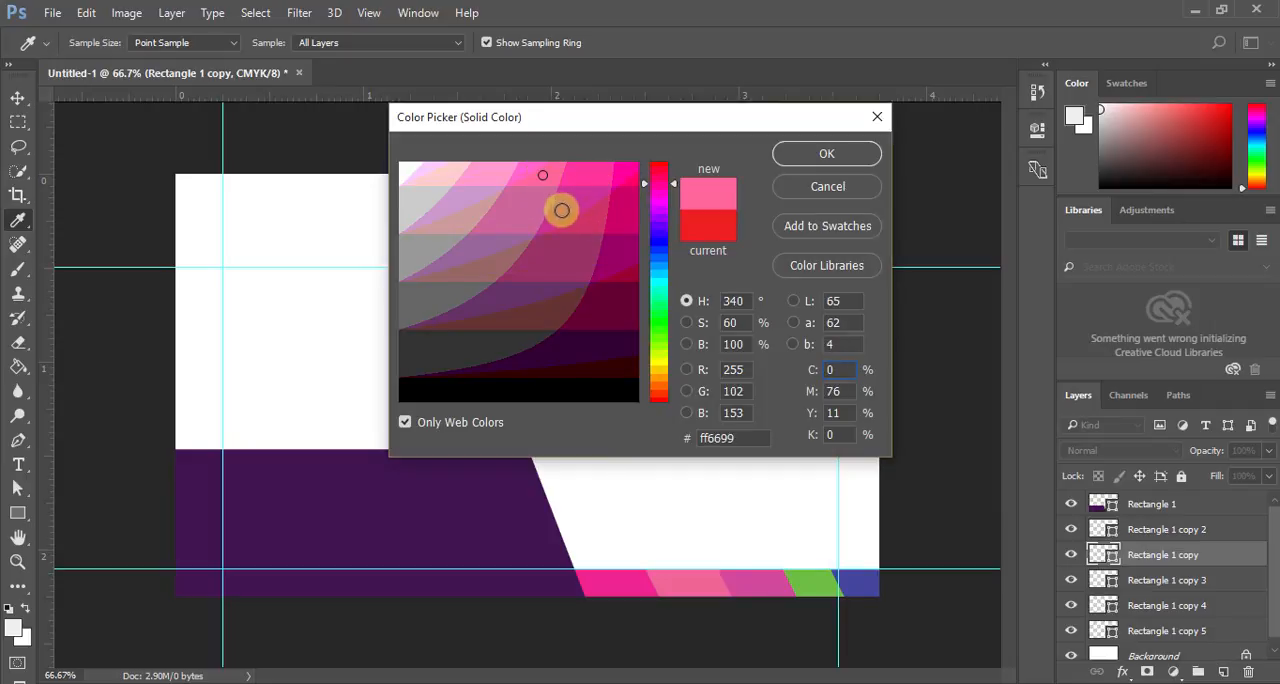
left_click(561, 210)
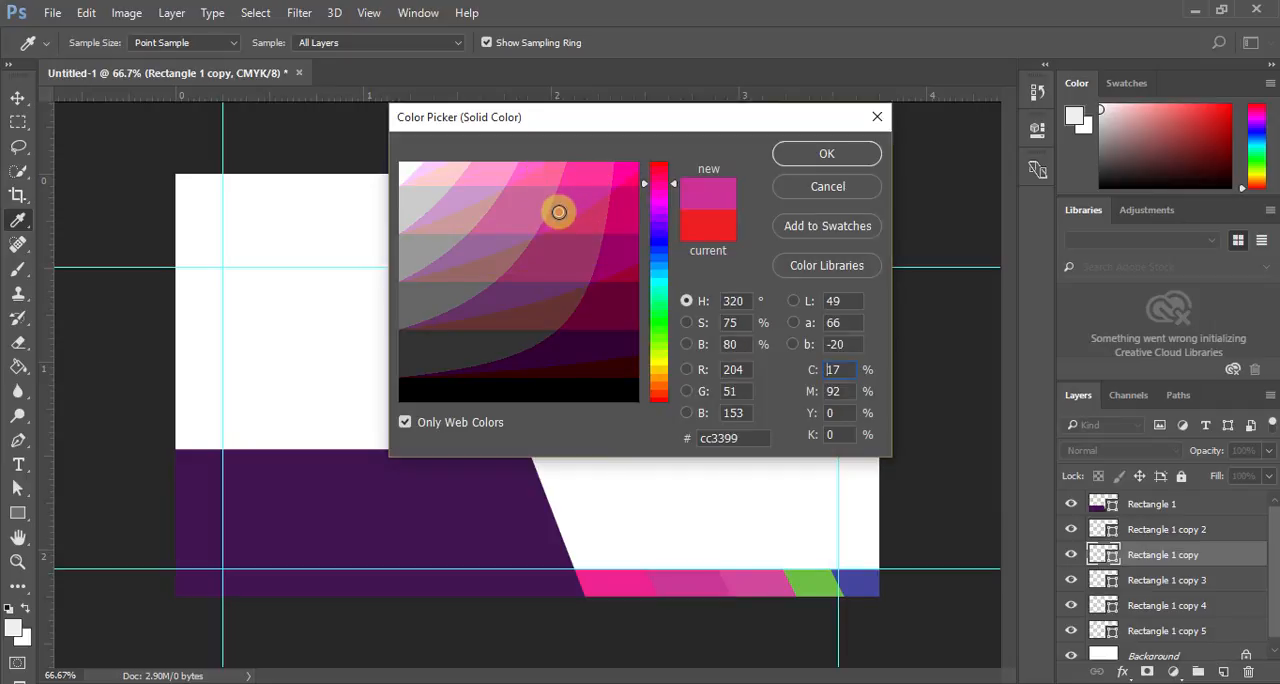
left_click(487, 175)
left_click(536, 179)
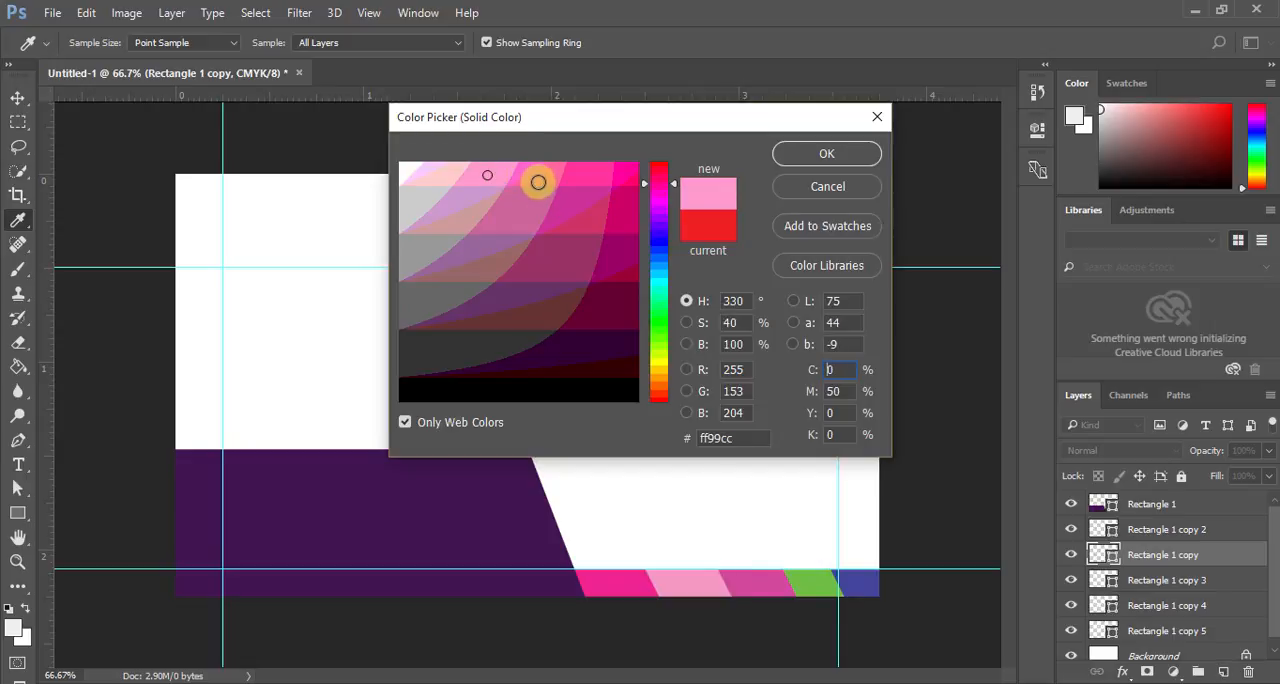
left_click(822, 155)
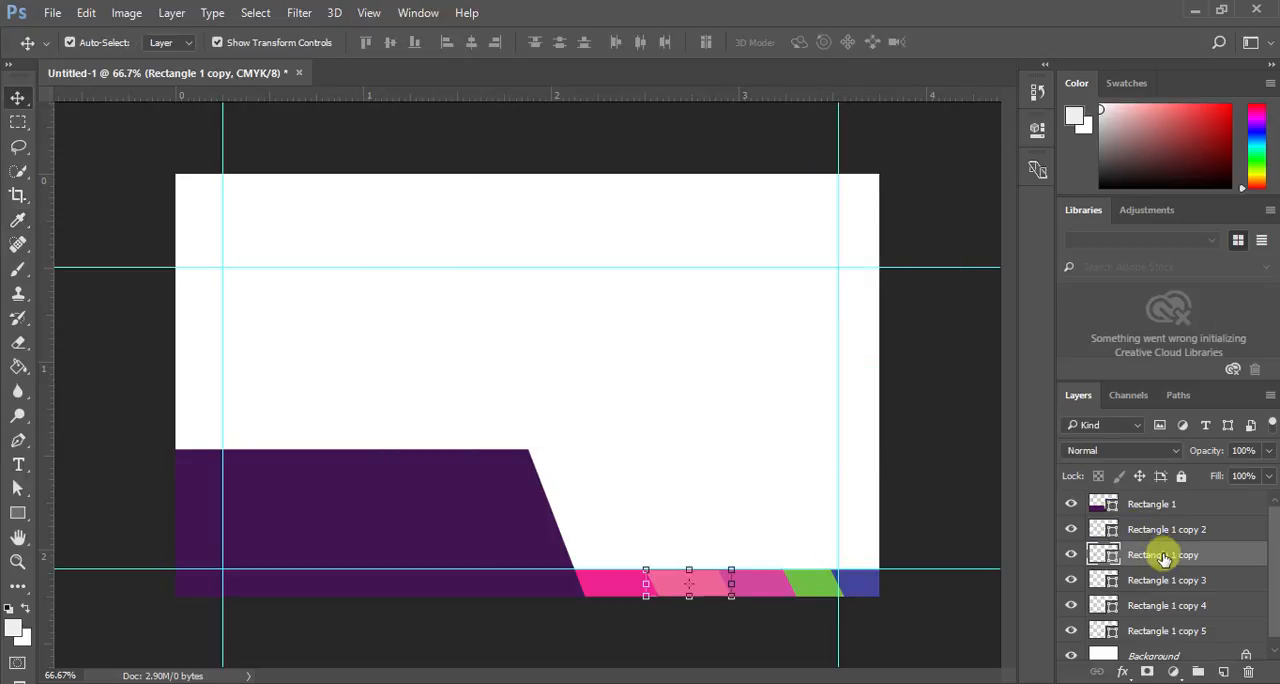
- Change the fill of the middle bar, Rectangle 1 copy 3, to the web-safe olive yellow #cccc33
left_click(1124, 586)
double_click(1111, 582)
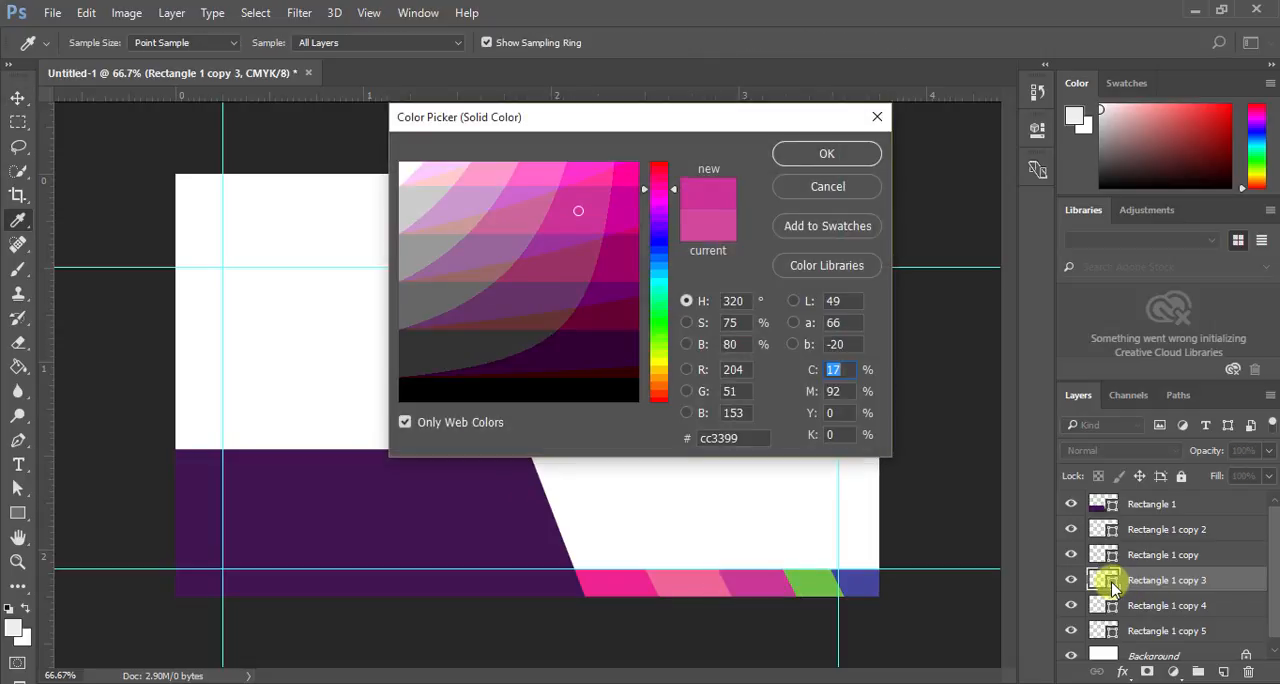
left_click_drag(643, 397, 664, 368)
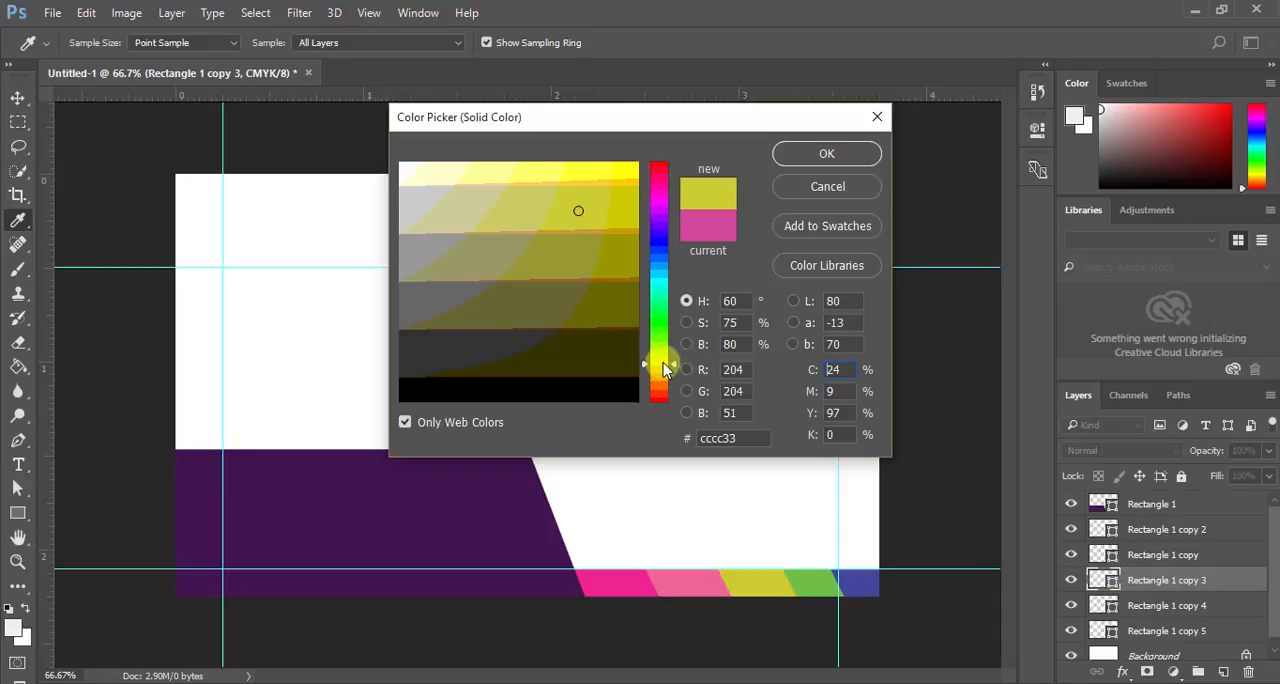
left_click(824, 154)
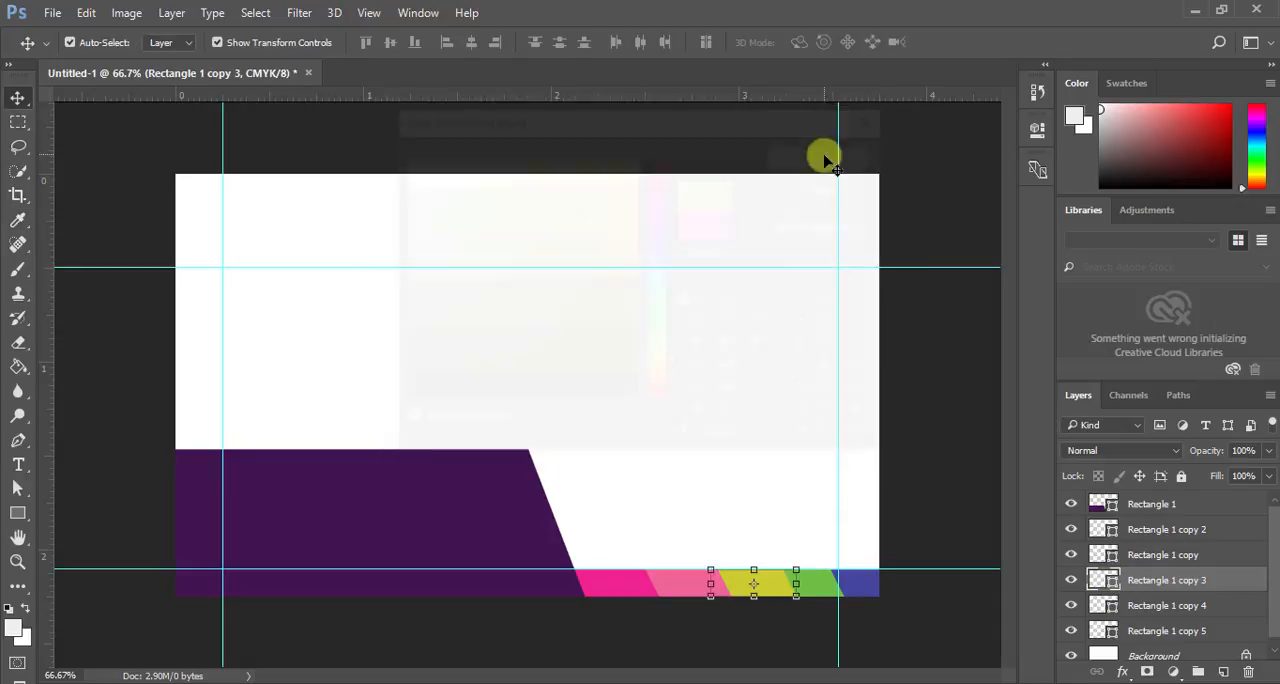
- Change the fill of the blue bar at the canvas's right edge, Rectangle 1 copy 5, to a bright yellow
left_click(1168, 608)
left_click(1168, 632)
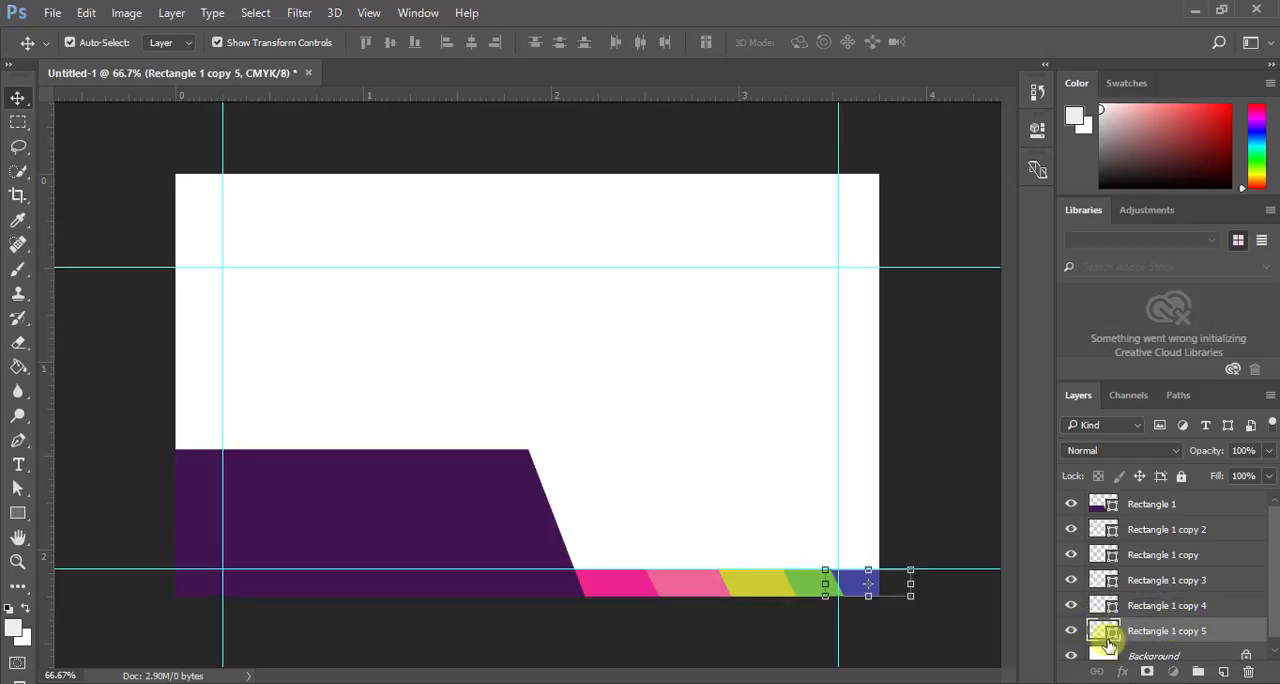
double_click(1107, 637)
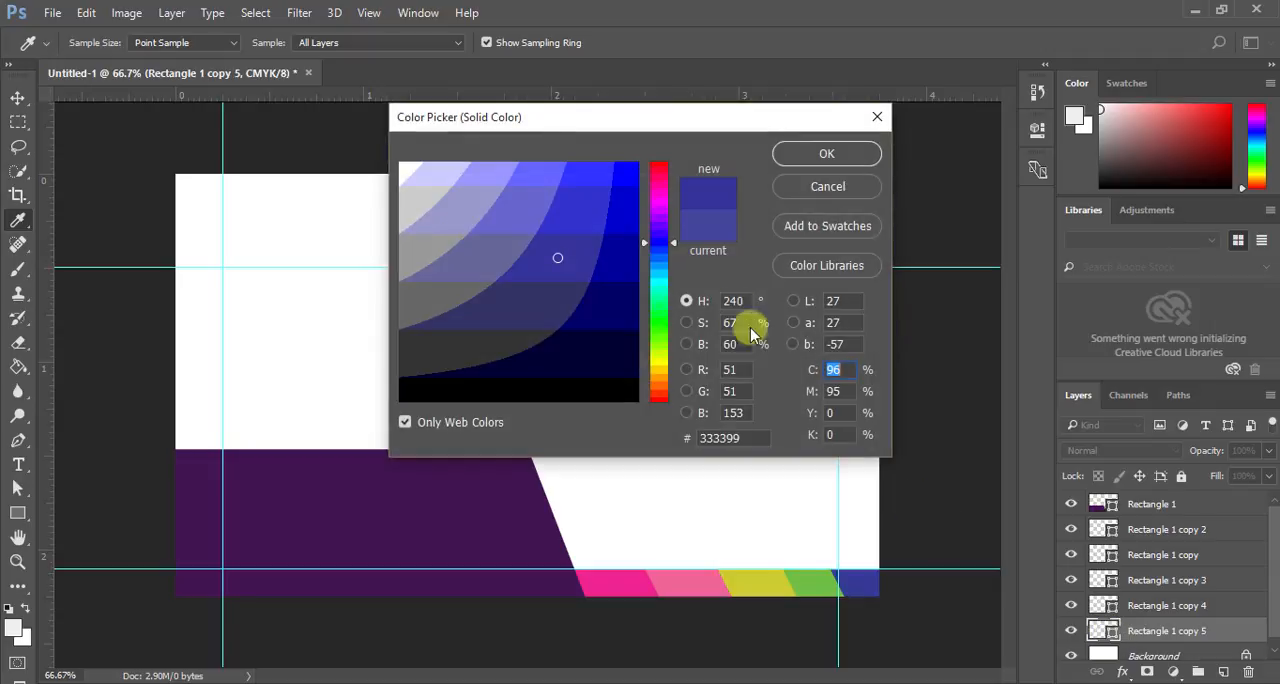
left_click(652, 360)
left_click(583, 165)
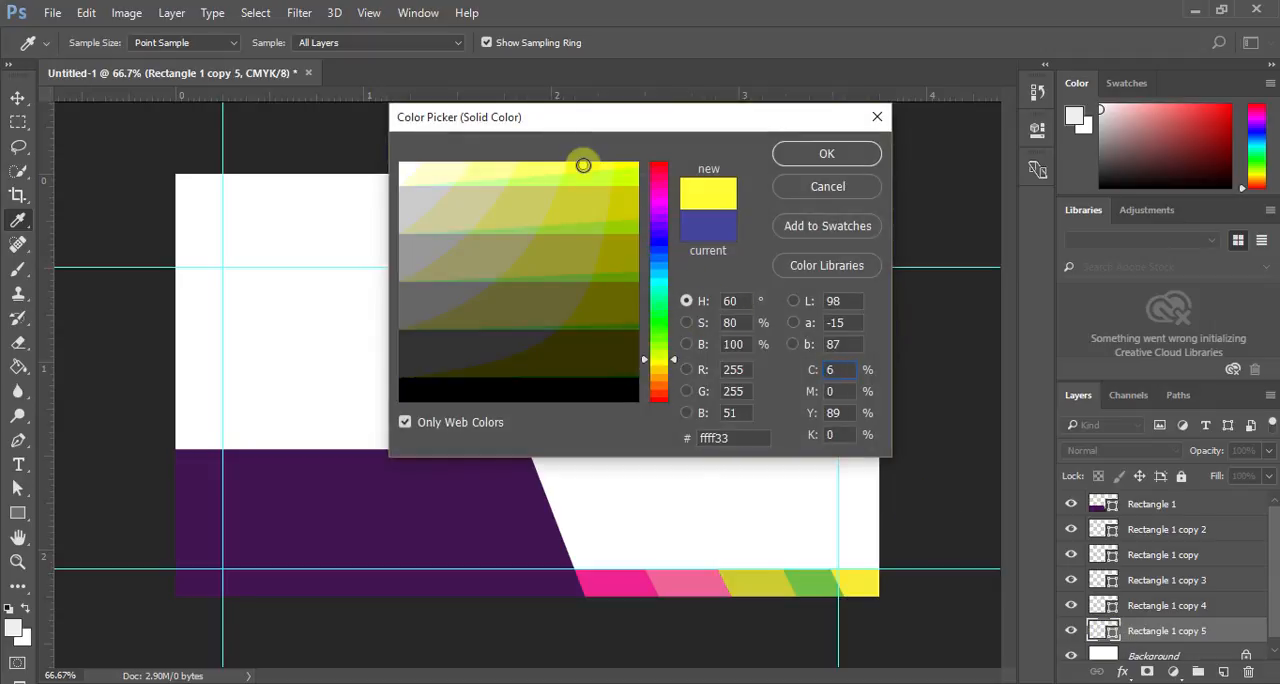
left_click_drag(583, 164, 497, 163)
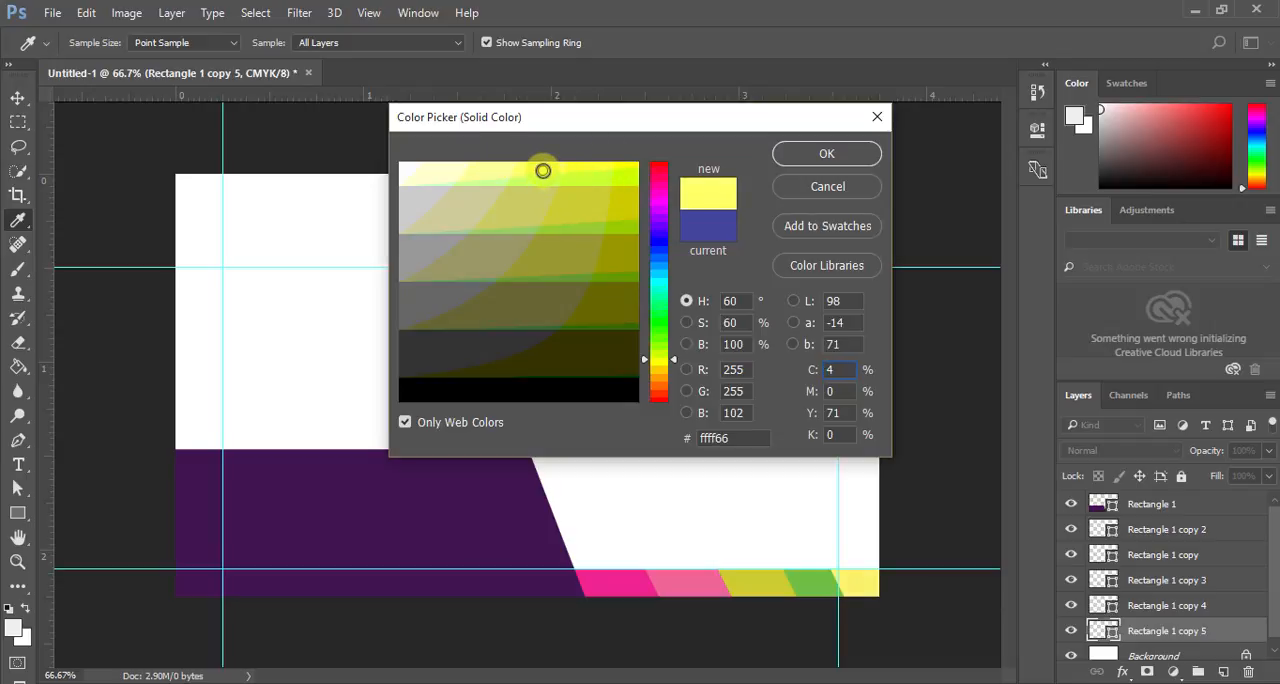
left_click(585, 182)
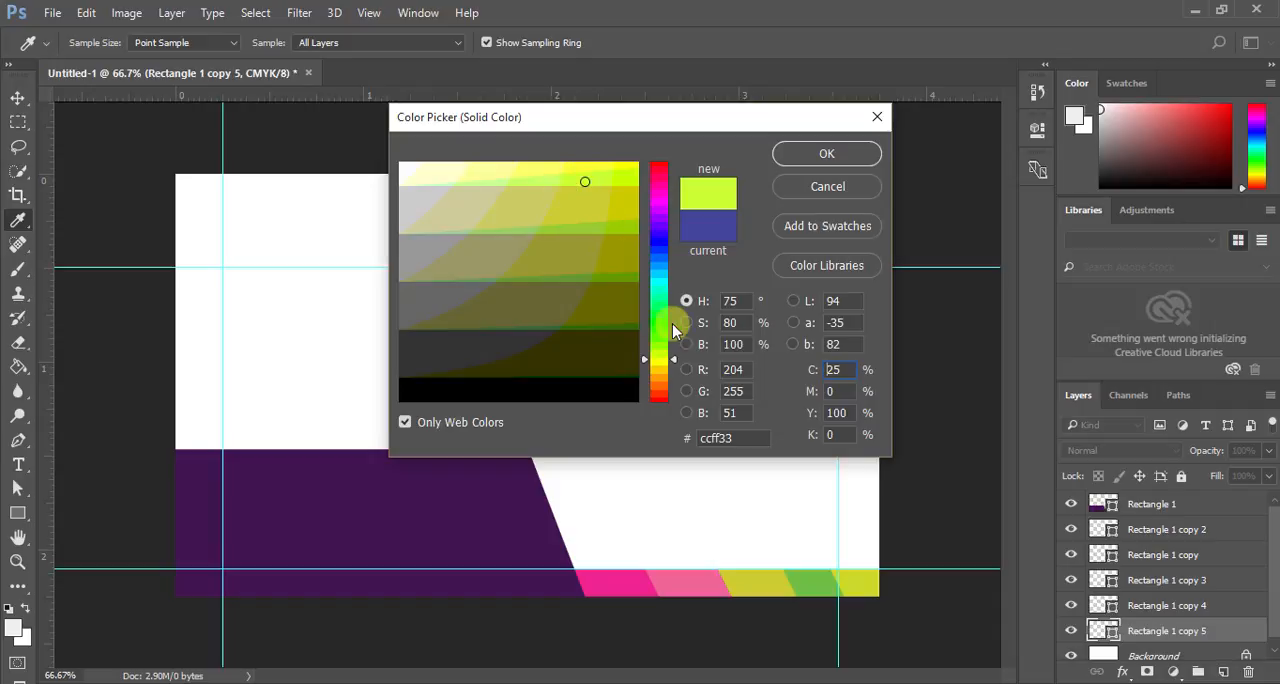
left_click(668, 352)
left_click_drag(665, 380, 660, 362)
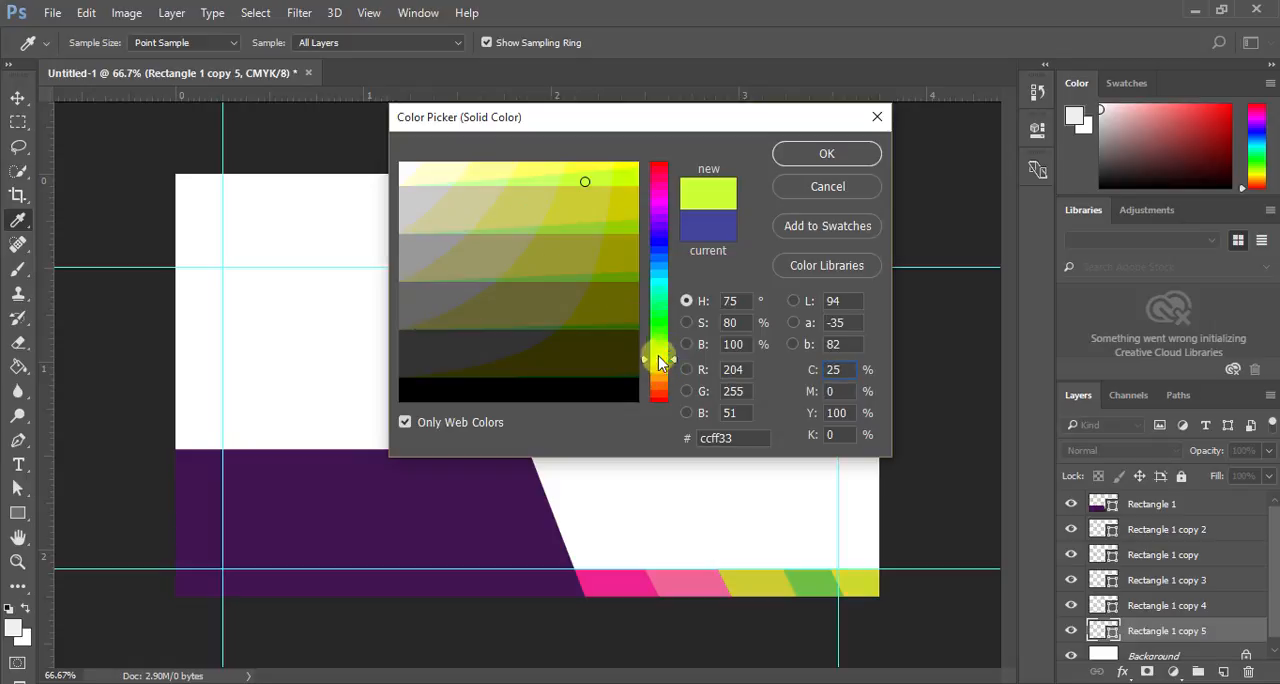
left_click(567, 168)
left_click(825, 156)
key("v")
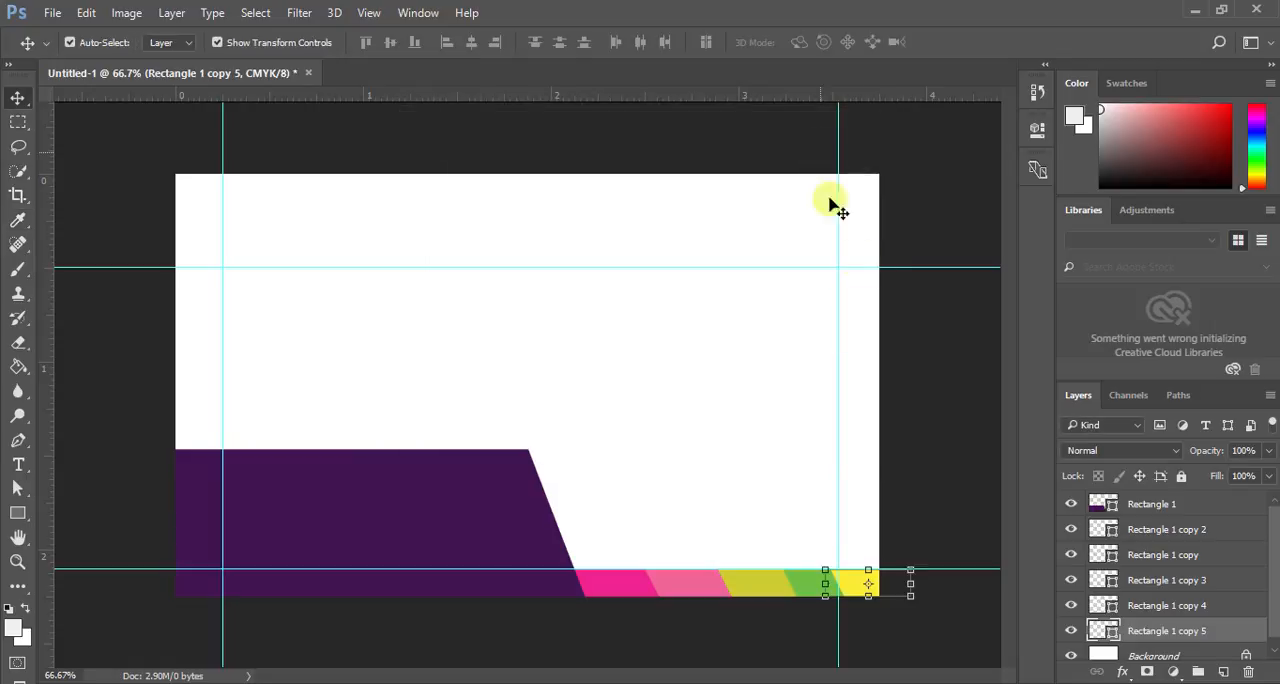
- Change the fill of the olive-yellow middle bar, Rectangle 1 copy 3, to the web-safe magenta #ff00cc
left_click(1135, 582)
double_click(1113, 582)
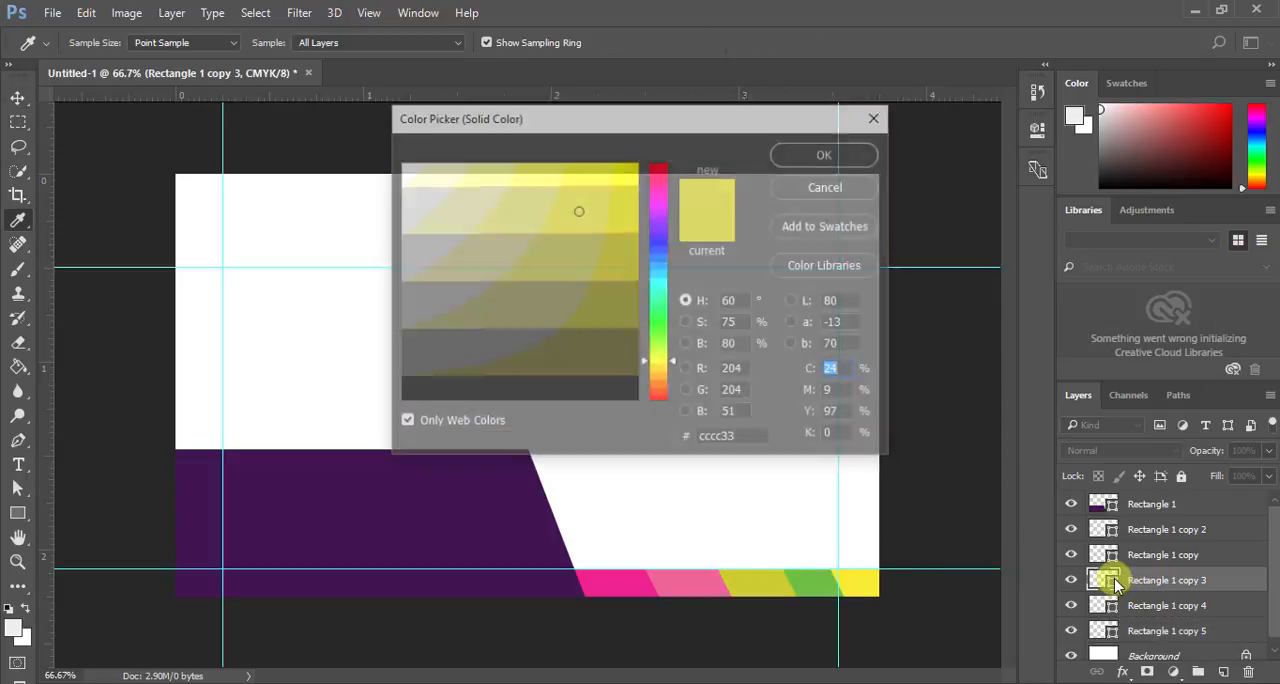
left_click_drag(661, 196, 661, 204)
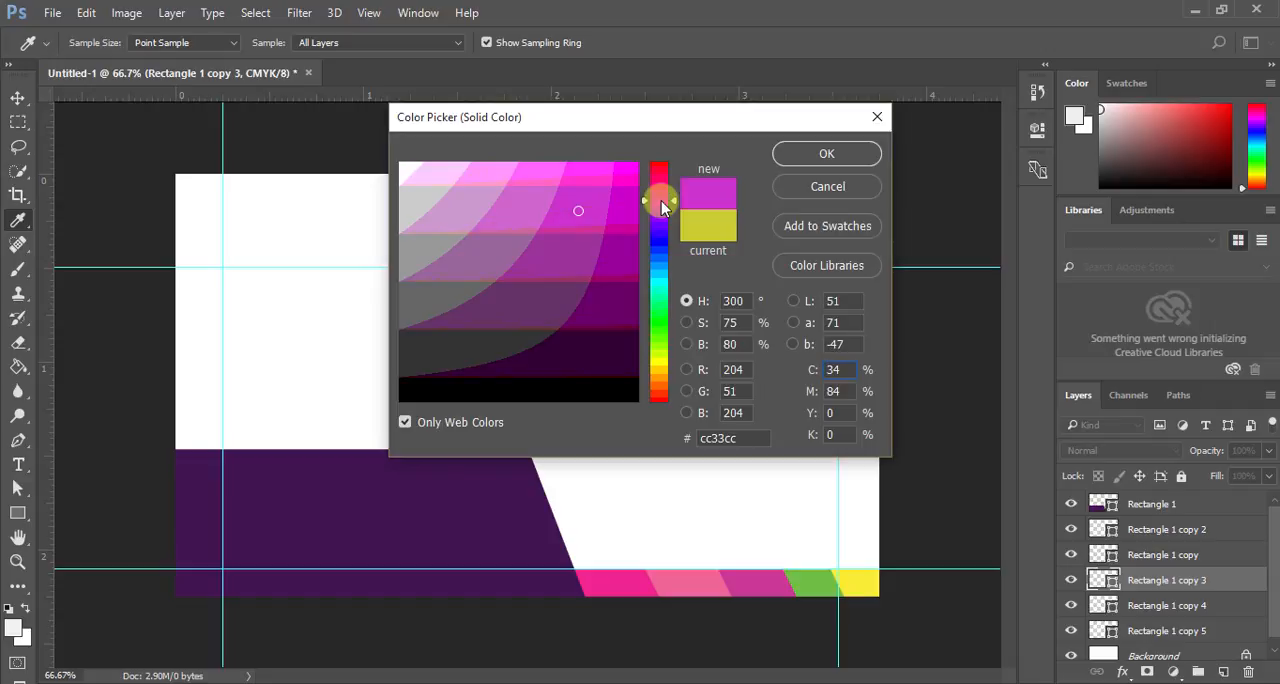
left_click(514, 171)
left_click(543, 167)
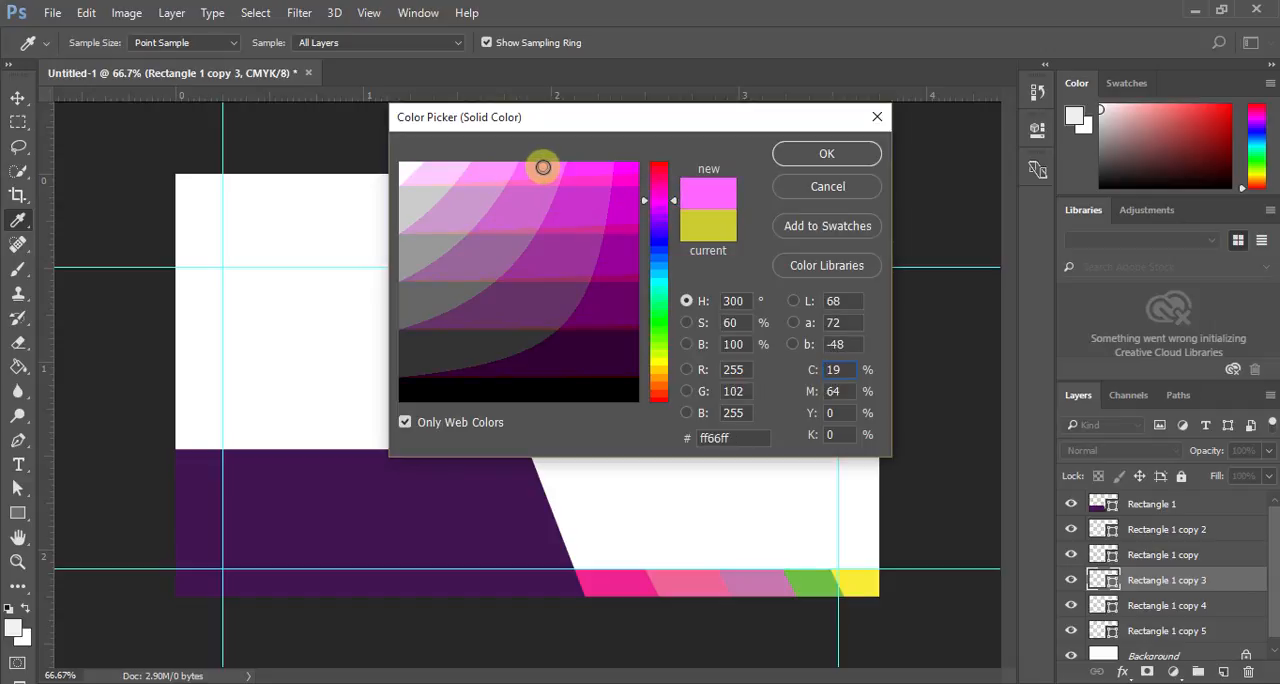
left_click_drag(543, 167, 630, 175)
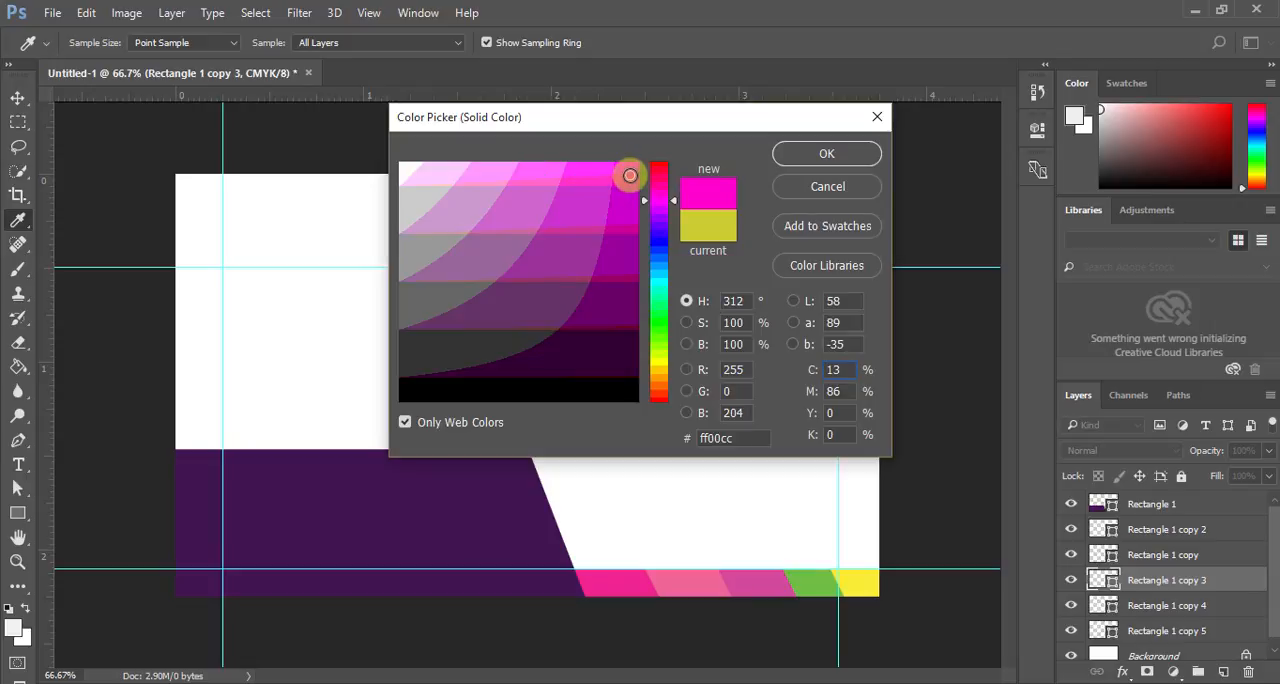
left_click(827, 153)
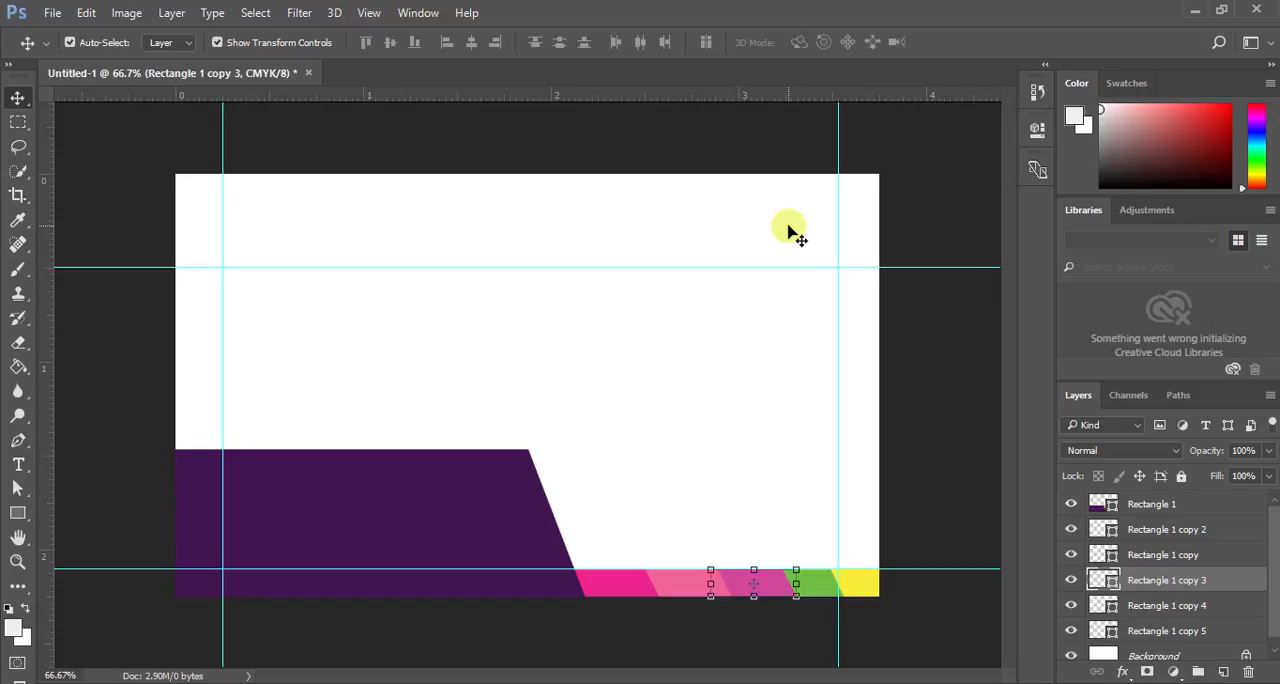
- Group the five coloured bar layers, from Rectangle 1 copy 2 to Rectangle 1 copy 5, and deselect the group
left_click(1147, 530)
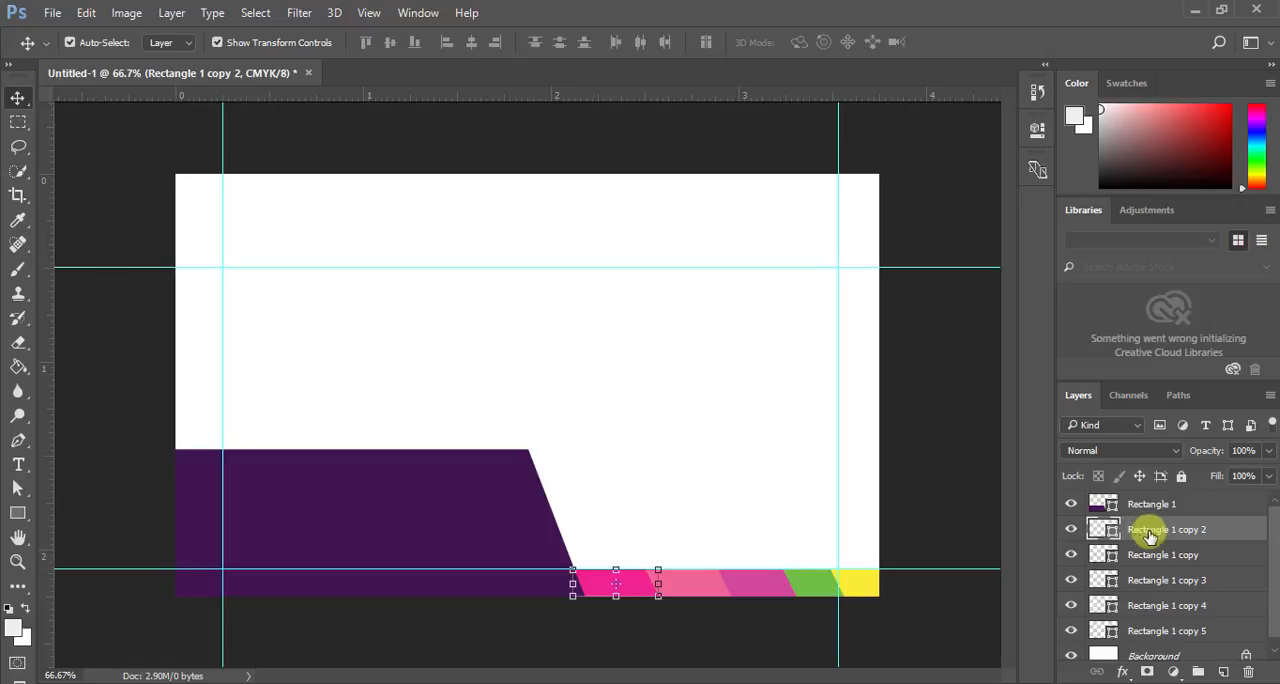
left_click(1158, 633, "shift")
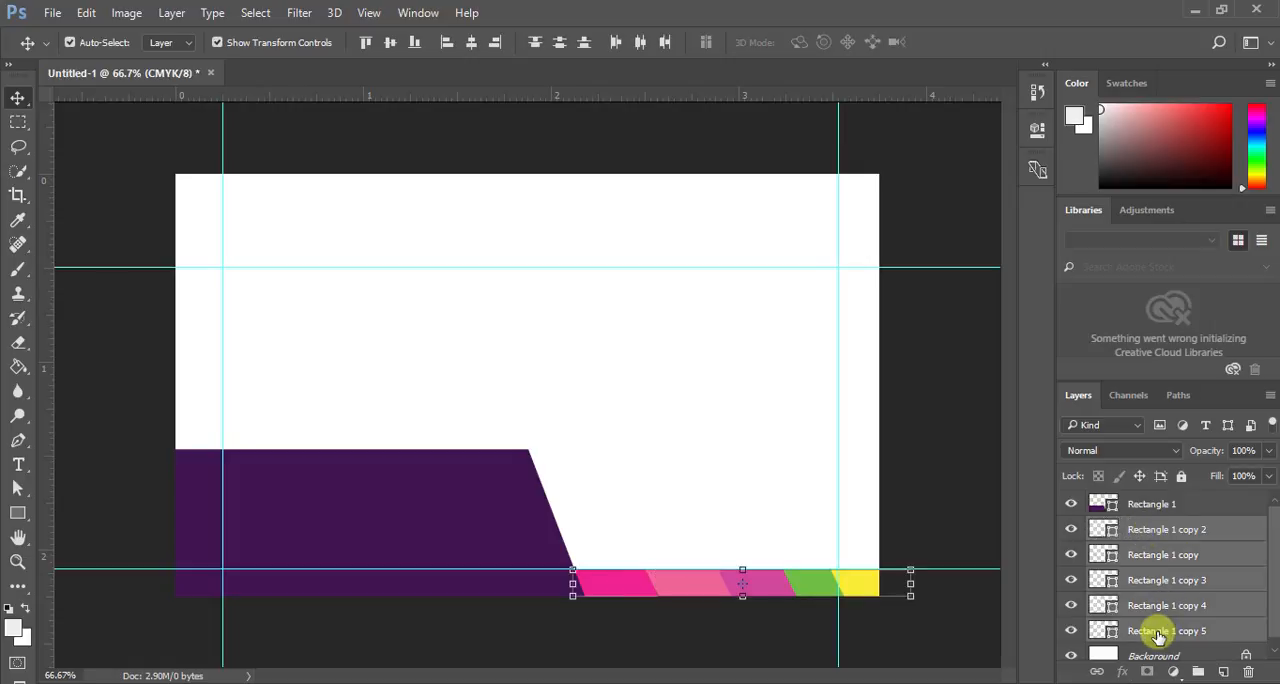
key("ctrl")
key("ctrl+g")
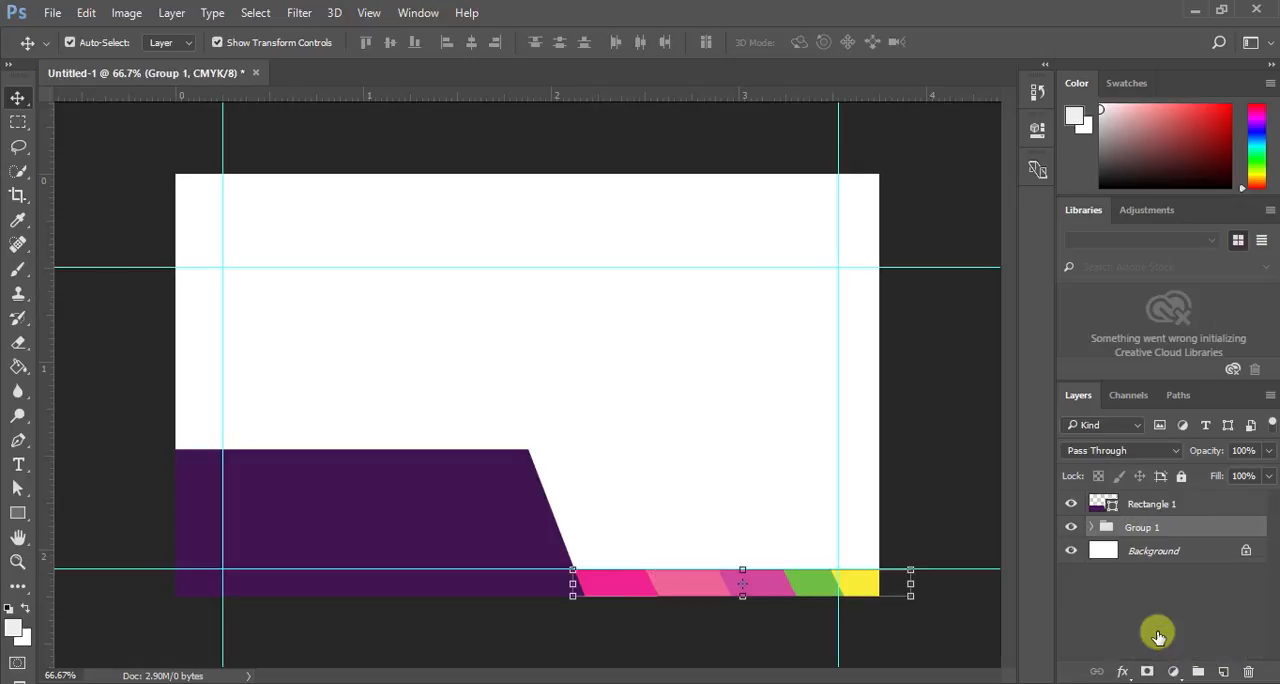
left_click(1160, 636)
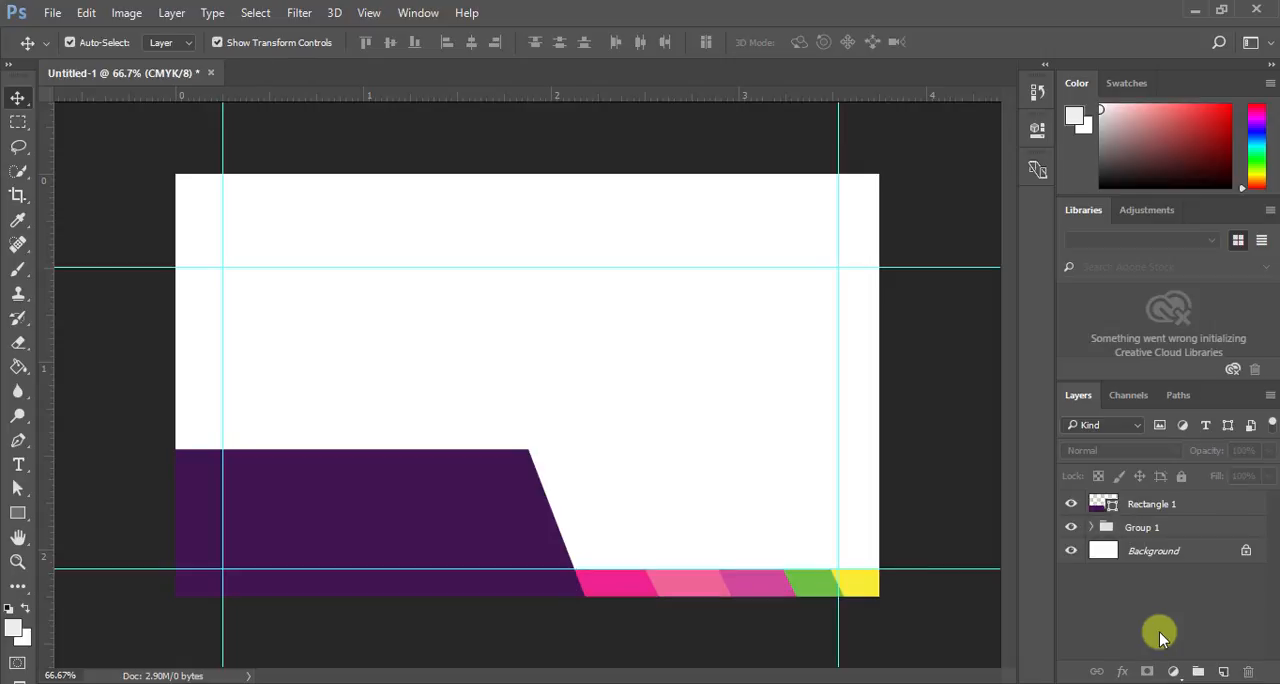
- Add a drop shadow to the purple Rectangle 1 shape with 100% opacity, a 128° angle, 37 px distance and 46 px size
left_click(1142, 513)
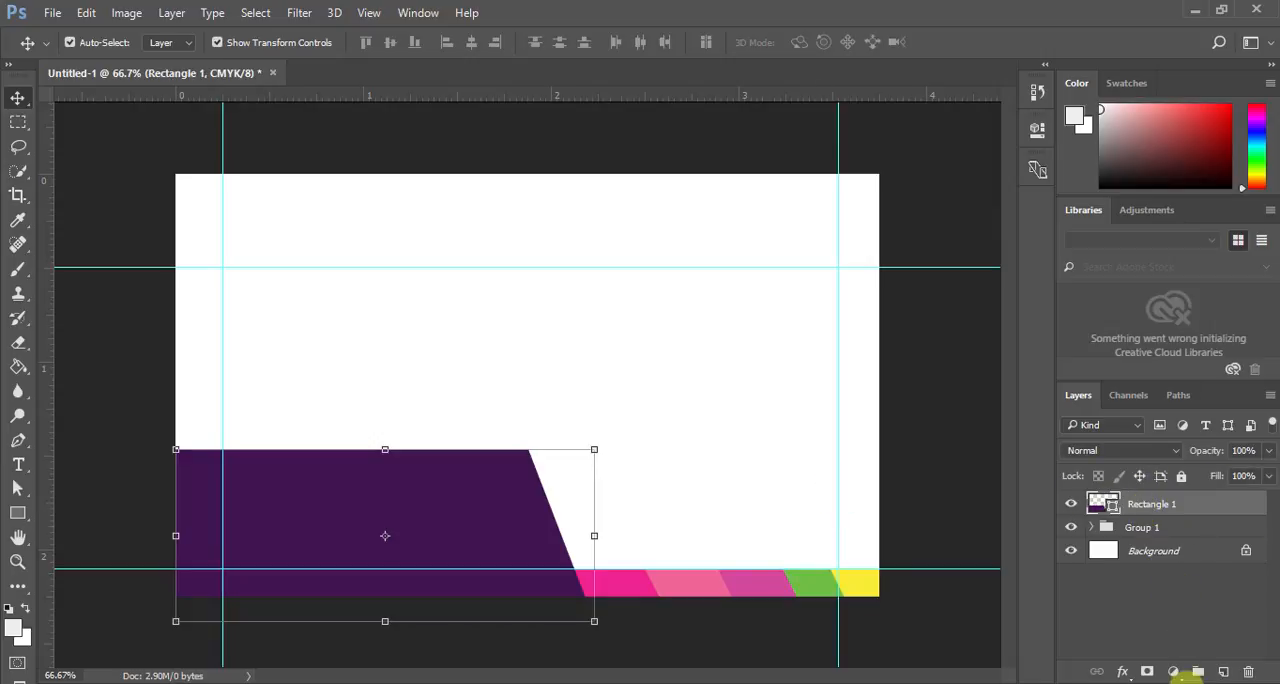
left_click(1125, 675)
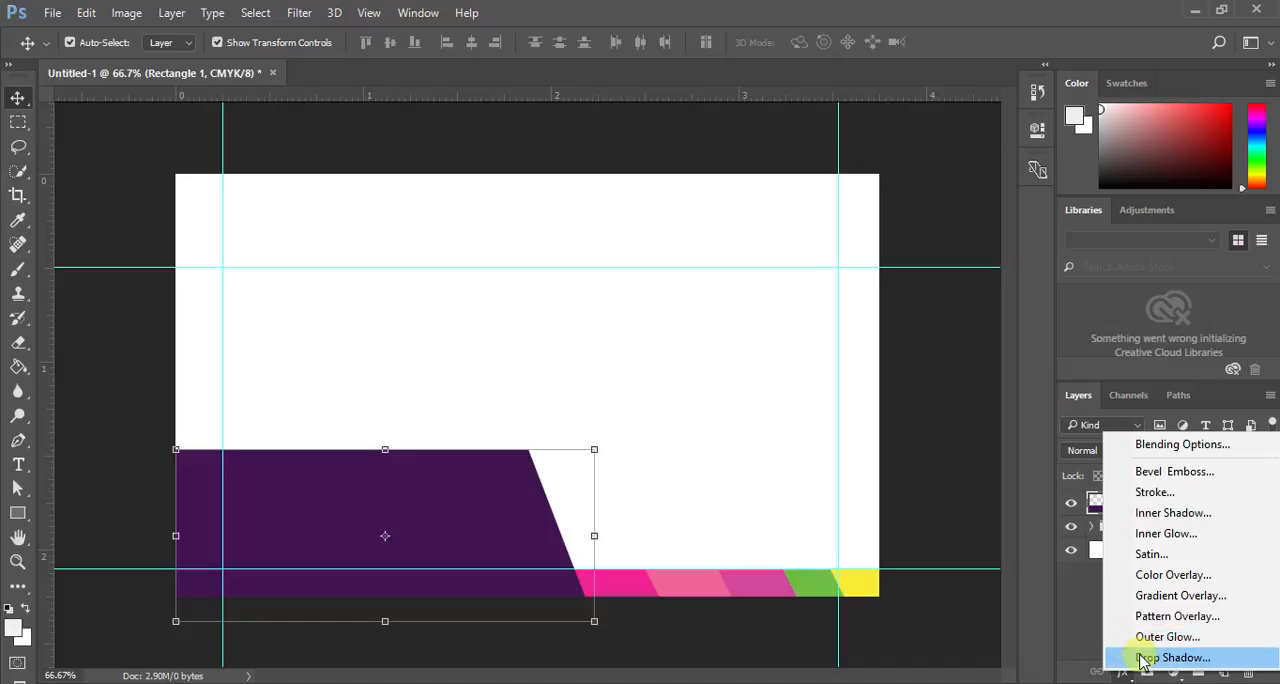
left_click(1137, 652)
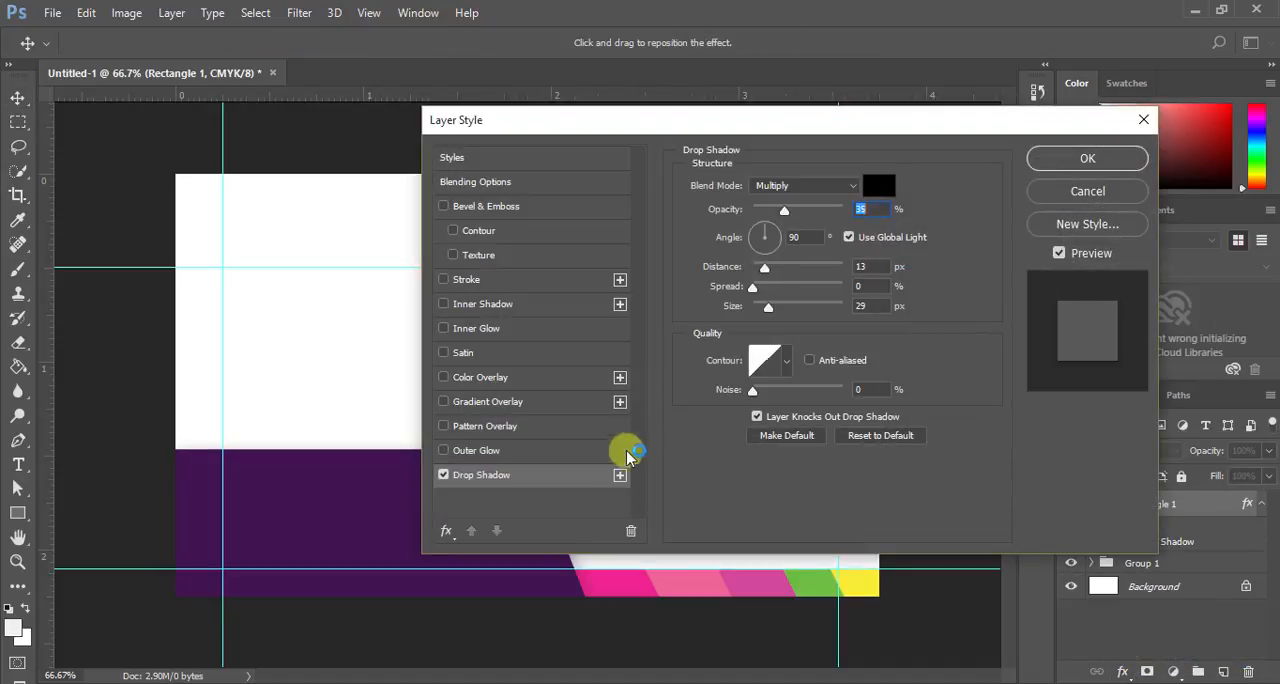
left_click_drag(711, 121, 988, 121)
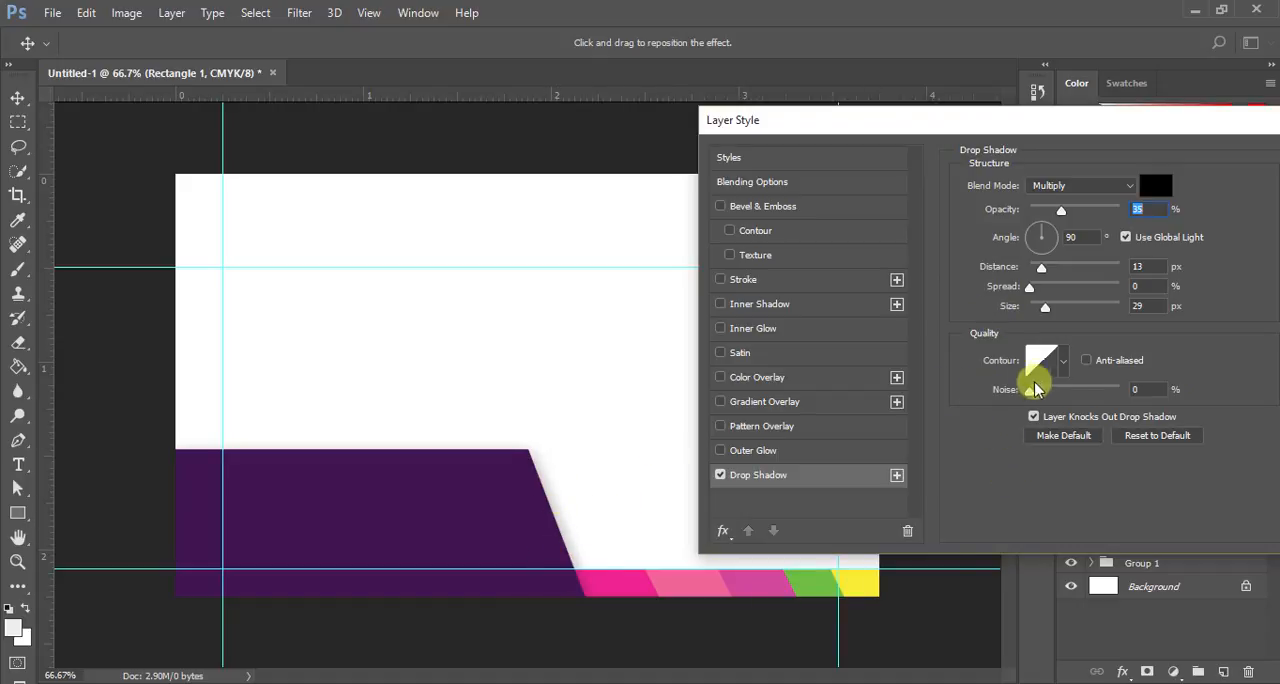
mouse_move(1046, 306)
left_mouse_down()
mouse_move(1077, 314)
mouse_move(1051, 307)
left_mouse_up()
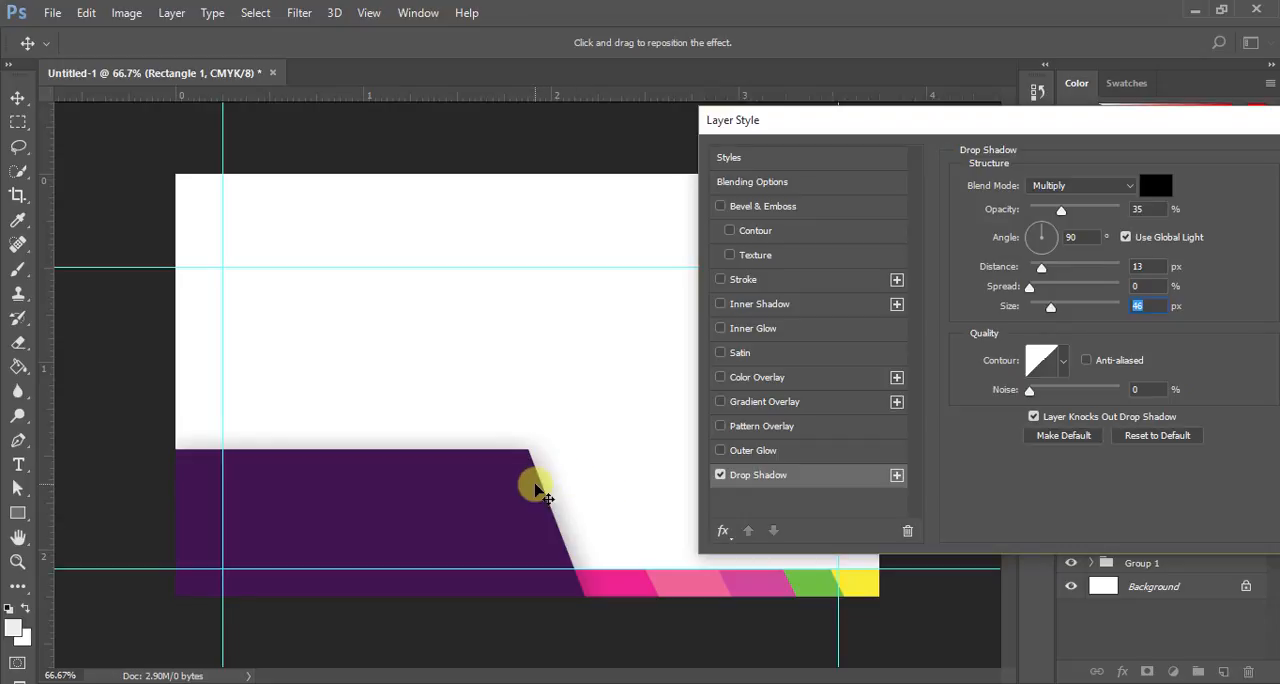
left_click_drag(534, 478, 543, 503)
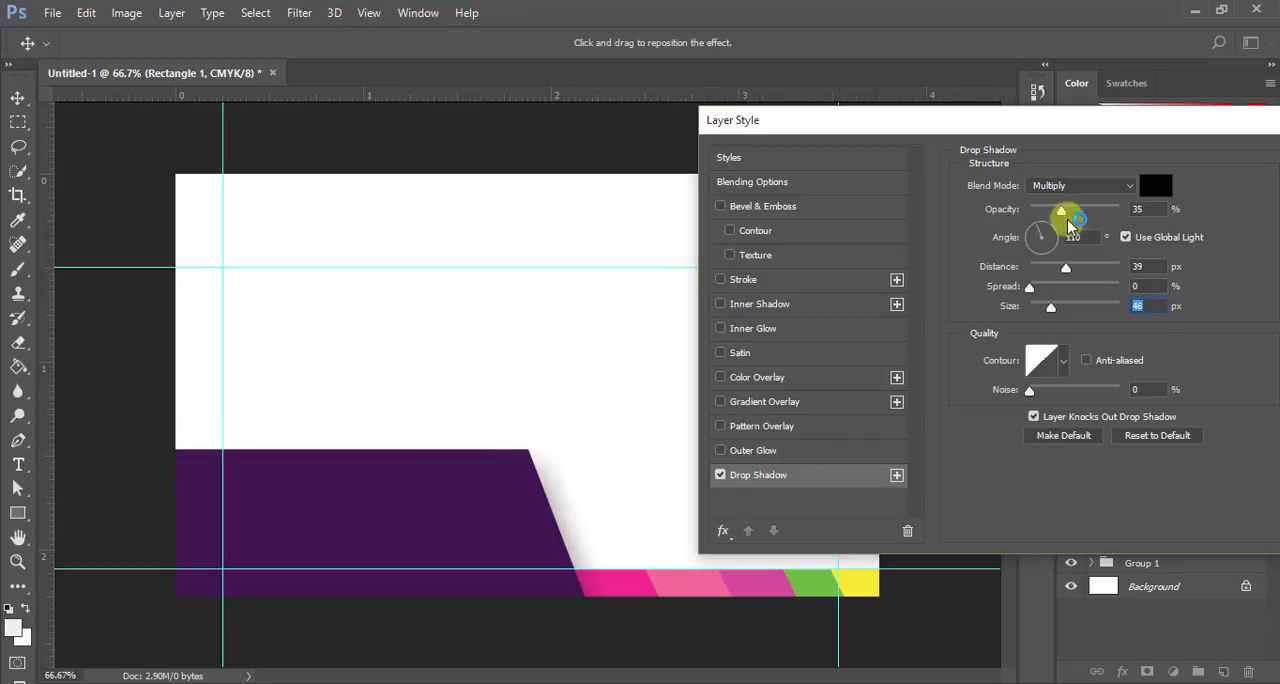
left_click_drag(1063, 213, 1137, 206)
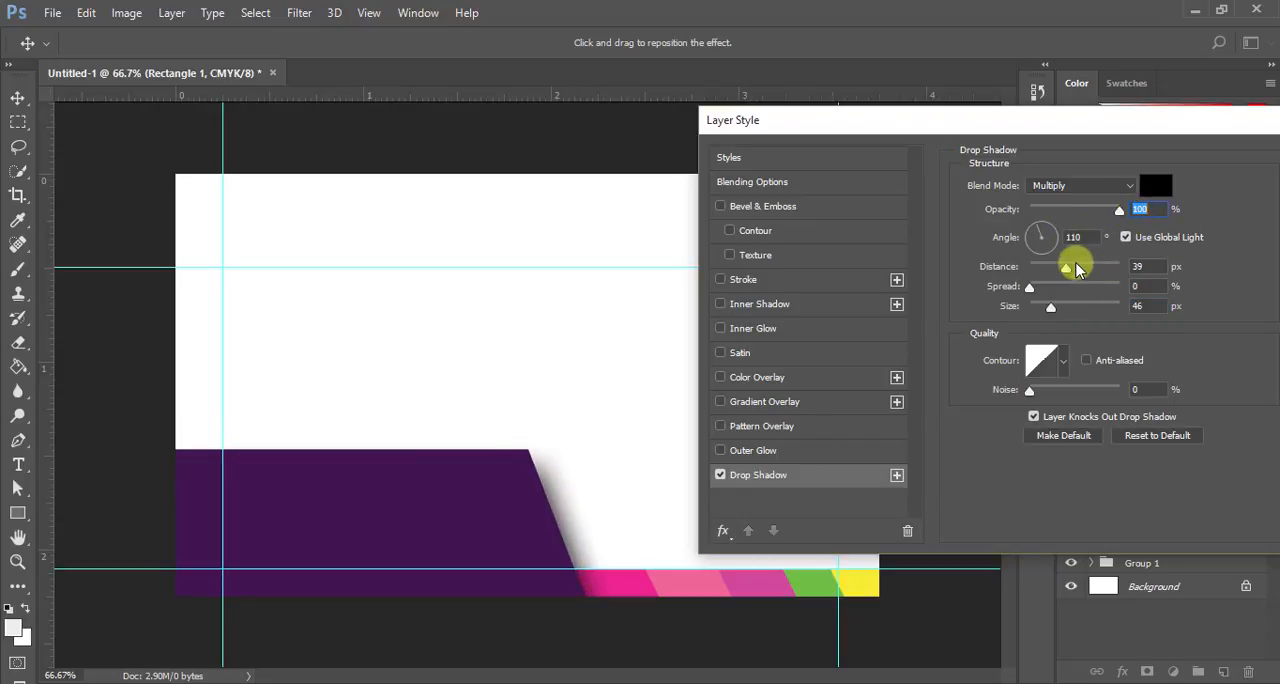
mouse_move(1062, 266)
left_mouse_down()
mouse_move(1034, 267)
mouse_move(1063, 263)
left_mouse_up()
mouse_move(500, 471)
left_mouse_down()
mouse_move(503, 486)
mouse_move(491, 478)
left_mouse_up()
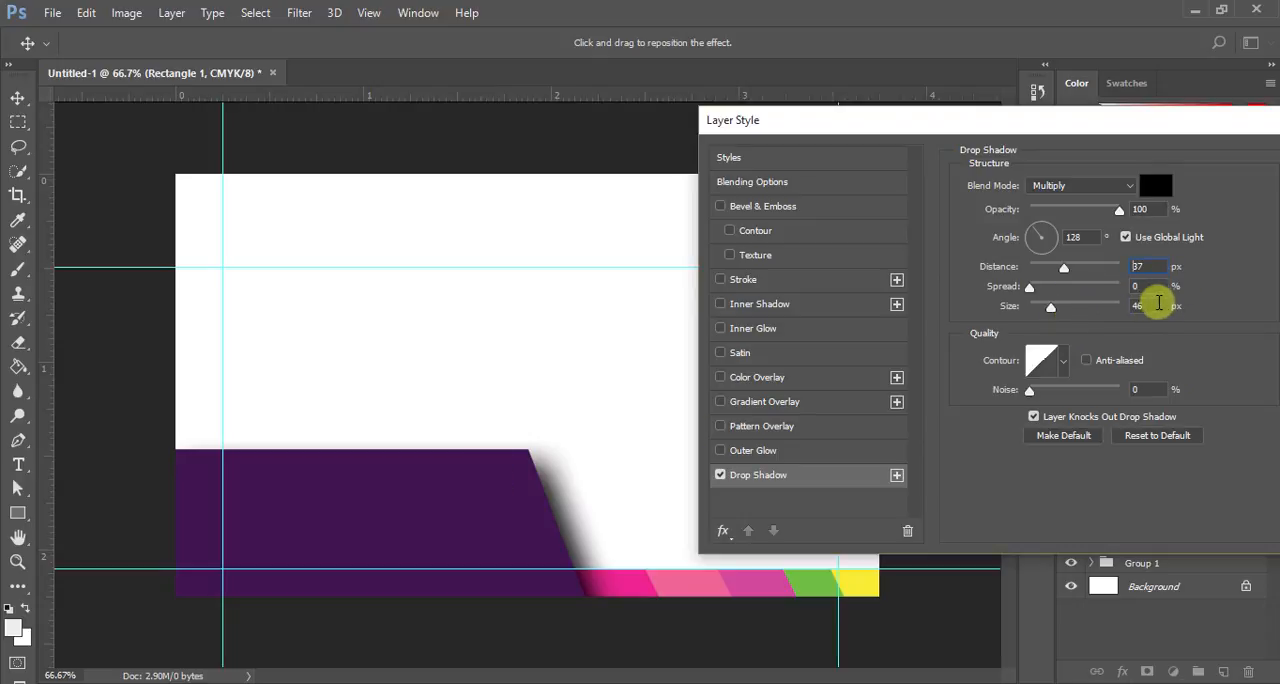
- Tighten the purple shape's drop shadow to a size of 15 px and a distance of 5 px
left_click(1150, 303)
scroll(1150, 306, "down", 20)
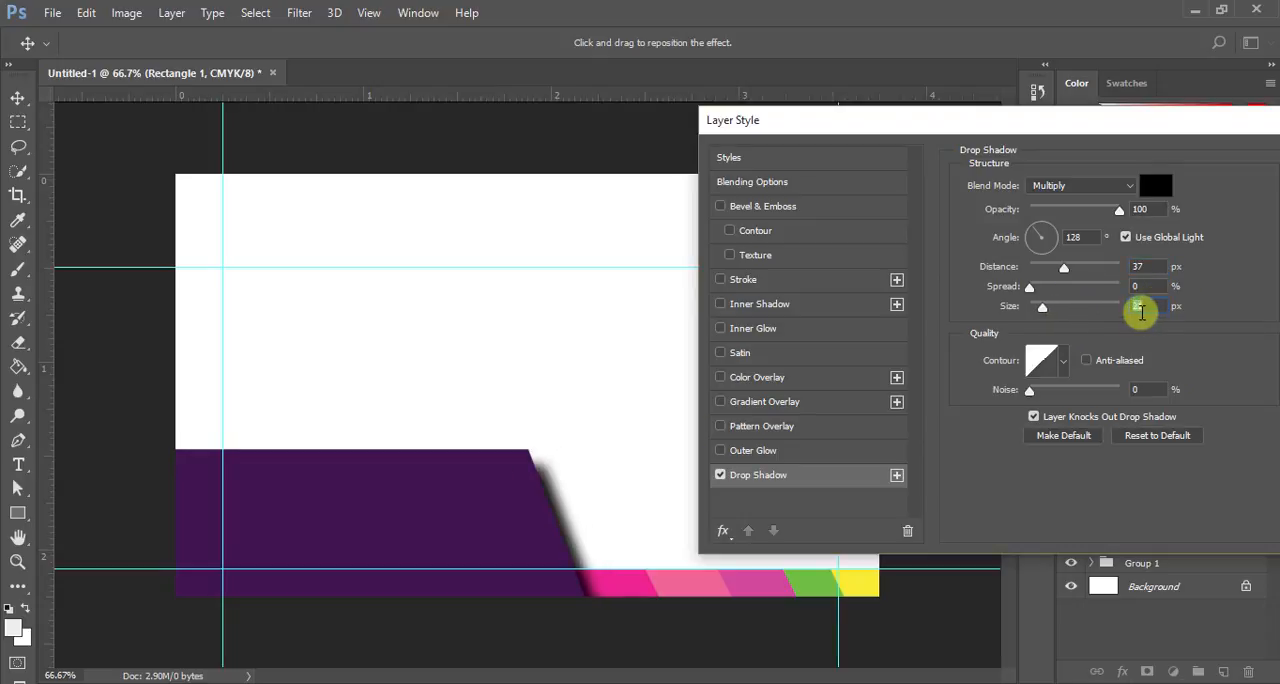
scroll(1141, 310, "down", 6)
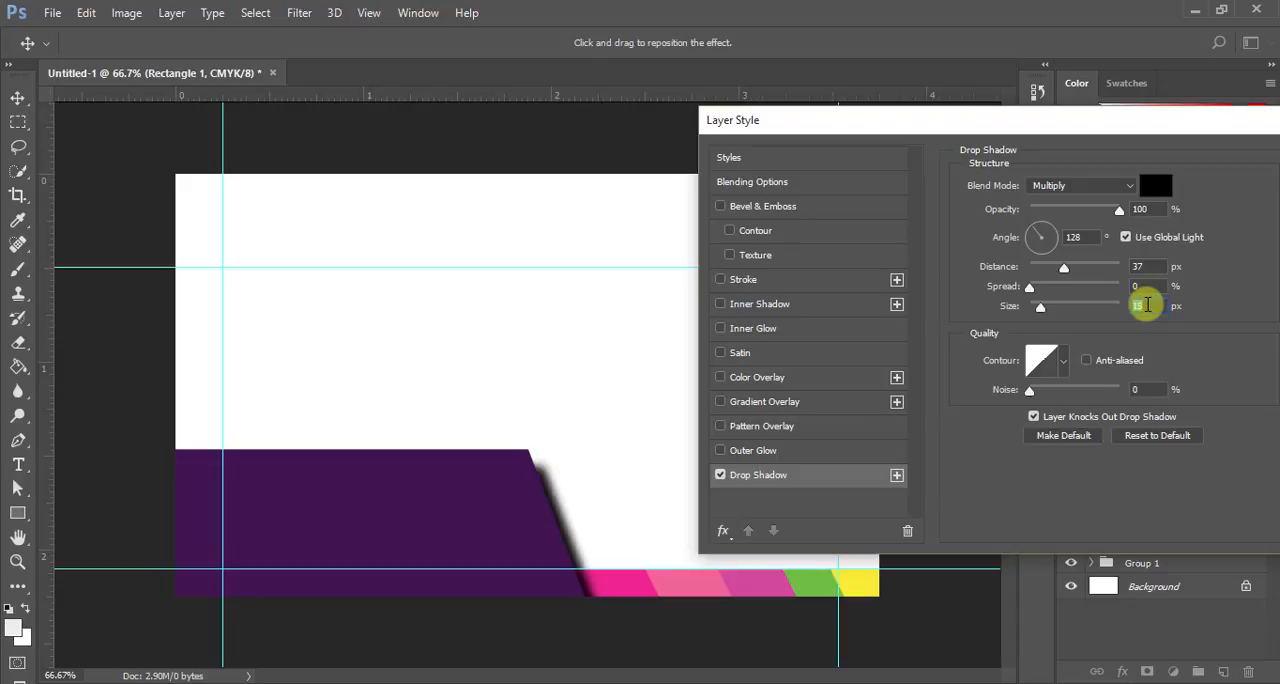
scroll(1146, 305, "down", 4)
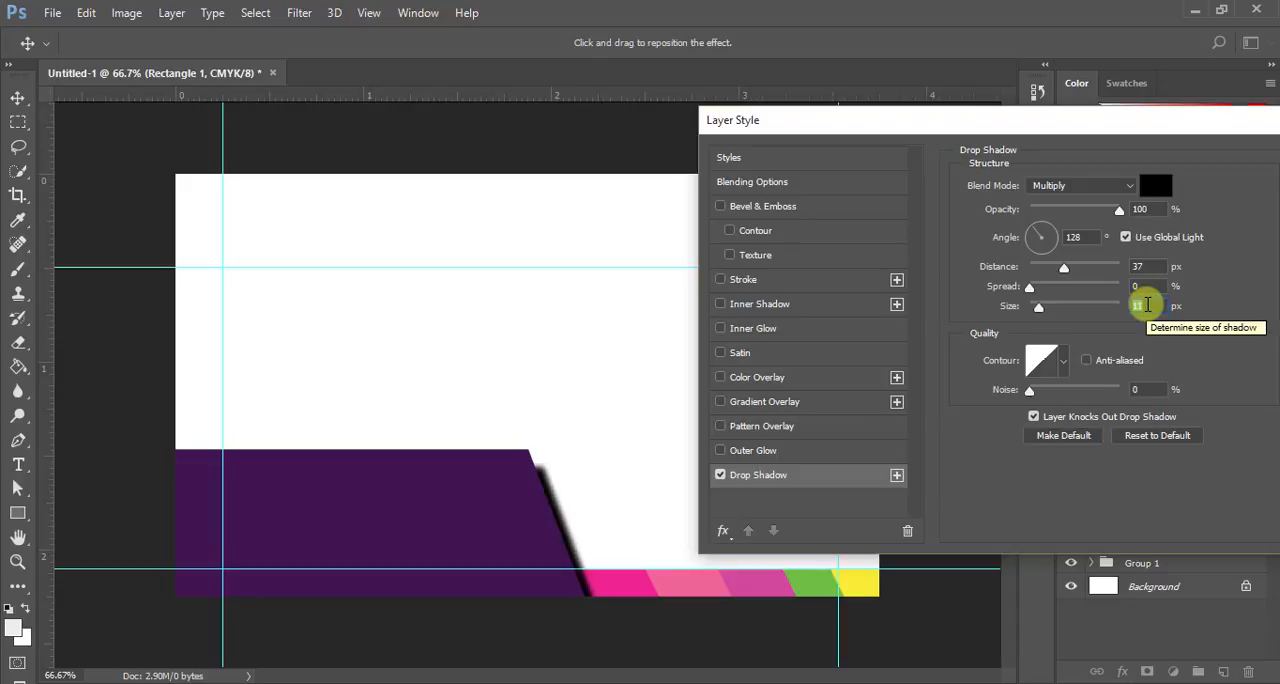
scroll(1146, 305, "up", 4)
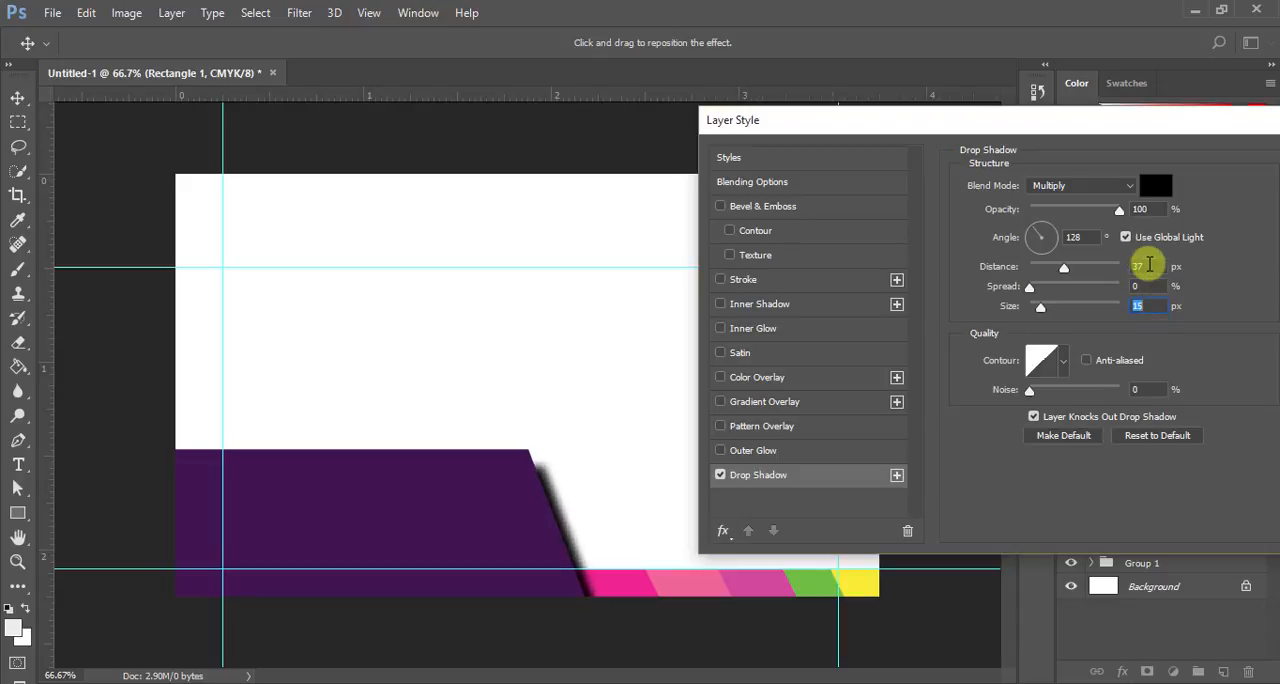
scroll(1149, 265, "down", 20)
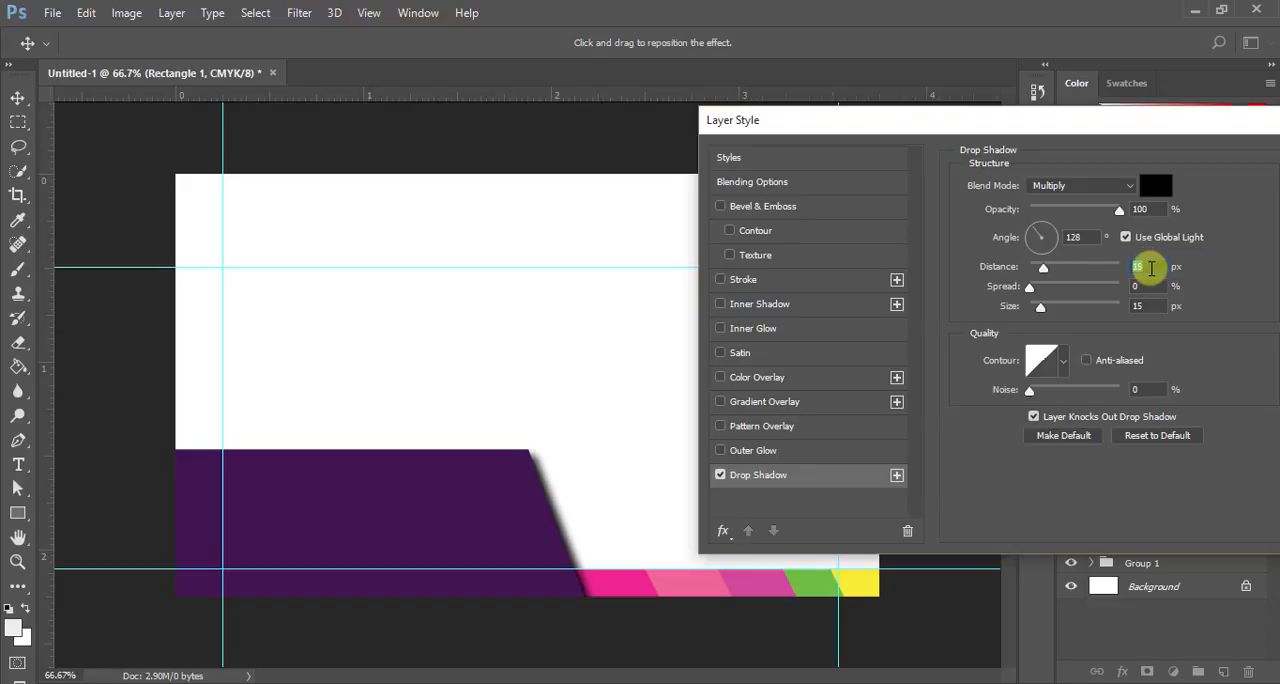
scroll(1151, 267, "down", 10)
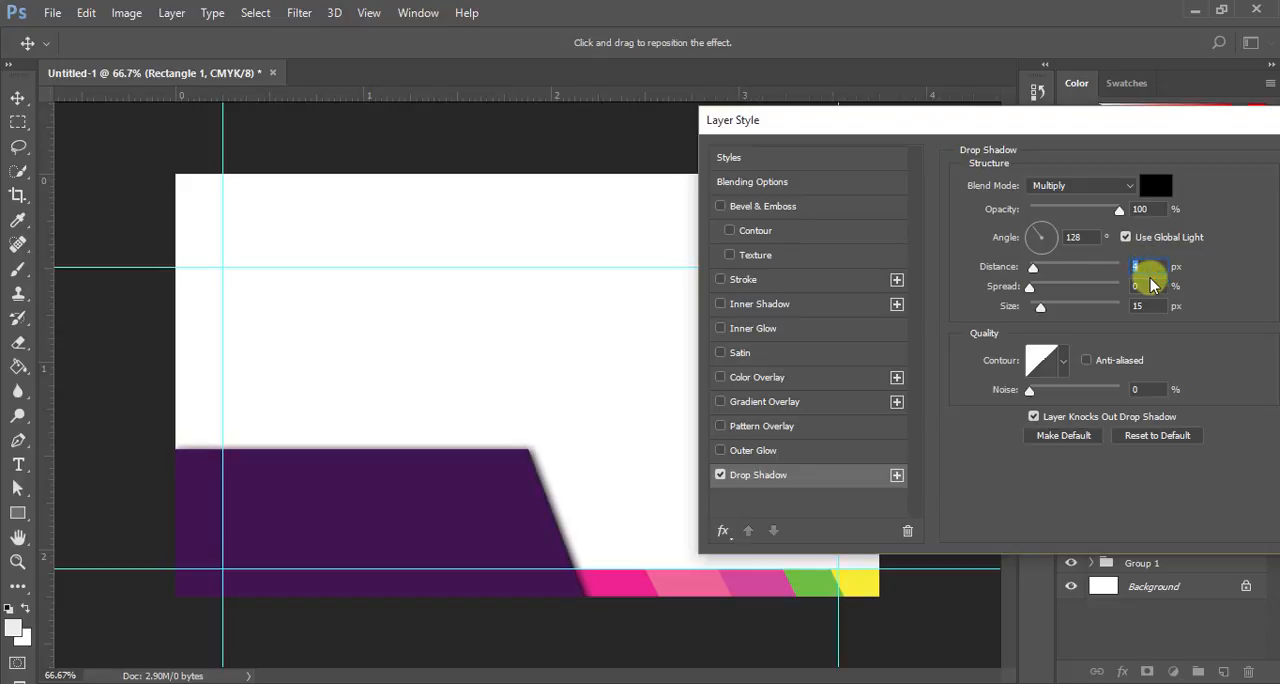
scroll(1150, 278, "up", 1)
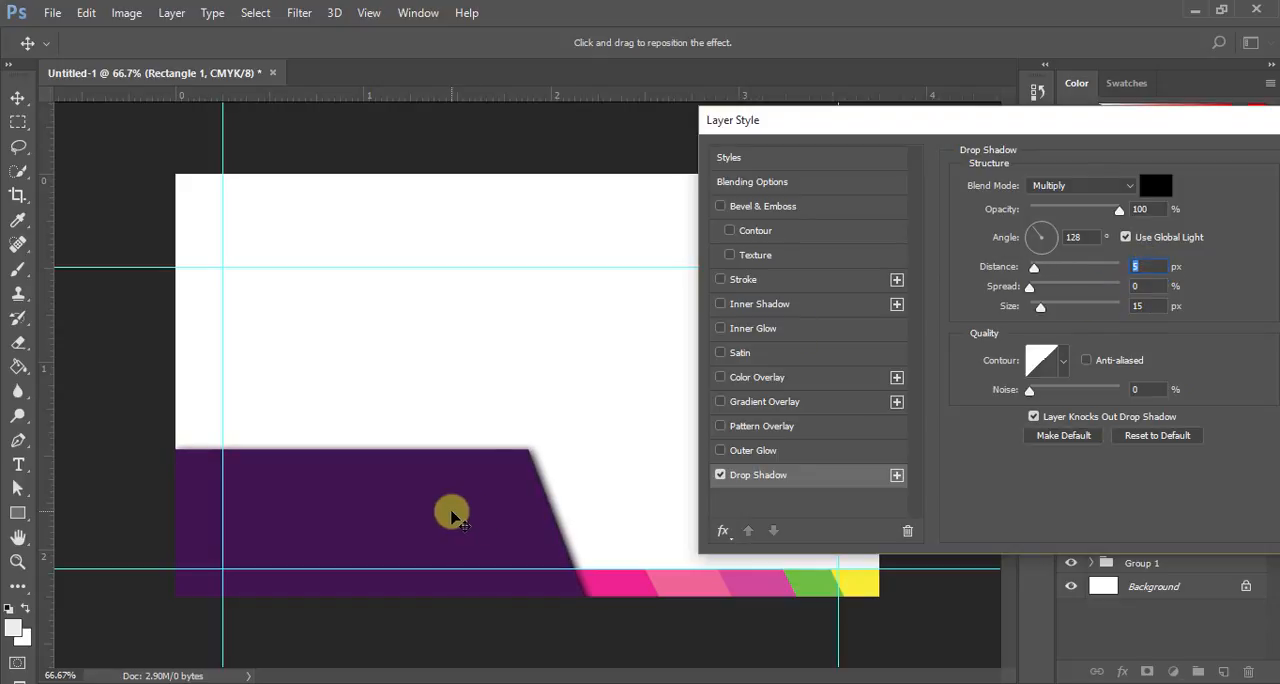
- Adjust the drop shadow to an angle of 103°, a spread of 28% and a distance of 20 px
left_click_drag(452, 515, 452, 525)
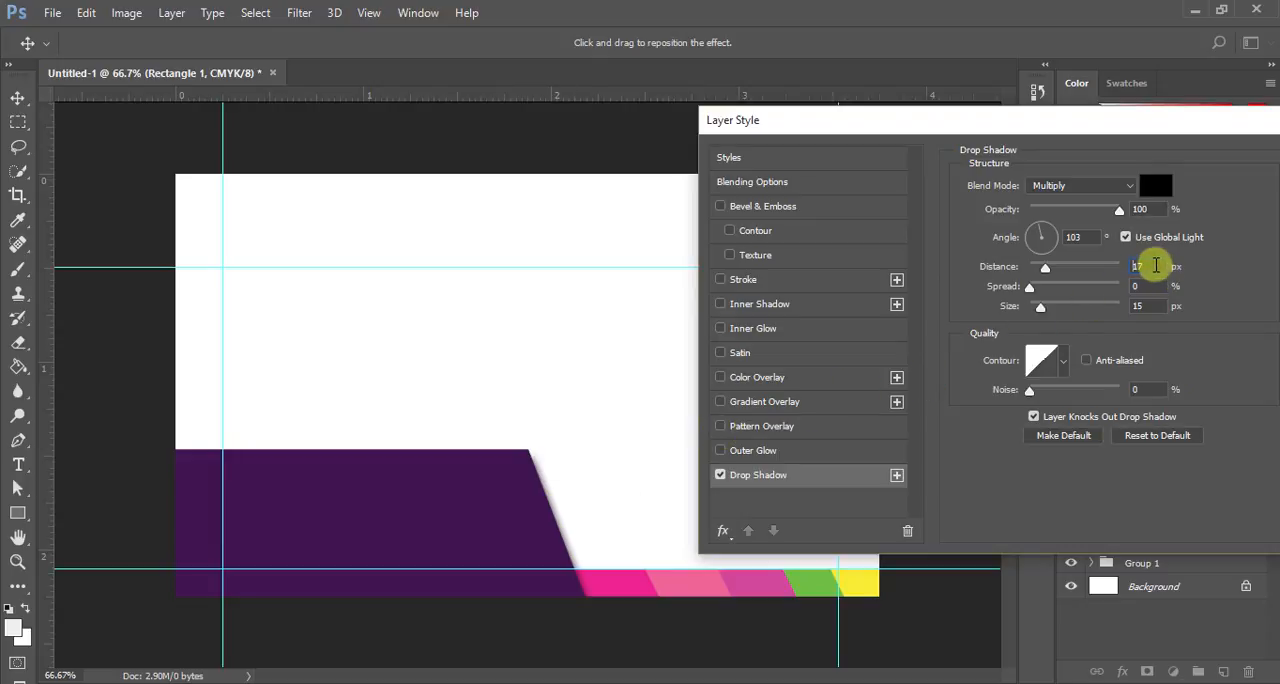
left_click_drag(1153, 265, 1114, 261)
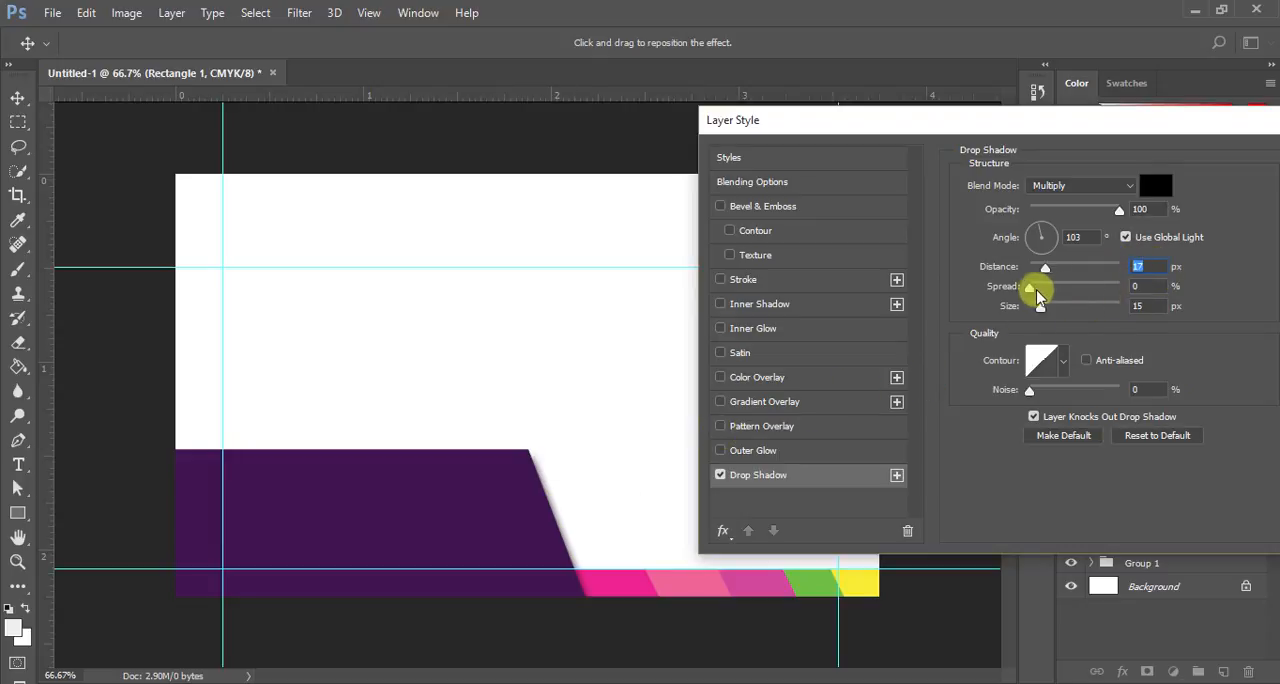
left_click_drag(1029, 288, 1052, 273)
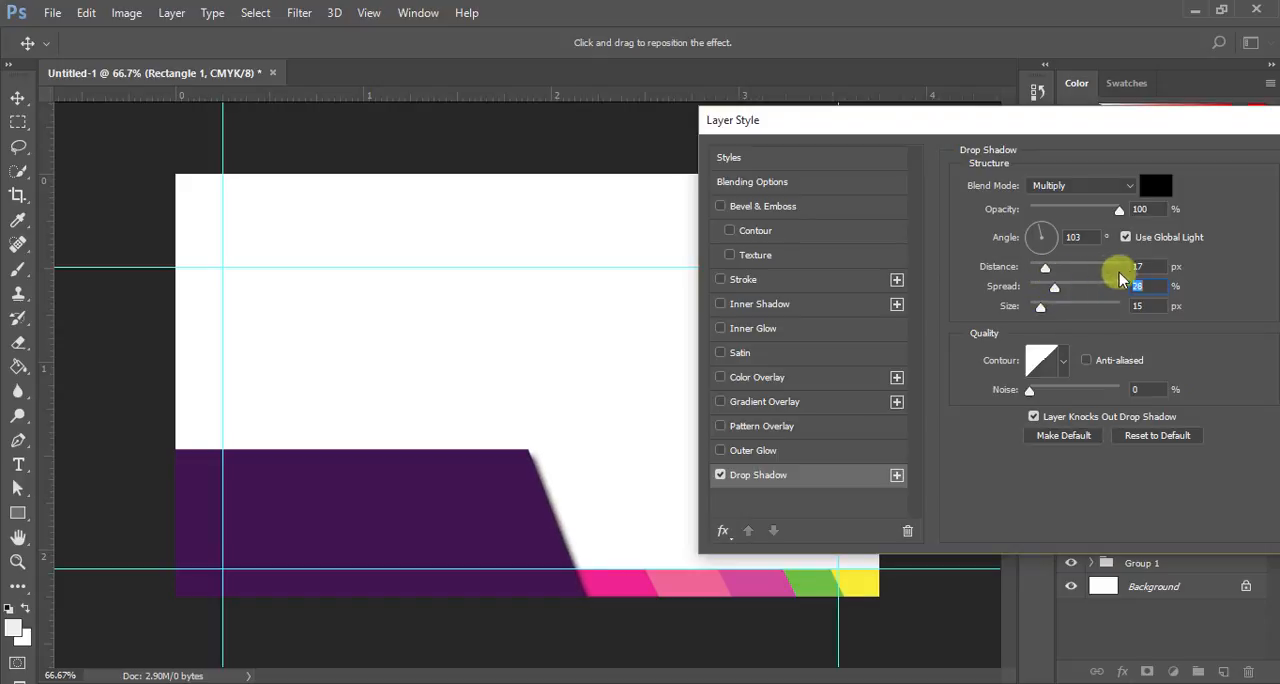
scroll(1149, 264, "down", 8)
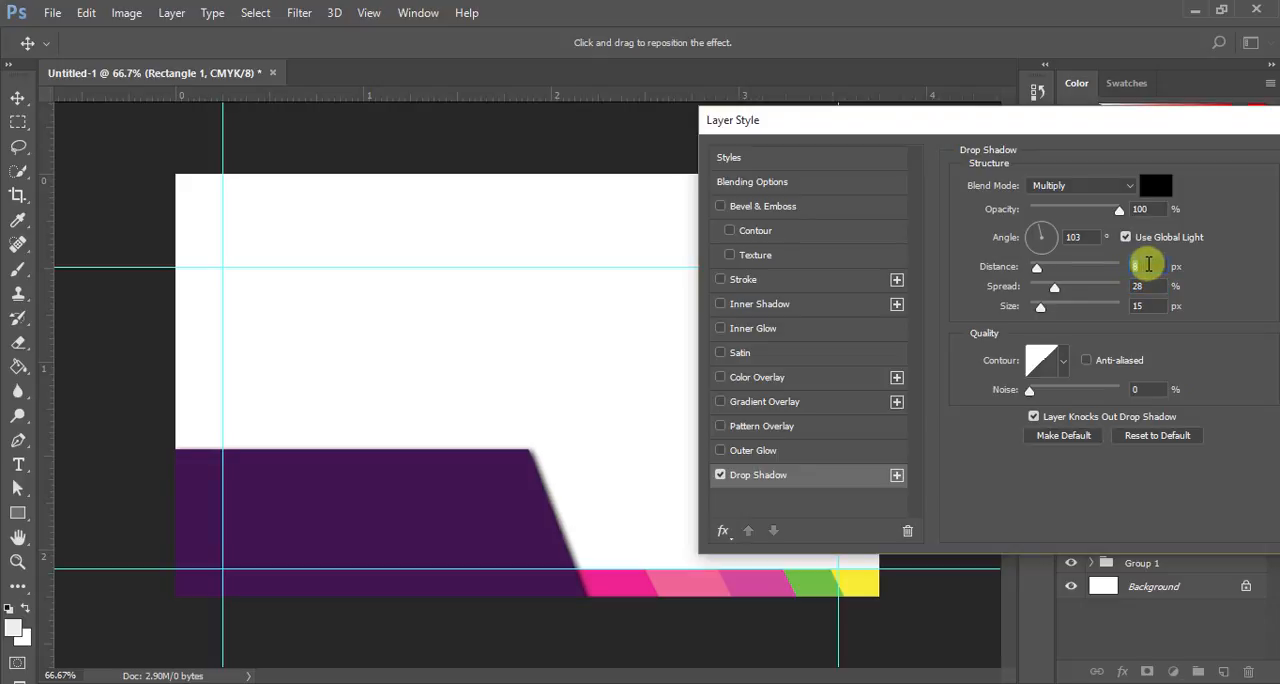
scroll(1149, 264, "up", 1)
scroll(1149, 264, "up", 5)
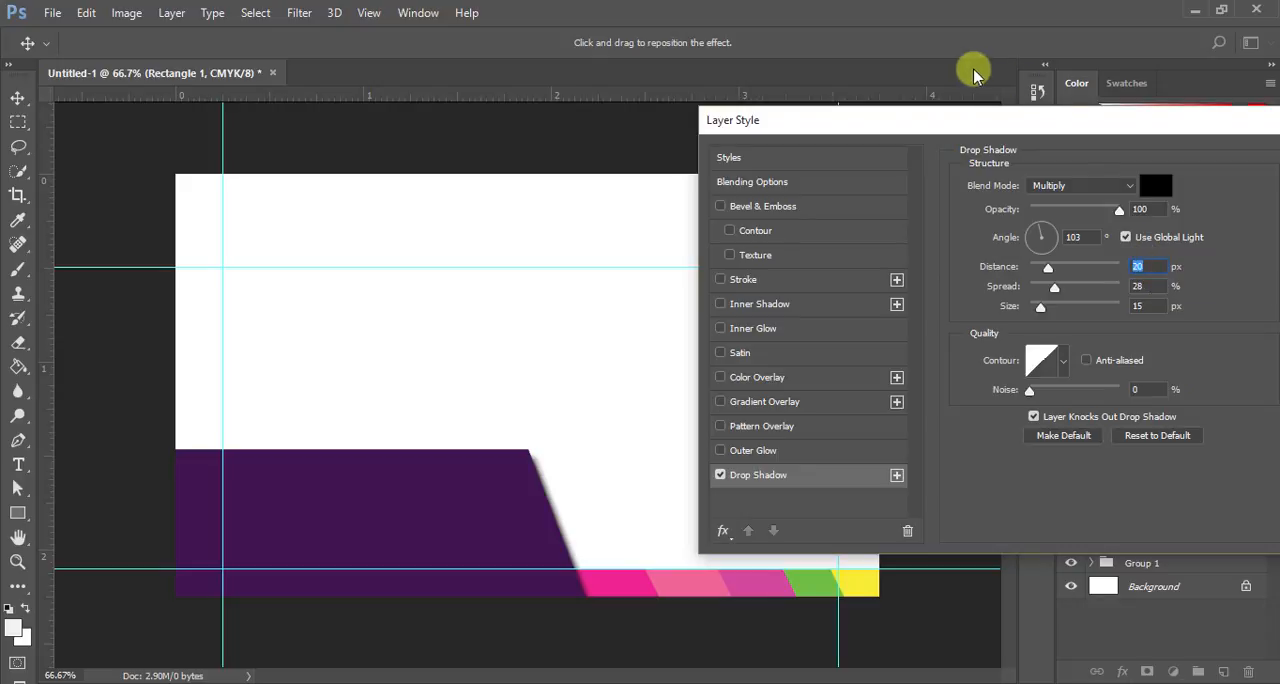
- Set the drop shadow's opacity to 70% and apply the layer style to Rectangle 1
left_click_drag(949, 125, 642, 120)
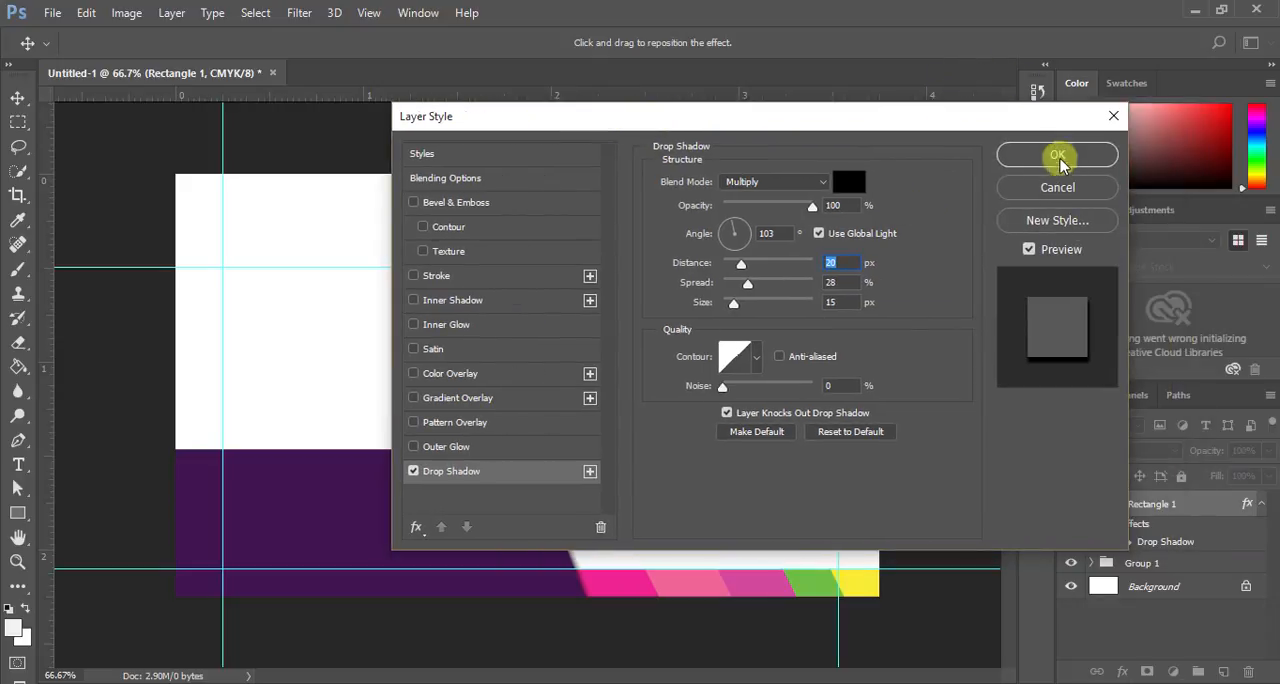
left_click(1060, 156)
left_click(835, 205)
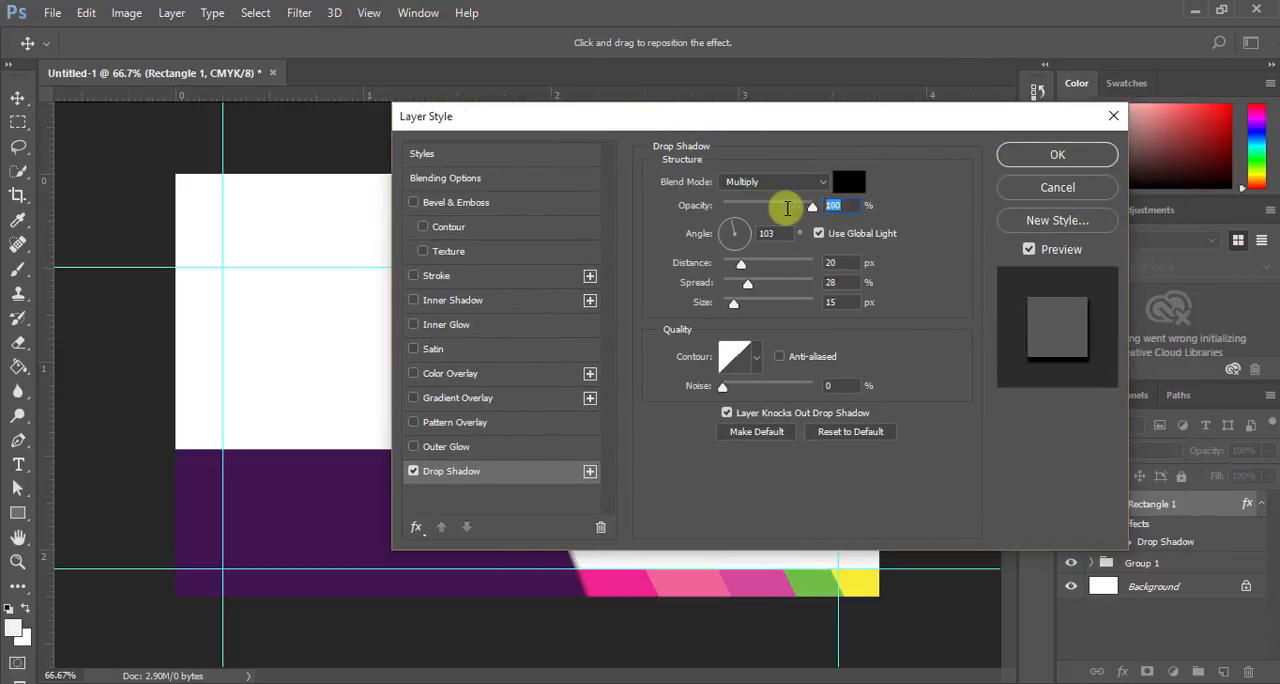
type("70")
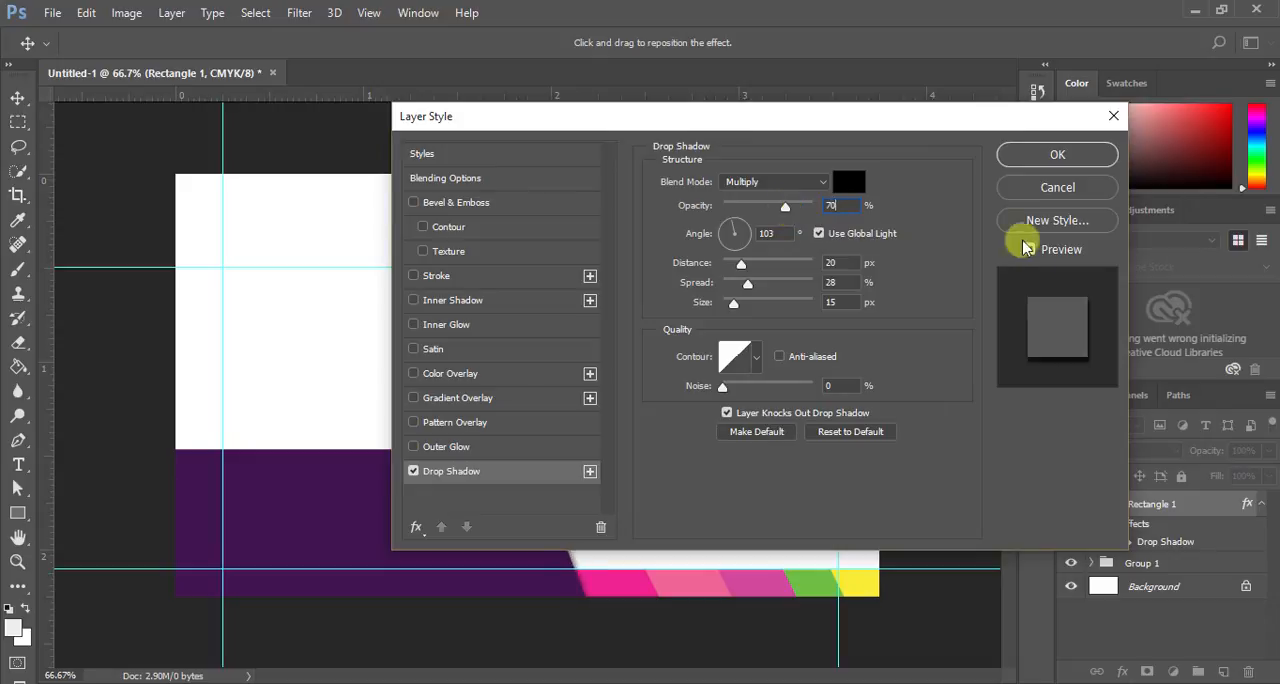
left_click(1058, 154)
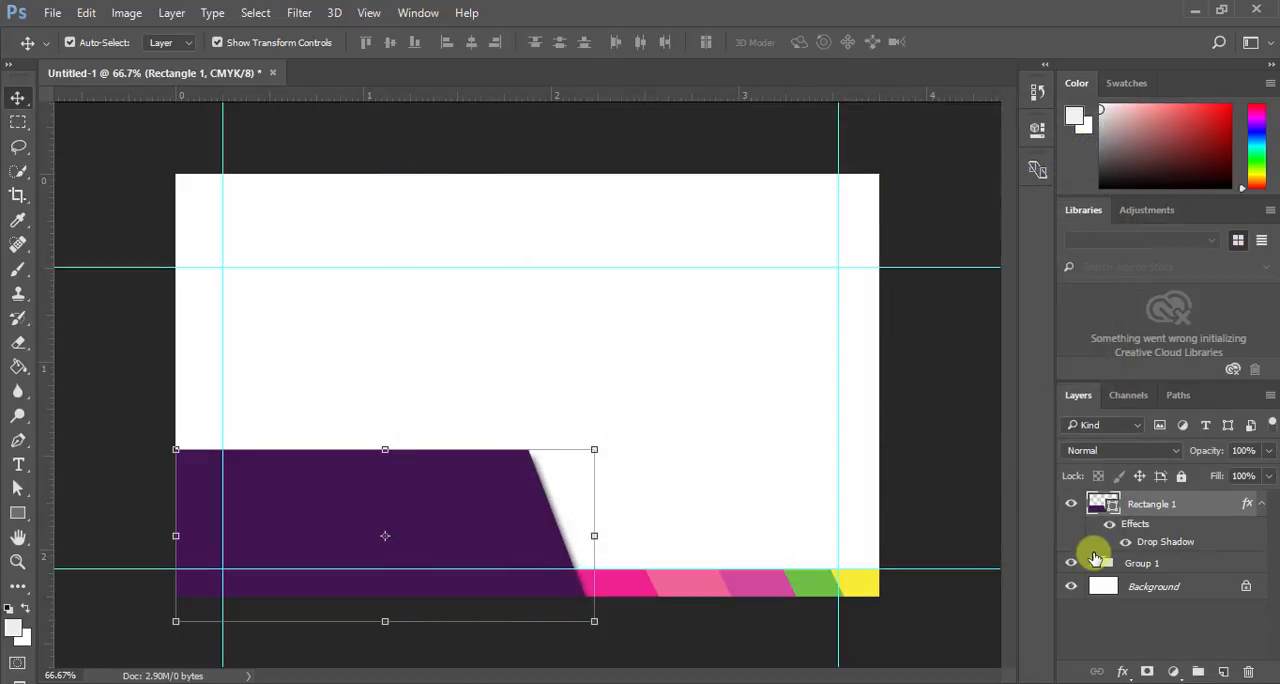
- Lower the opacity of Rectangle 1's drop shadow to 45% and hide the transform controls
double_click(1152, 541)
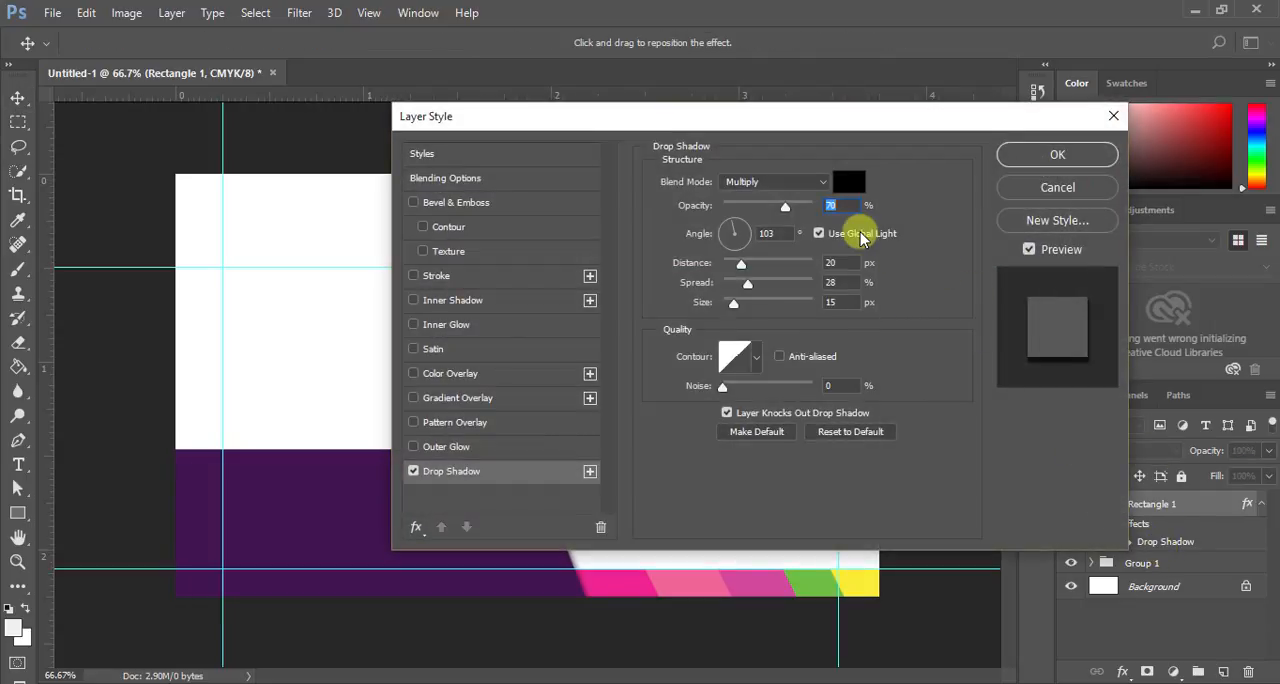
type("45")
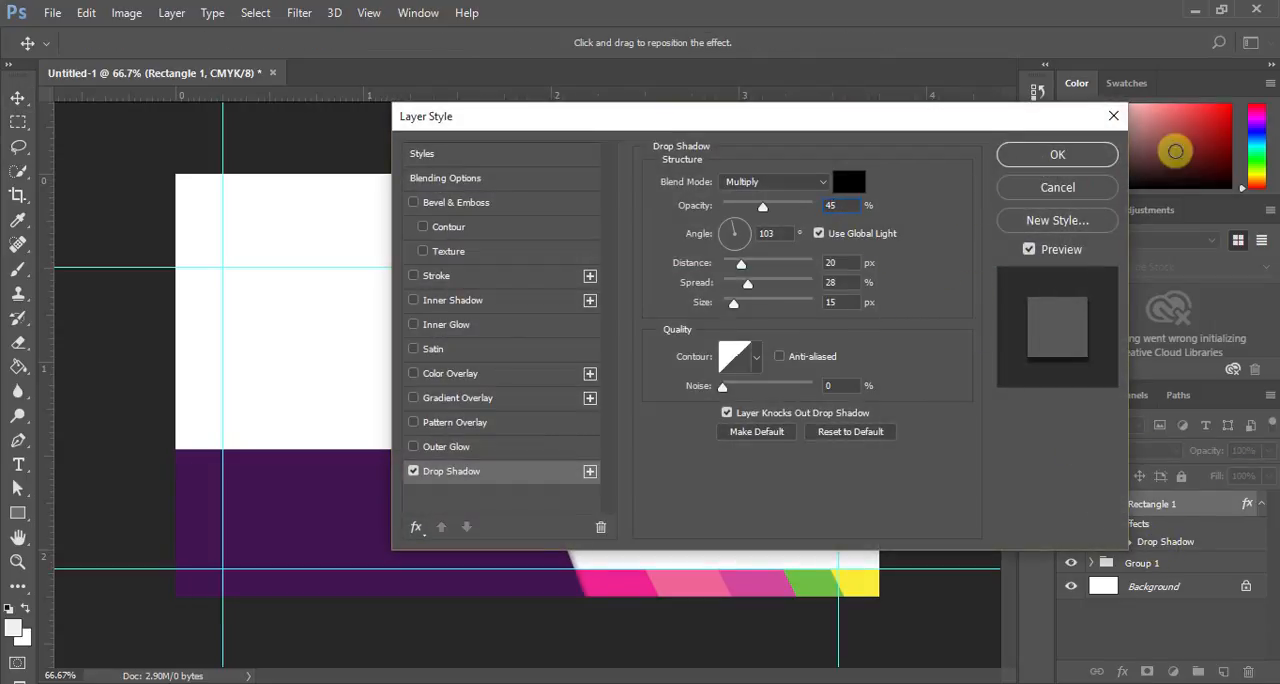
left_click(1035, 162)
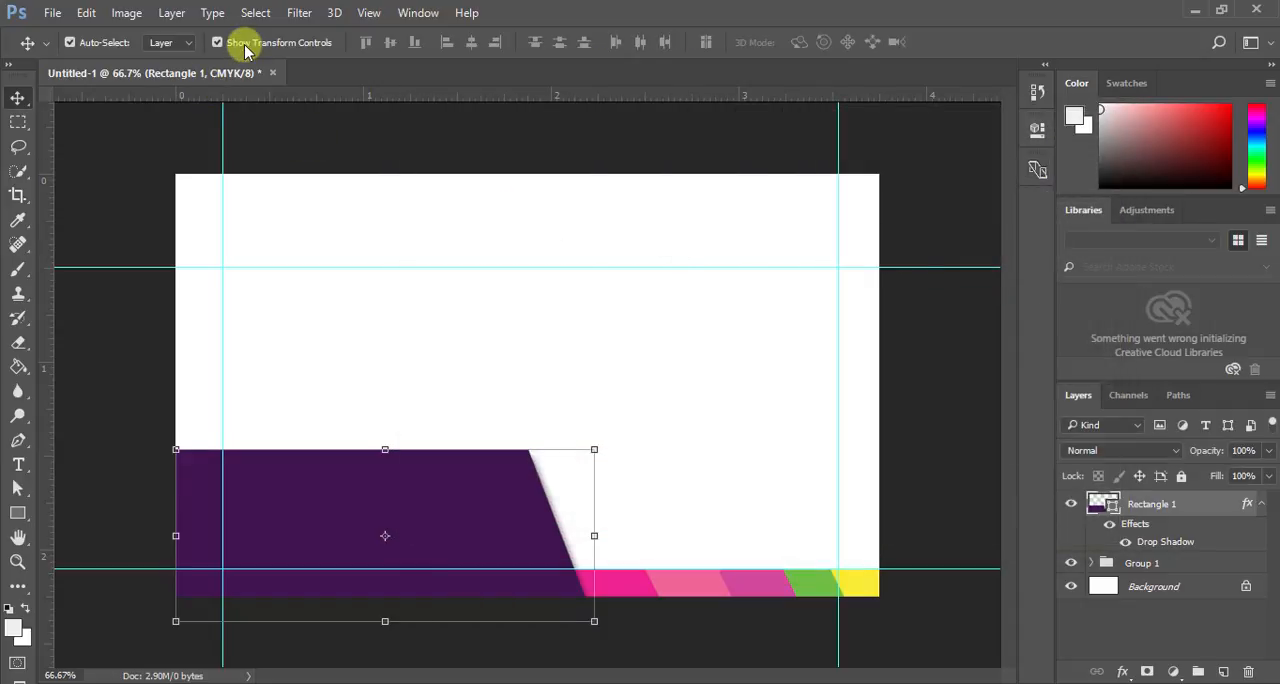
left_click(218, 42)
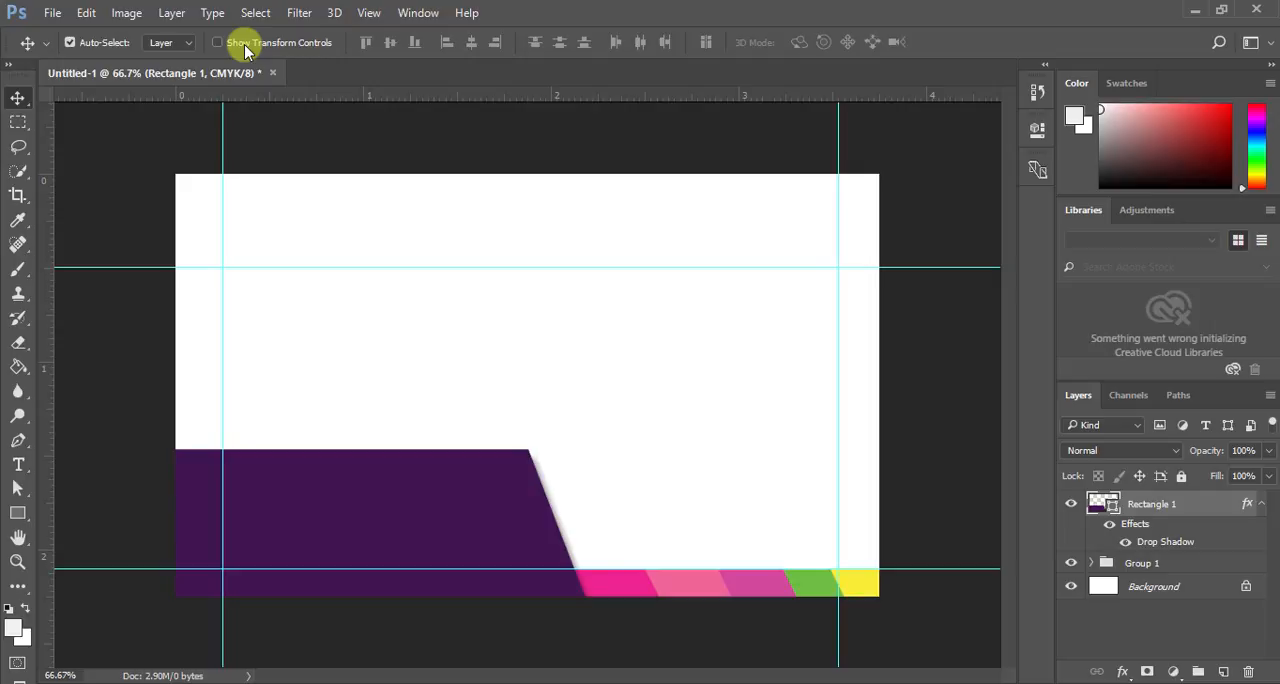
- Add a text line with the cardholder's full name in the white area above the purple shape
left_click(18, 464)
left_click(329, 319)
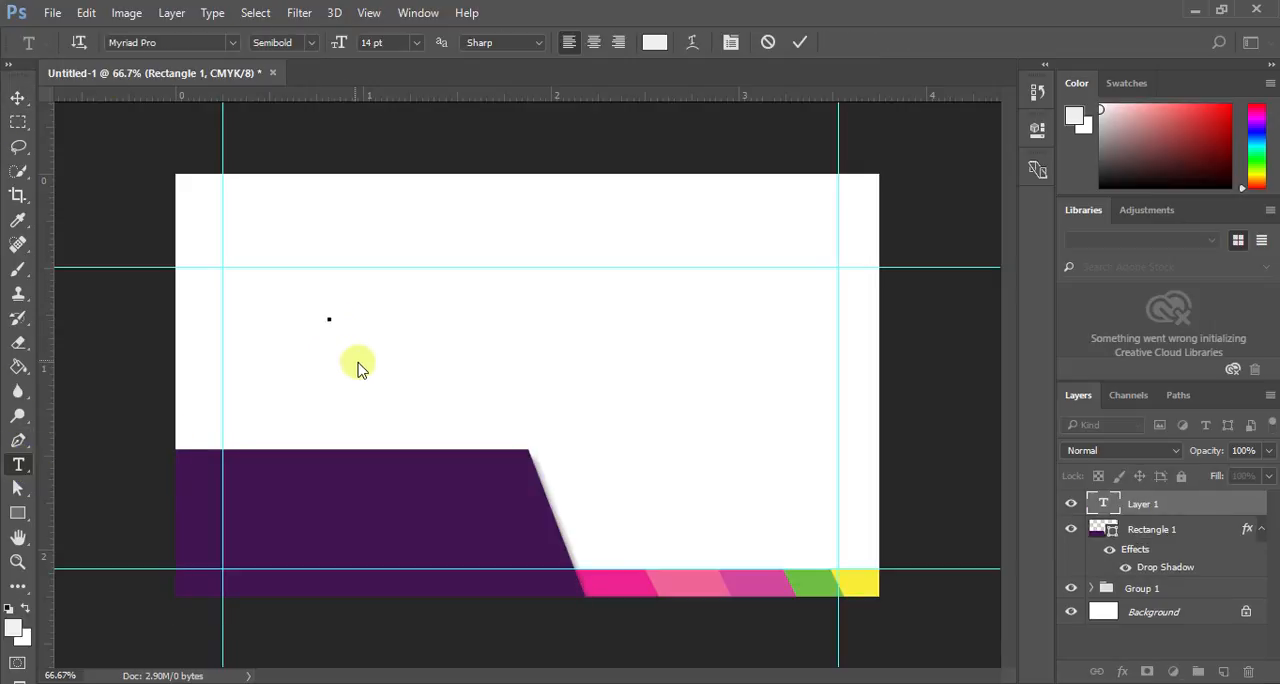
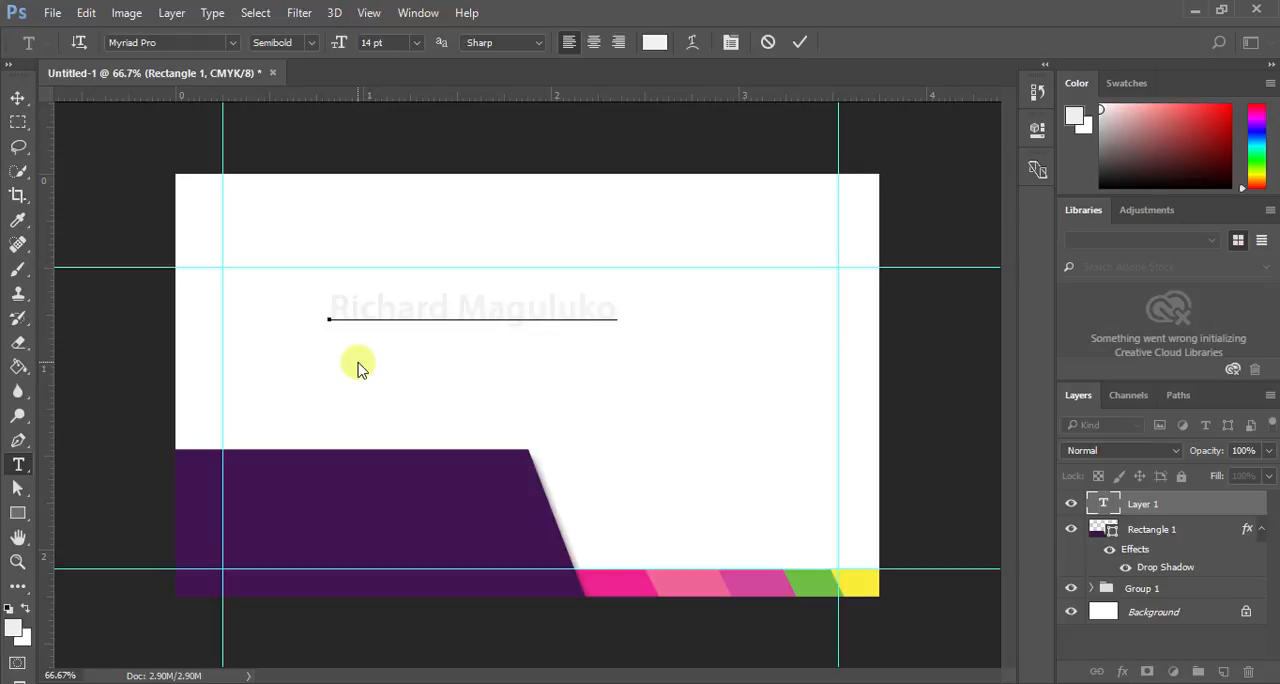
left_click(800, 42)
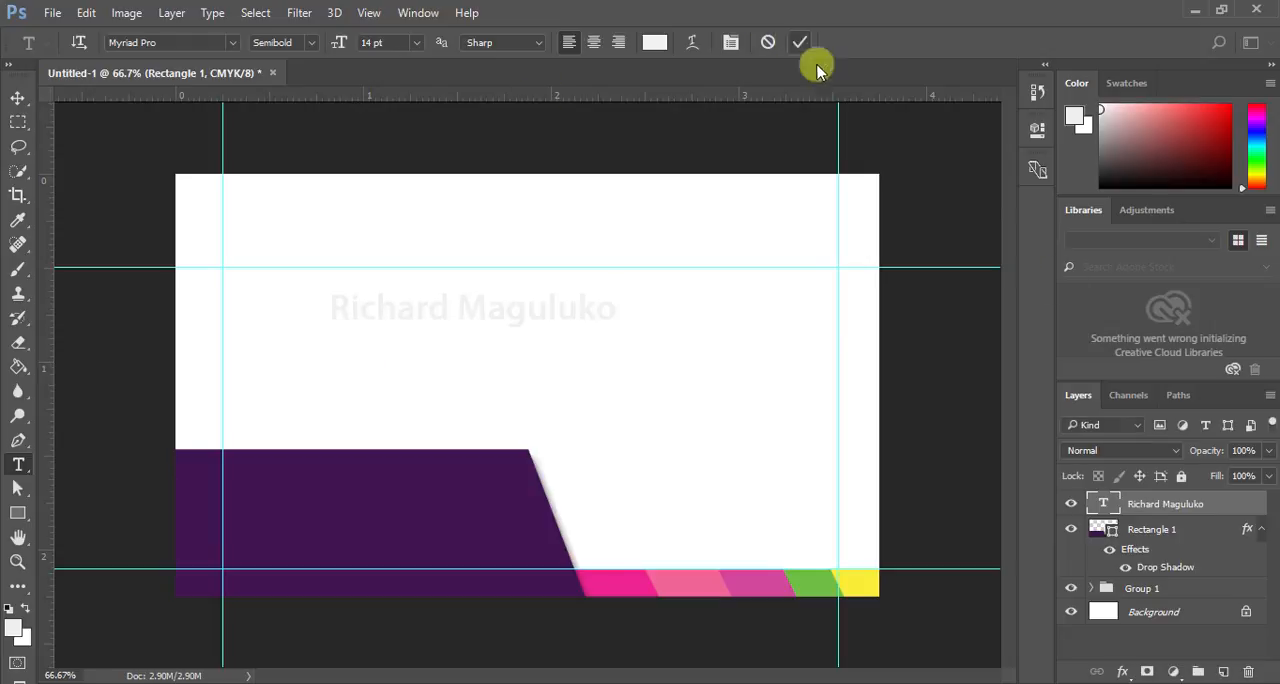
- Set the name text's anti-aliasing to Smooth and its colour to white (ffffff), with the web-colours-only restriction off
double_click(1100, 503)
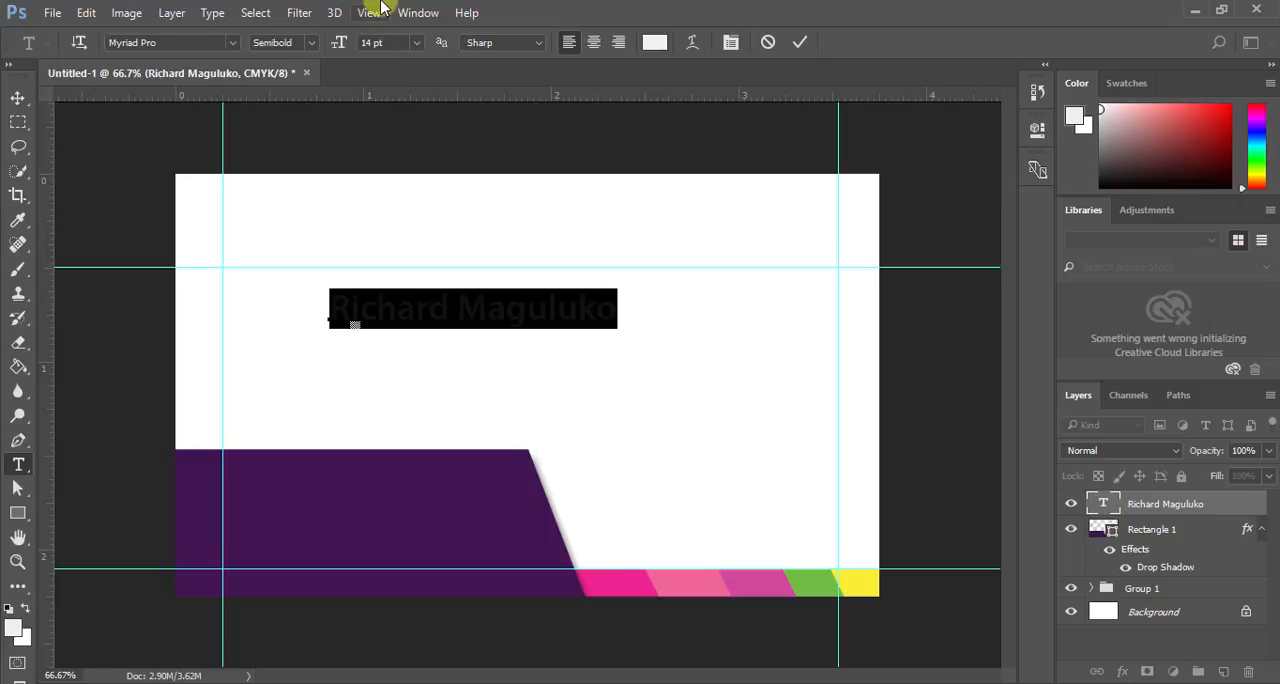
left_click(531, 43)
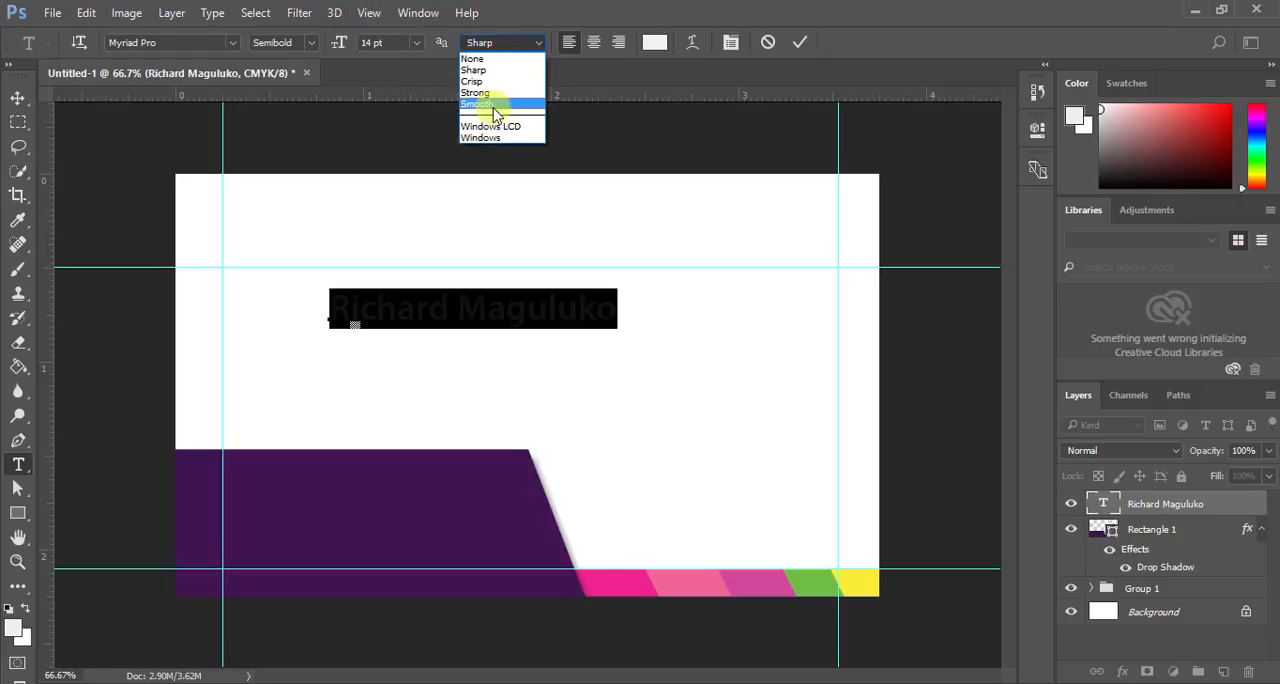
left_click(500, 109)
left_click(653, 42)
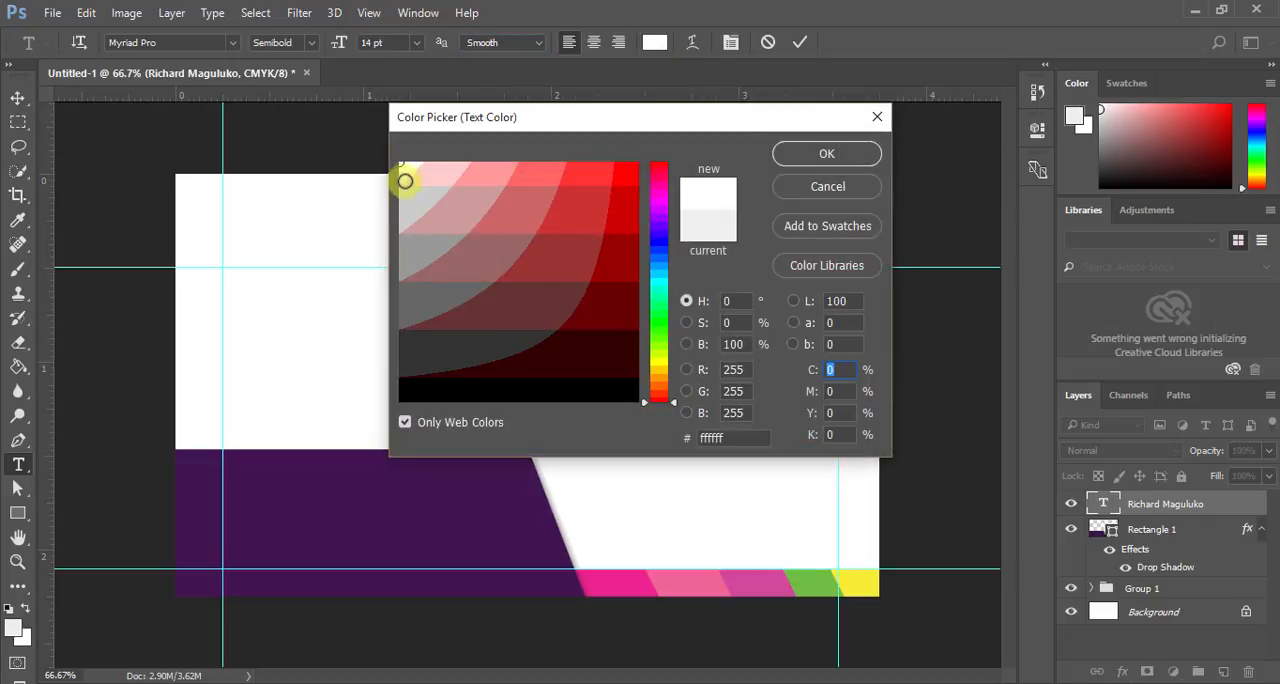
left_click(412, 424)
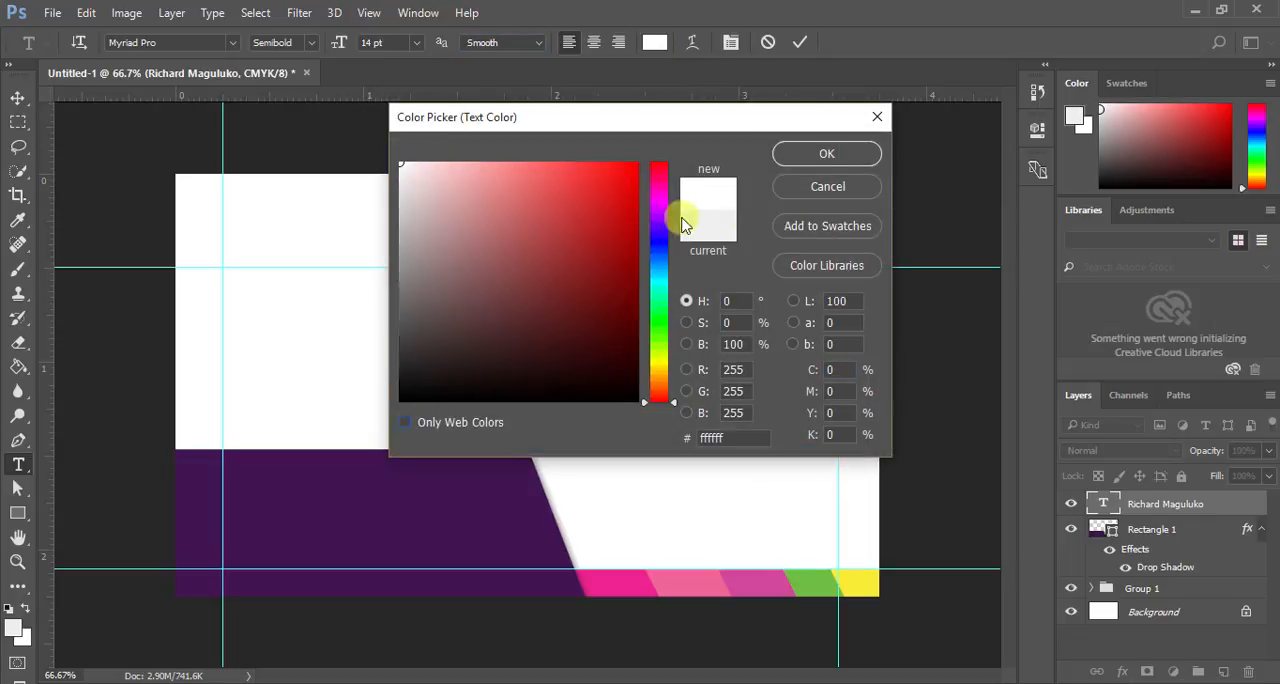
left_click(827, 154)
left_click(799, 42)
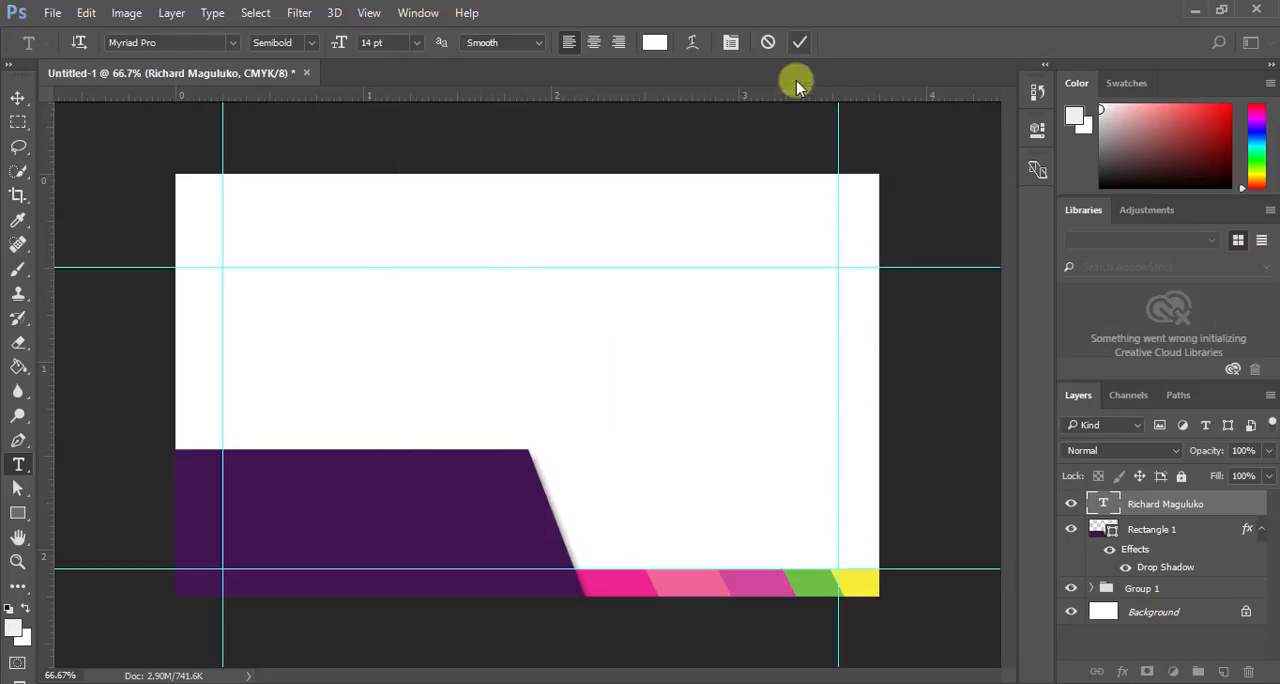
- Turn off automatic layer selection and move the name text onto the purple shape, starting at the left vertical guide
left_click(17, 97)
left_click_drag(403, 277, 331, 490)
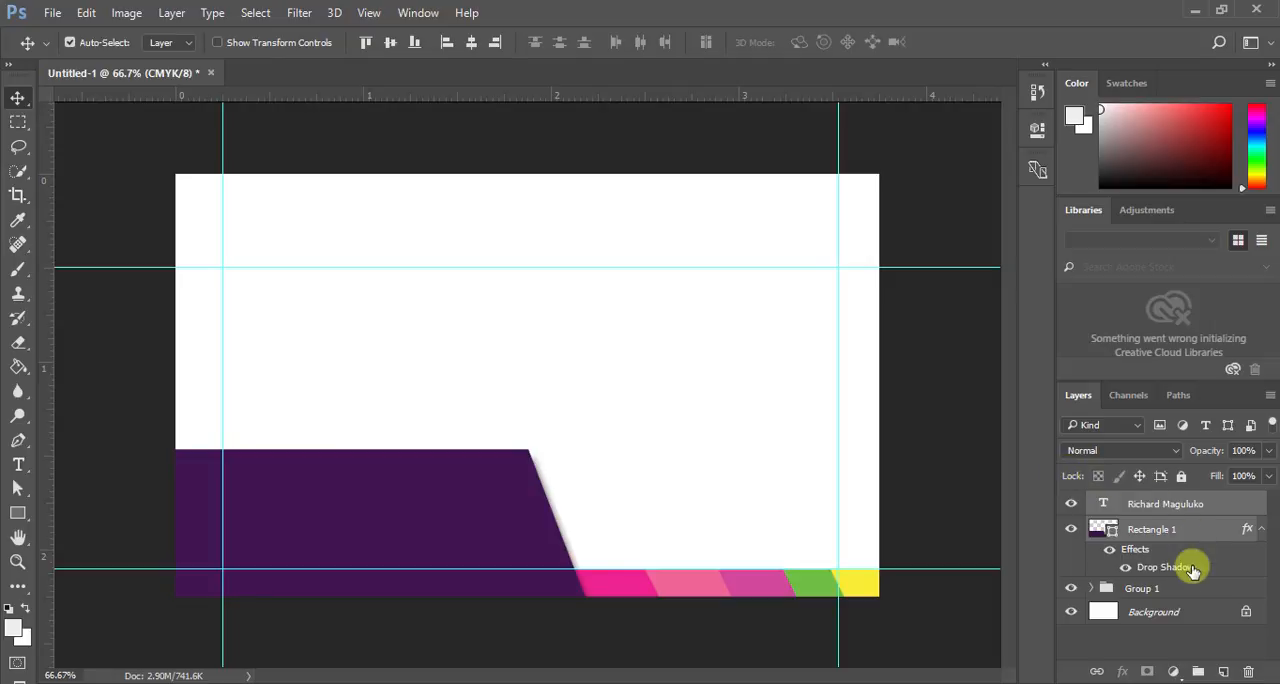
left_click(1163, 530)
left_click(1157, 501)
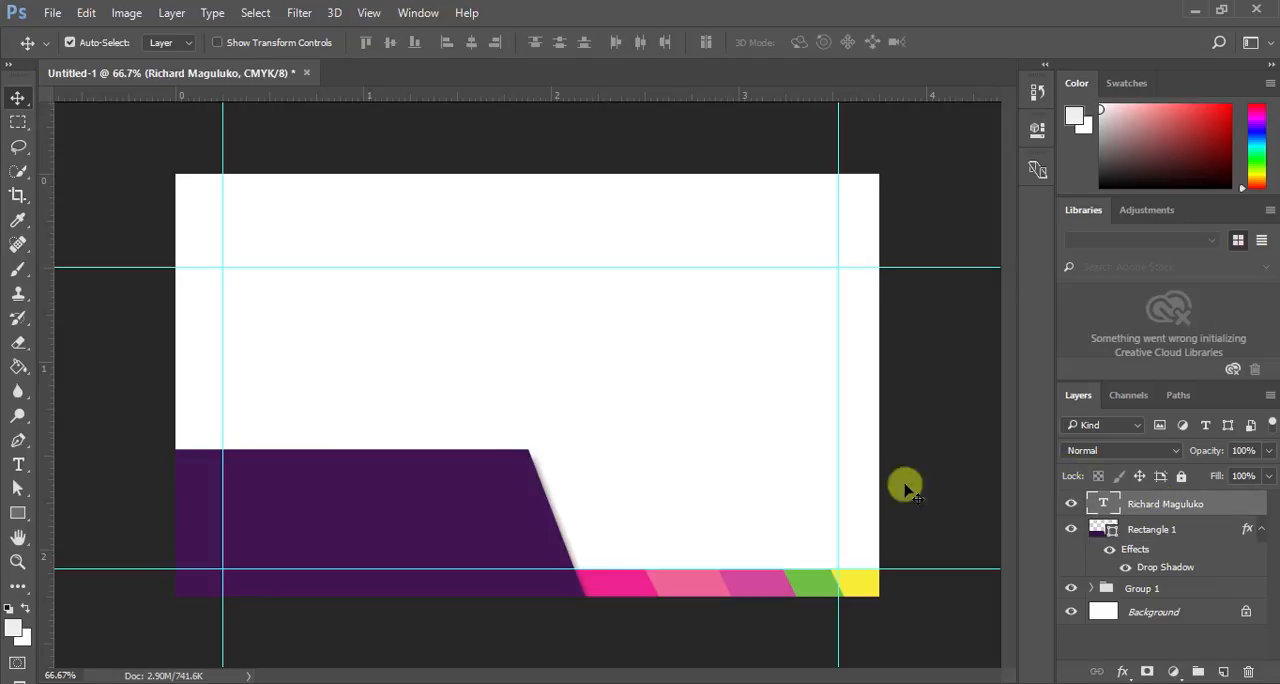
left_click(376, 267)
left_click(106, 48)
left_click(380, 280)
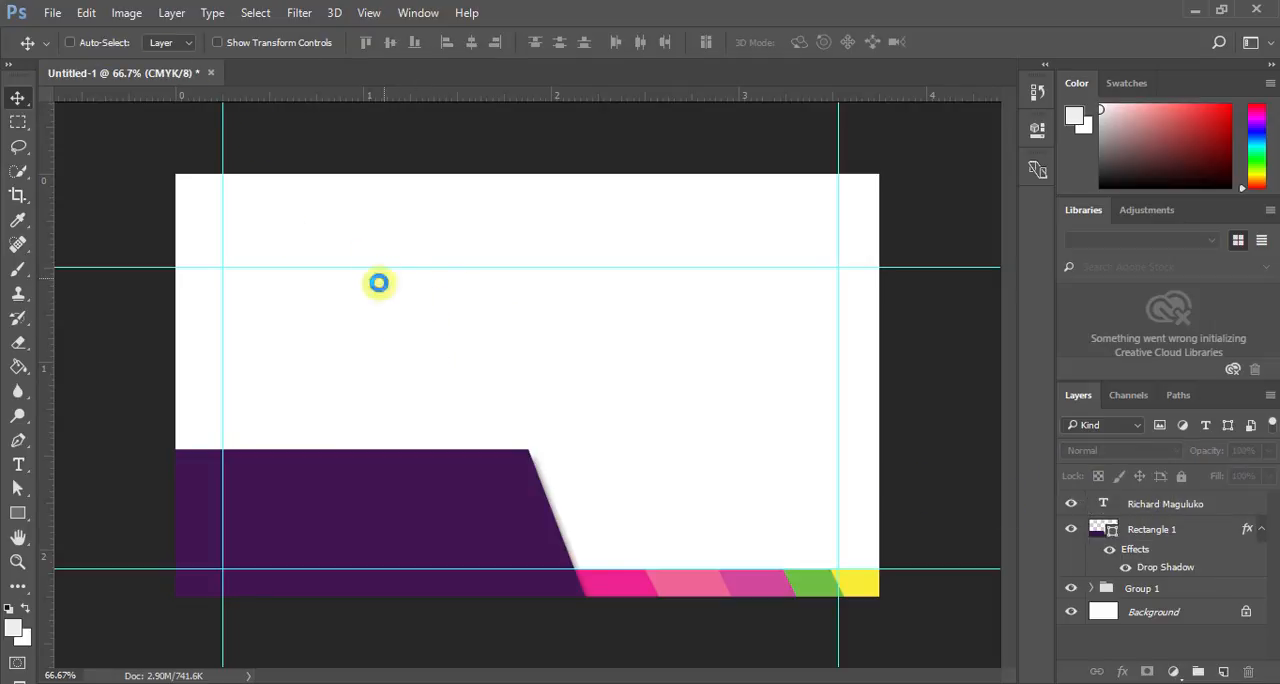
left_click(677, 270)
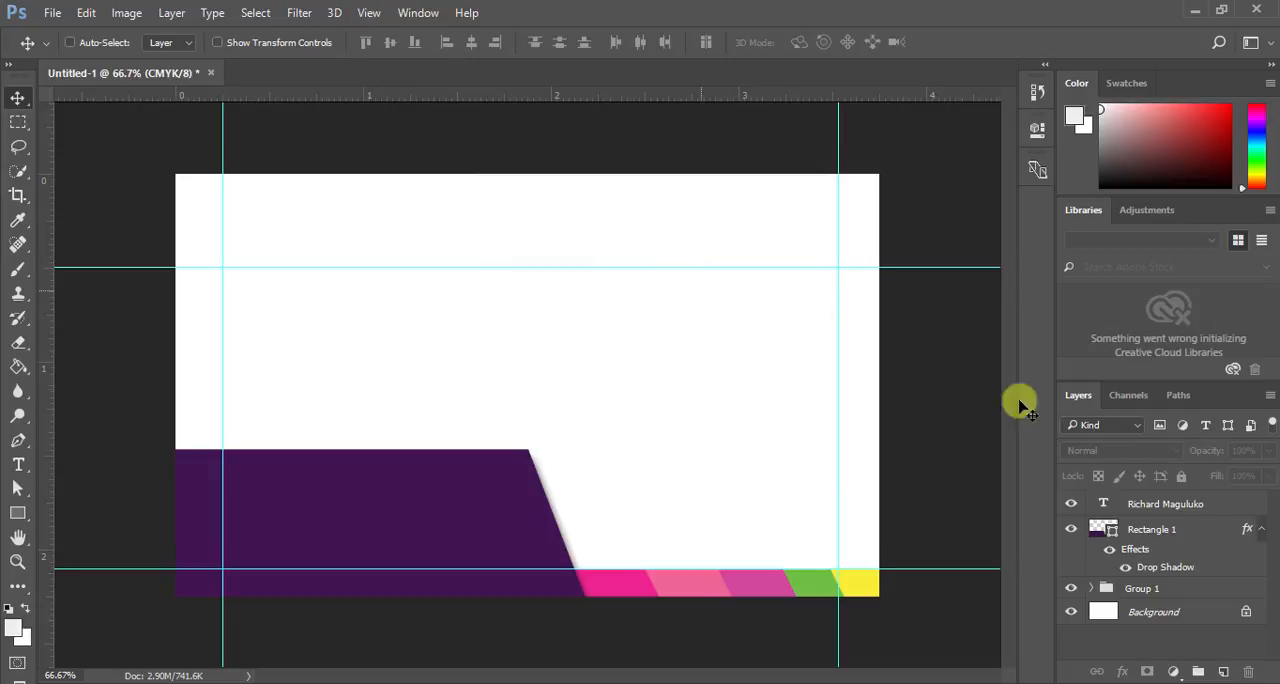
left_click(1150, 504)
left_click_drag(414, 291, 298, 456)
- Change the name text's font to Microsoft PhagsPa Regular and its size to 12 pt
double_click(1103, 504)
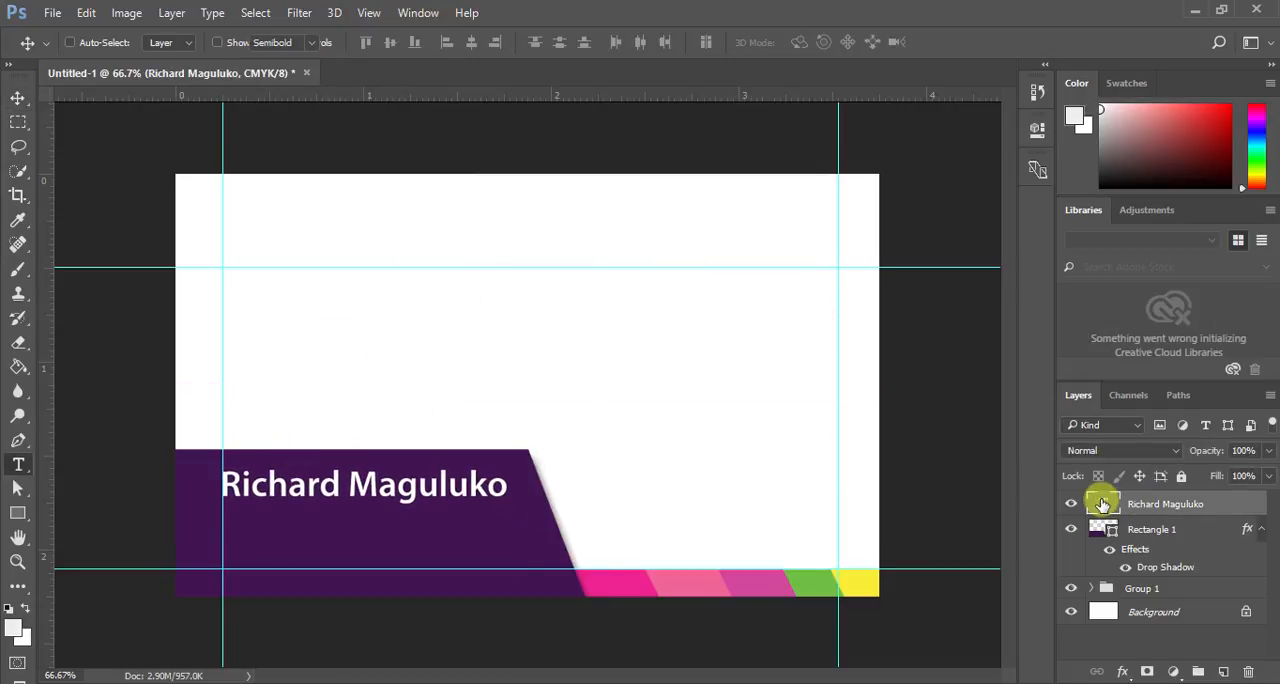
left_click(312, 44)
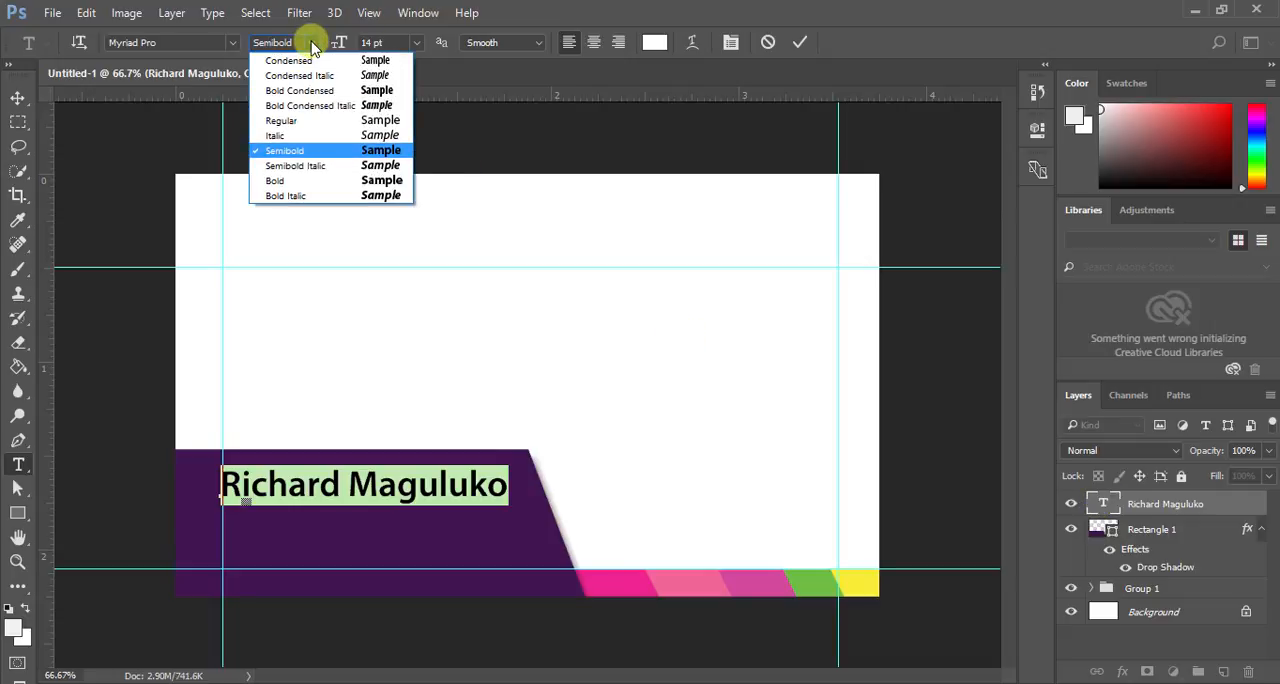
left_click(227, 42)
left_click(228, 45)
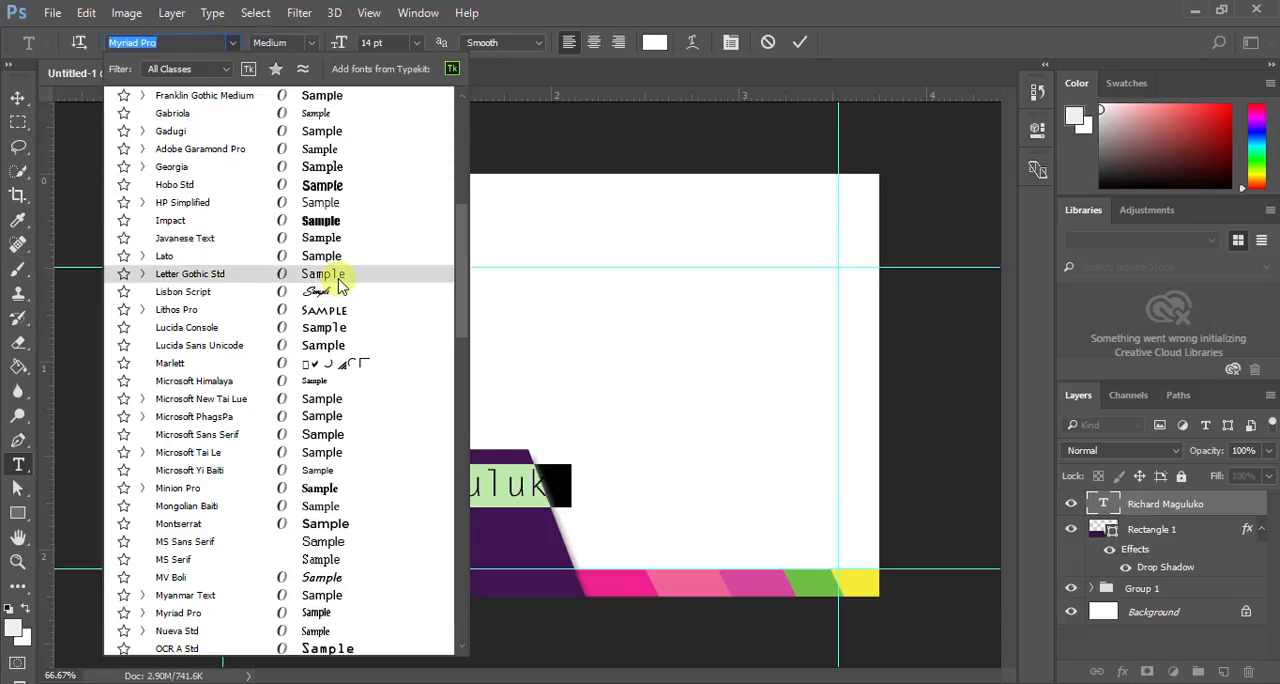
left_click(337, 416)
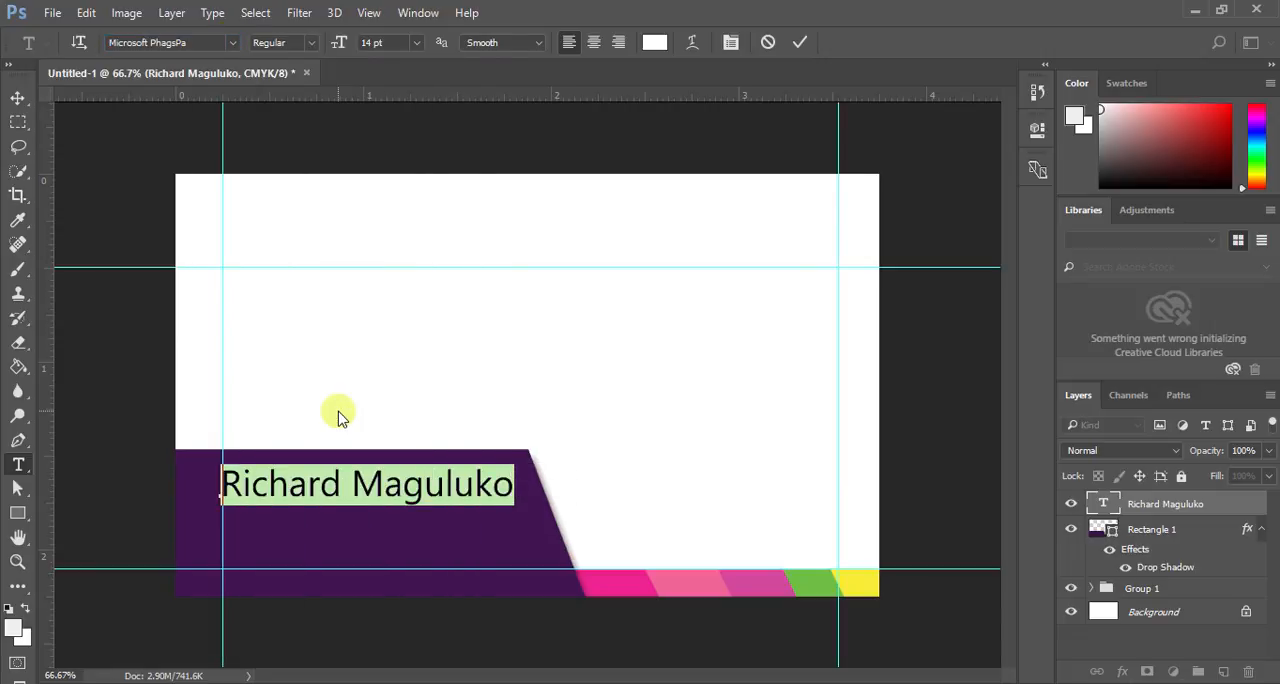
left_click(418, 43)
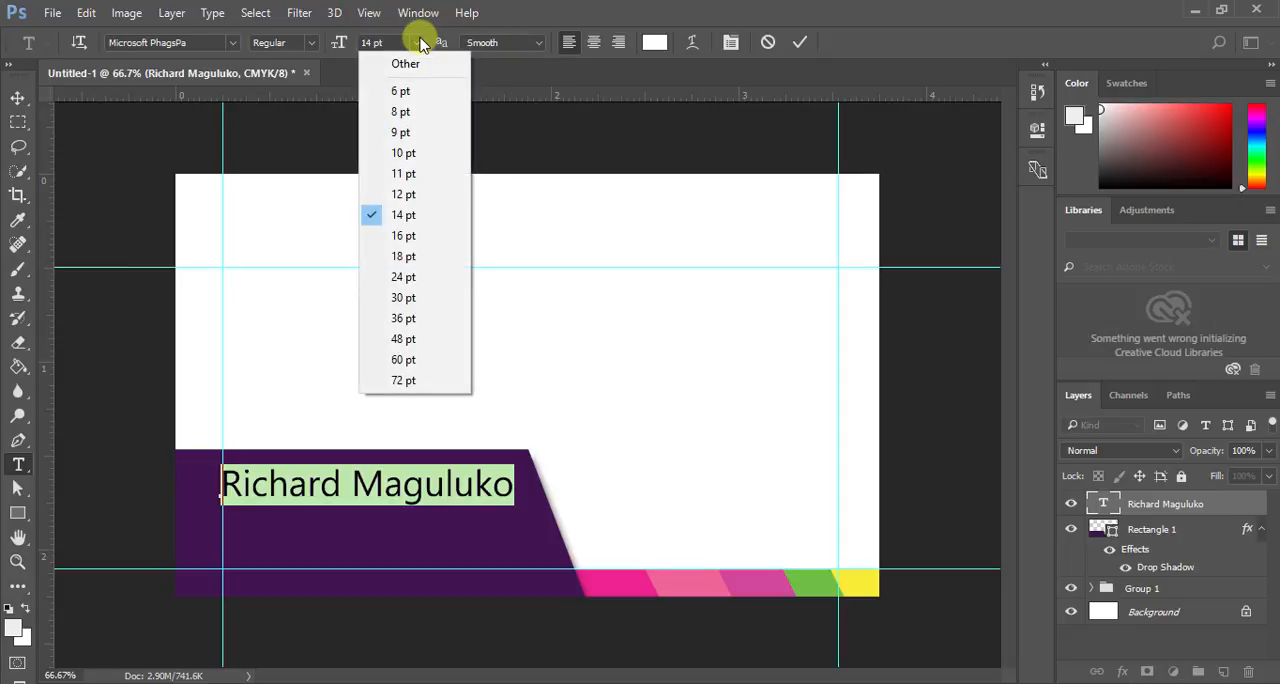
left_click(408, 200)
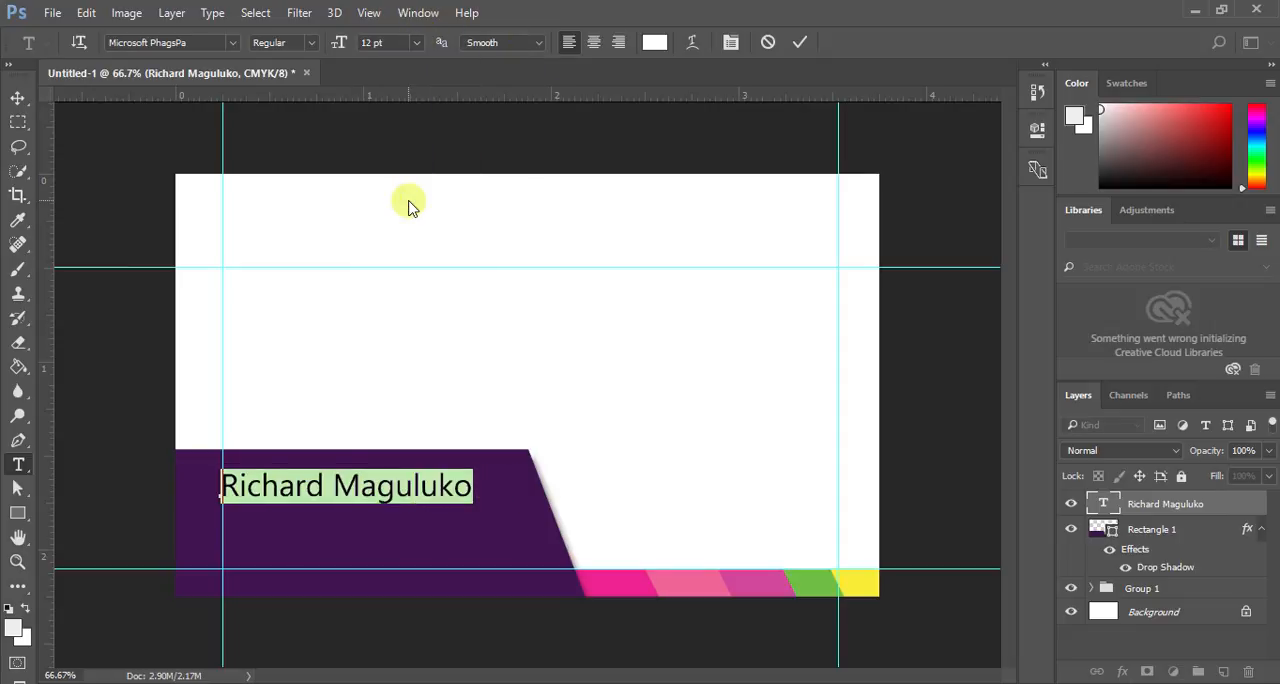
left_click(800, 44)
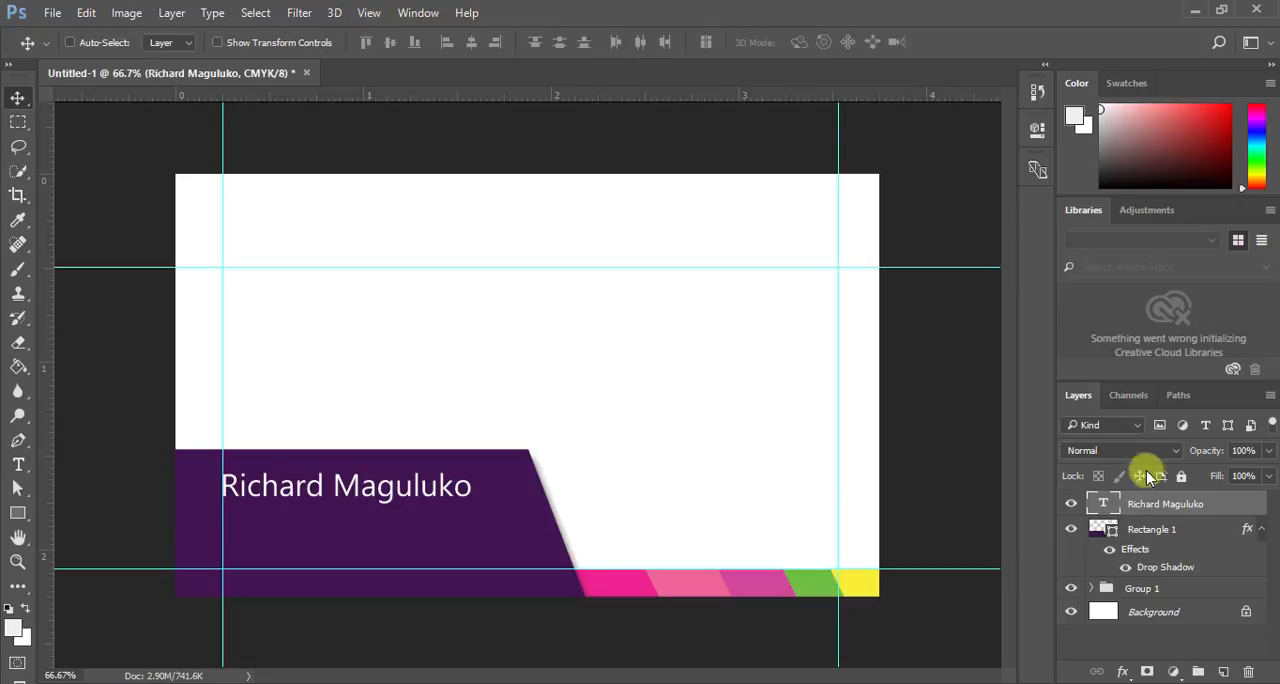
- Duplicate the name text layer and place the copy directly below the original, aligned with its left edge
left_click_drag(1102, 500, 1223, 671)
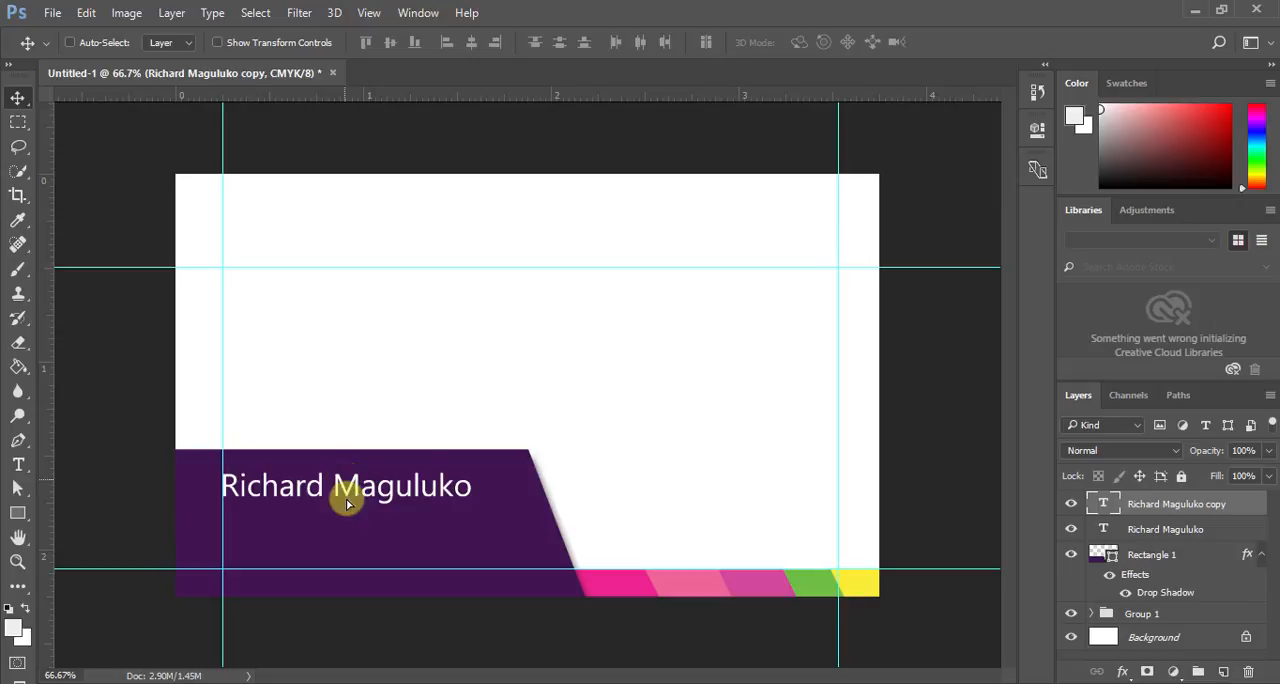
left_click_drag(345, 485, 348, 519)
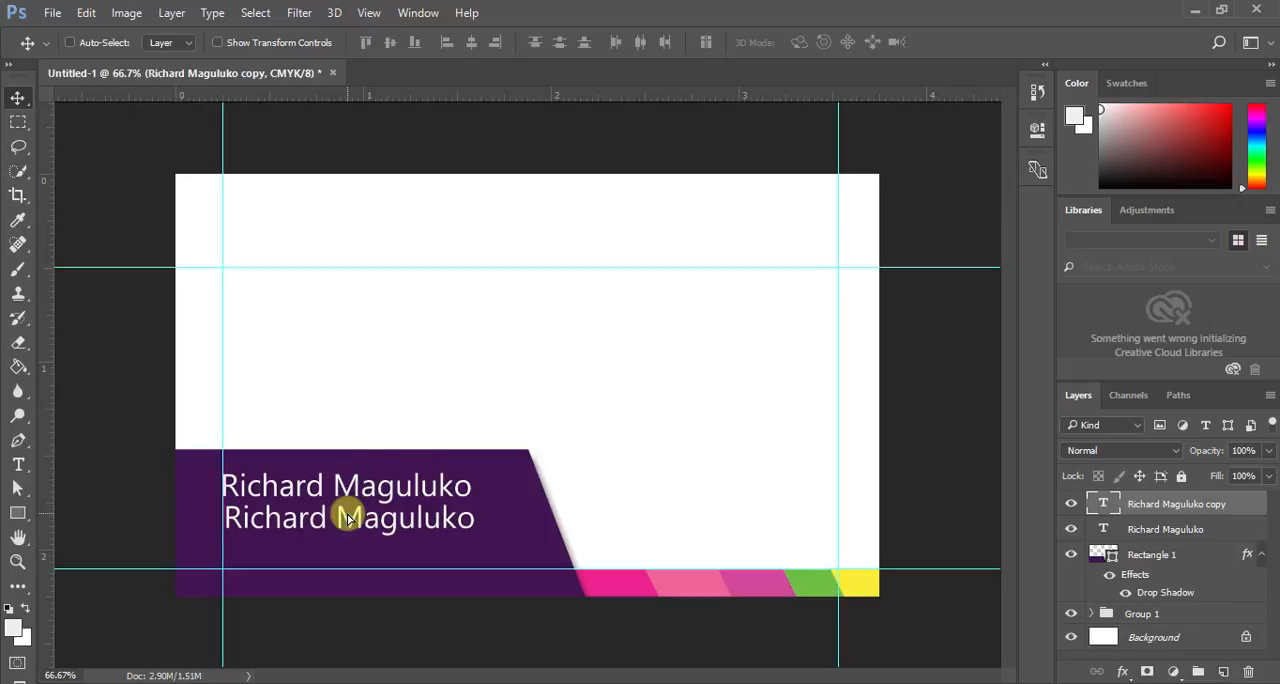
key("Left")
key("Left")
key("Left")
key("Left")
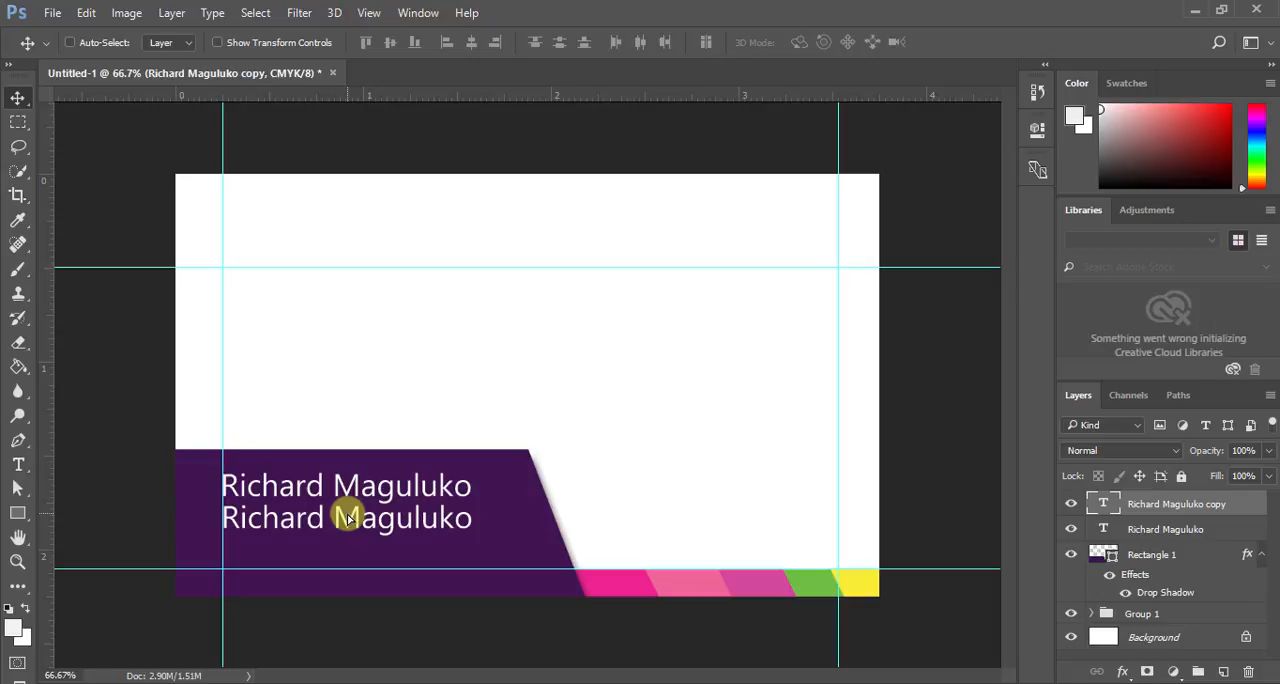
- Set the font style of the original, upper name line to Bold
left_click(1120, 530)
double_click(1105, 530)
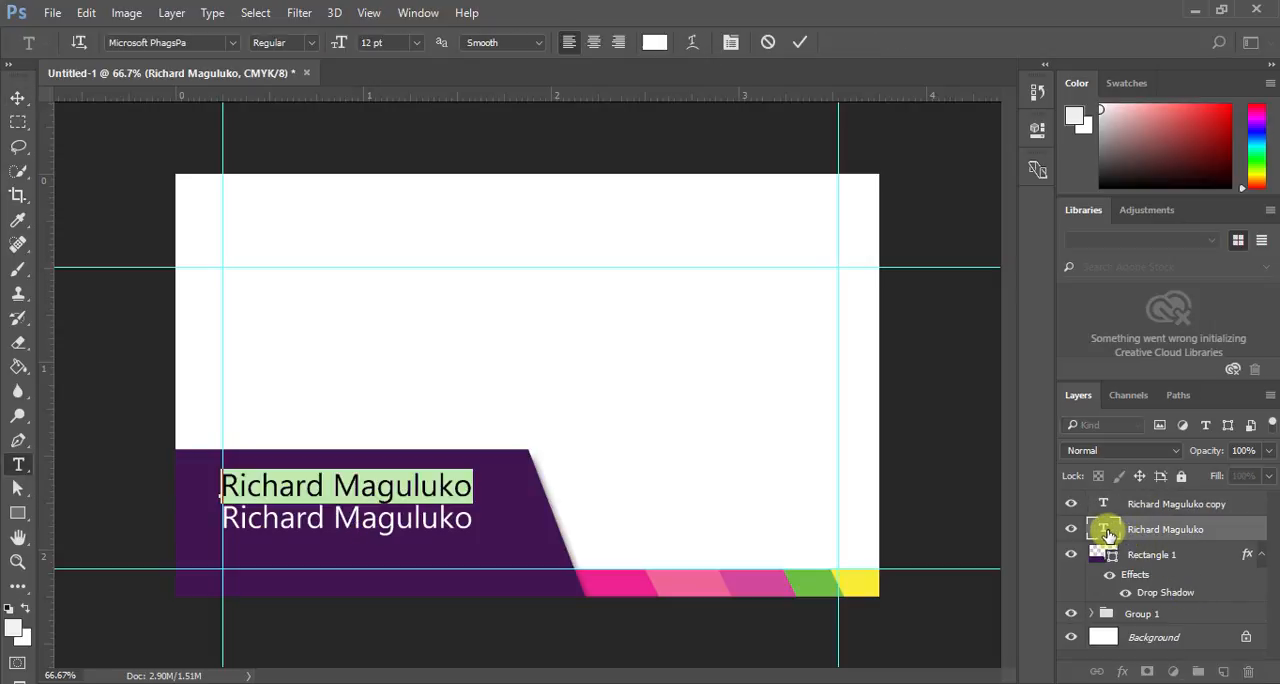
left_click(314, 41)
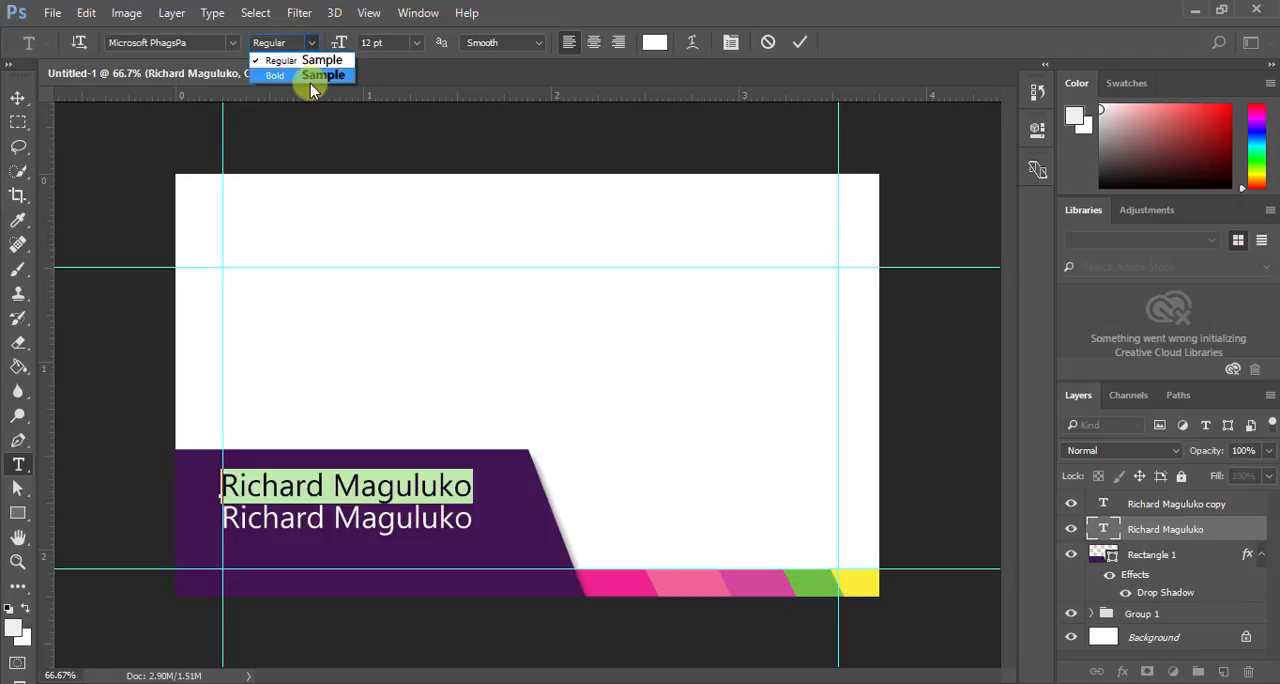
left_click(310, 77)
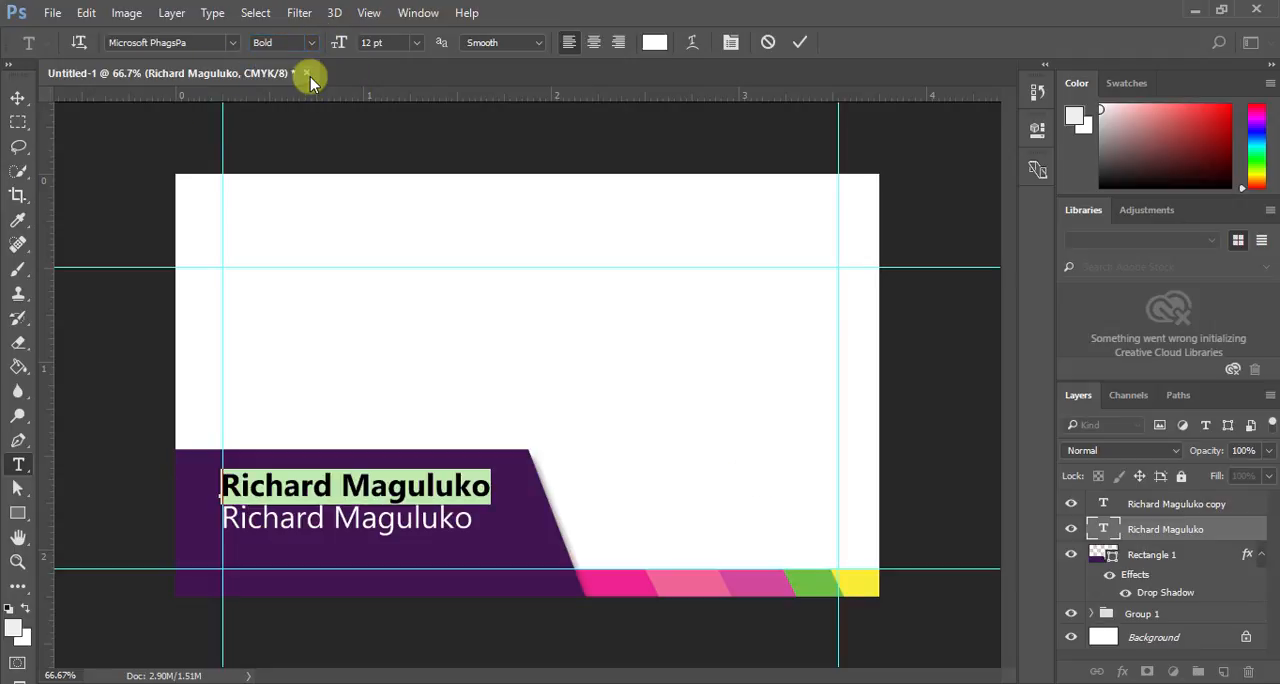
left_click(806, 42)
key("v")
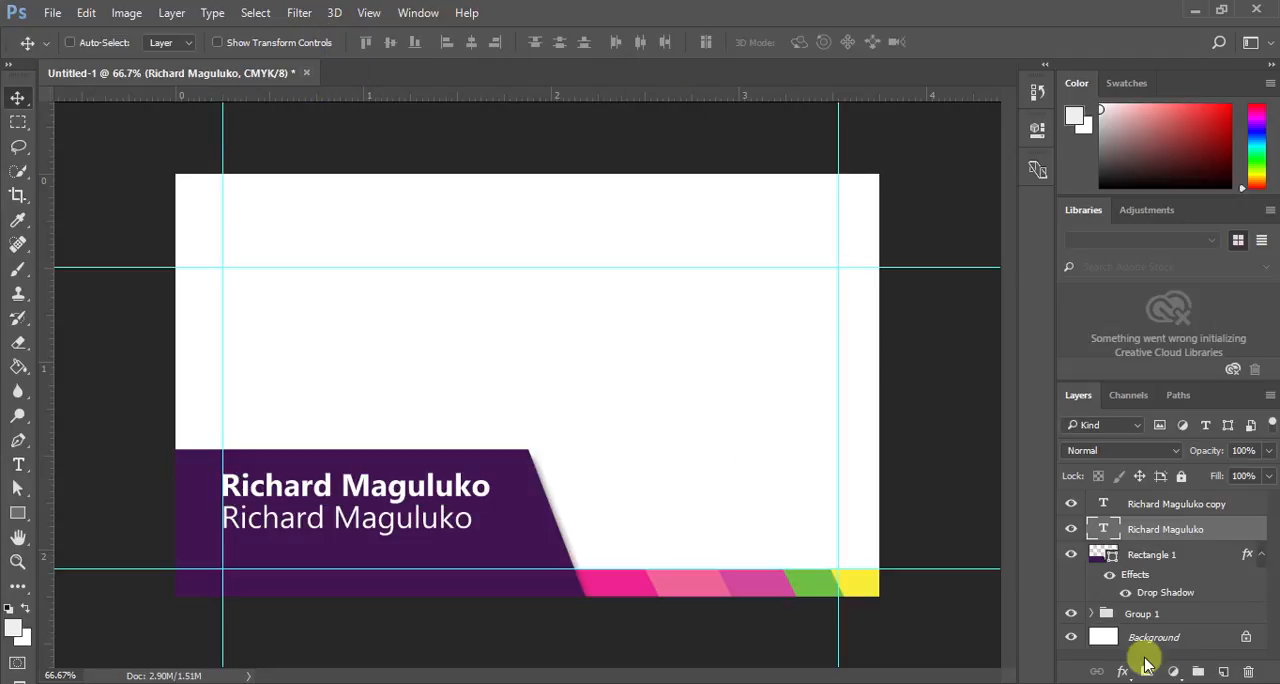
- Replace the text of the duplicated lower line with "Graphics Designer"
left_click(1107, 505)
double_click(1107, 505)
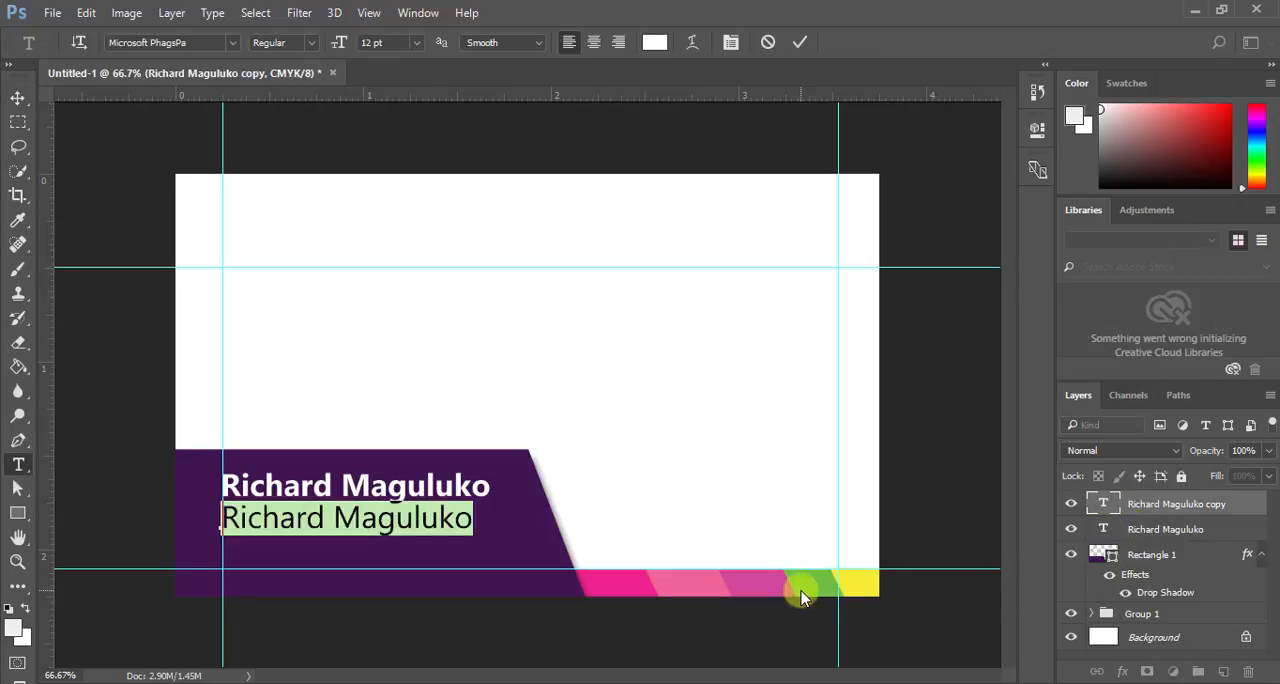
type("G")
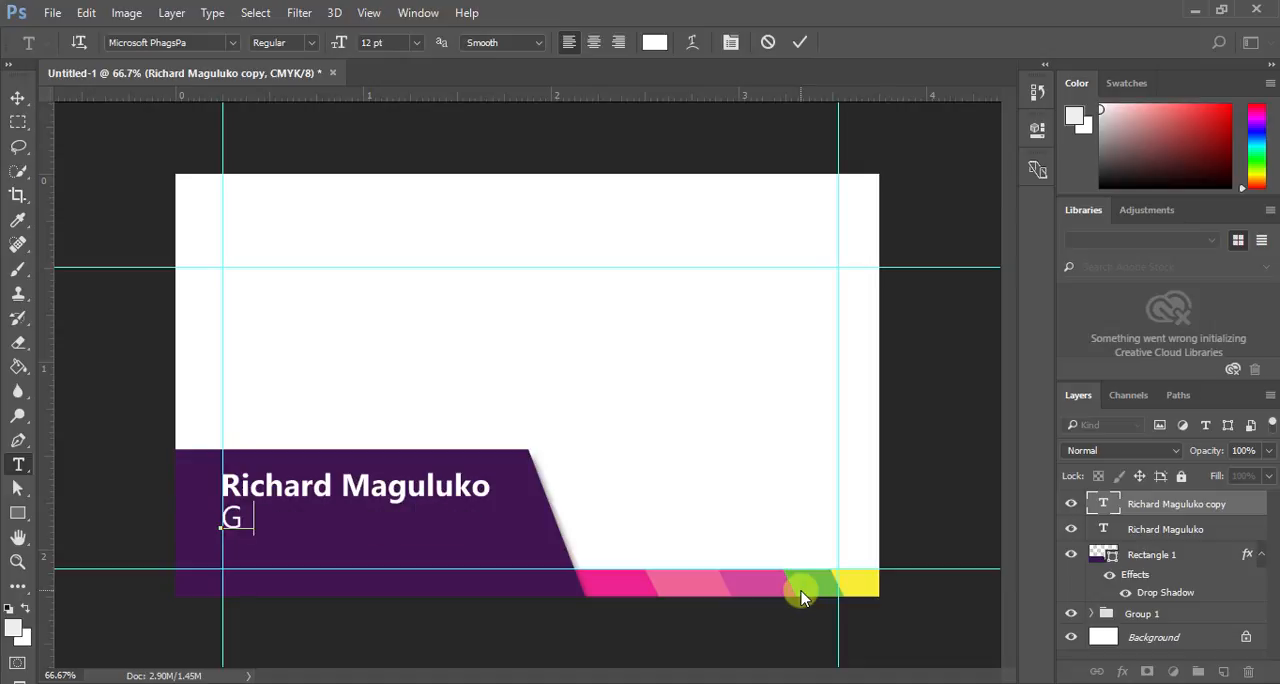
type("raphics ")
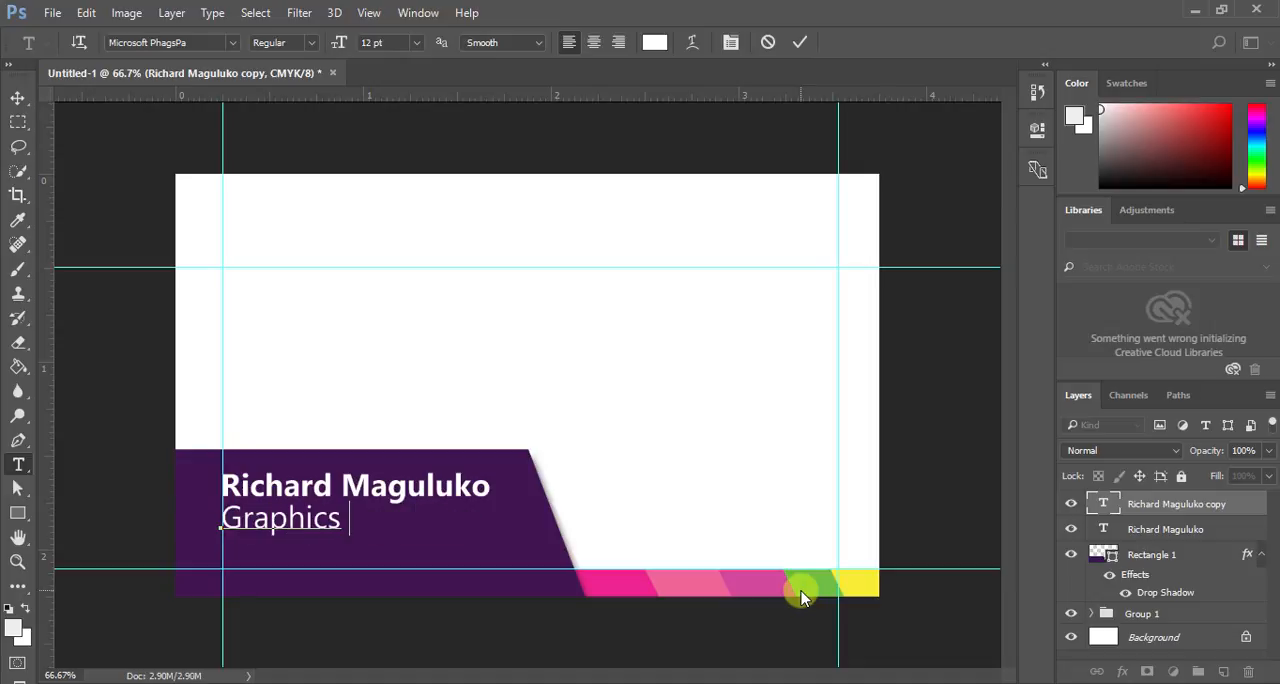
type("Designer")
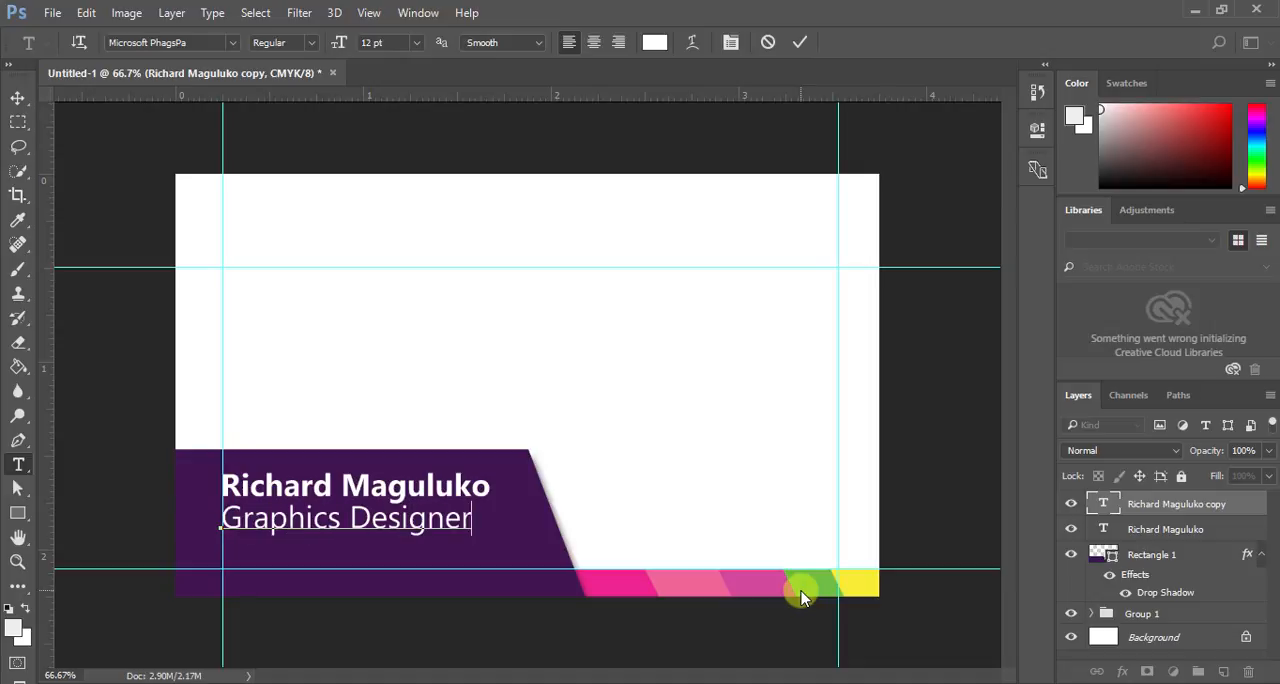
left_click(800, 42)
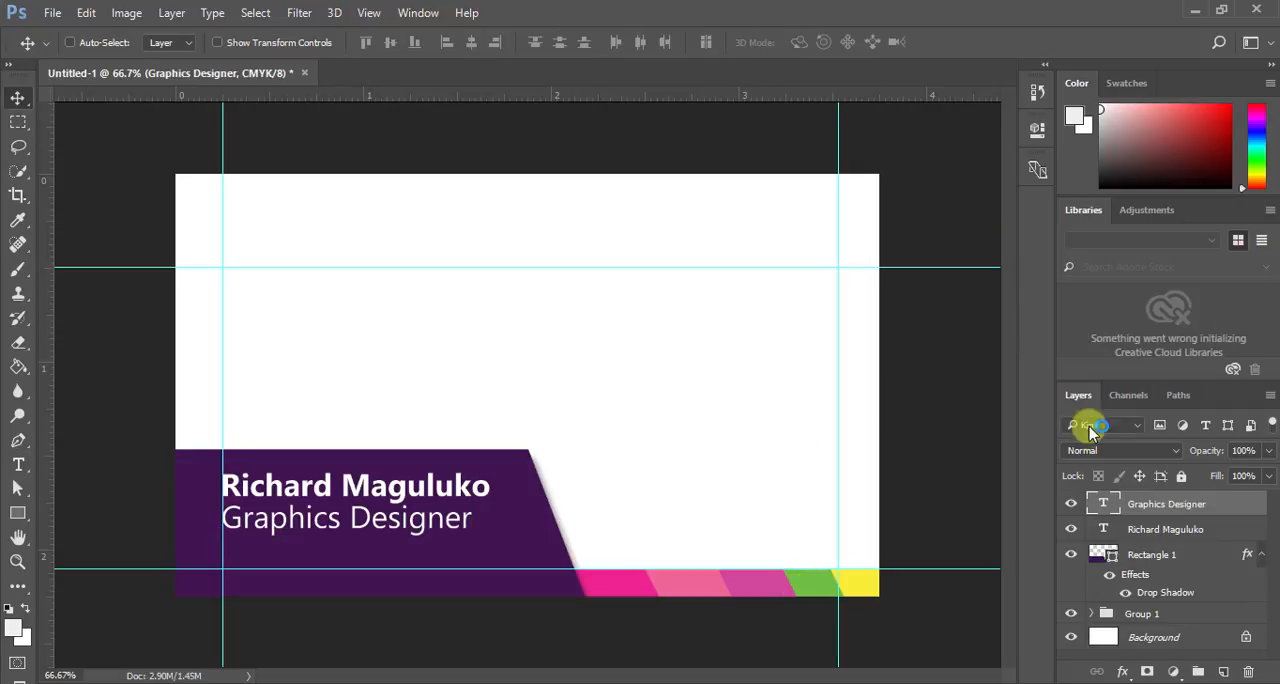
- Reduce the font size of the "Graphics Designer" line to 9 pt
double_click(1103, 504)
left_click(408, 42)
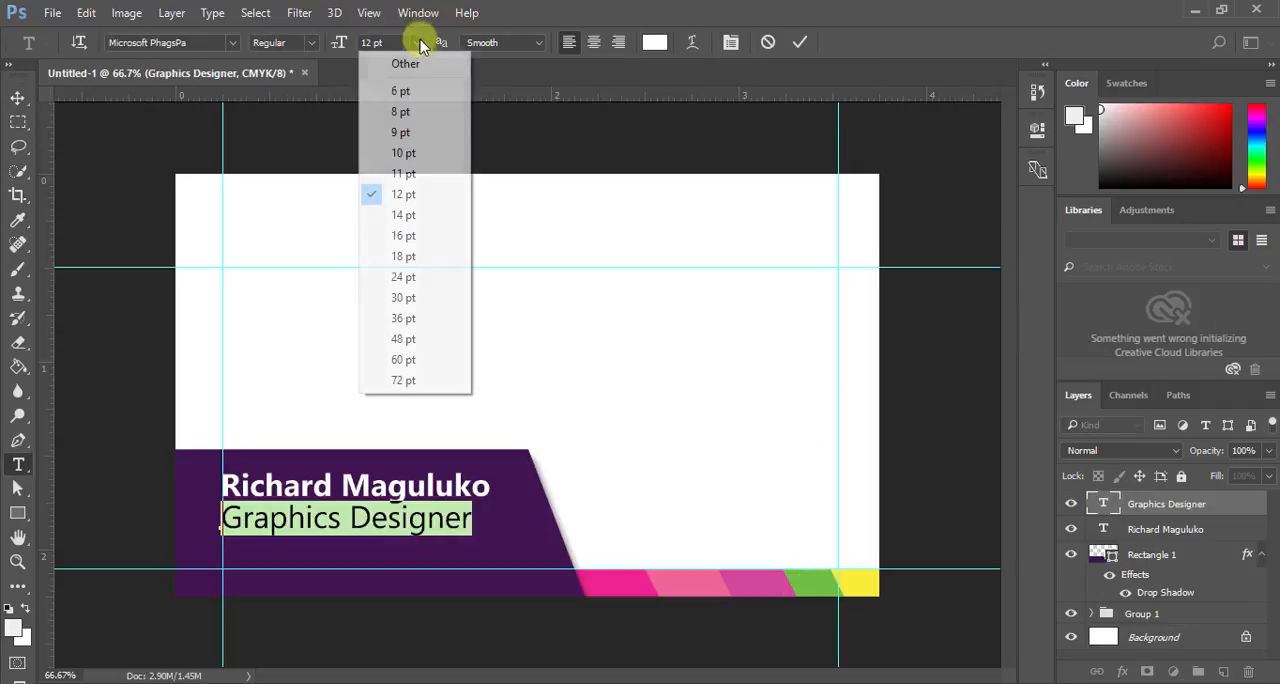
left_click(406, 133)
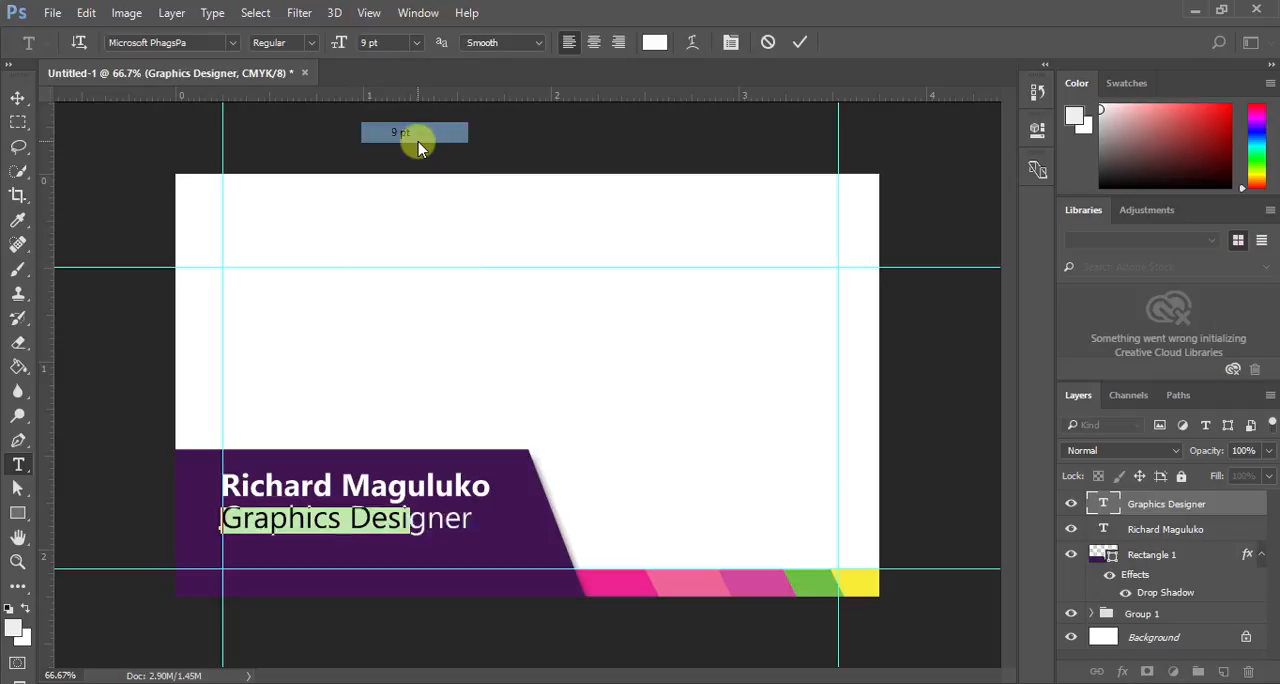
left_click(800, 42)
- Centre the "Graphics Designer" line beneath the name and nudge it up closer to the name
key("v")
left_click_drag(343, 524, 386, 527)
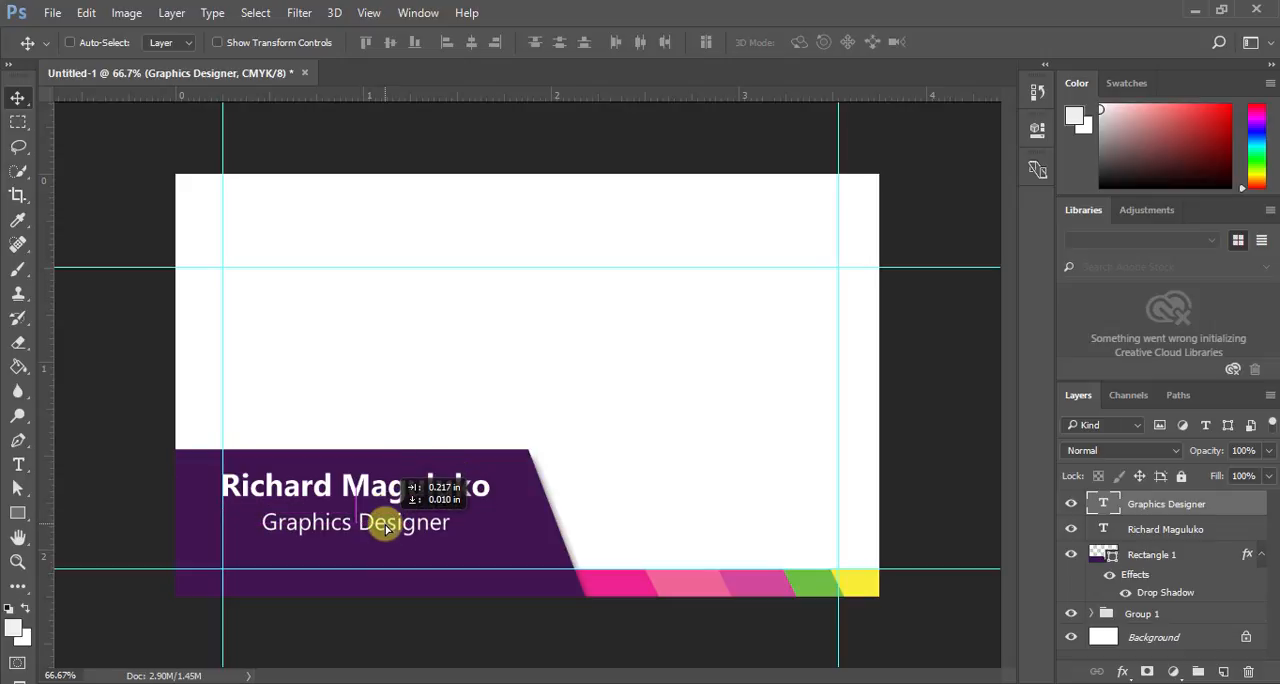
key("Up")
key("Up")
key("Up")
key("Up")
key("Up")
key("Up")
key("Up")
key("Up")
key("Up")
key("Up")
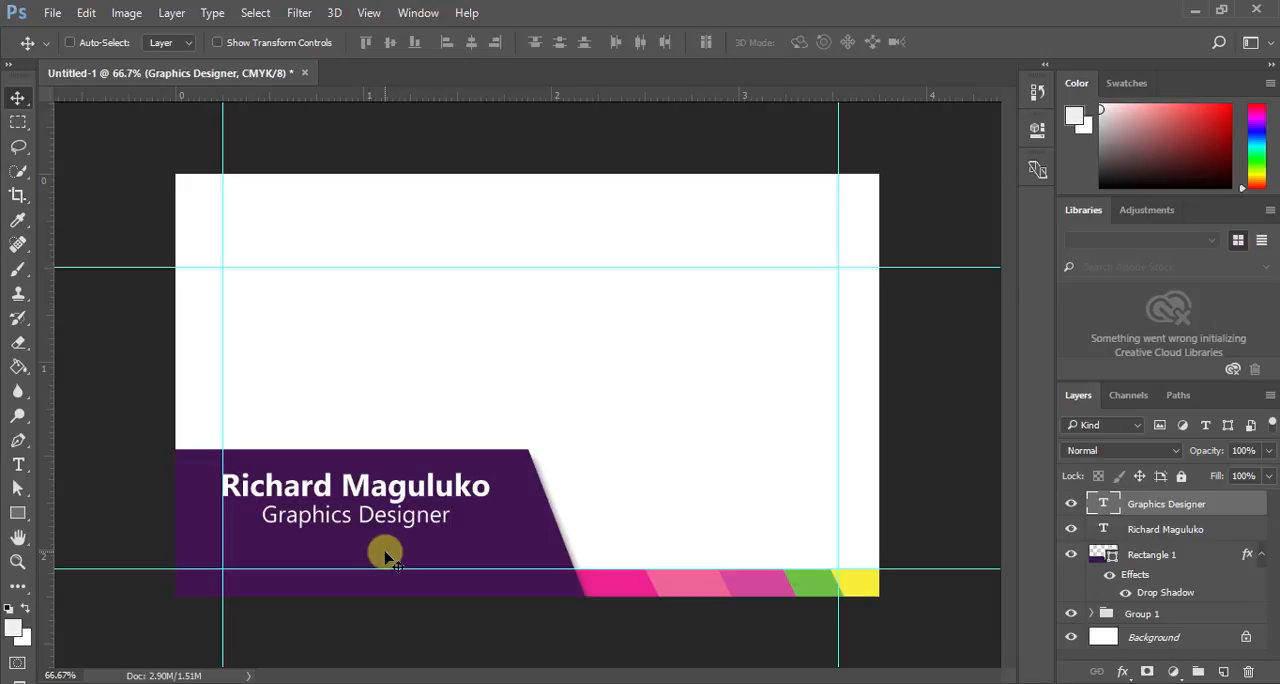
- Retype the cardholder's name on the upper text line entirely in capital letters
double_click(1090, 529)
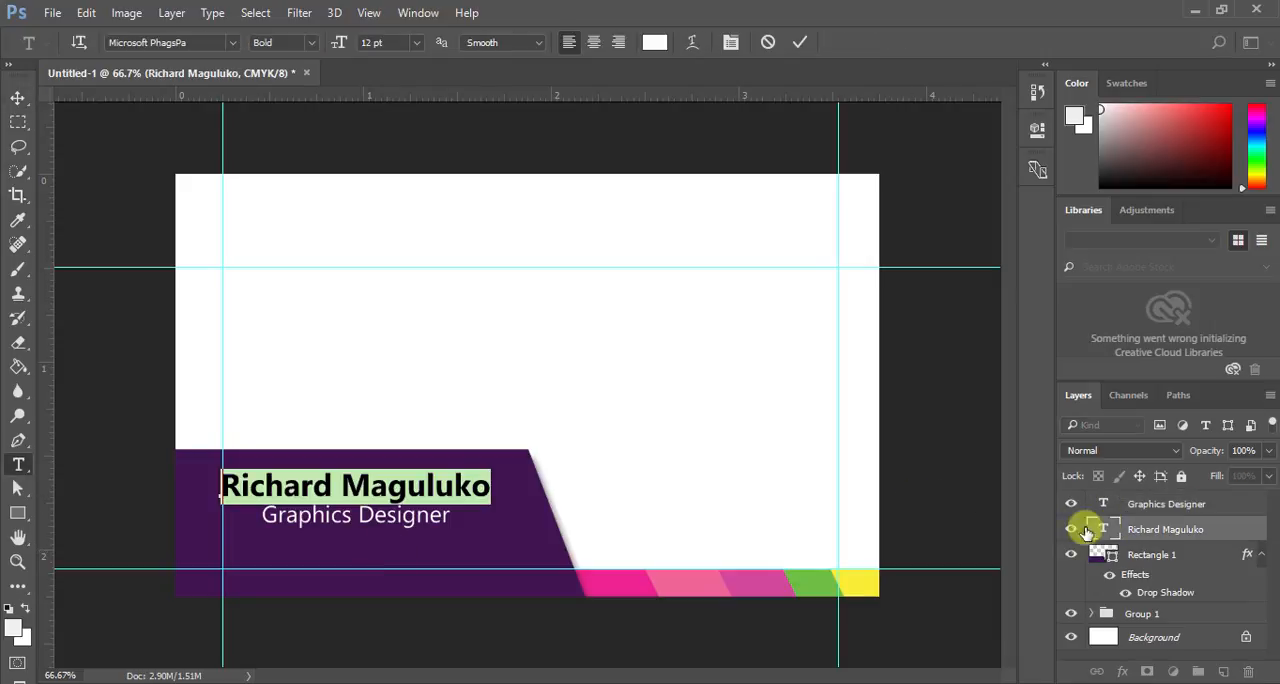
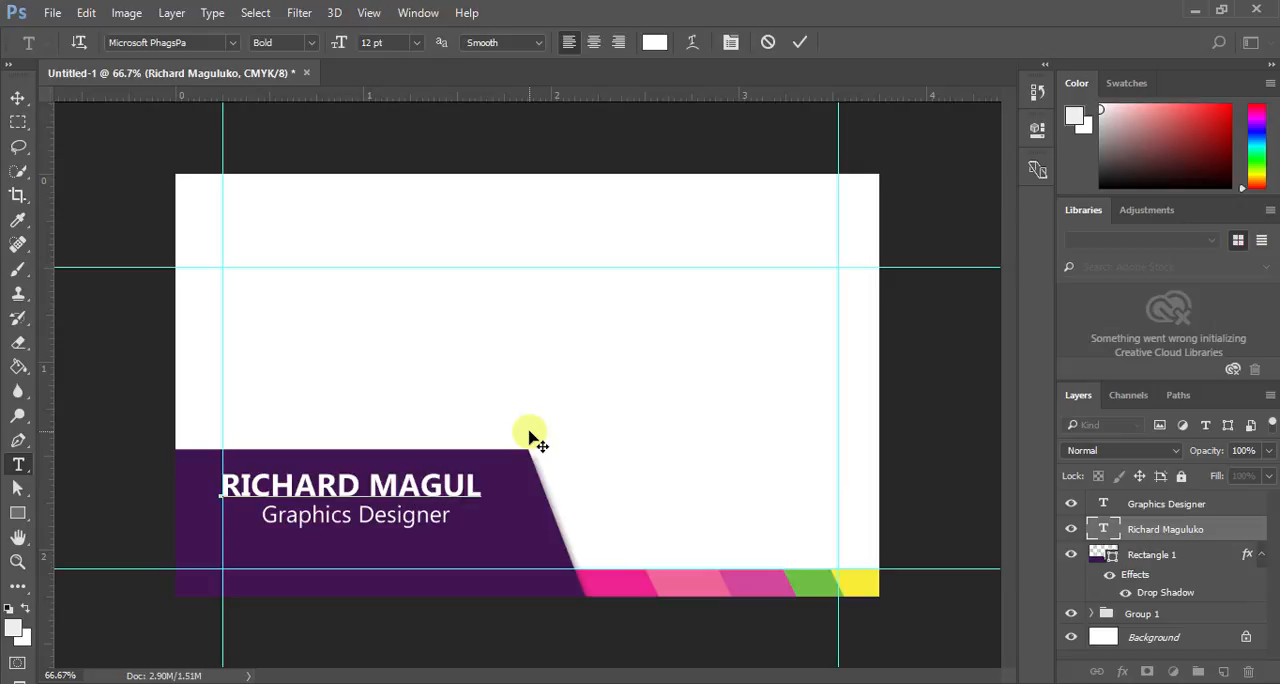
left_click(799, 41)
key("v")
- Reduce the capitalised name line to 10 pt and nudge it slightly to the right
double_click(1108, 532)
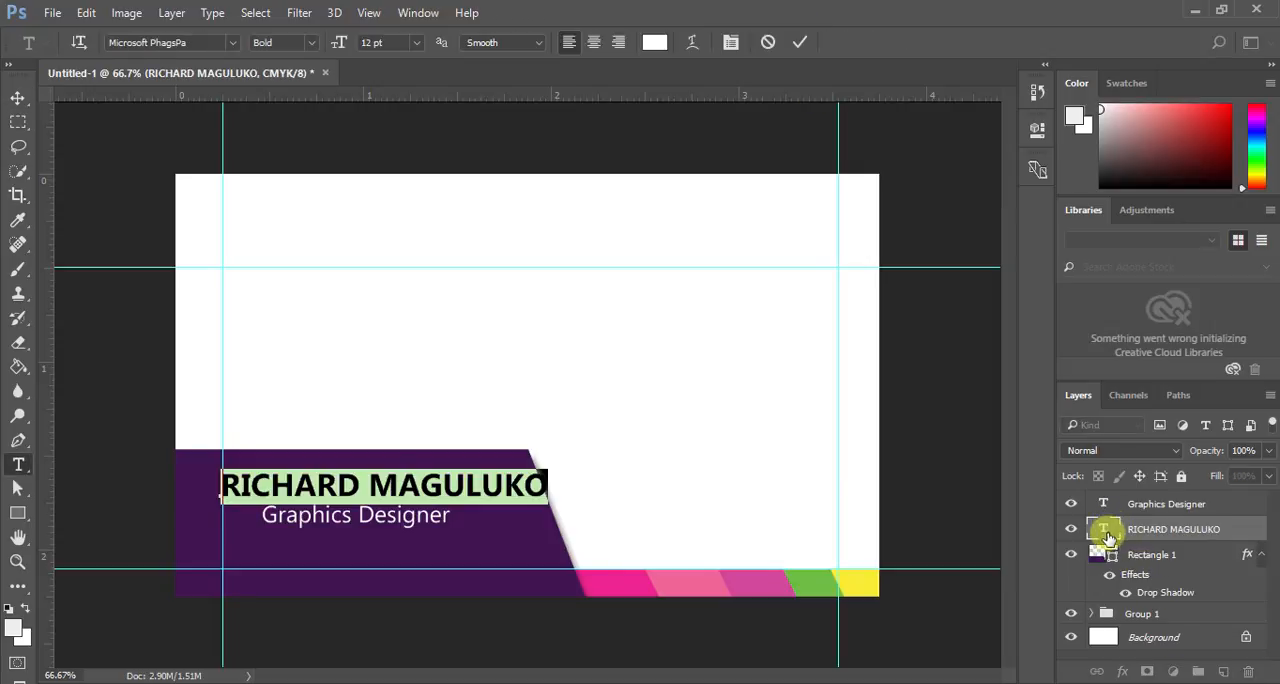
left_click(391, 42)
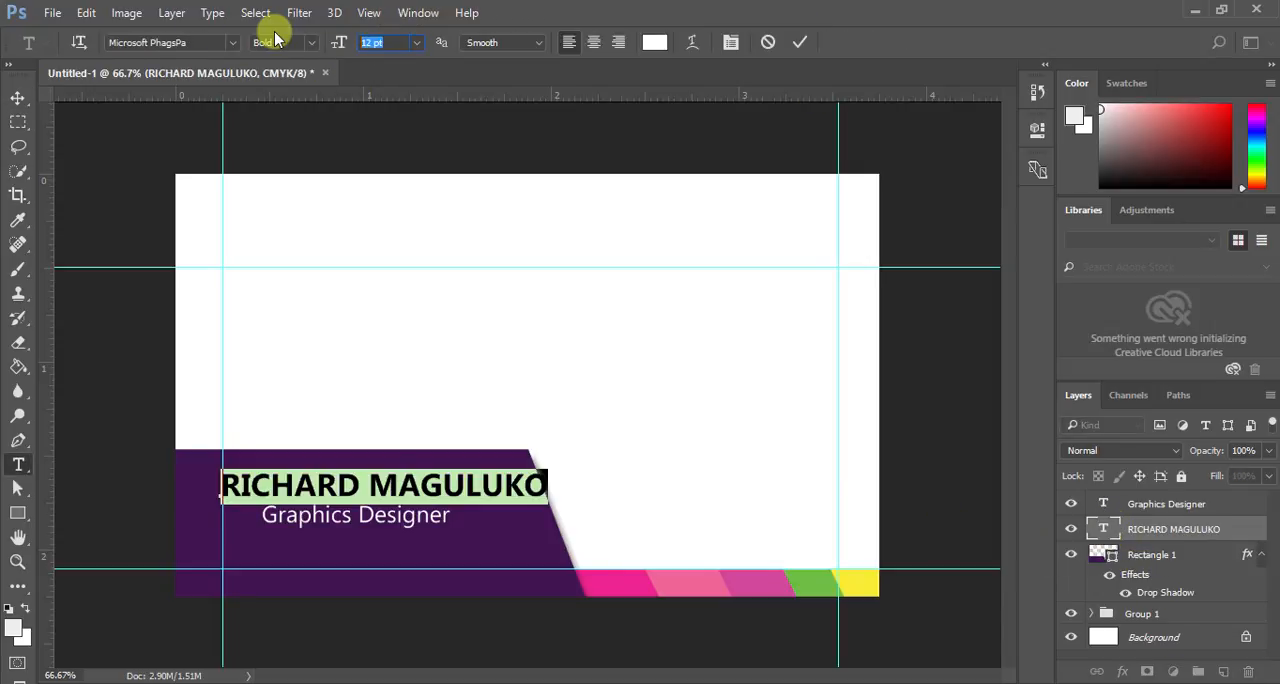
type("10")
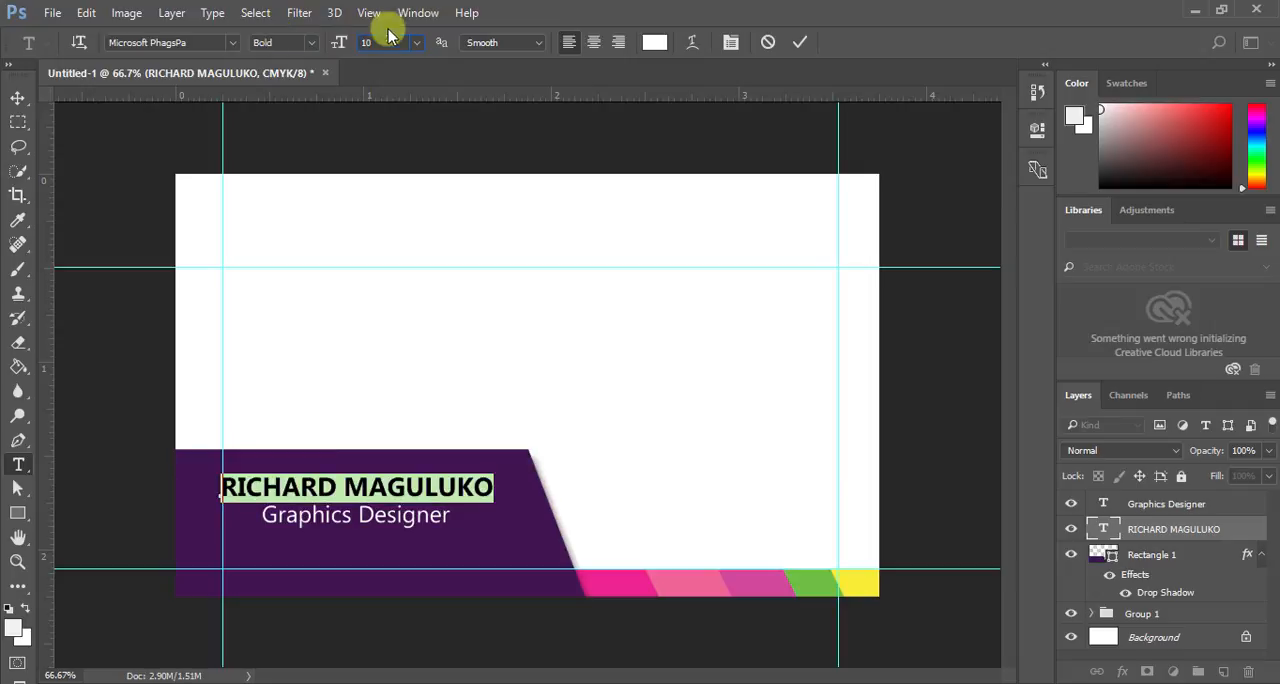
left_click(799, 42)
key("v")
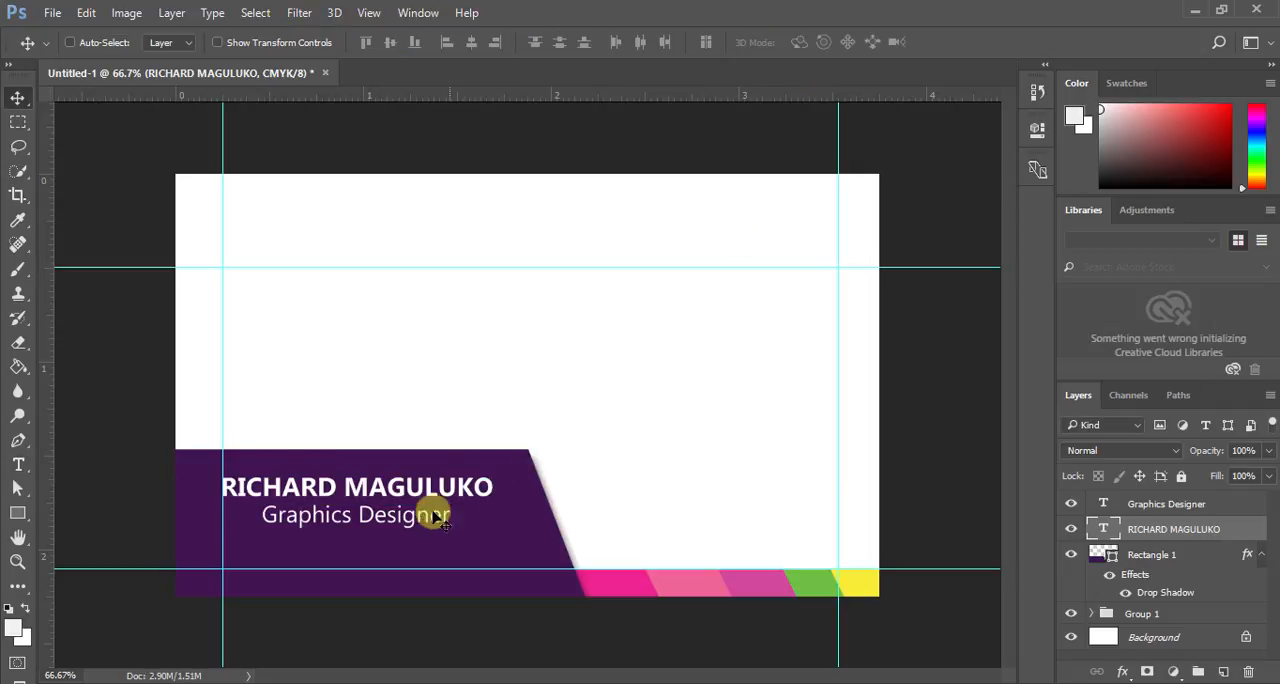
key("Right")
key("Right")
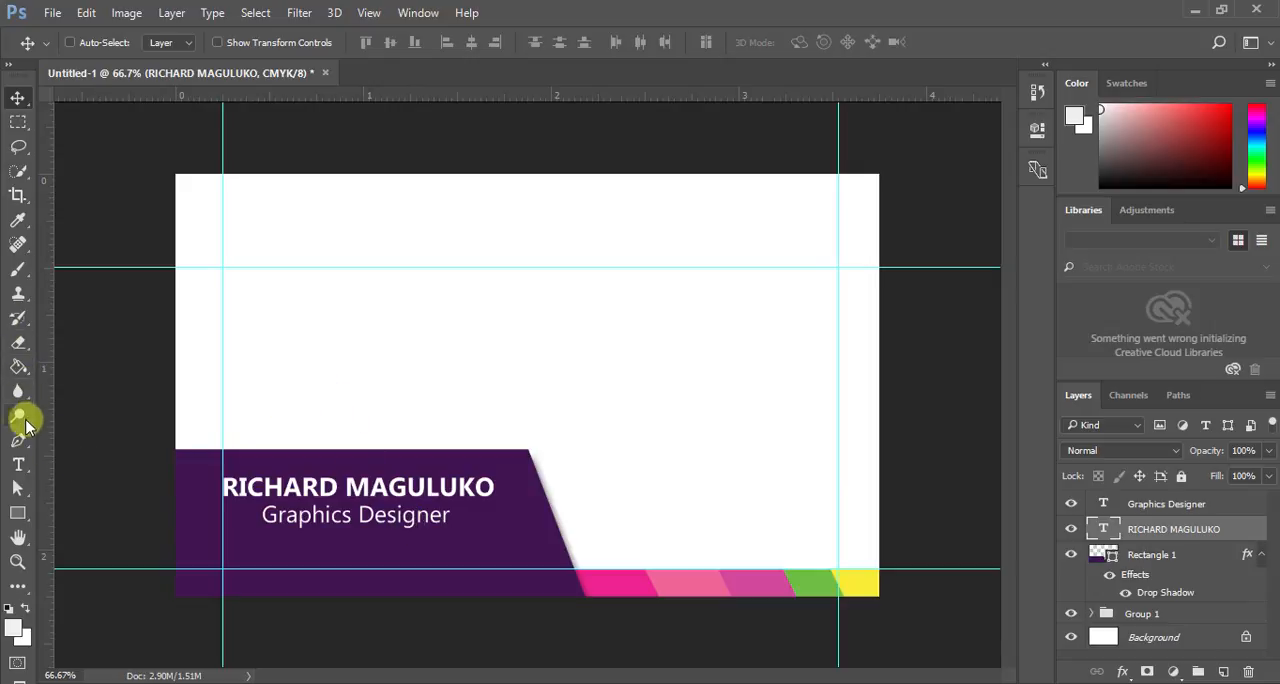
- Draw a light grey rectangle about 605 by 78 px extending right from the purple shape, and place its layer just above the Background
left_click(29, 507)
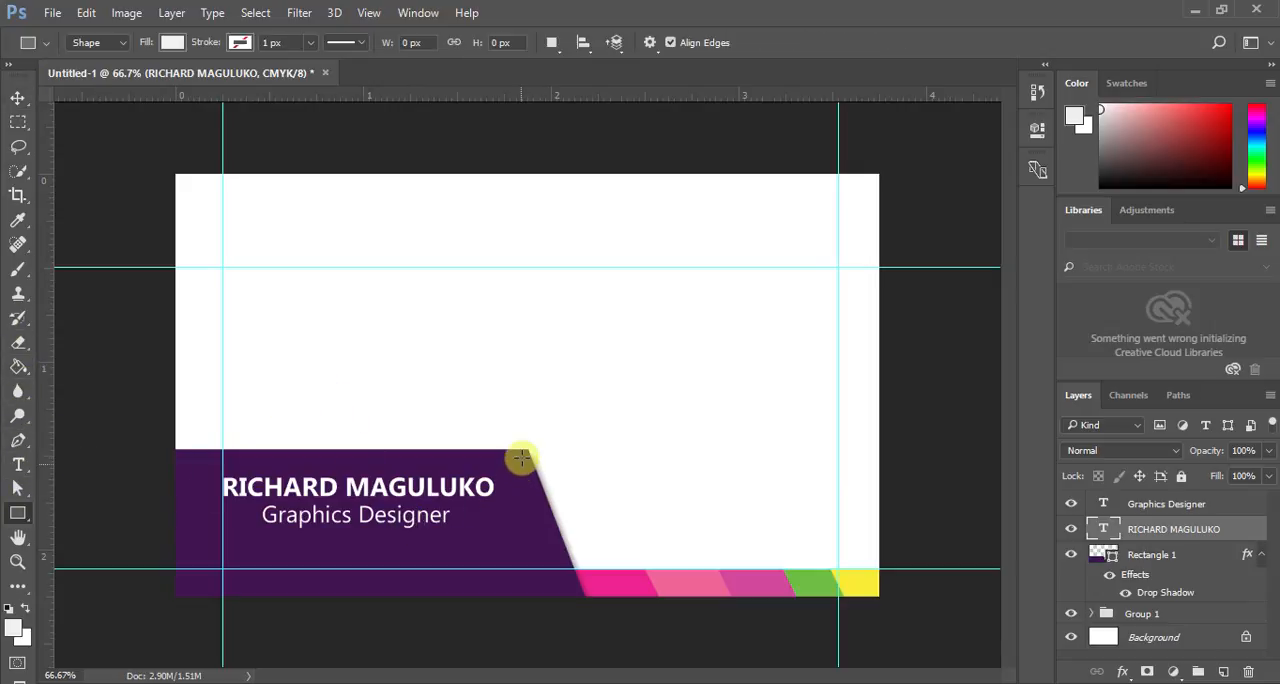
left_click_drag(522, 456, 899, 505)
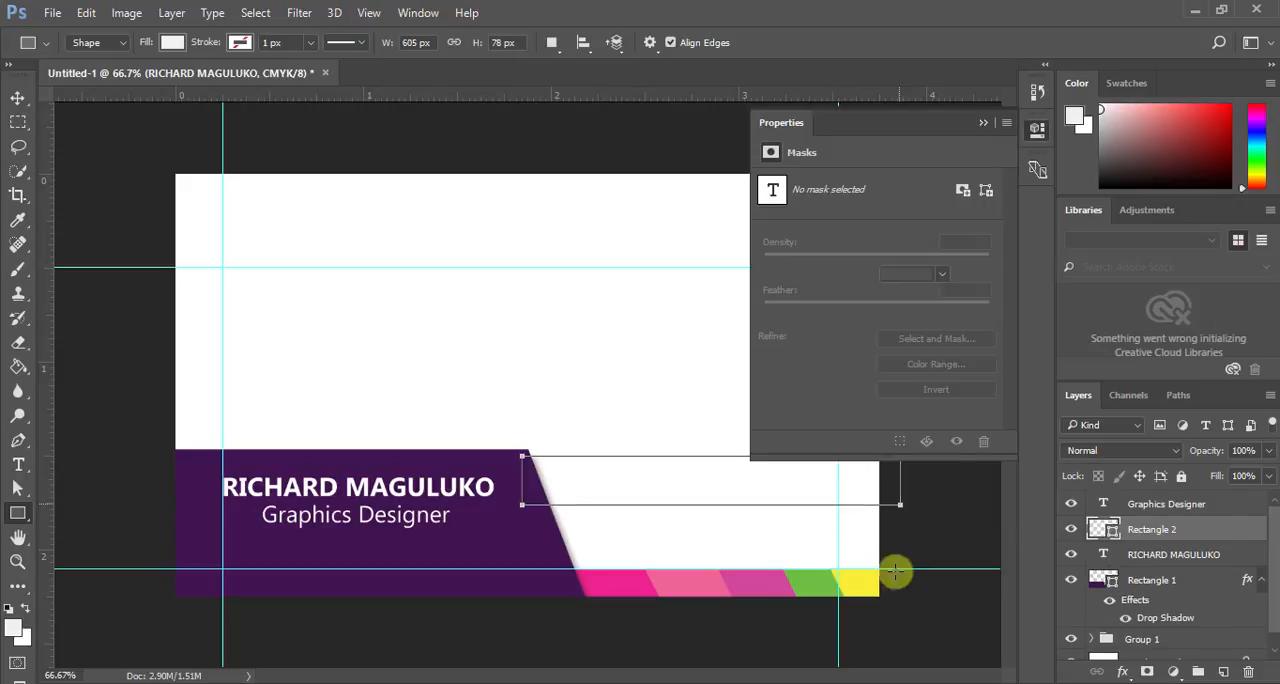
left_click(985, 123)
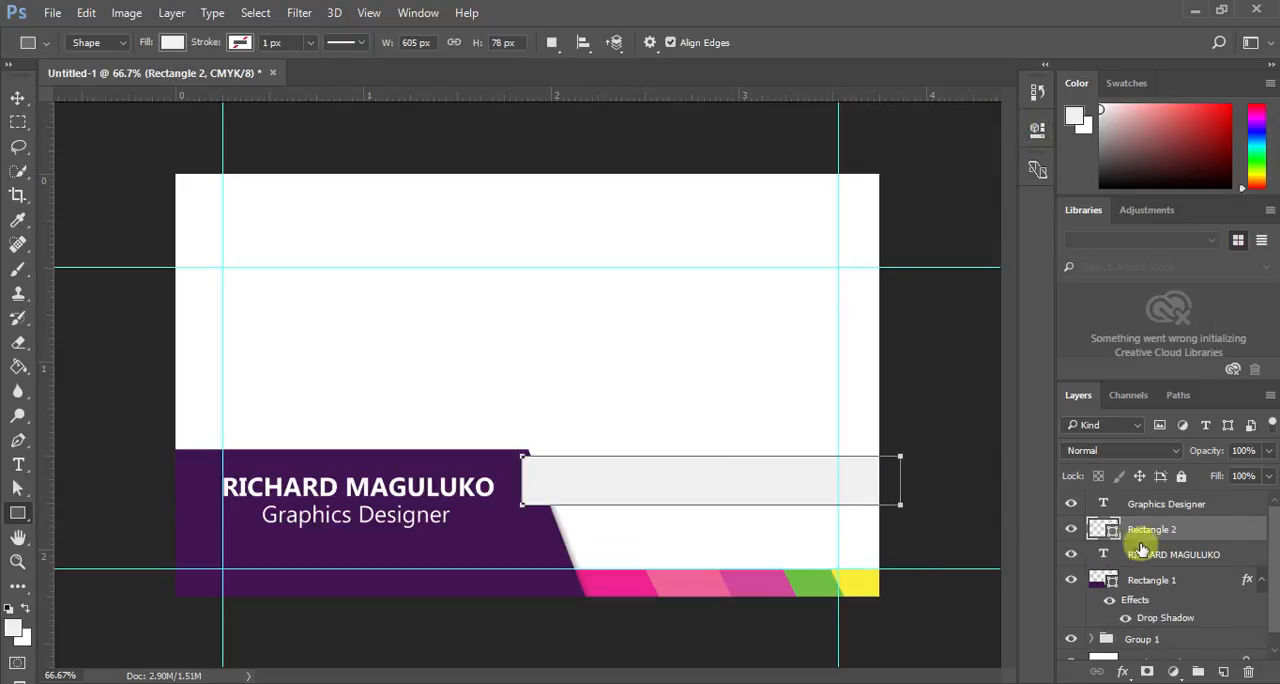
left_click_drag(1137, 529, 1153, 632)
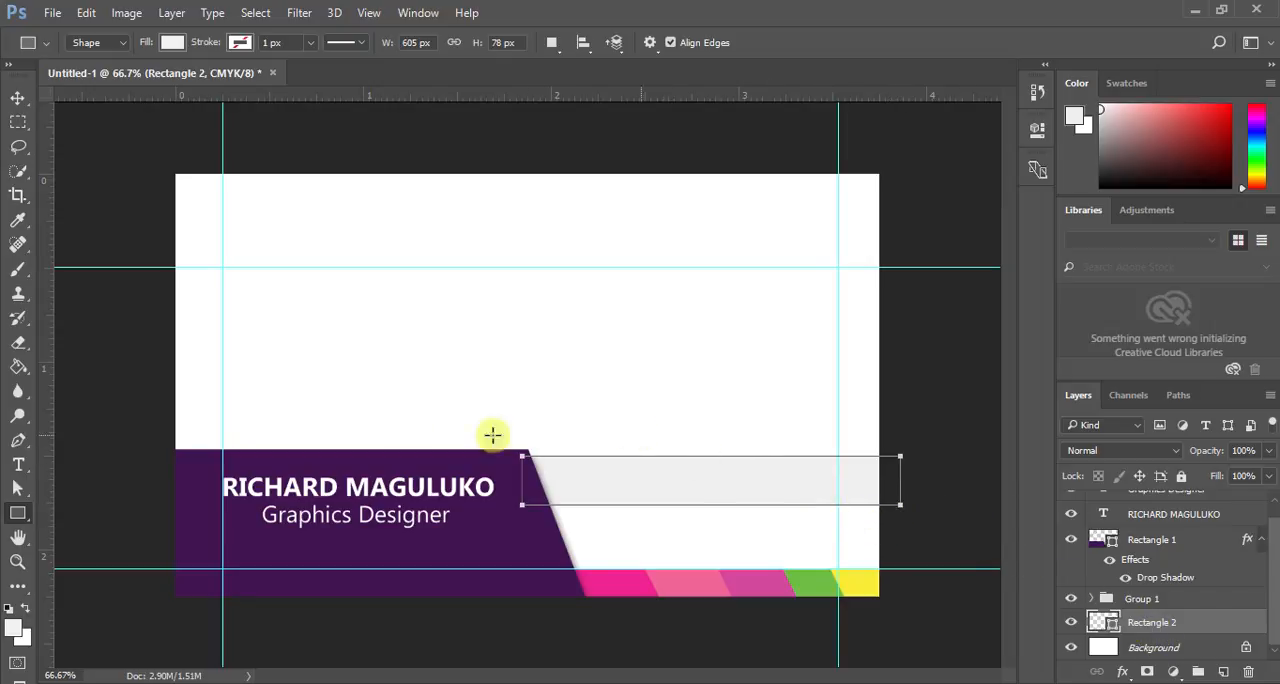
left_click(16, 99)
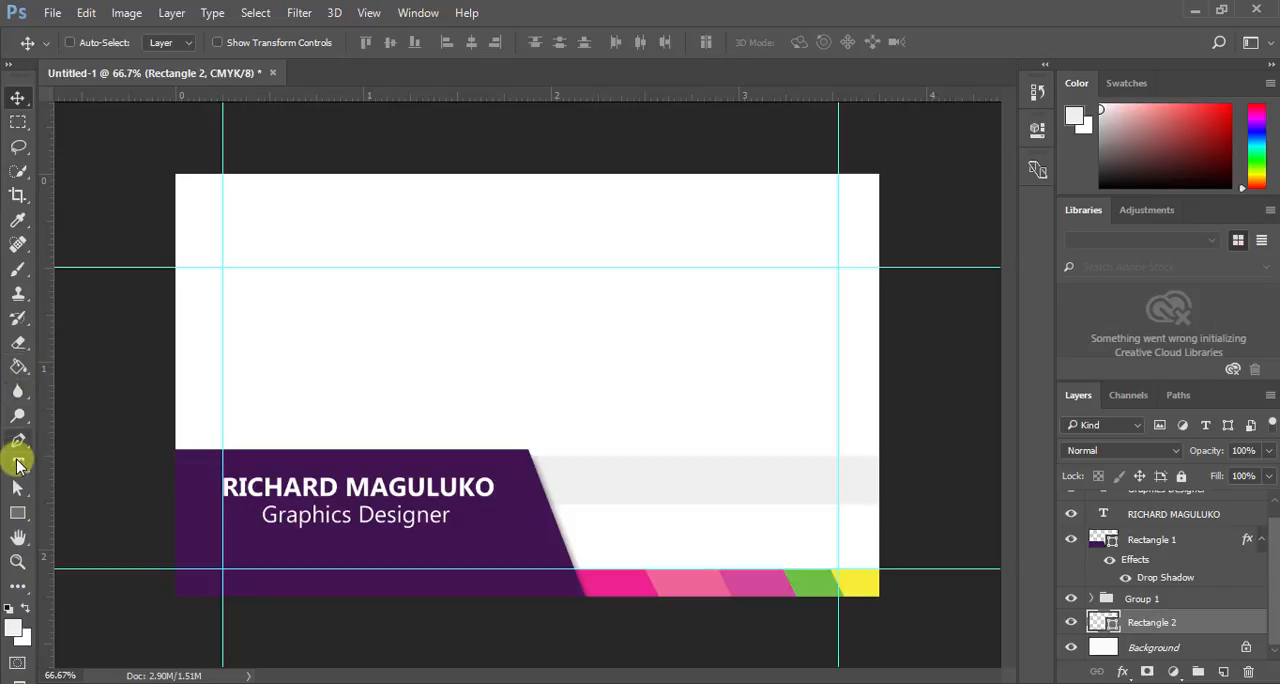
- Add a text line with the cardholder's e-mail address in capitals on the empty white area of the card
left_click(18, 463)
left_click(323, 307)
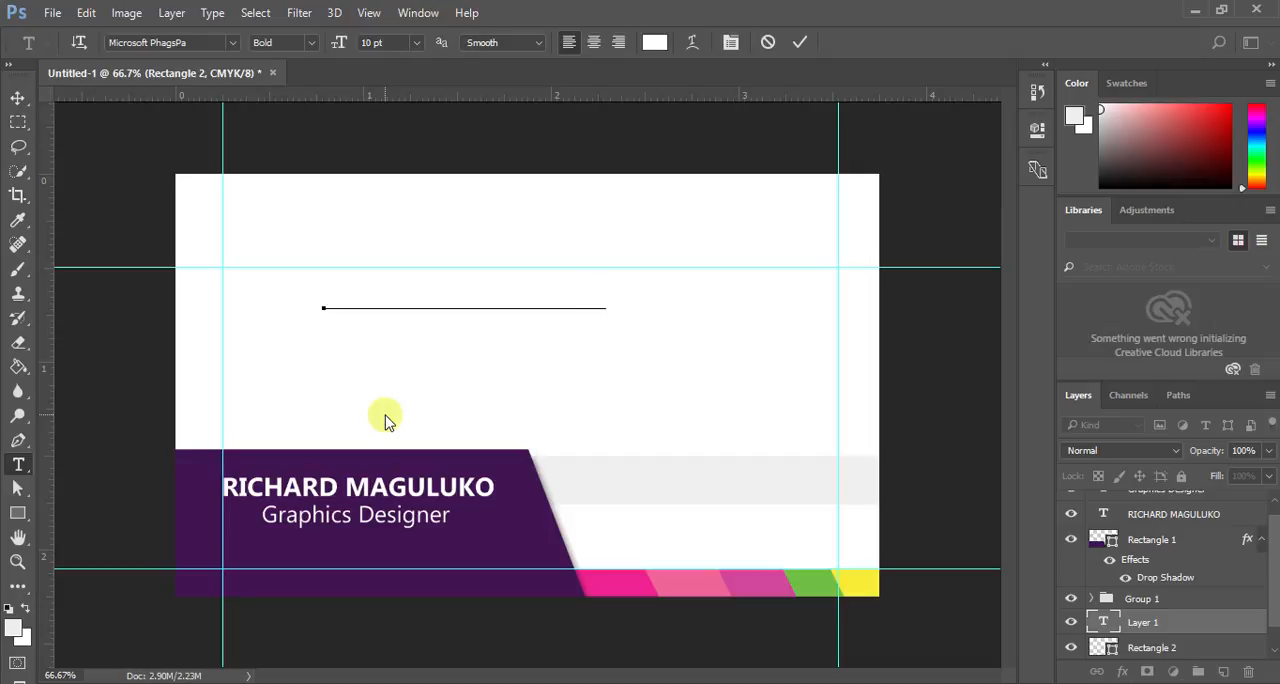
left_click(800, 42)
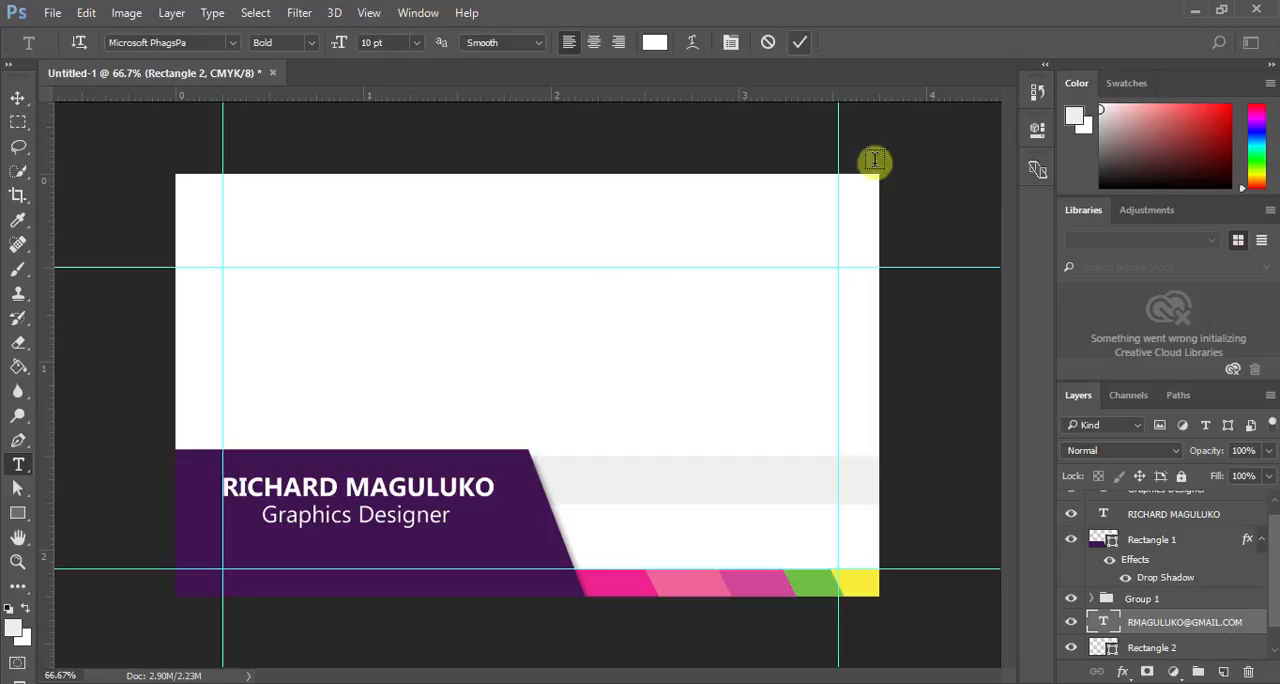
- Change the e-mail text colour from white to the near-black shade 1f1d1d
double_click(1103, 618)
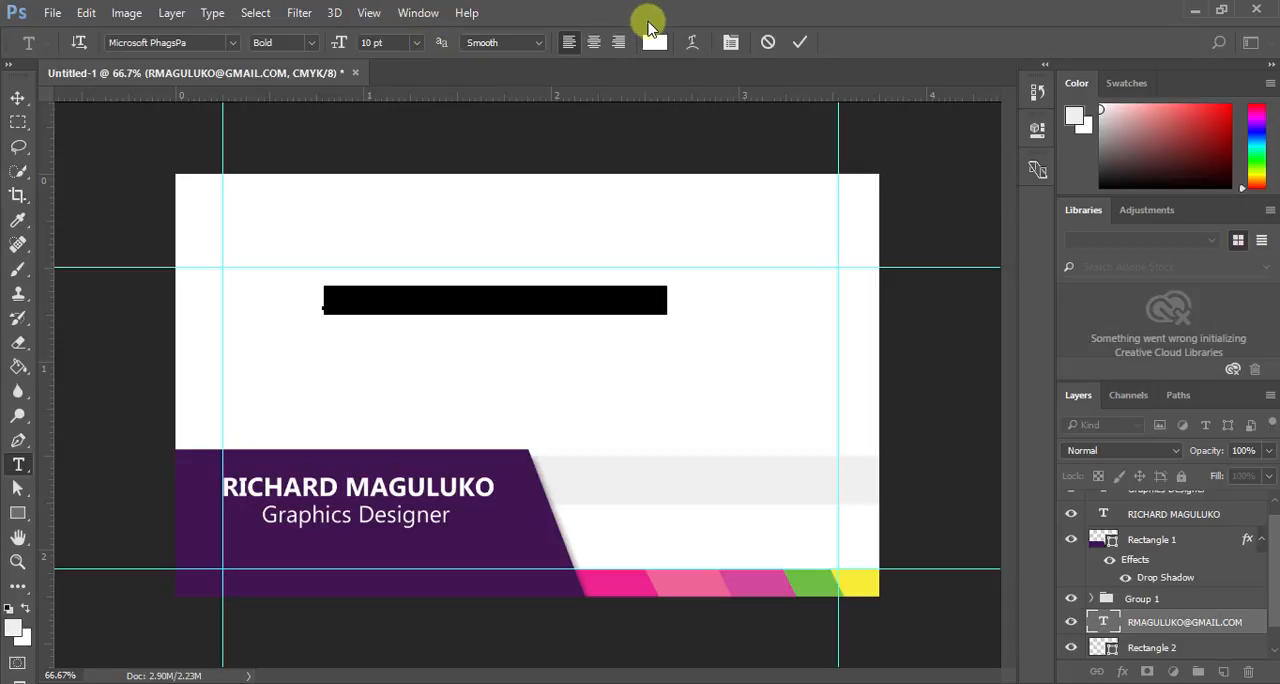
left_click(654, 41)
left_click_drag(451, 366, 407, 372)
left_click(827, 152)
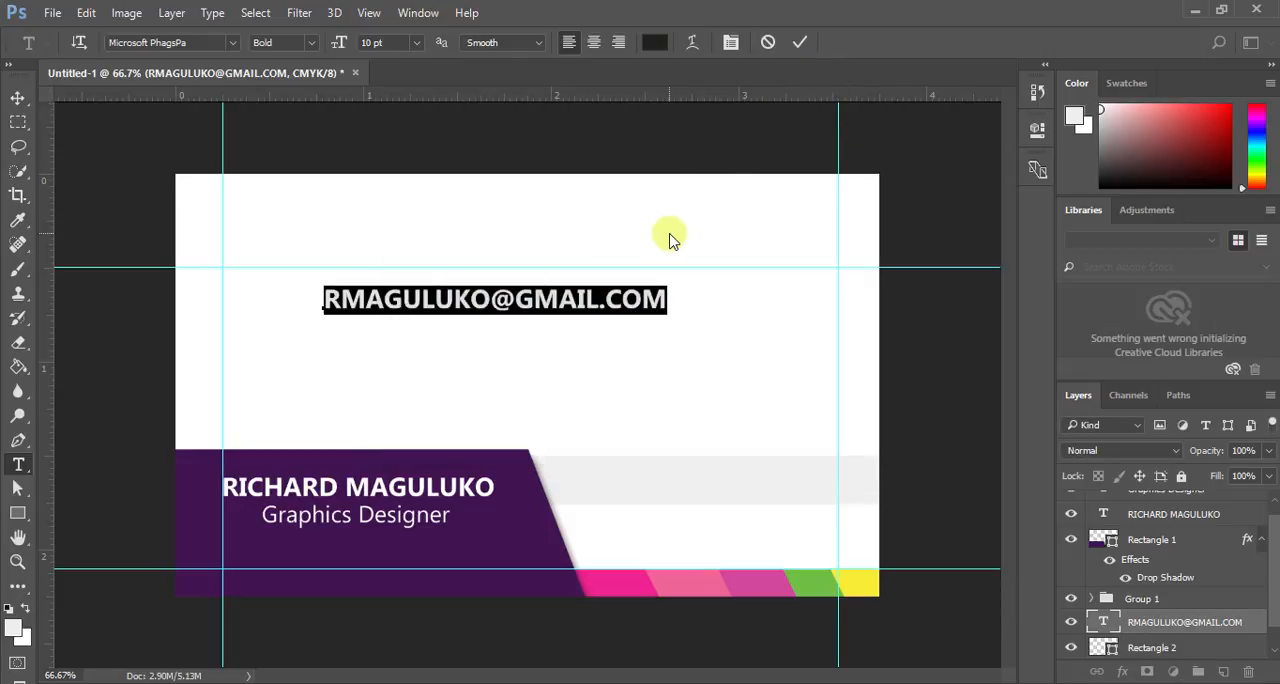
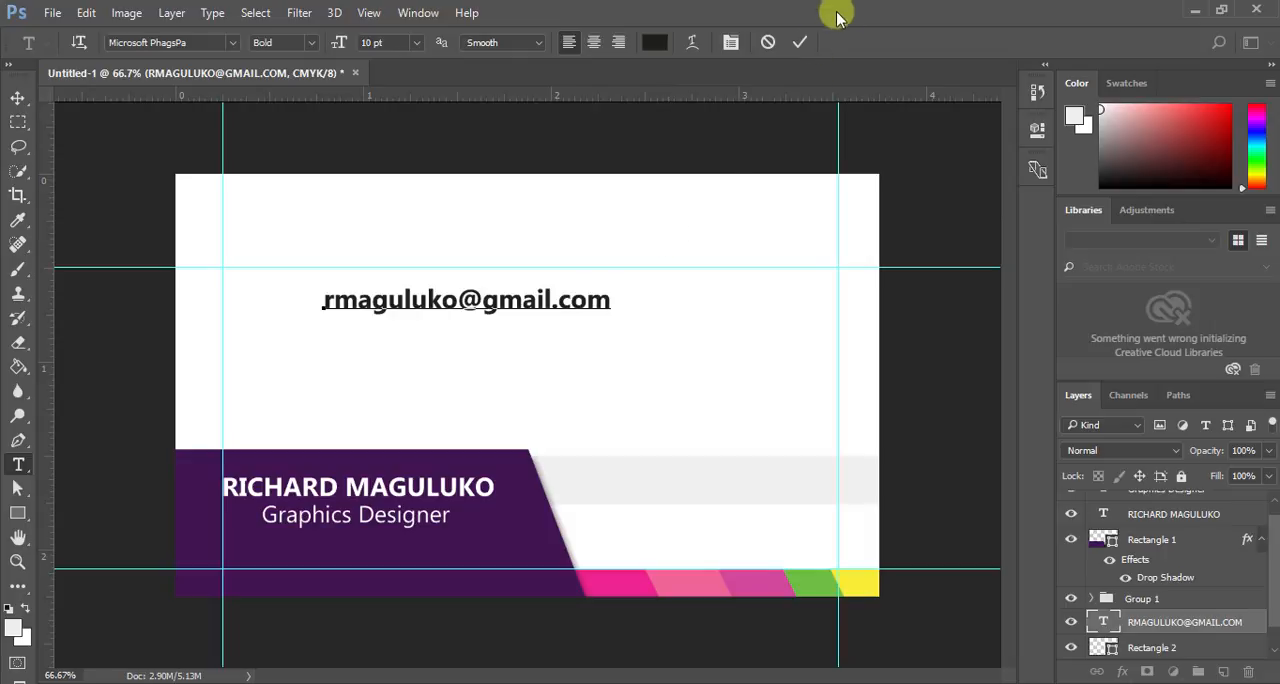
- Retype the cardholder's e-mail address in lowercase letters
left_click(800, 42)
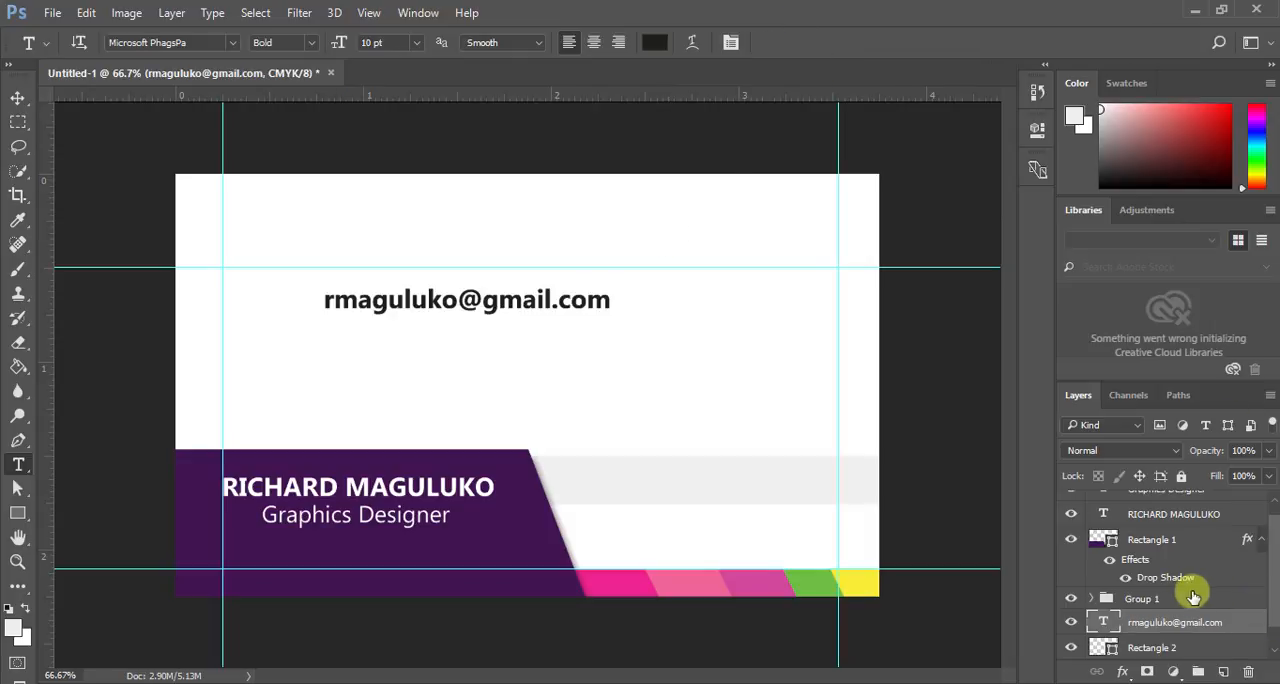
- Set the e-mail text to the Regular font style at 6 pt
double_click(1103, 622)
left_click(312, 44)
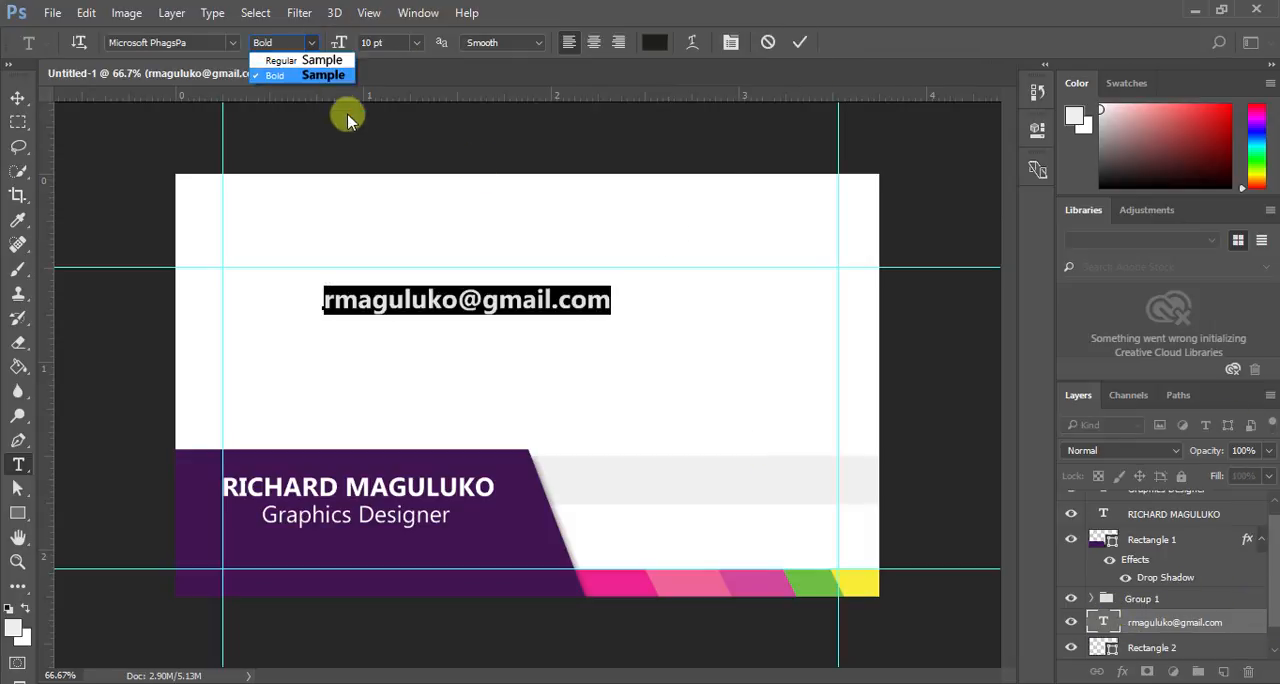
left_click(337, 51)
left_click(416, 42)
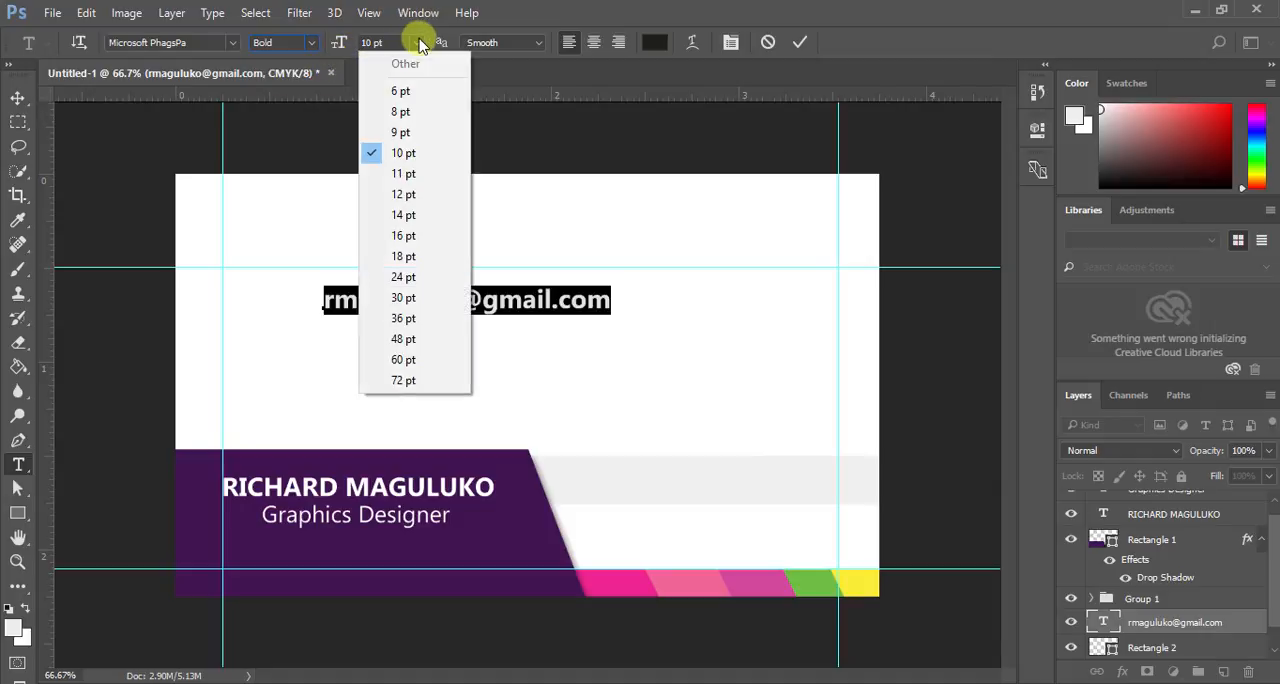
left_click(404, 111)
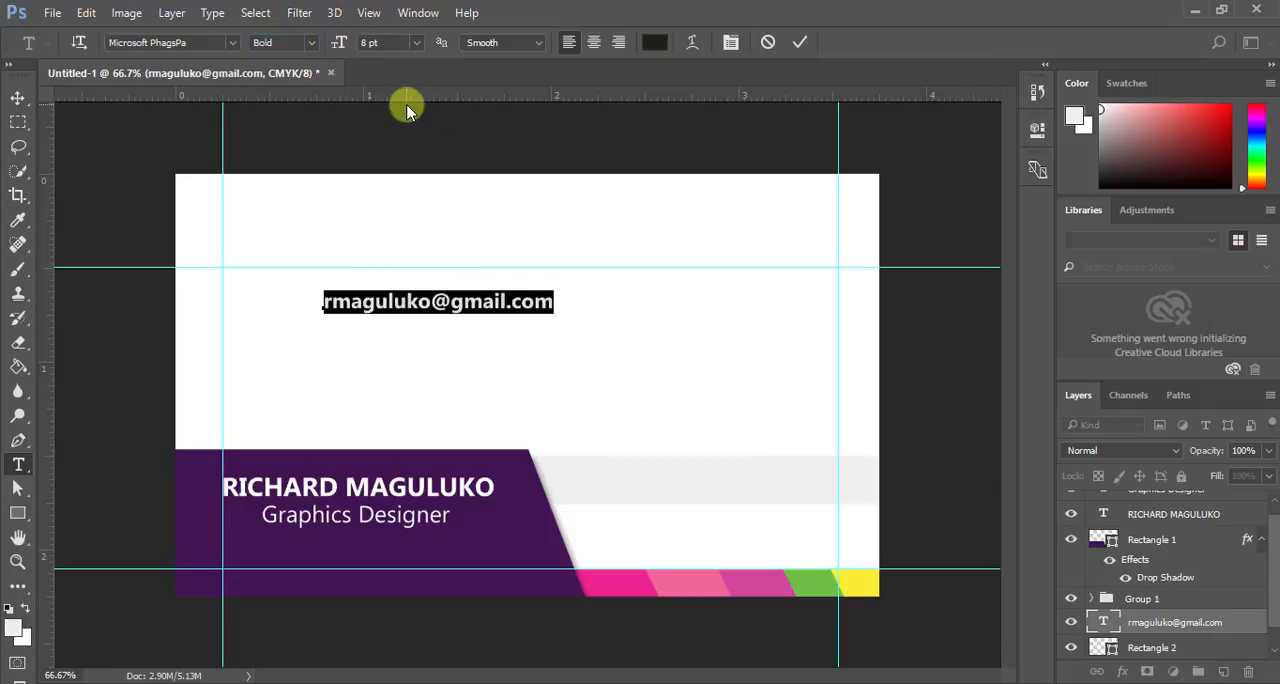
left_click(311, 44)
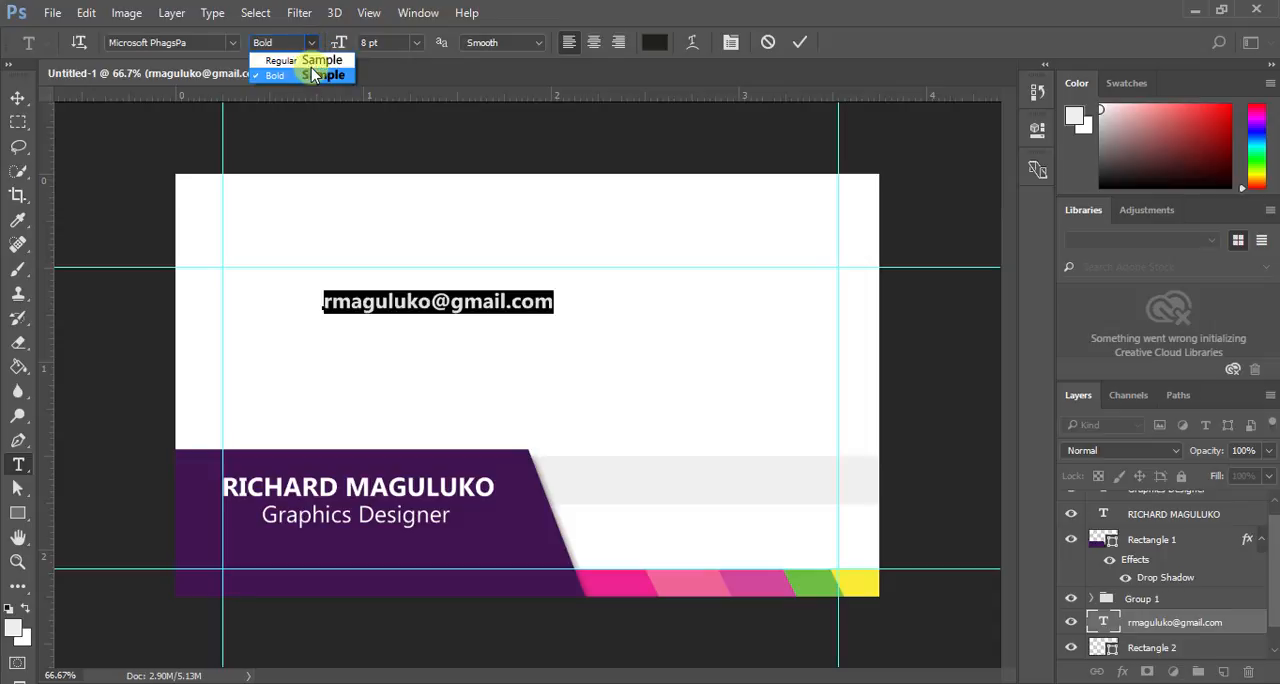
left_click(310, 66)
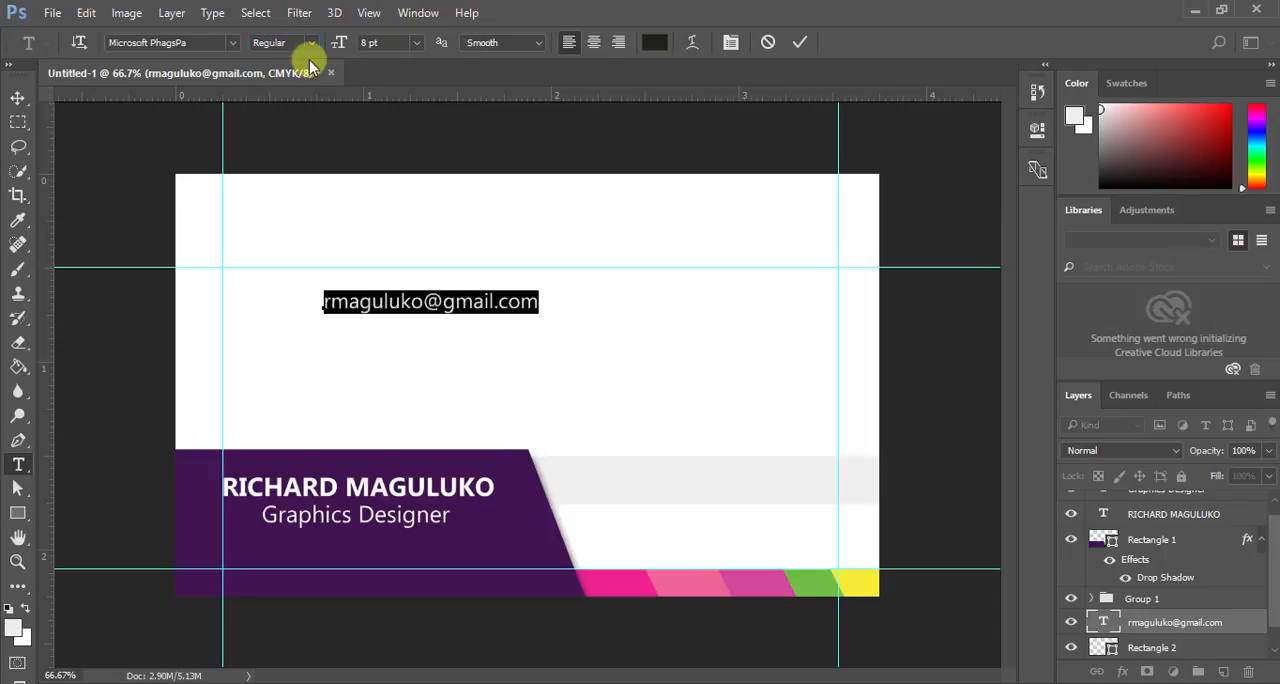
left_click(416, 43)
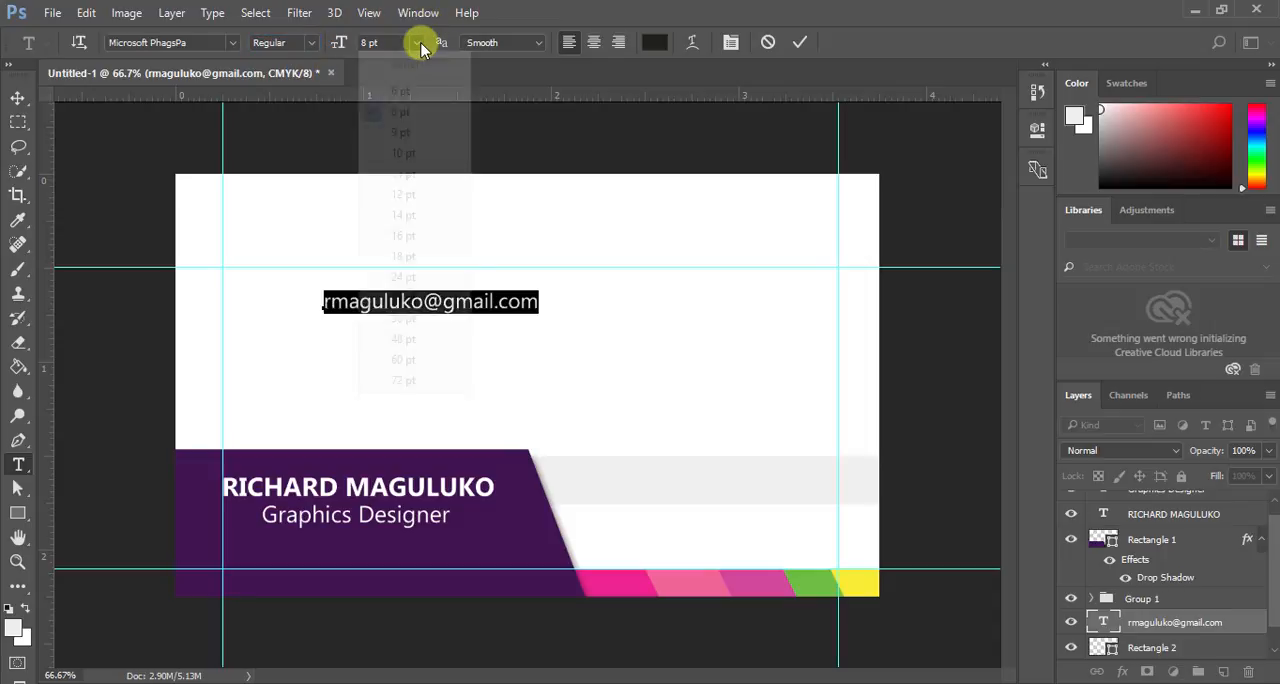
left_click(416, 92)
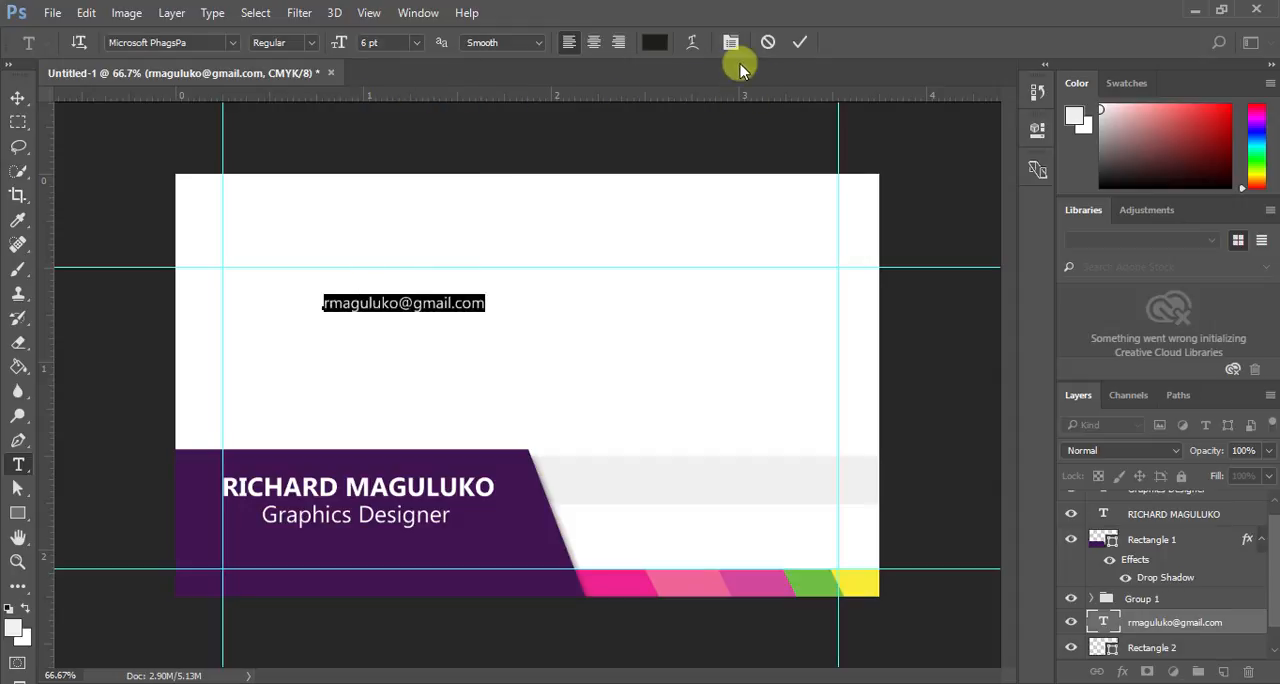
- Darken the e-mail text colour to 1a1919 and move the line onto the light grey bar beside the purple shape
left_click(654, 42)
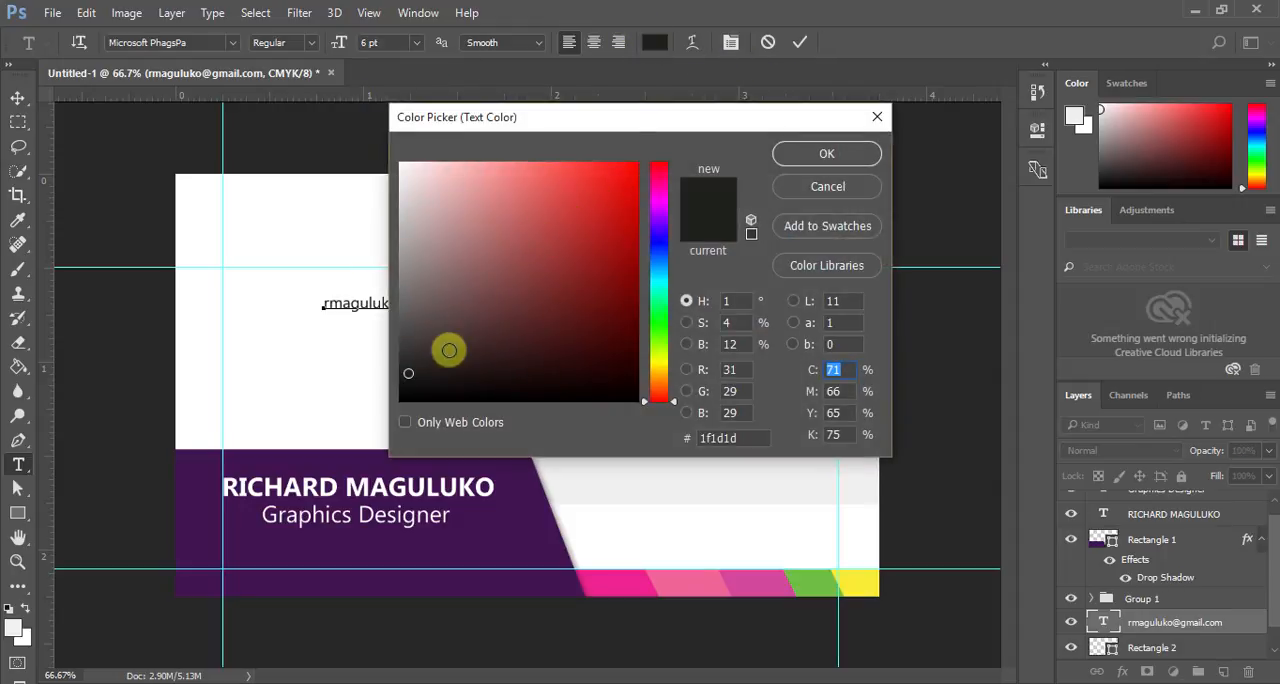
left_click(415, 374)
left_click(778, 153)
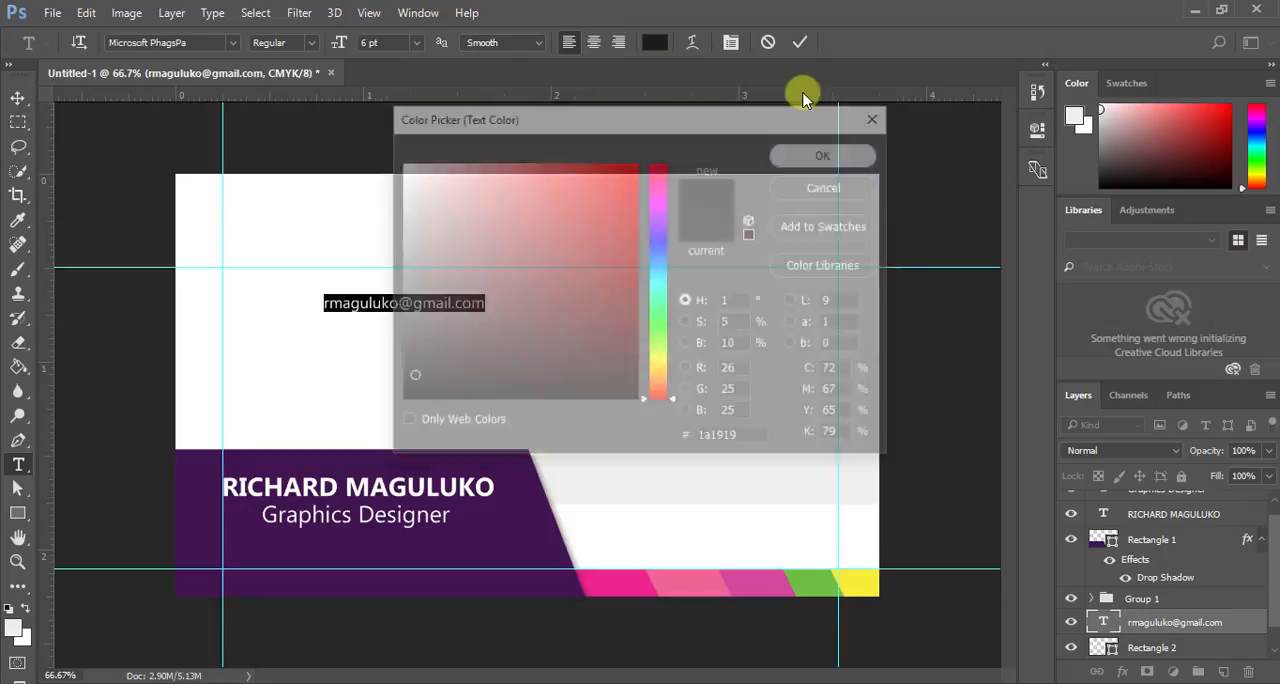
left_click(800, 41)
left_click(17, 98)
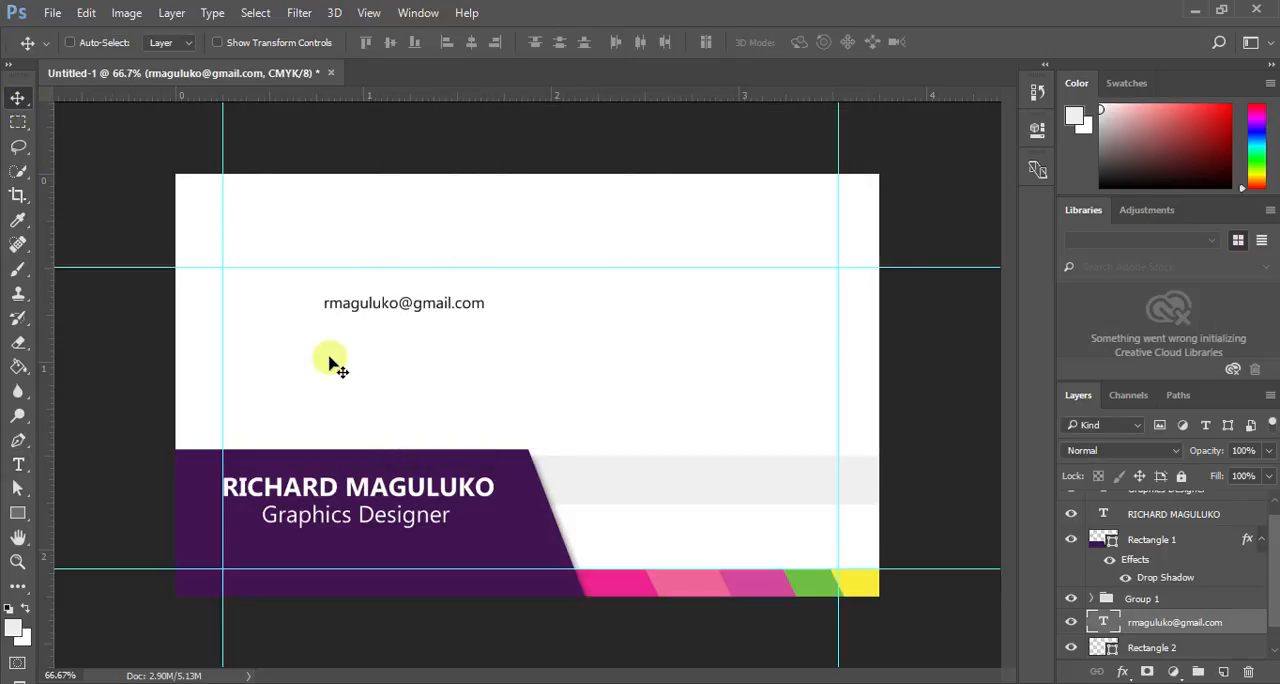
left_click_drag(386, 305, 687, 479)
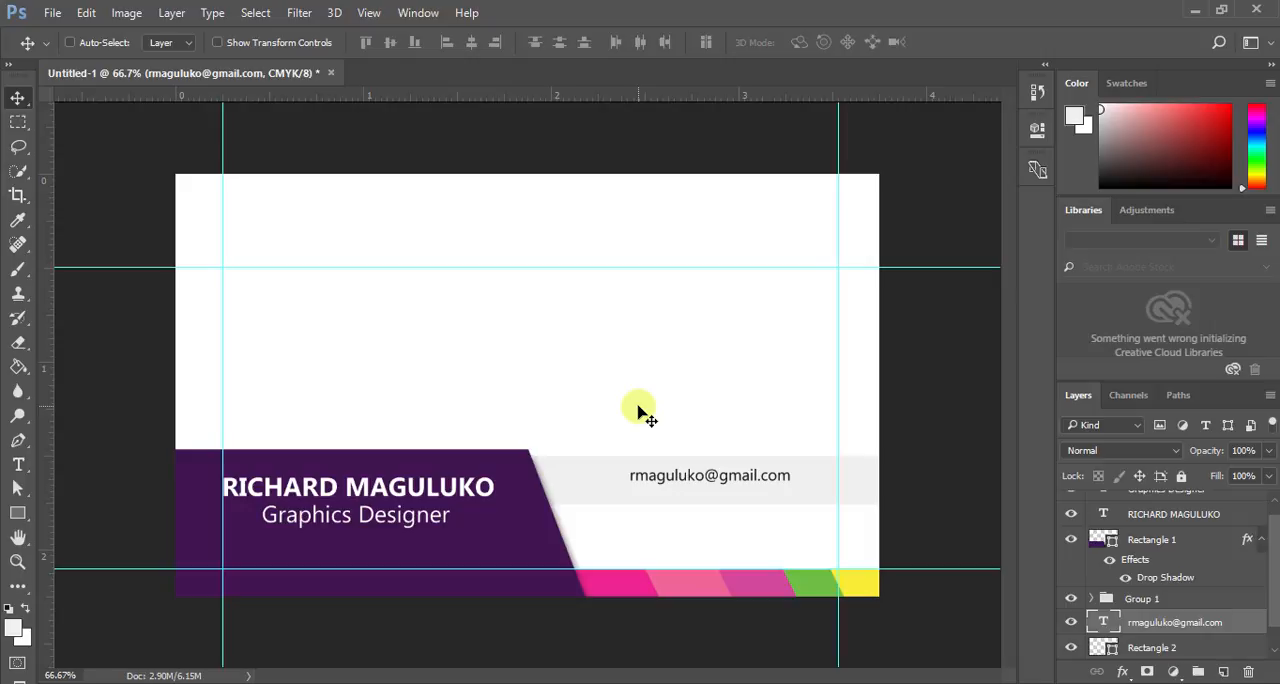
- Shift the e-mail line up slightly on the grey bar and add the cardholder's website address as a second line beneath it
left_click_drag(720, 477, 706, 470)
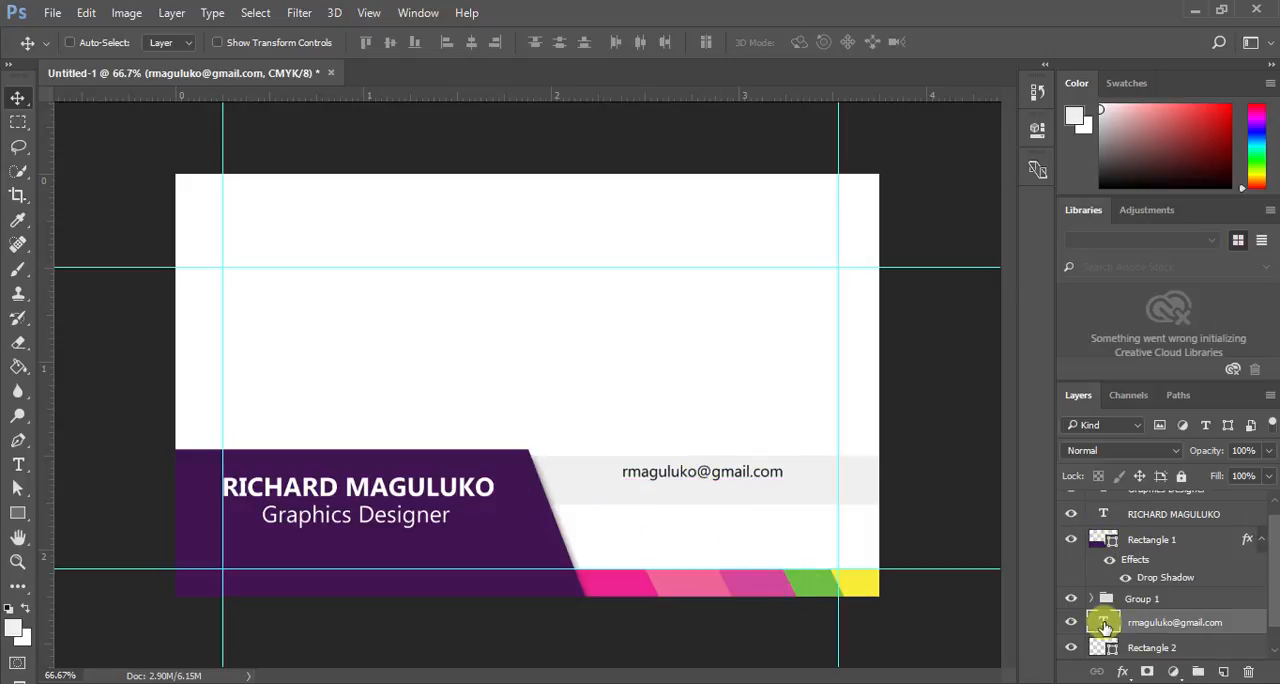
double_click(1103, 622)
left_click(794, 476)
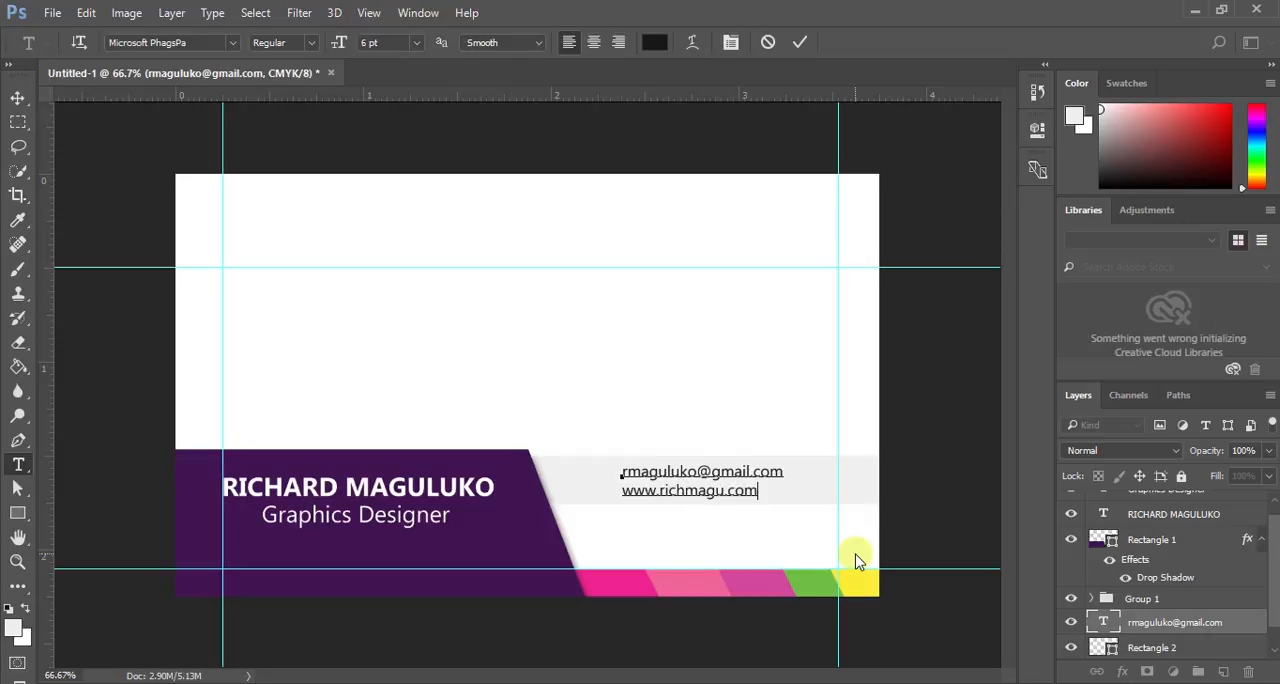
left_click(1110, 628)
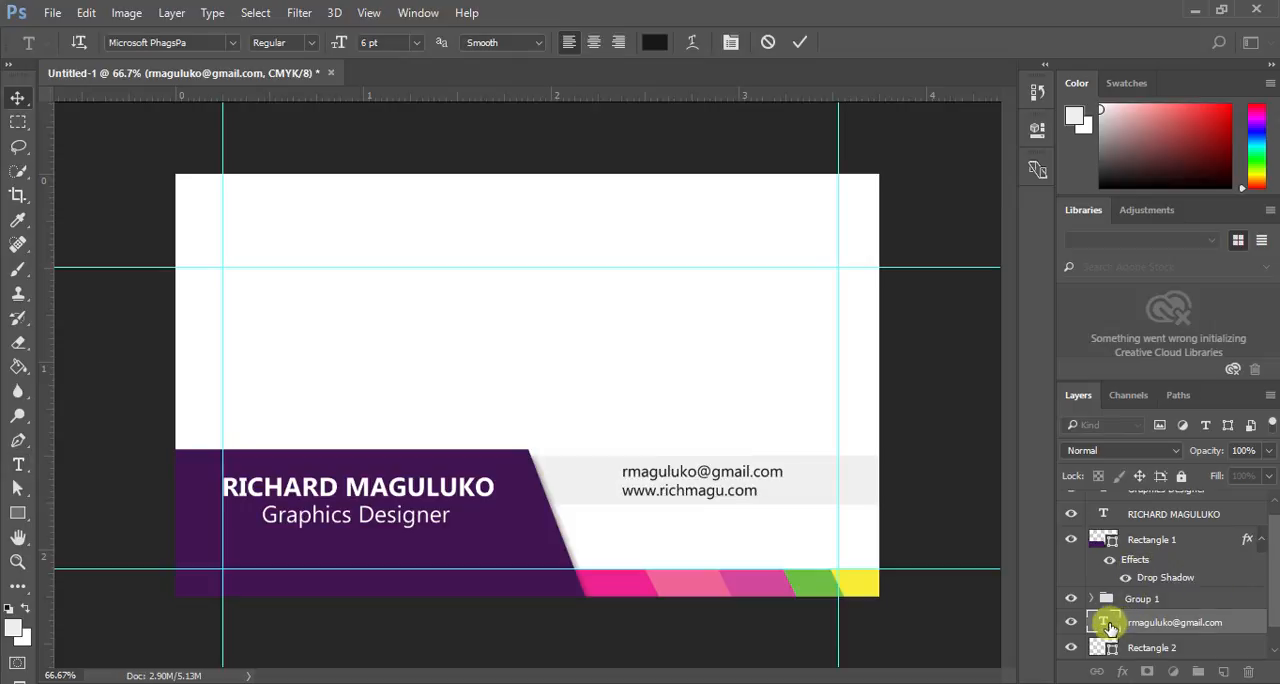
- Right-align the e-mail and website lines and move them back onto the grey bar, clear of the purple shape
double_click(1110, 626)
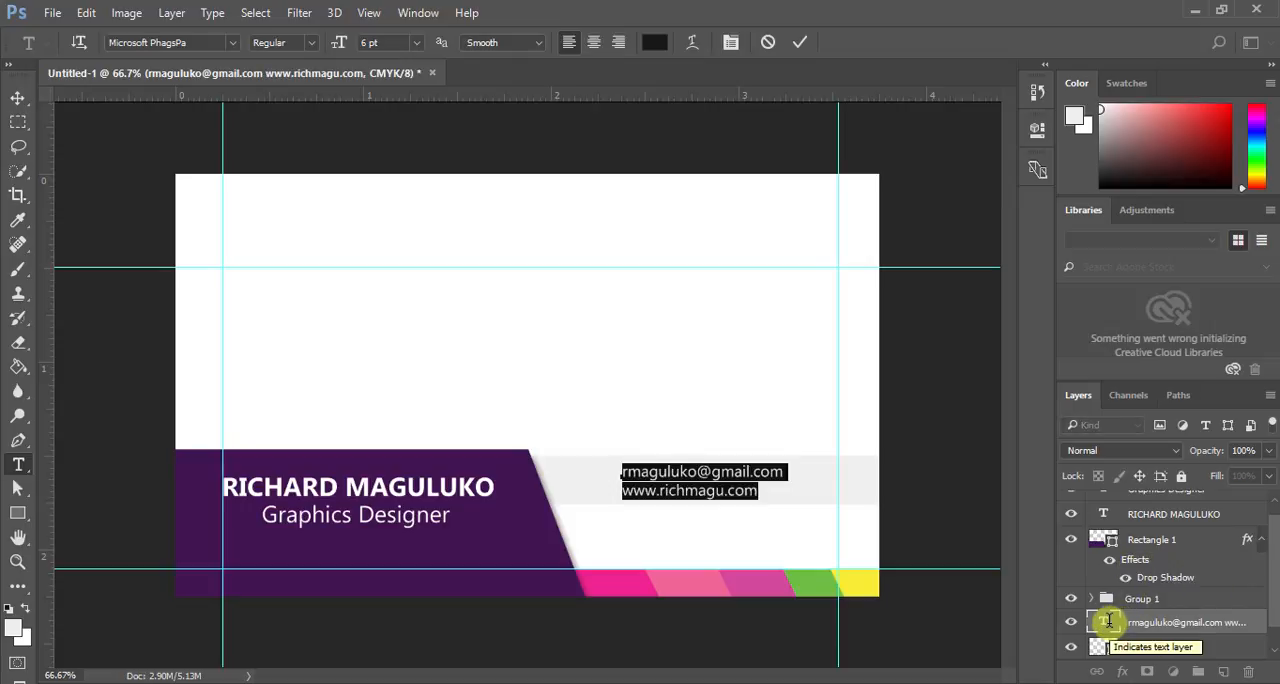
left_click(619, 42)
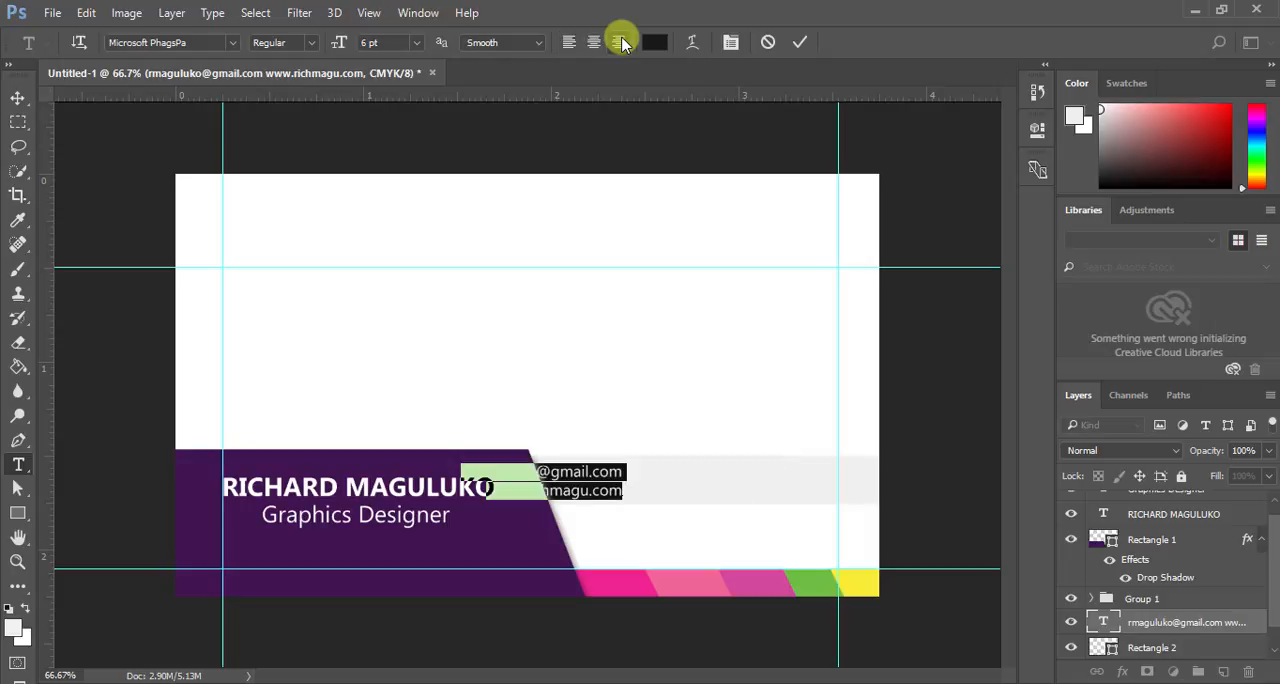
left_click(797, 42)
key("v")
left_click_drag(580, 472, 789, 486)
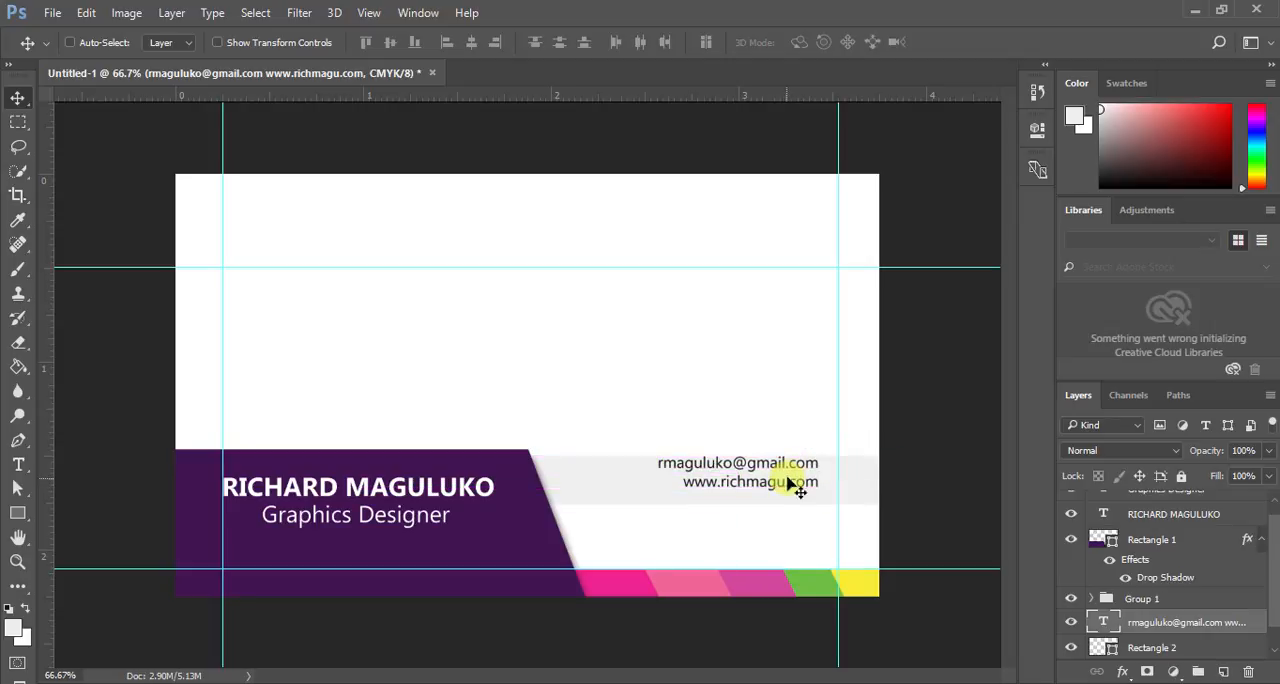
key("Down")
key("Down")
key("Down")
key("Down")
key("Down")
key("Down")
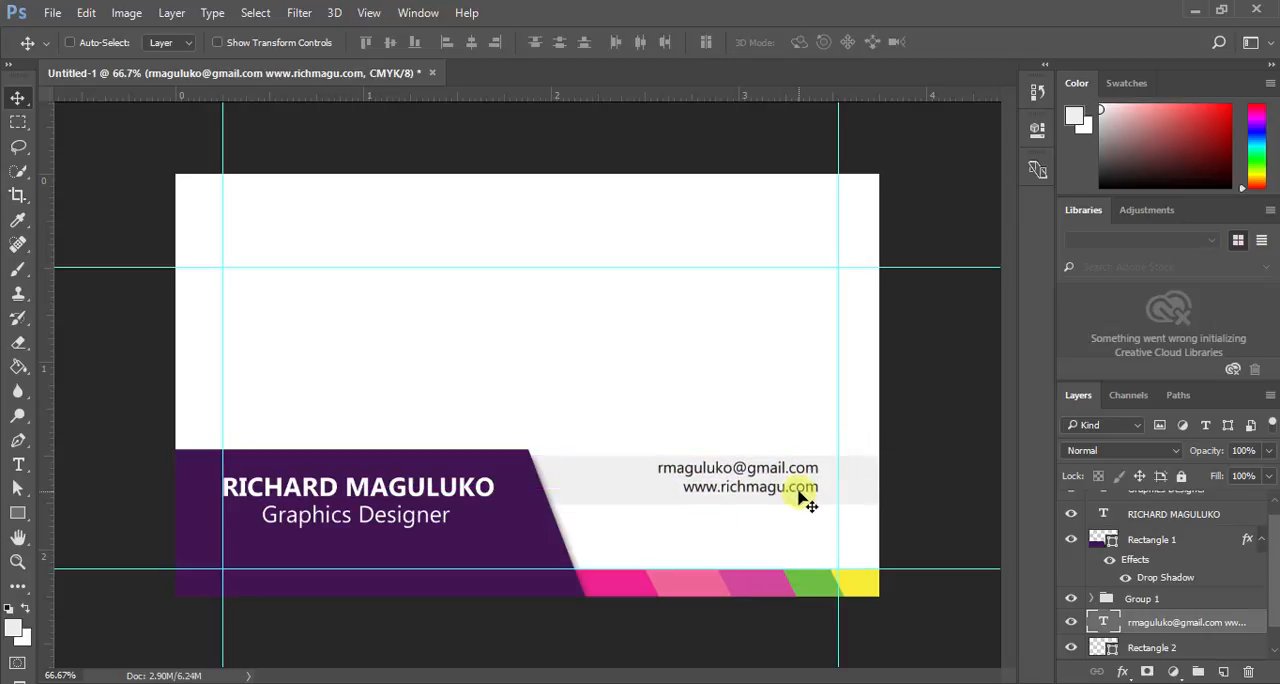
- Set the font size of the e-mail and website lines to 7 pt
double_click(1104, 620)
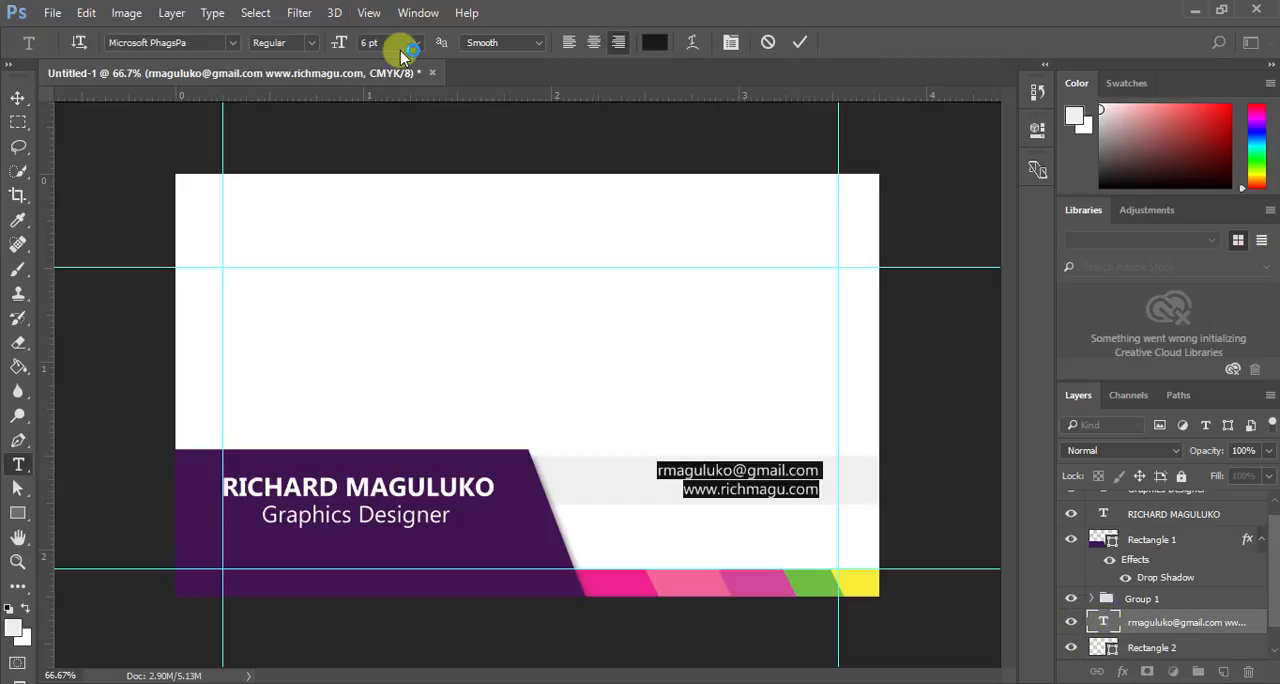
left_click(378, 42)
type("7")
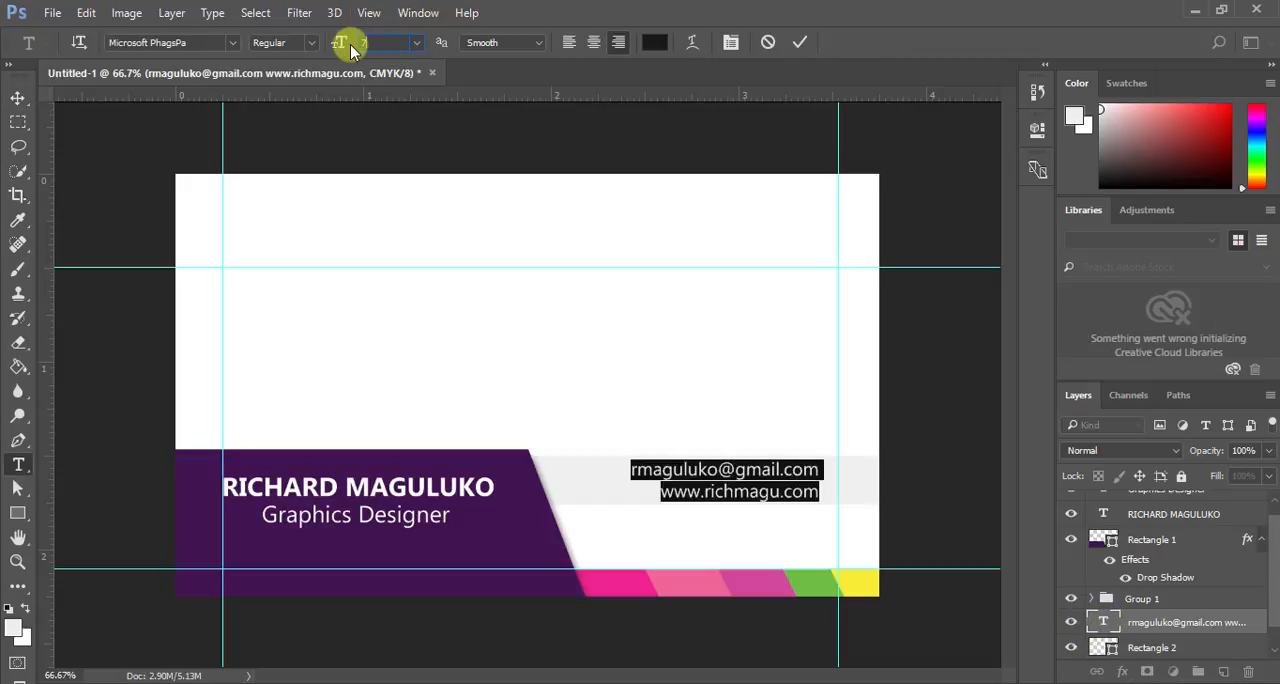
left_click(803, 41)
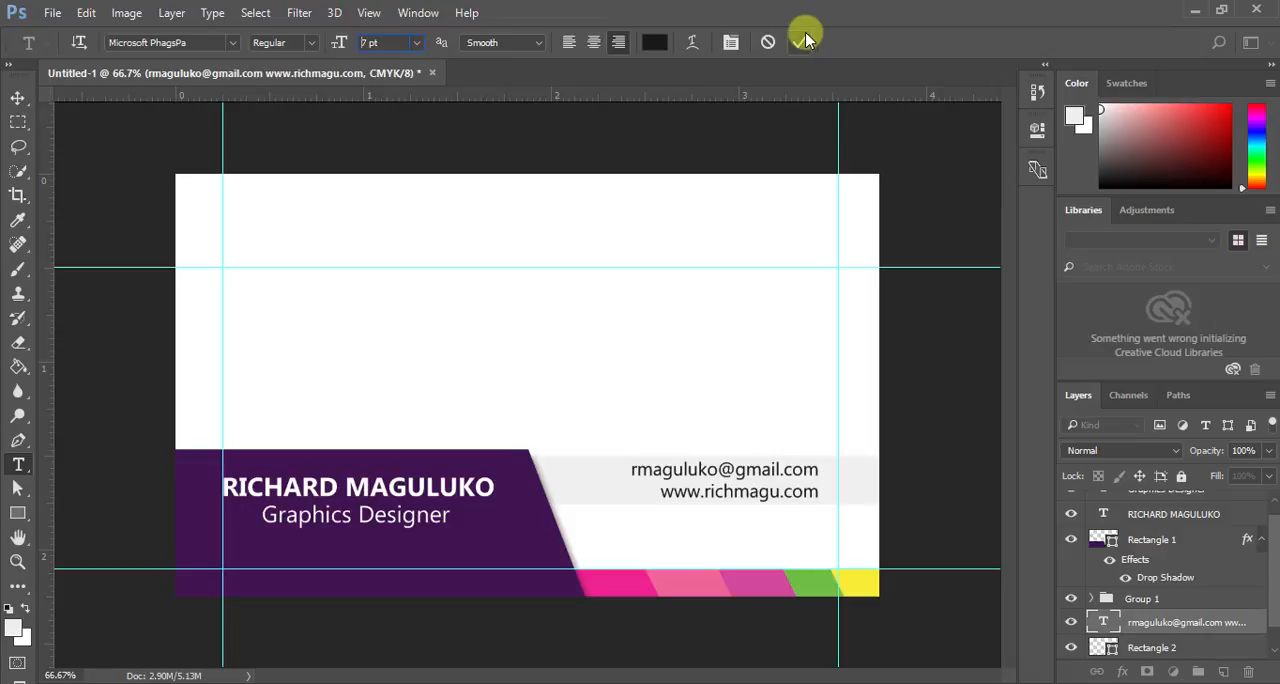
key("v")
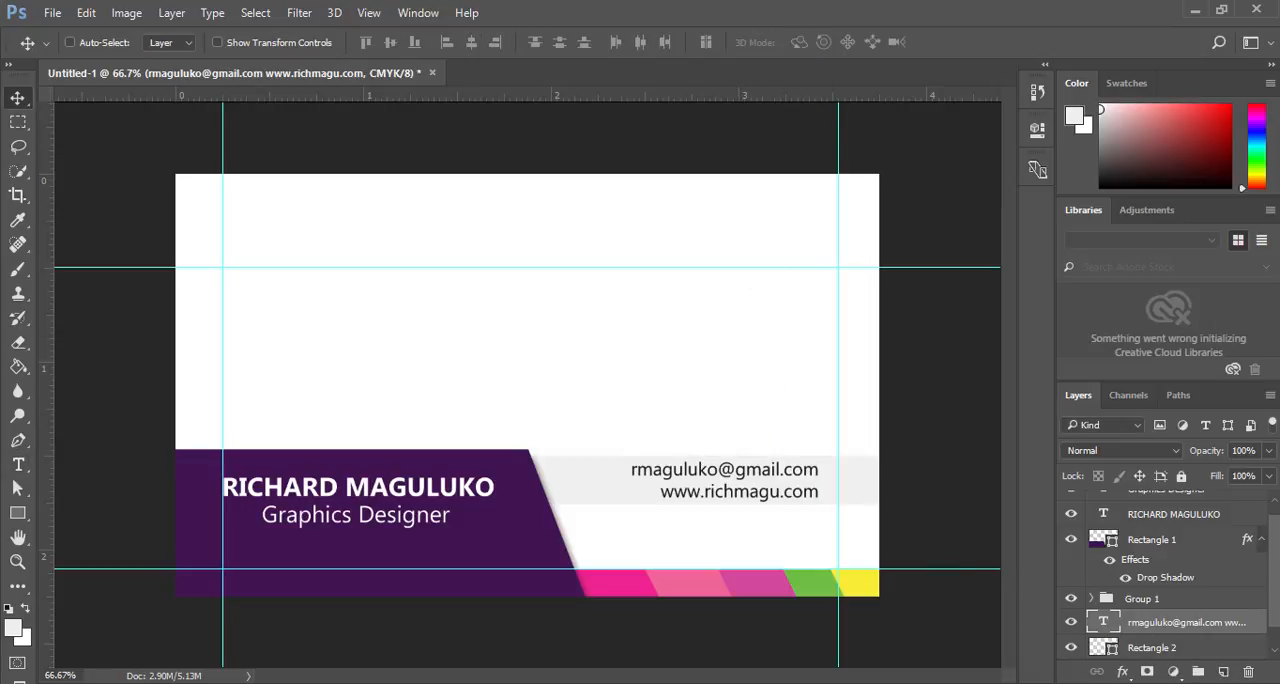
- Fill the bar behind the contact text with the darker grey d4d0d0, undoing any accidental shift of the bar
left_click(1145, 648)
double_click(1115, 650)
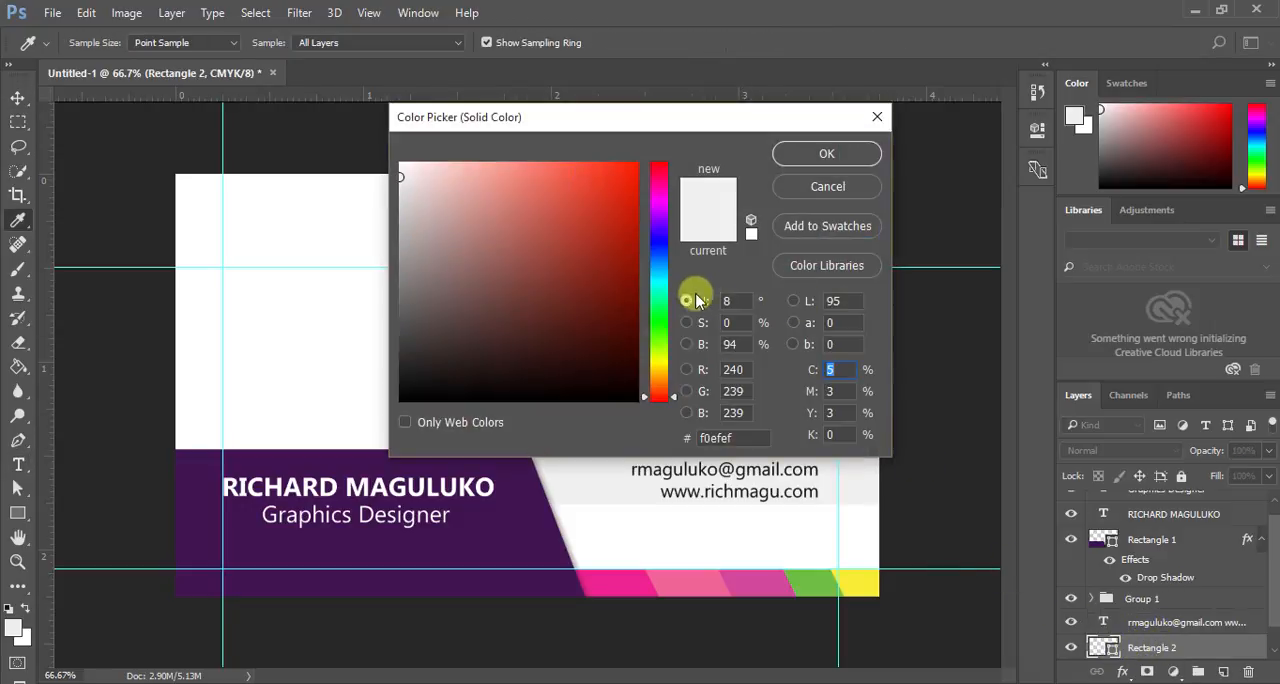
left_click(404, 203)
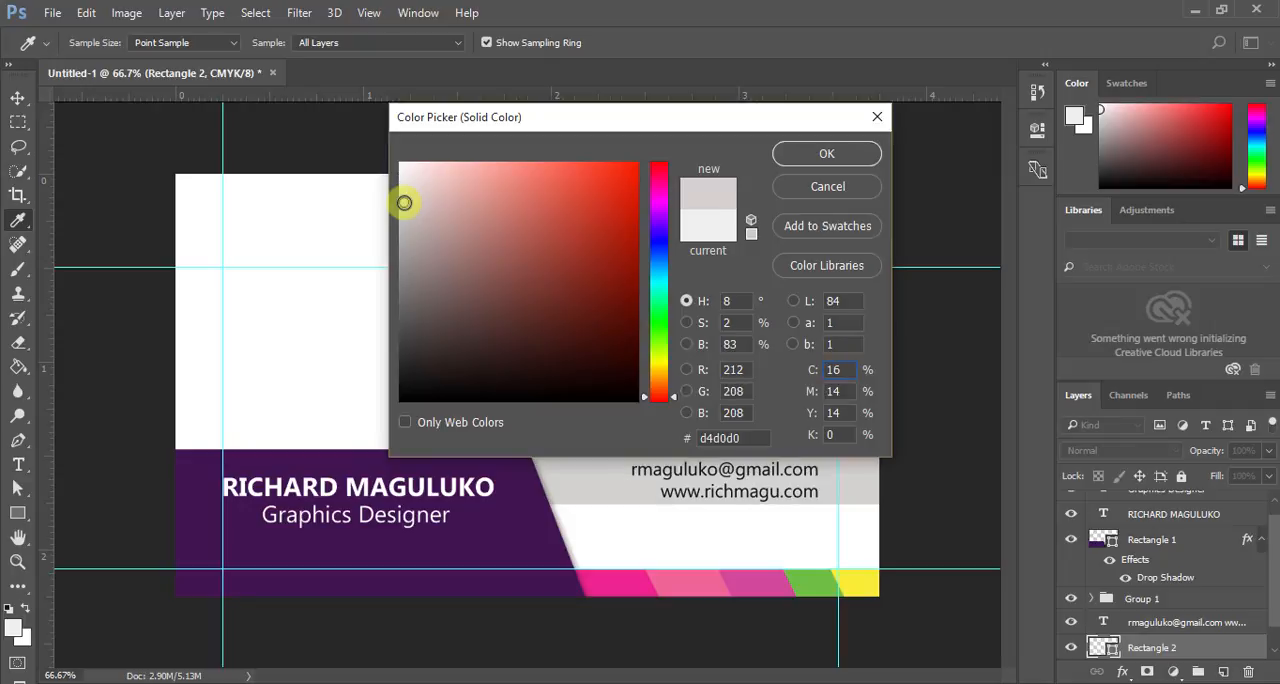
left_click(794, 153)
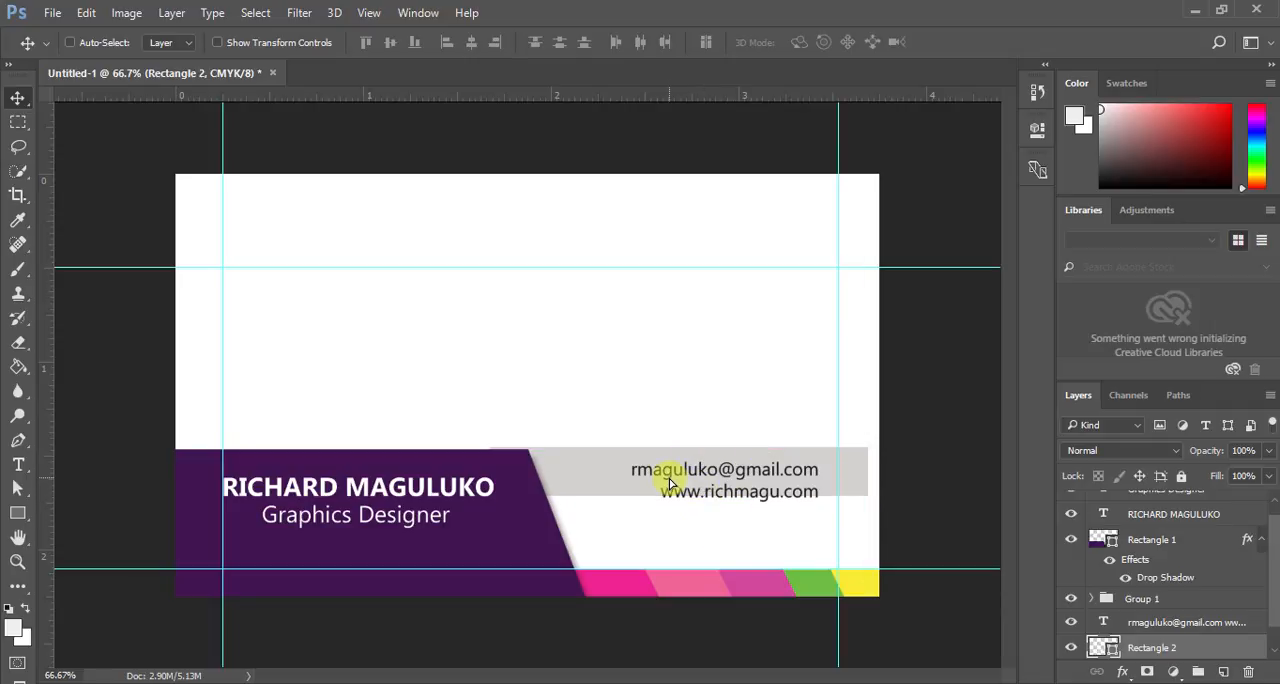
key("ctrl")
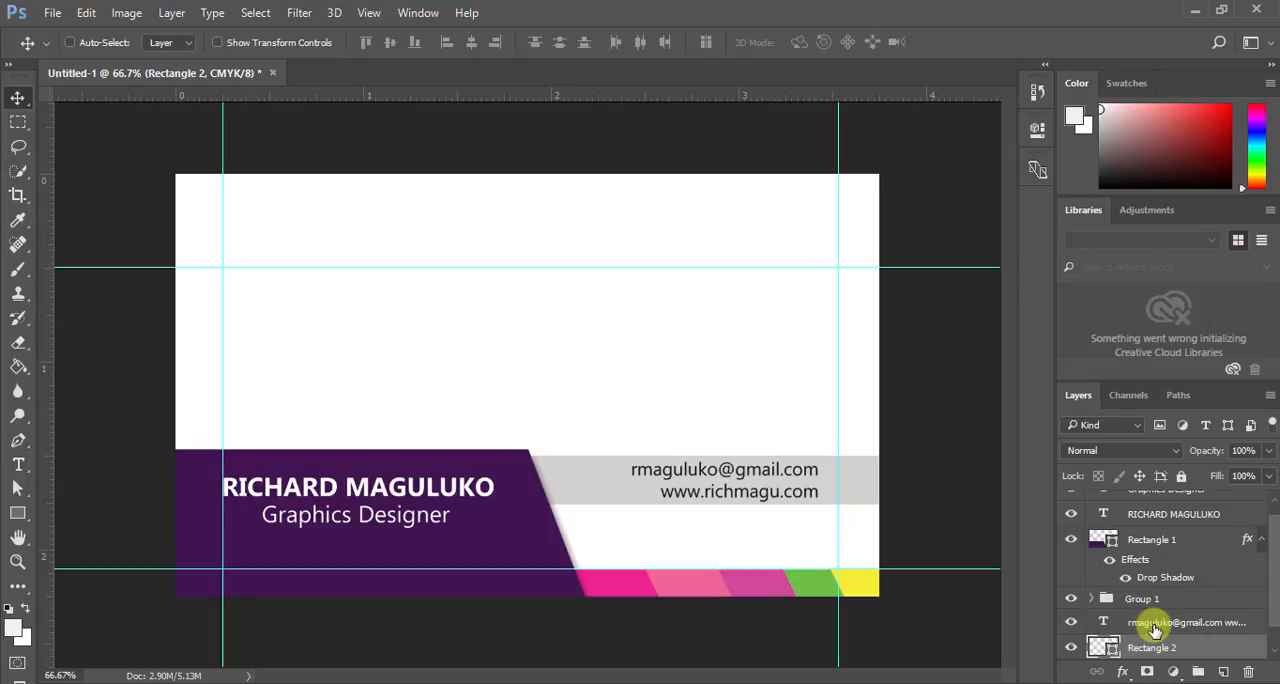
- Nudge the two contact lines left along the bar, leaving space between them and the right-hand guide
left_click(1153, 624)
key("shift+Left")
key("shift+Left")
key("shift+Left")
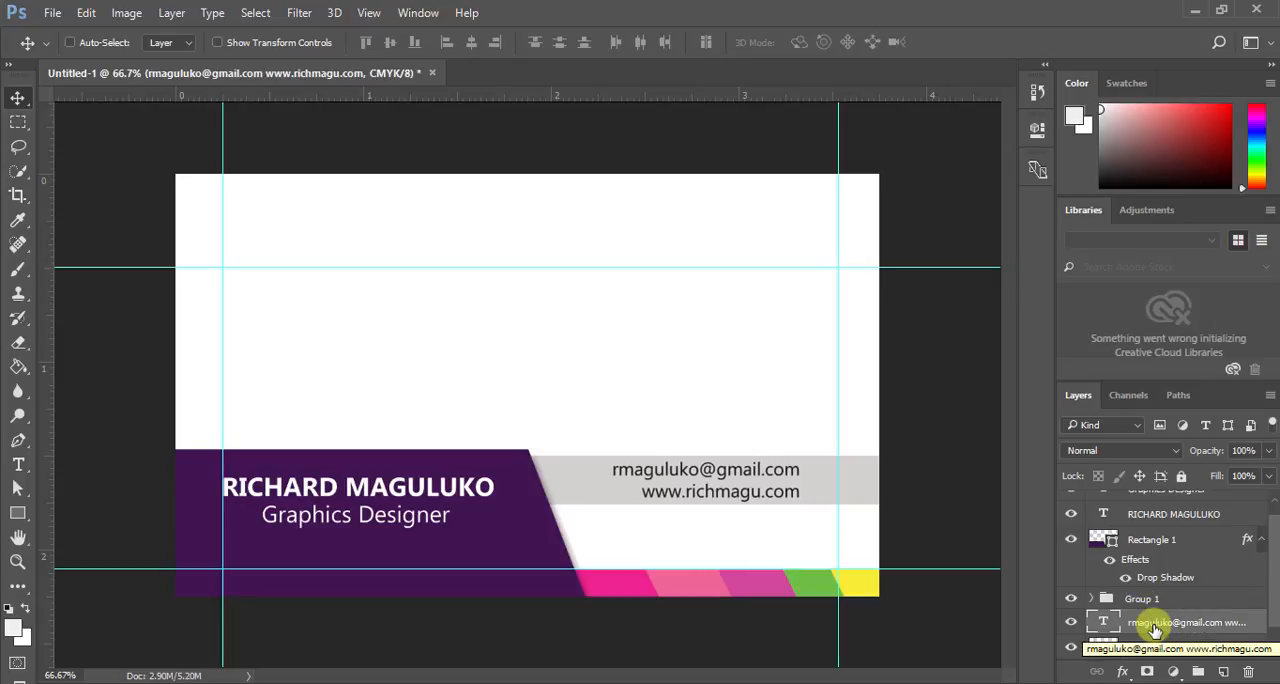
key("shift+Left")
key("shift+Left")
key("shift+Left")
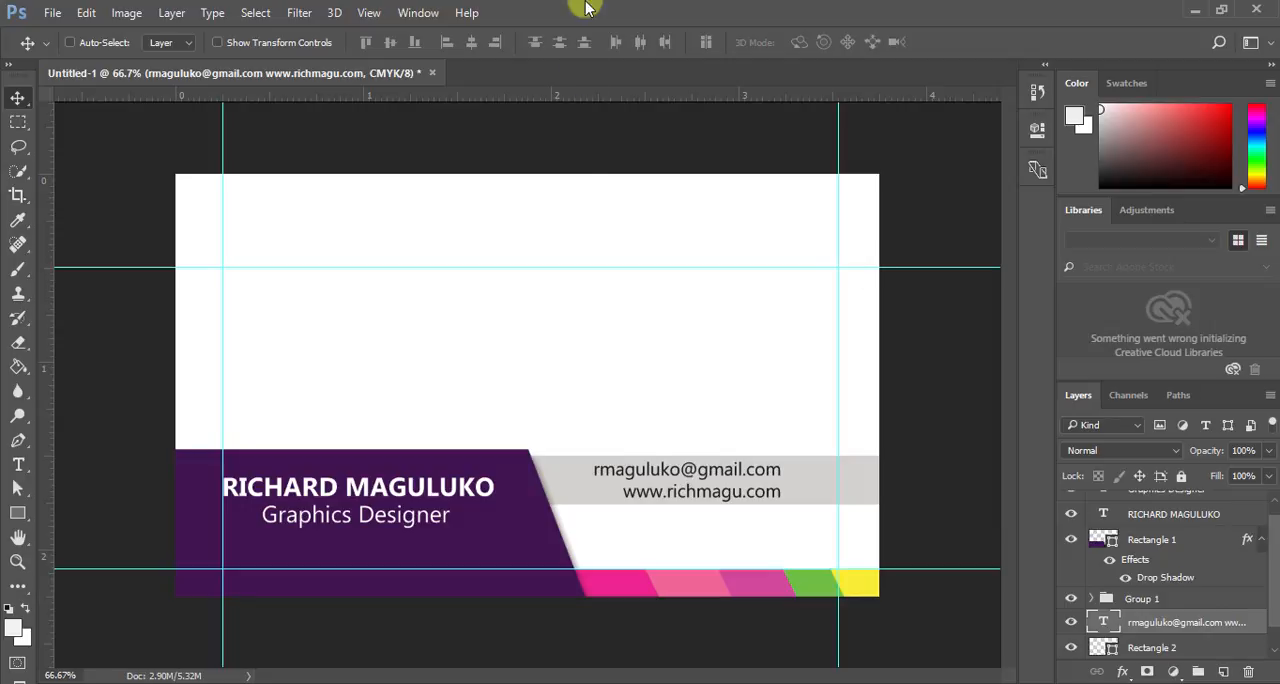
- Place the Email-Transparent-PNG image from the Downloads folder into the card as a linked file
left_click(52, 13)
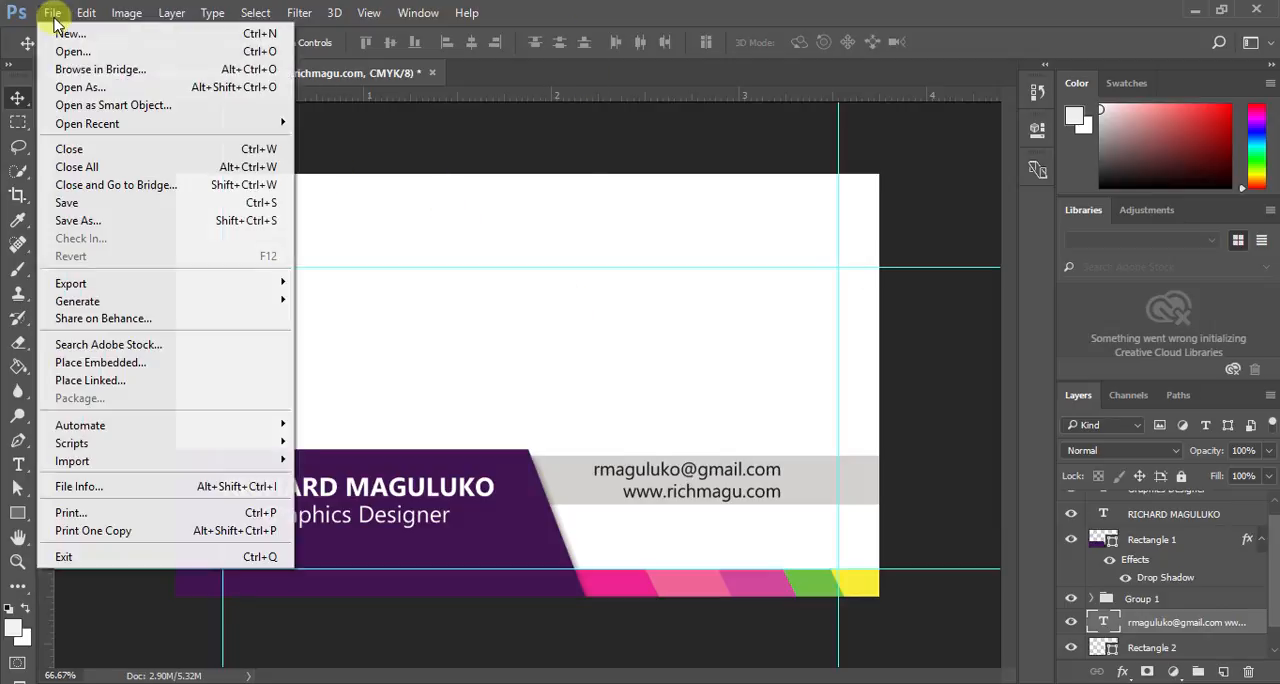
left_click(115, 380)
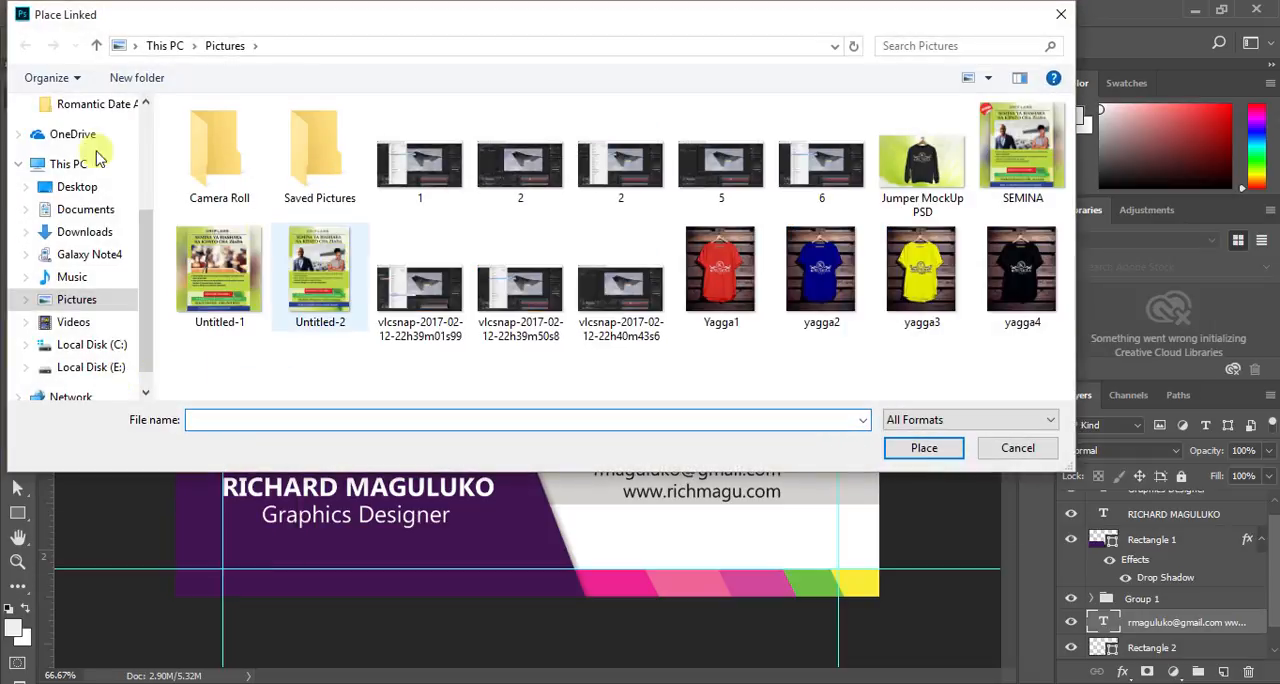
left_click(86, 231)
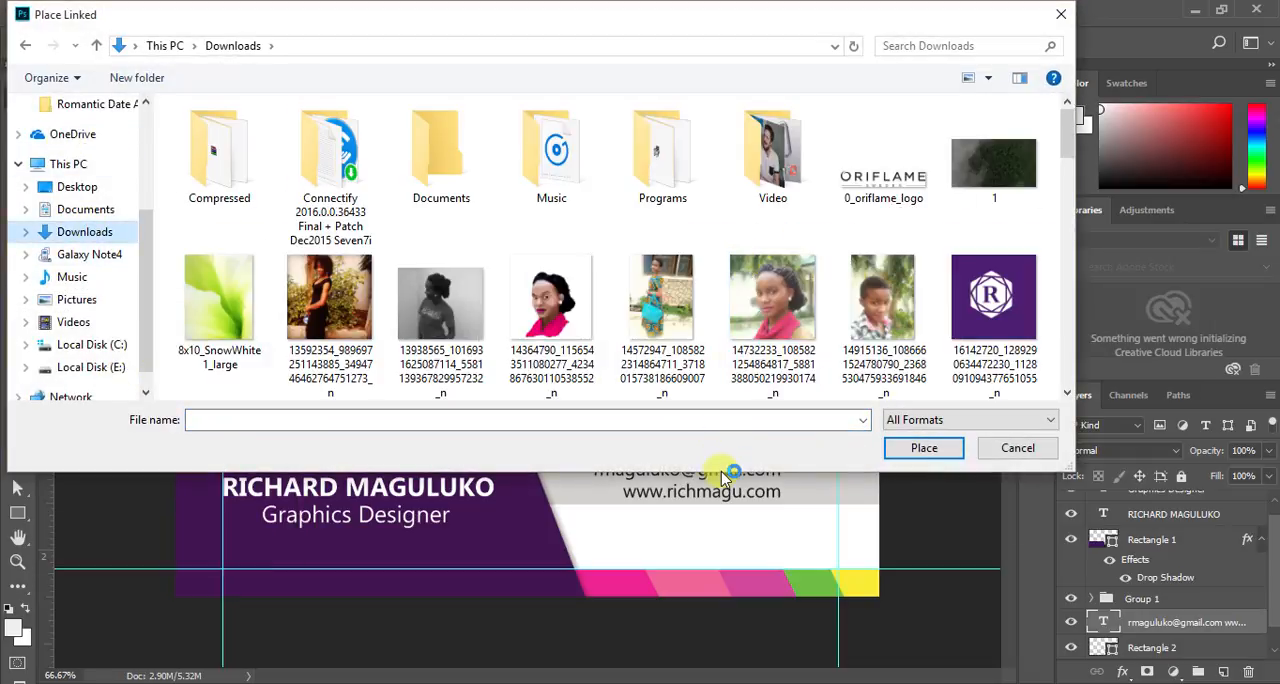
scroll(760, 330, "down", 3)
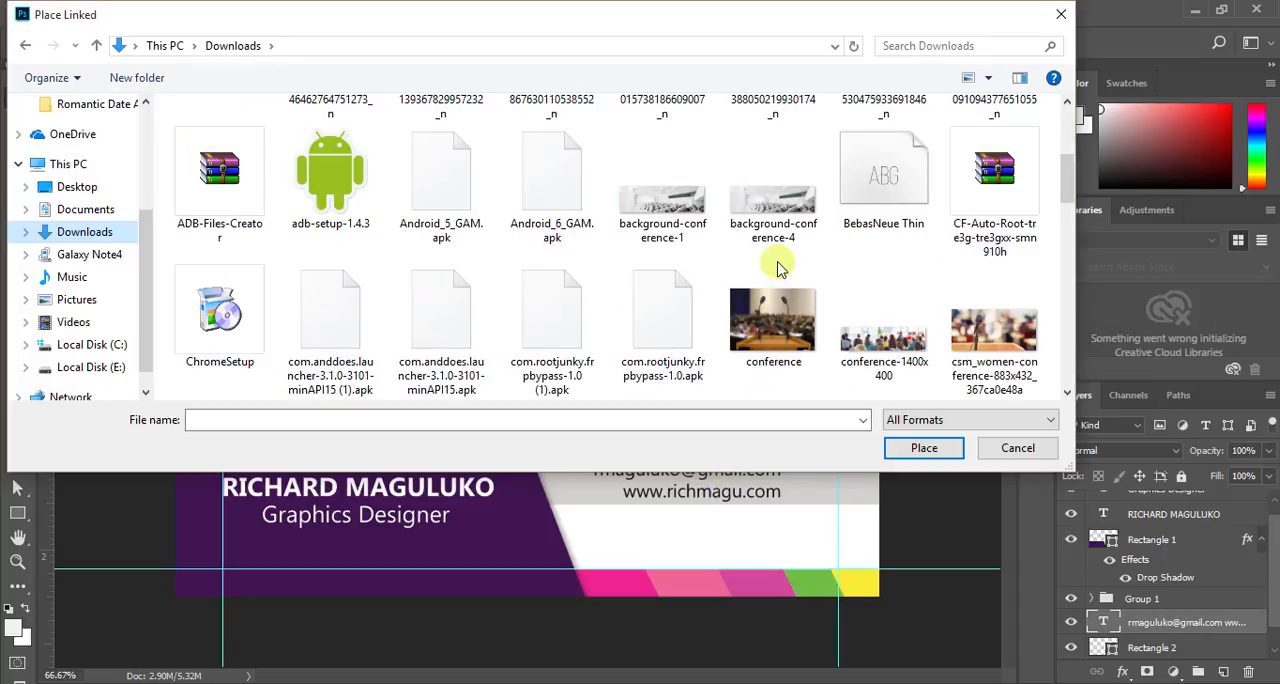
scroll(783, 278, "down", 3)
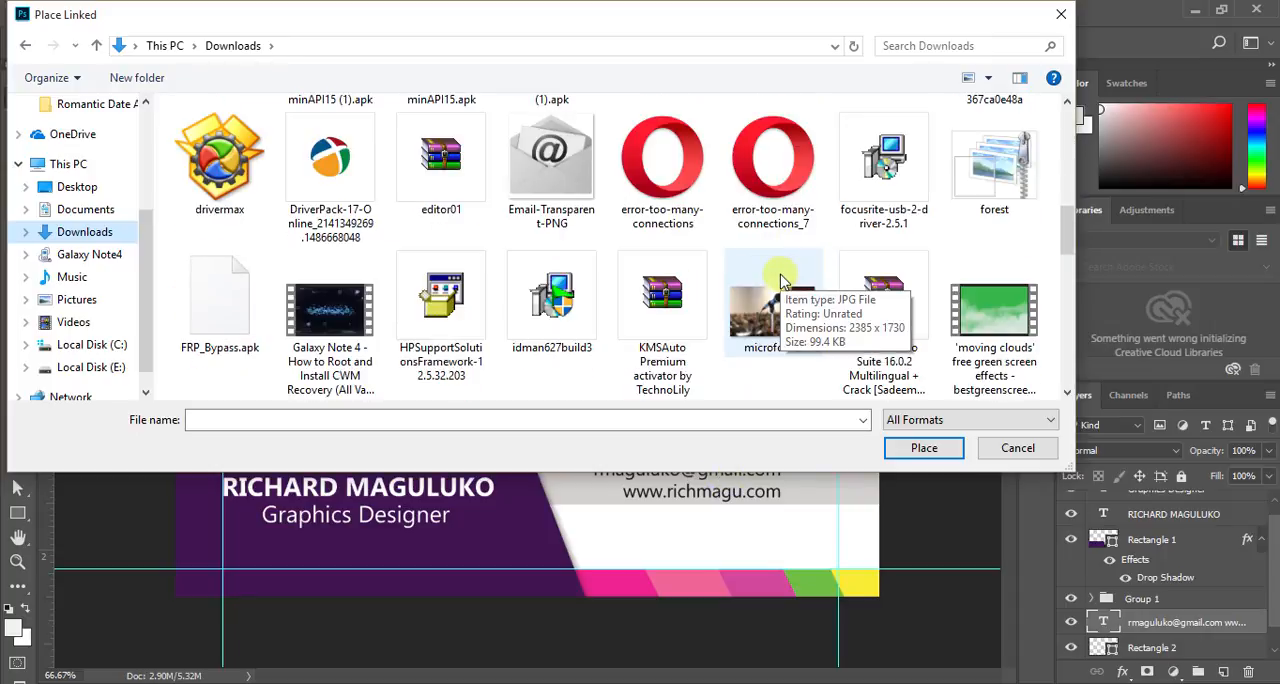
left_click(547, 187)
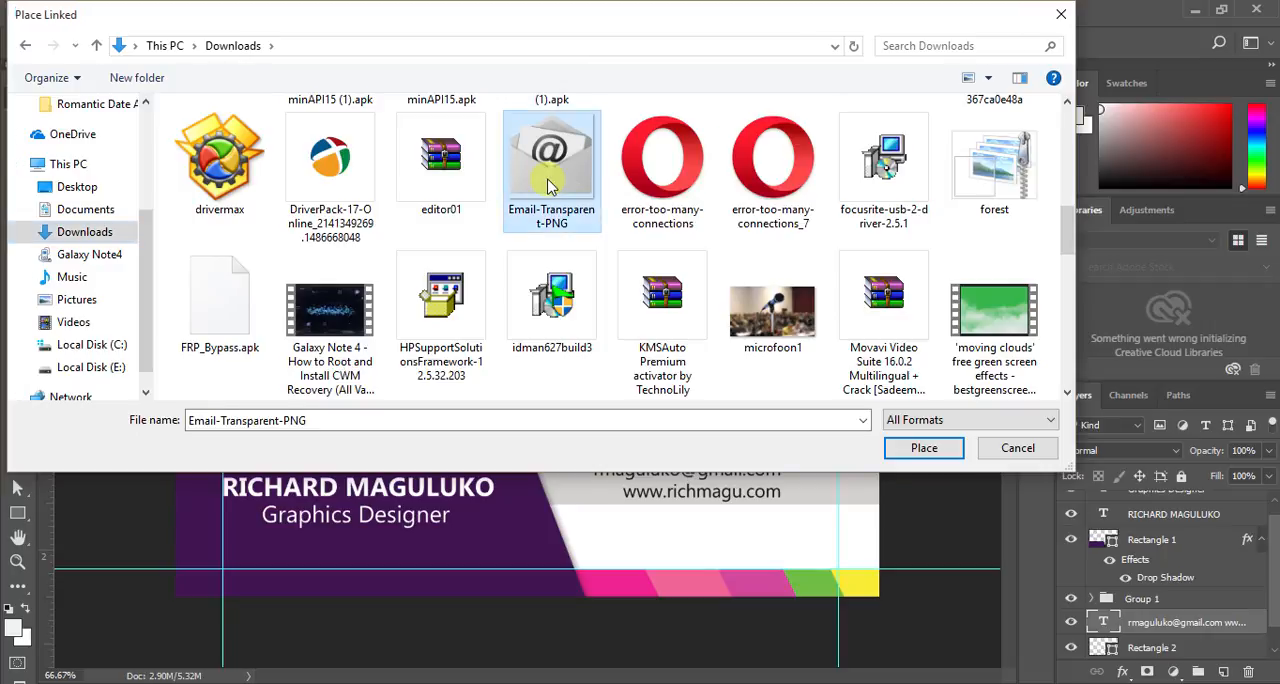
double_click(547, 187)
- Scale the placed envelope image to 12.40% and position it on the bar just right of the contact text
left_click_drag(553, 276, 596, 263)
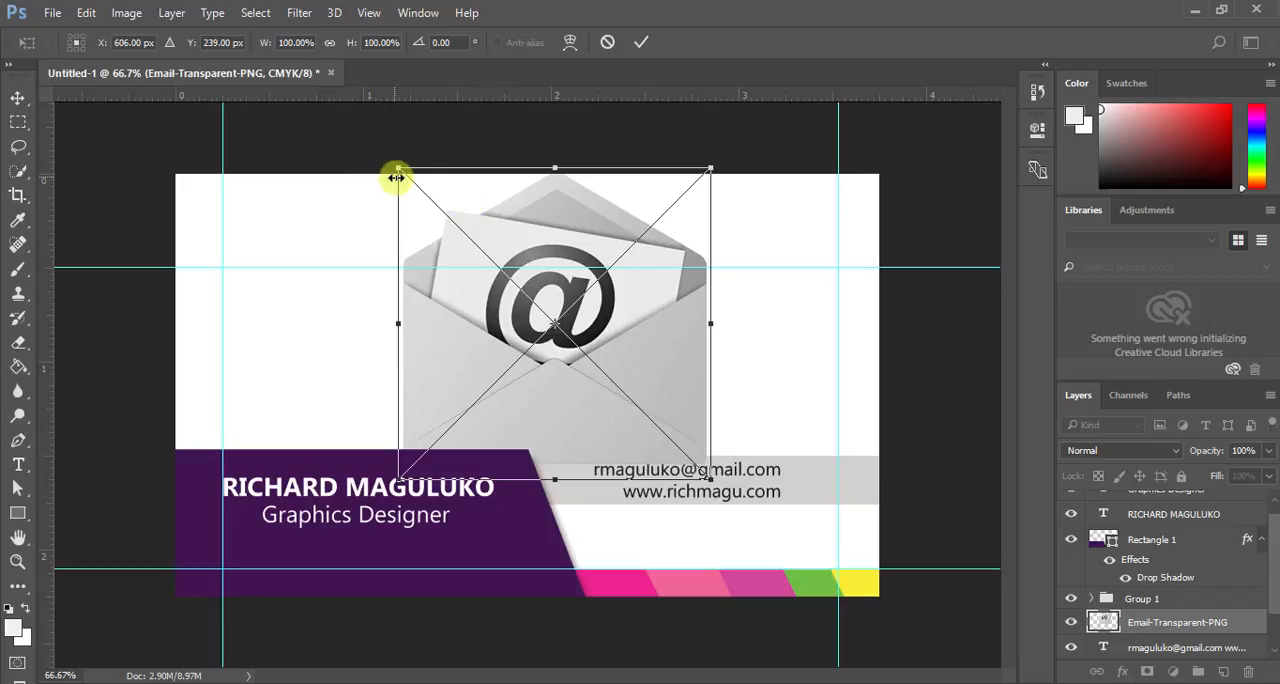
left_click_drag(397, 174, 558, 276)
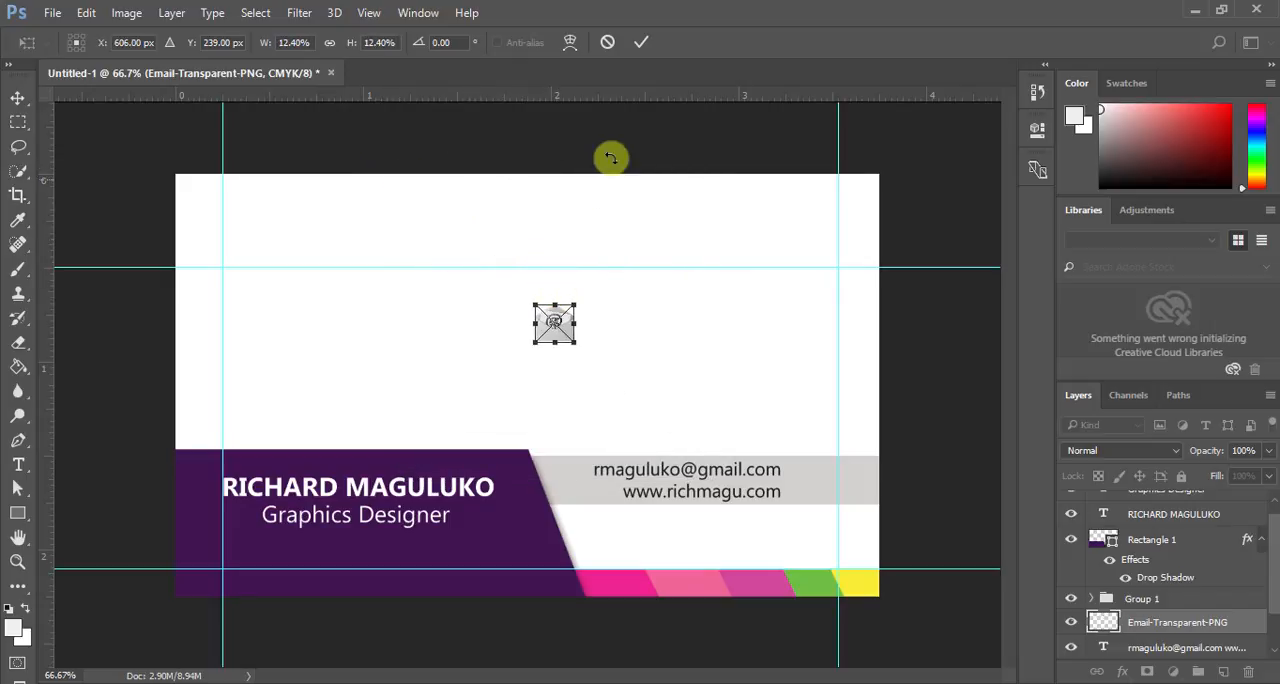
left_click(641, 42)
left_click_drag(553, 320, 815, 472)
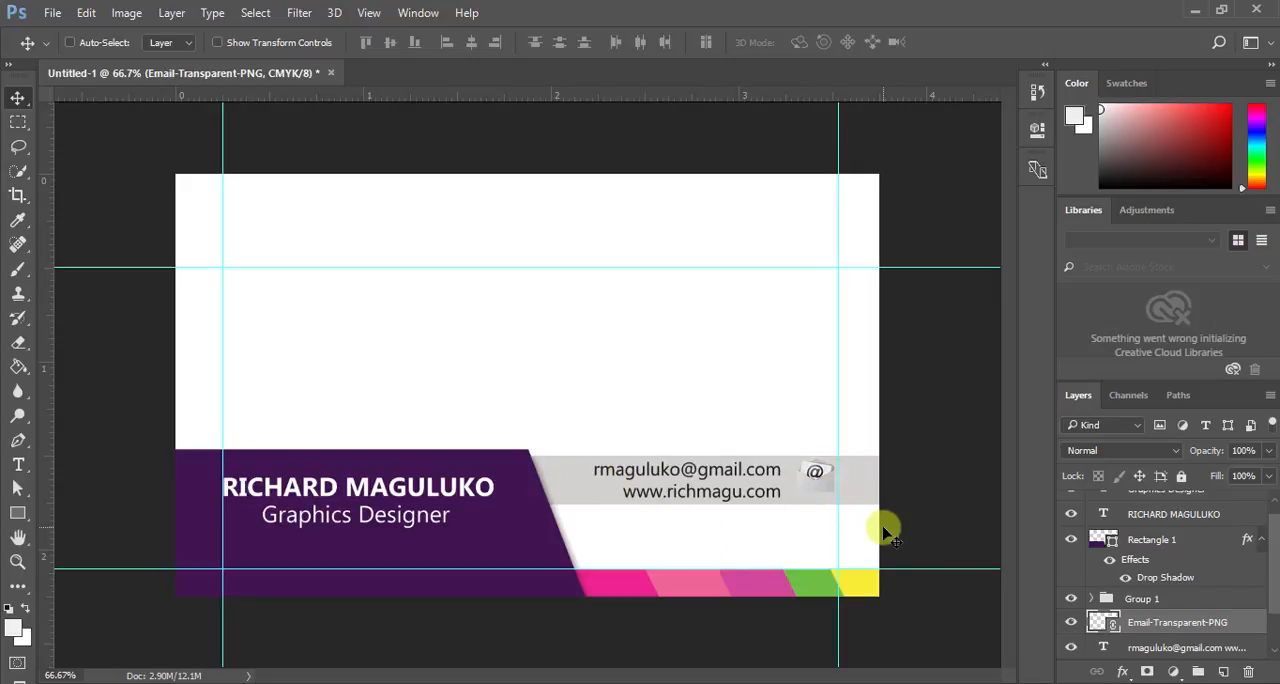
- Recolour the bar behind the contact text, trying yellow shades before settling on the dark grey 3b3b38
scroll(1143, 630, "down", 2)
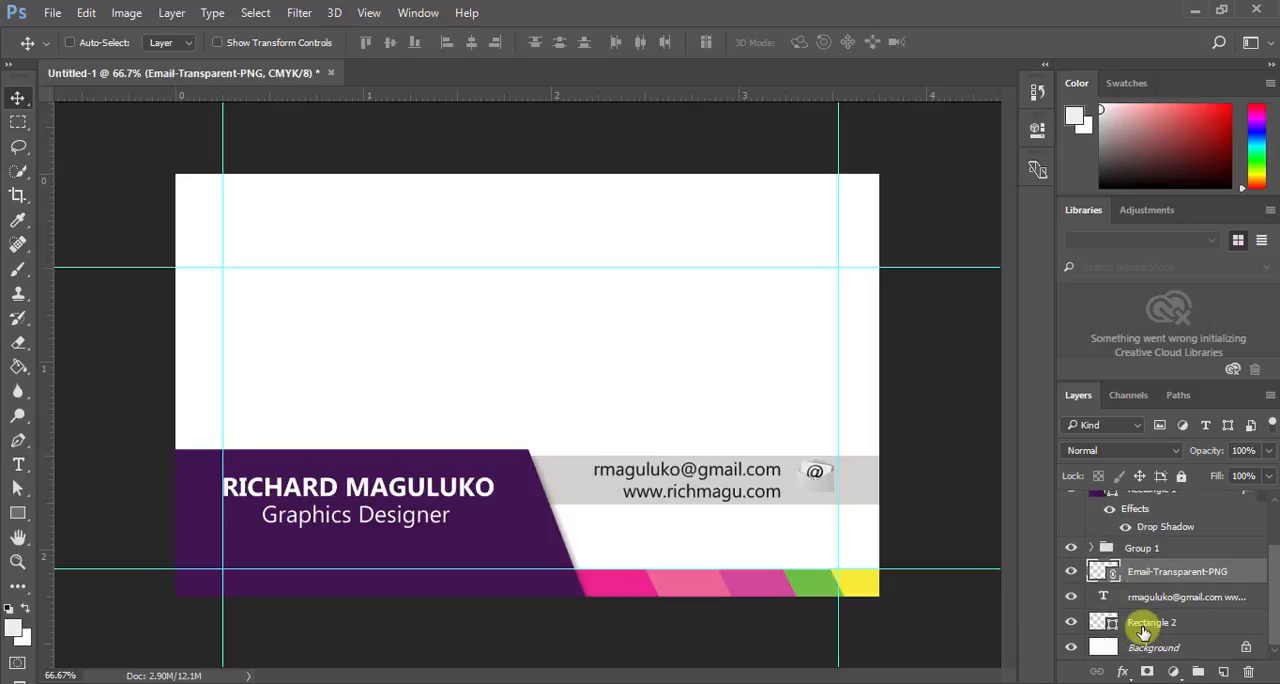
double_click(1104, 622)
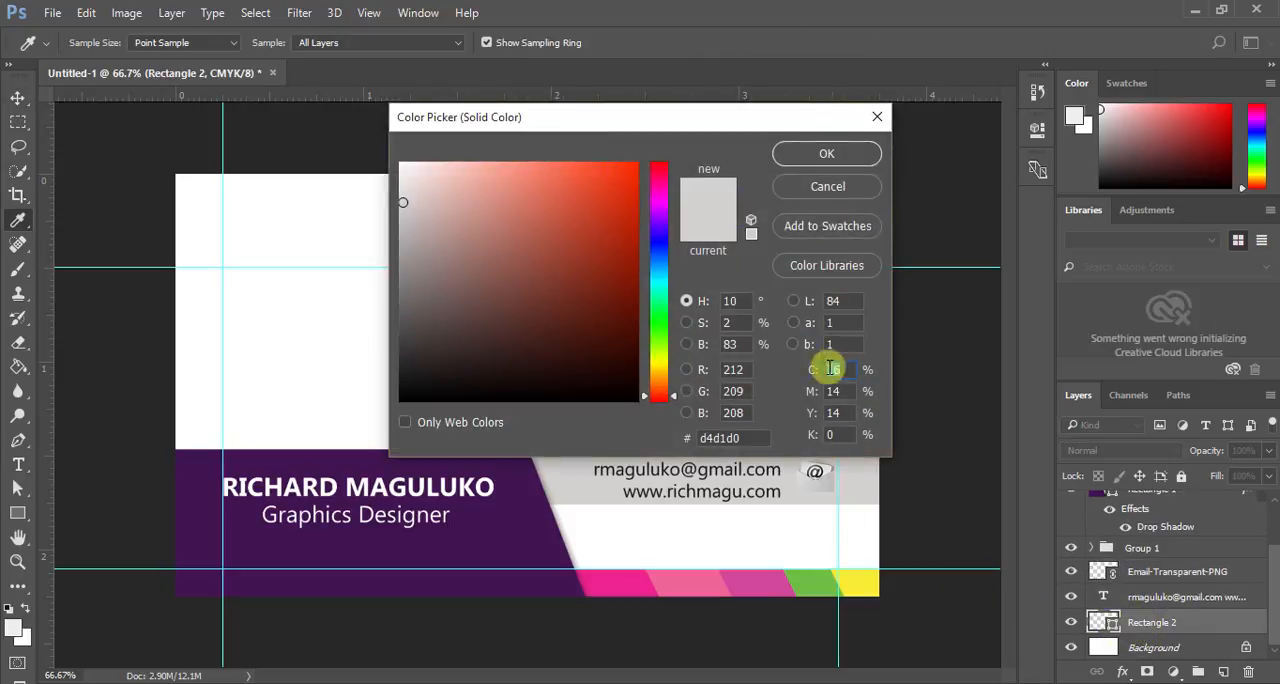
left_click(845, 577)
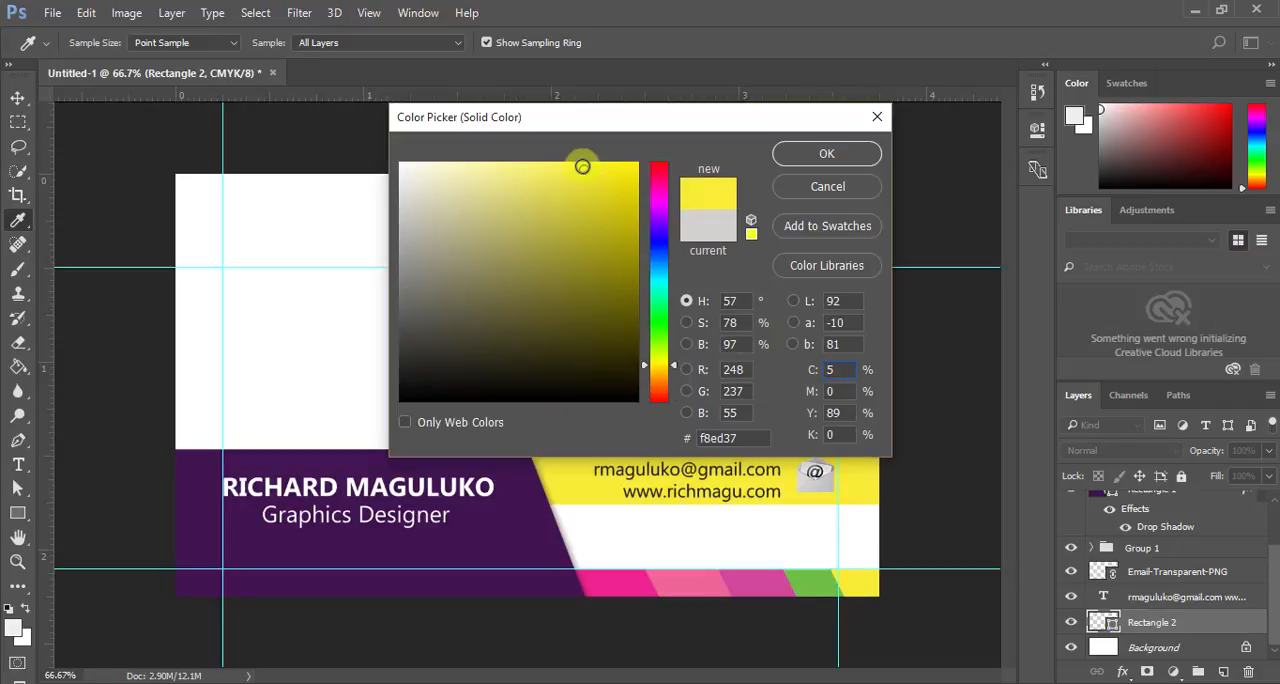
left_click_drag(582, 167, 490, 158)
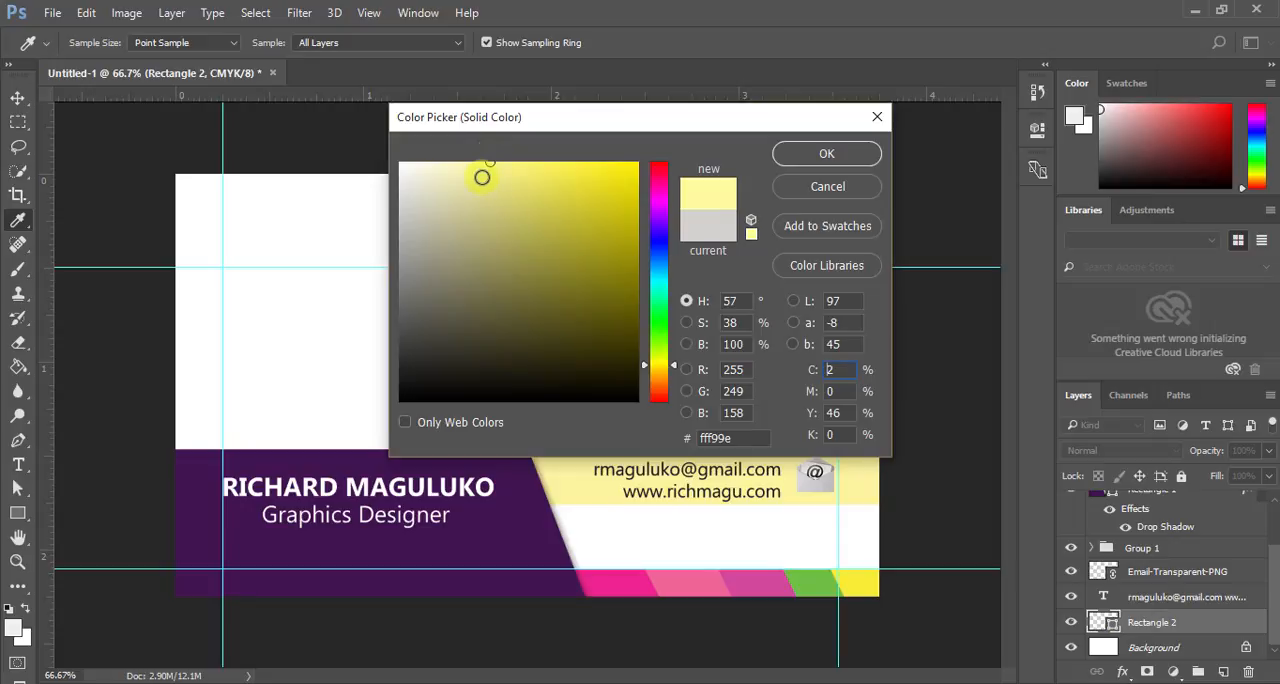
mouse_move(482, 177)
left_mouse_down()
mouse_move(409, 383)
mouse_move(420, 289)
mouse_move(404, 238)
mouse_move(411, 346)
left_mouse_up()
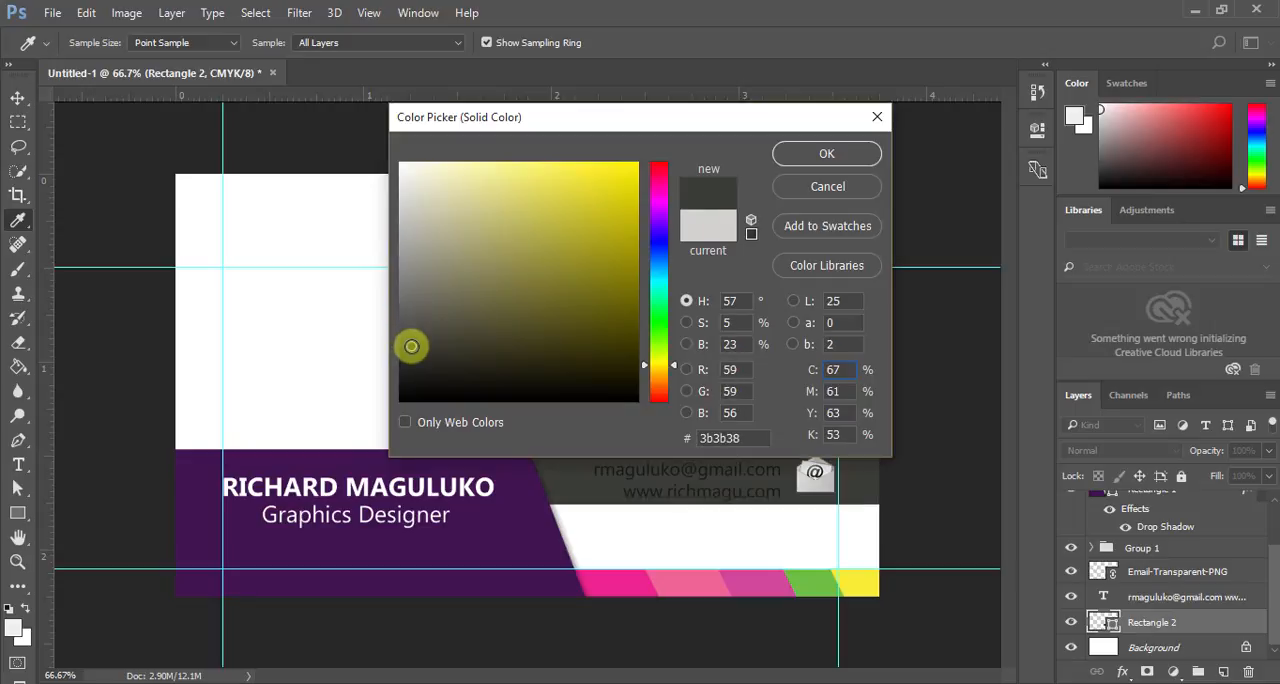
left_click(830, 155)
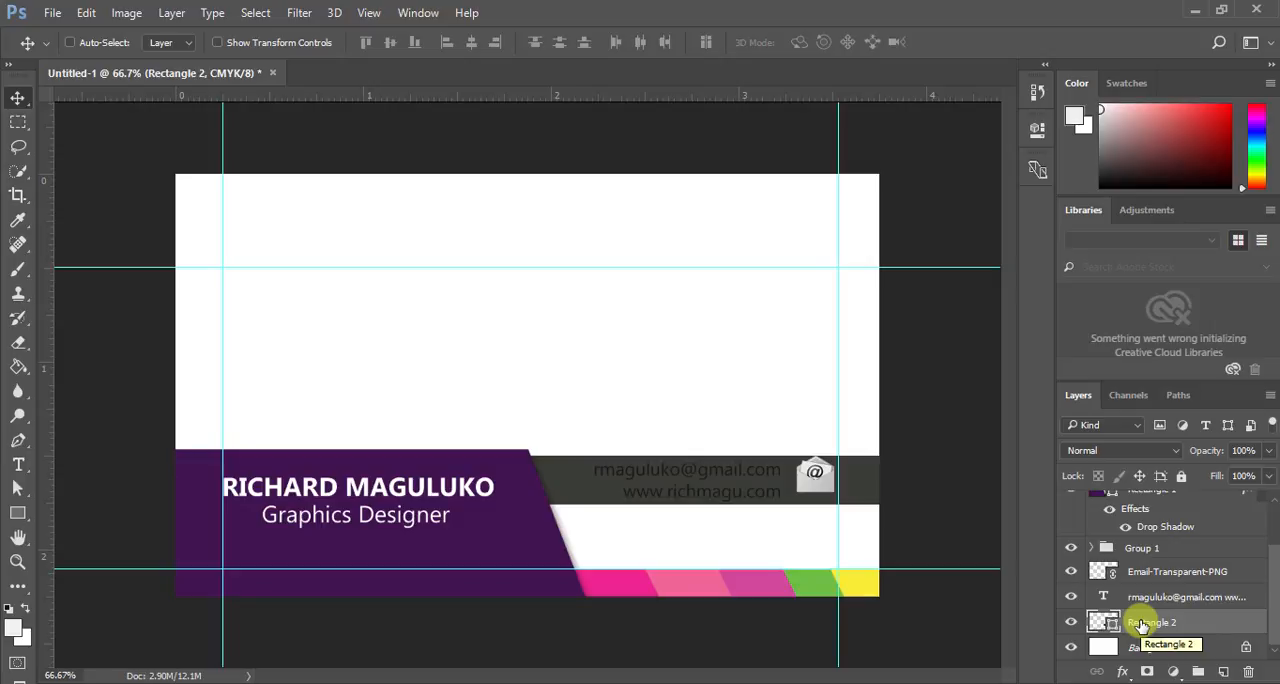
- Recolour the two contact lines on the dark bar to white ffffff, trying the yellow of the end bar first
left_click(1118, 598)
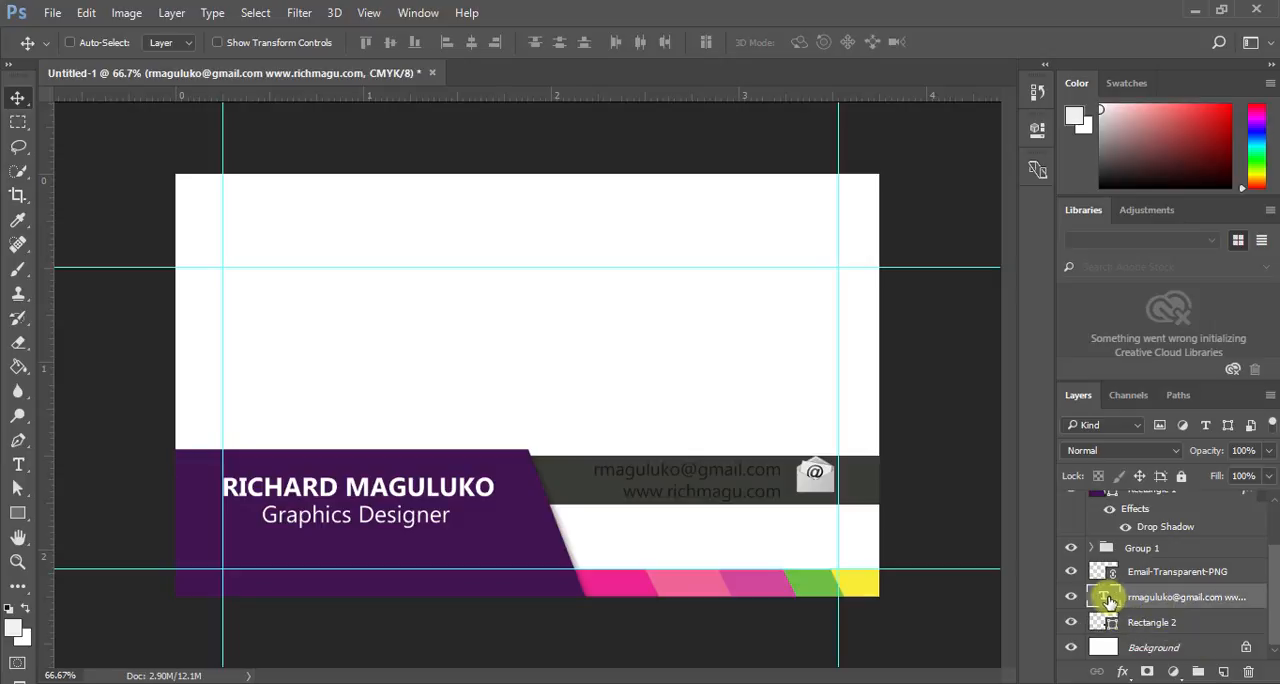
double_click(1106, 598)
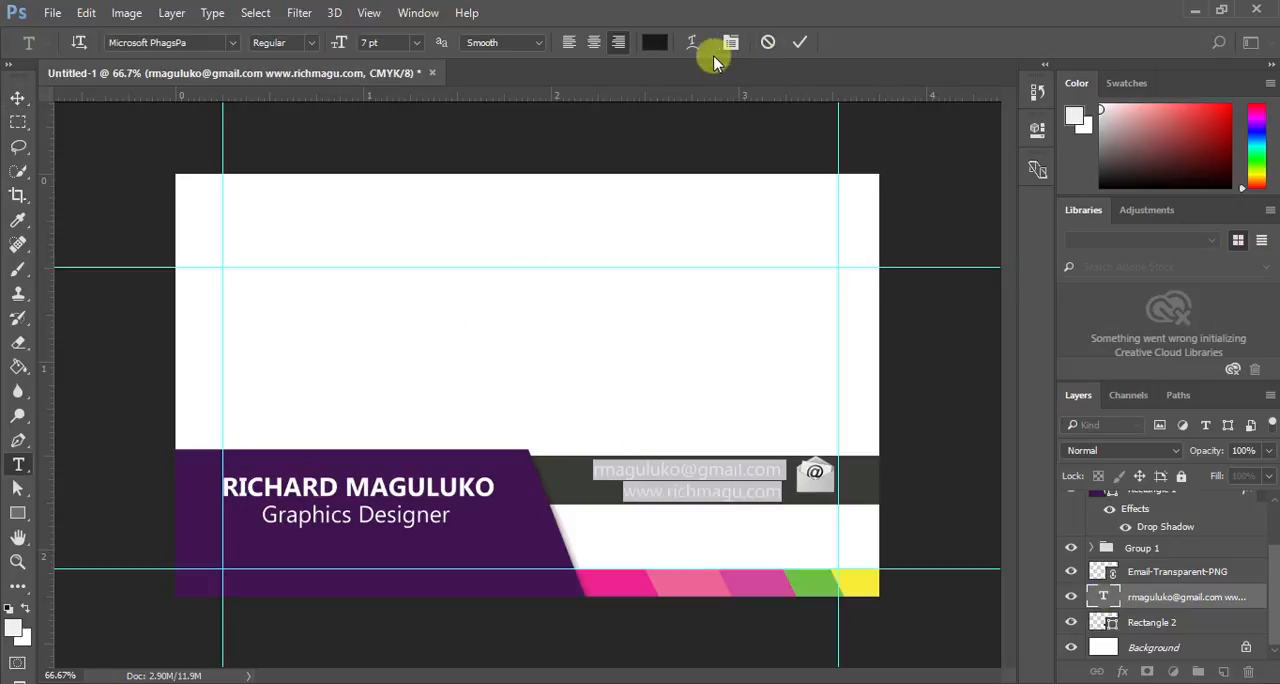
left_click(653, 42)
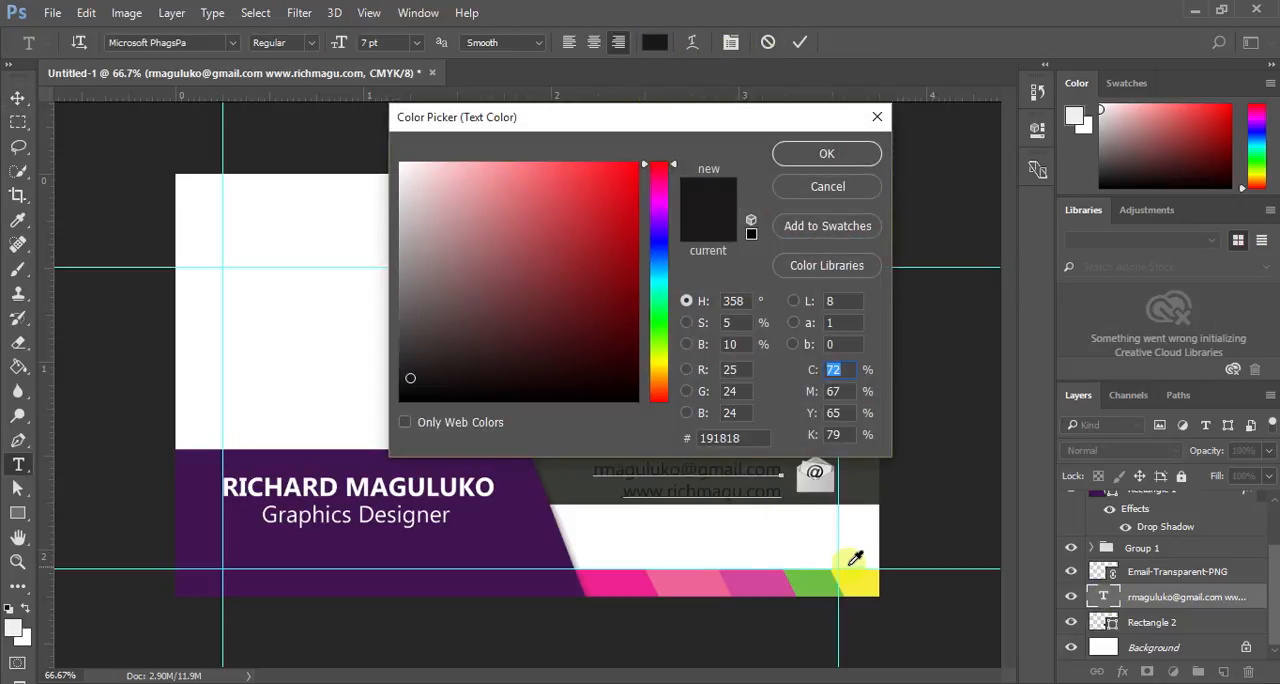
left_click(864, 576)
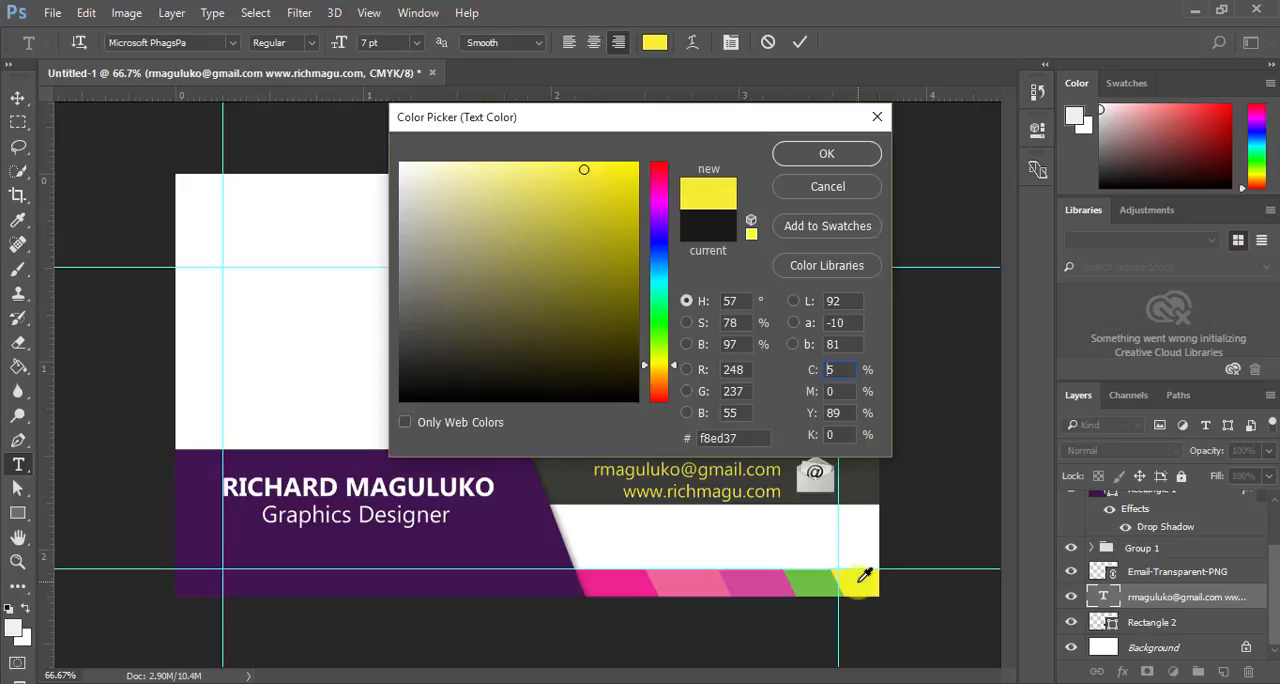
left_click_drag(437, 215, 300, 87)
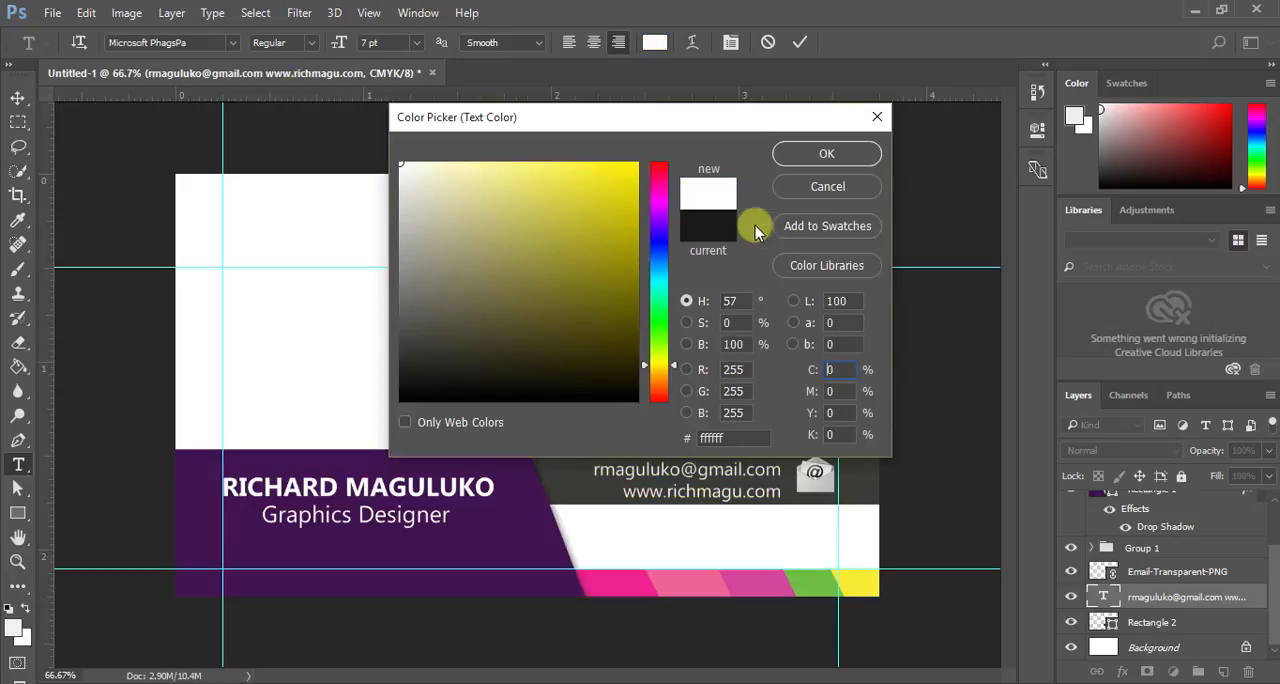
left_click(838, 152)
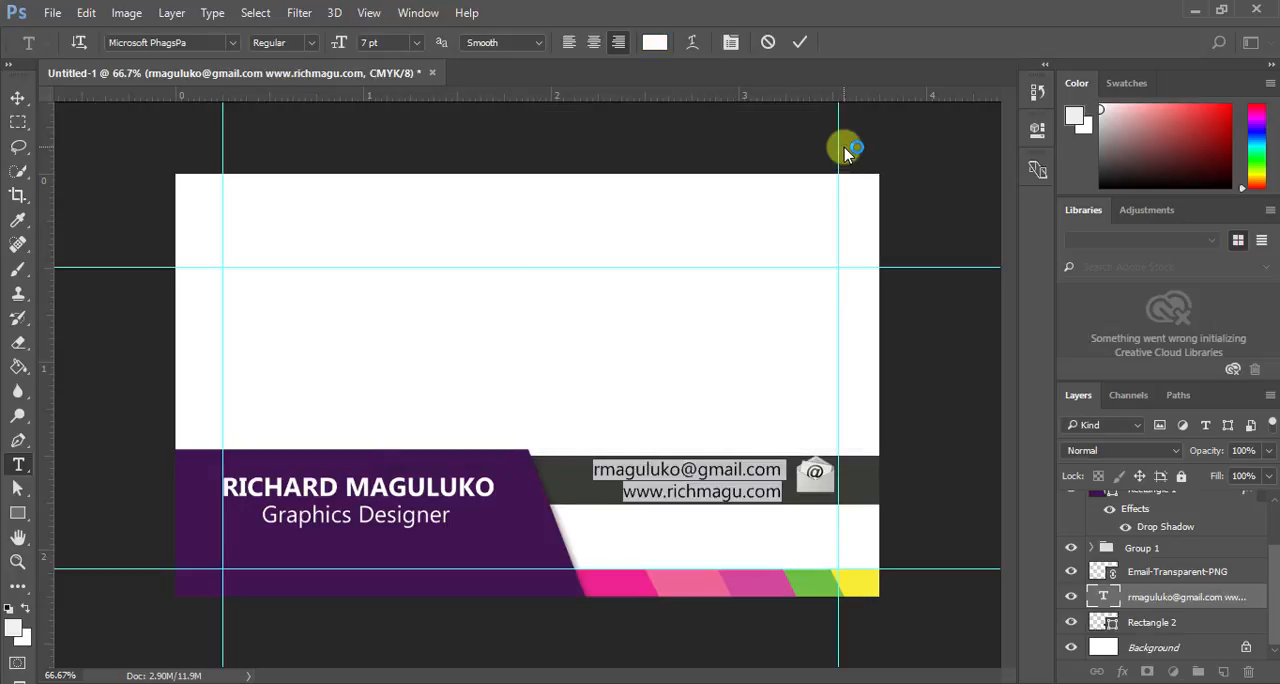
left_click(801, 43)
key("v")
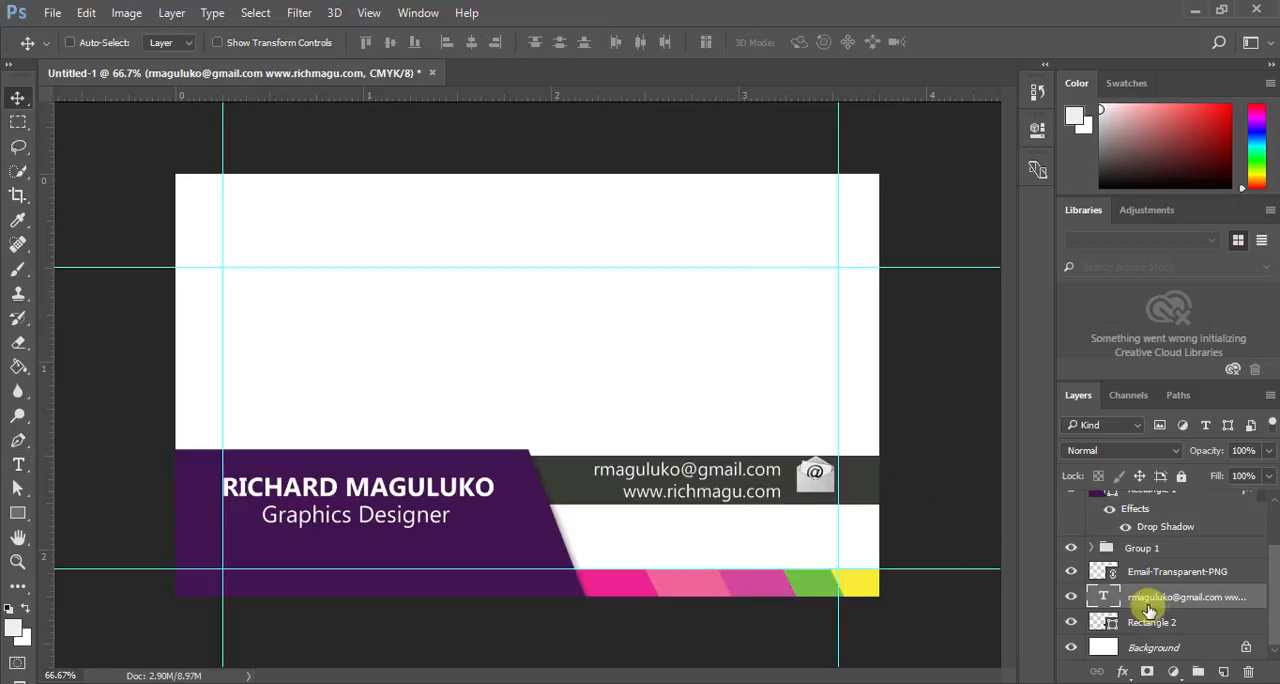
- Nudge the two contact lines slightly up within the dark grey bar
key("Up")
key("Up")
key("Up")
key("Up")
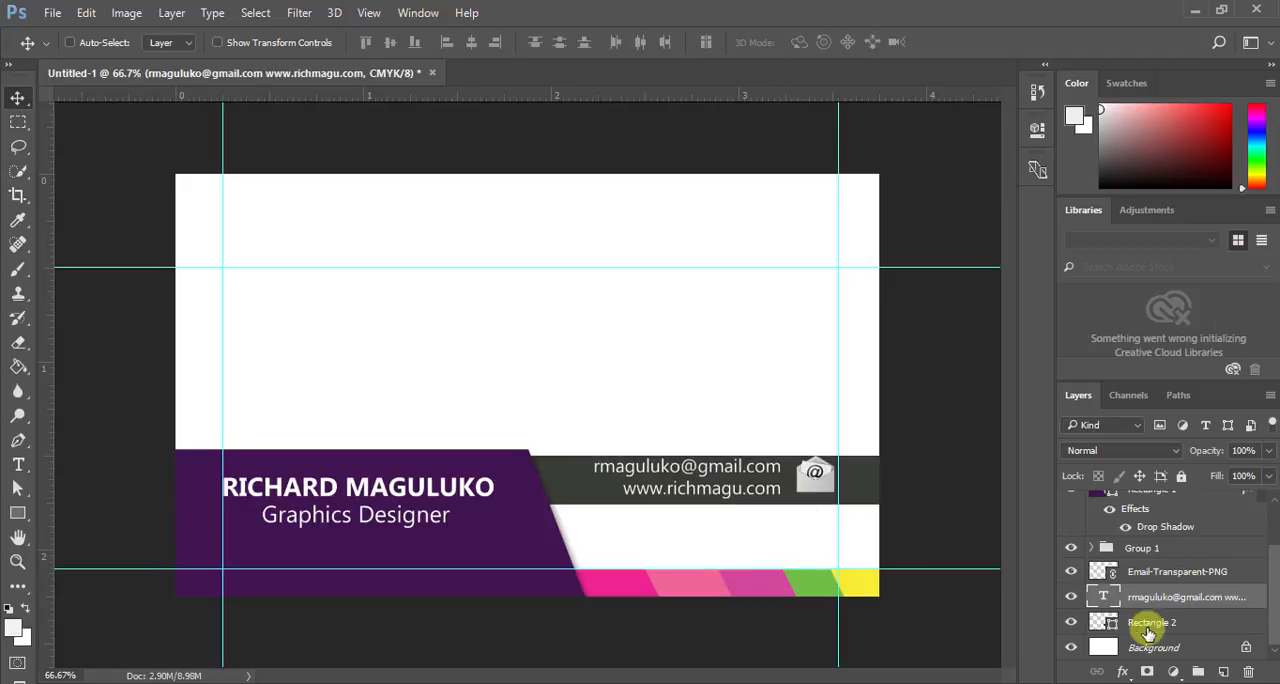
- Enlarge the envelope icon on the bar to 15.40% in width and height using its transform controls
left_click(1150, 572)
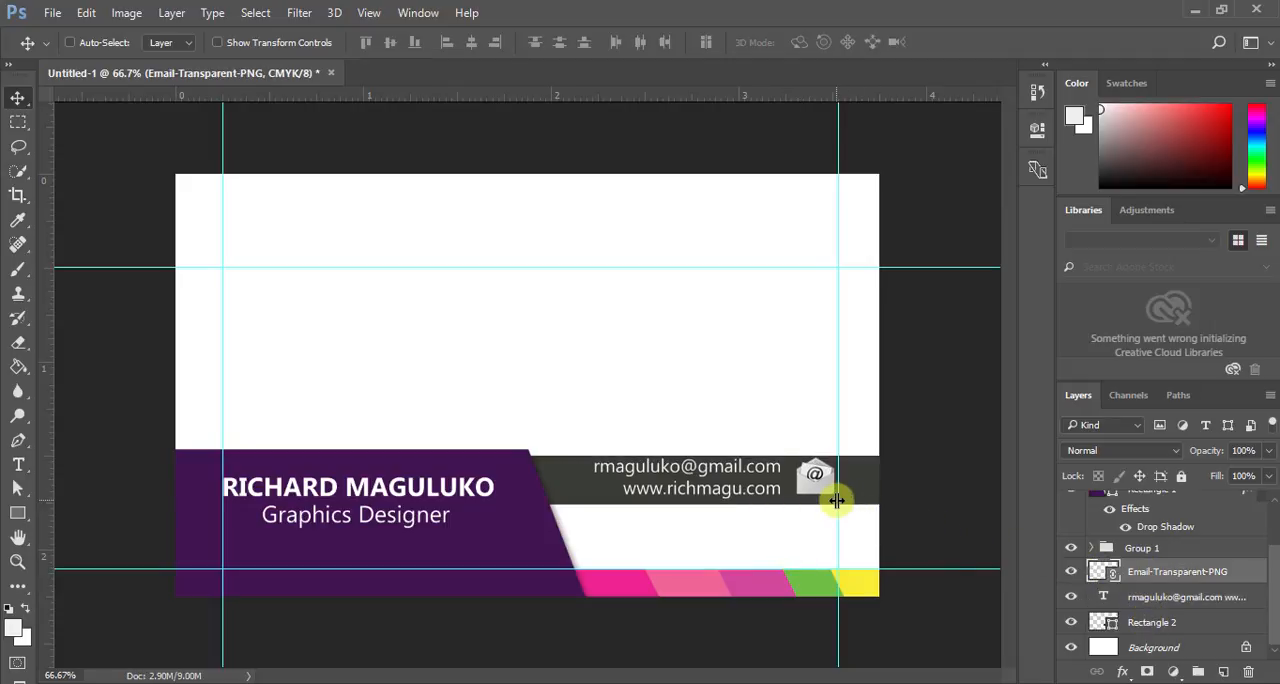
left_click(245, 43)
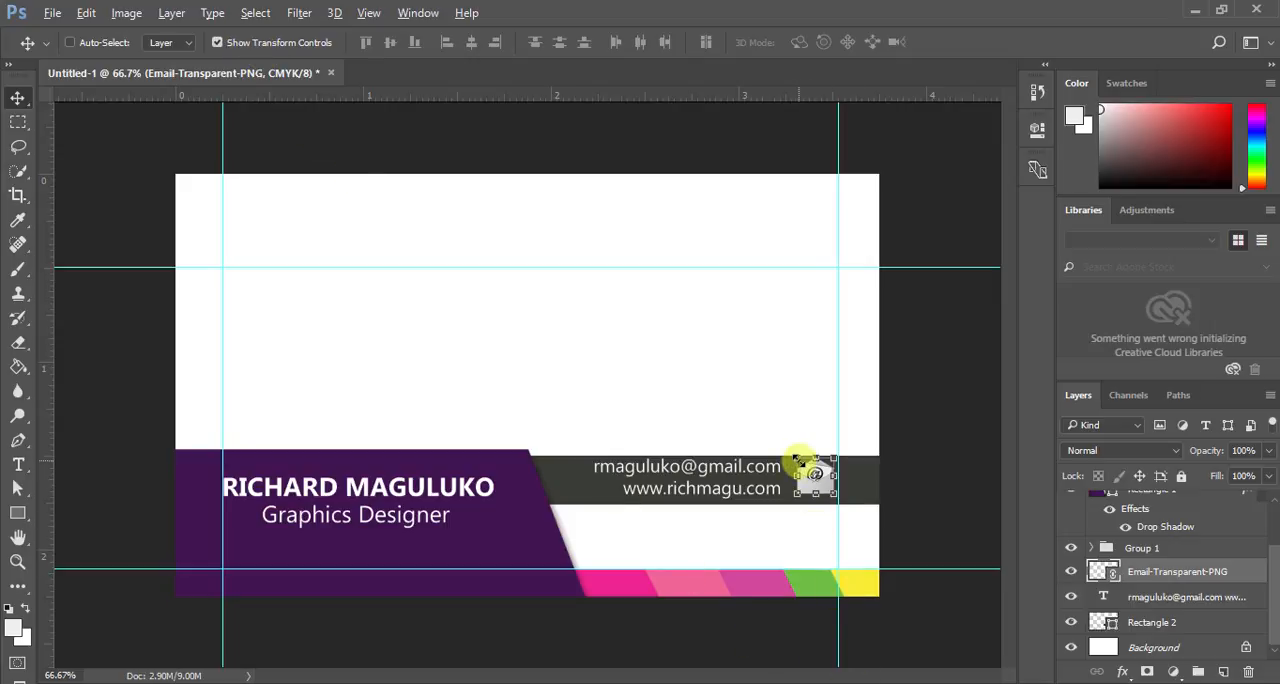
left_click_drag(797, 461, 791, 456)
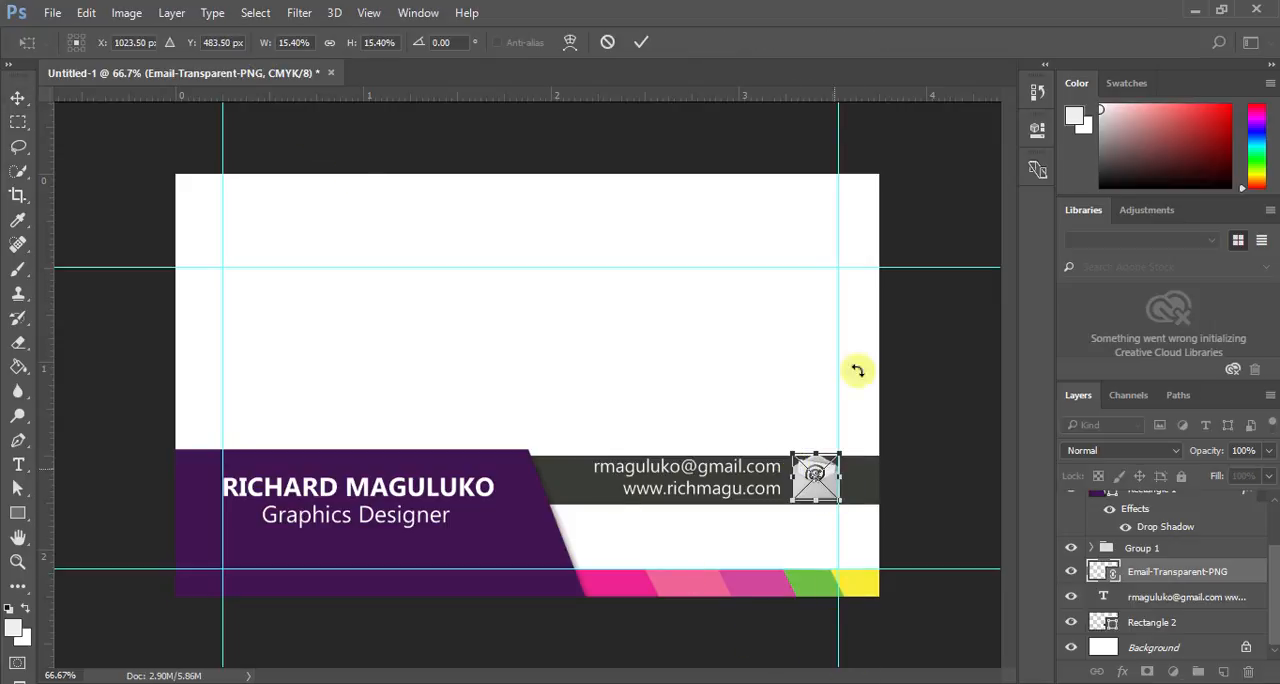
left_click(640, 42)
- Nudge the envelope icon left inside the right-hand guide and down to fit the bar's height, hiding the transform controls
key("Left")
key("Left")
key("Left")
key("Left")
key("Left")
key("Left")
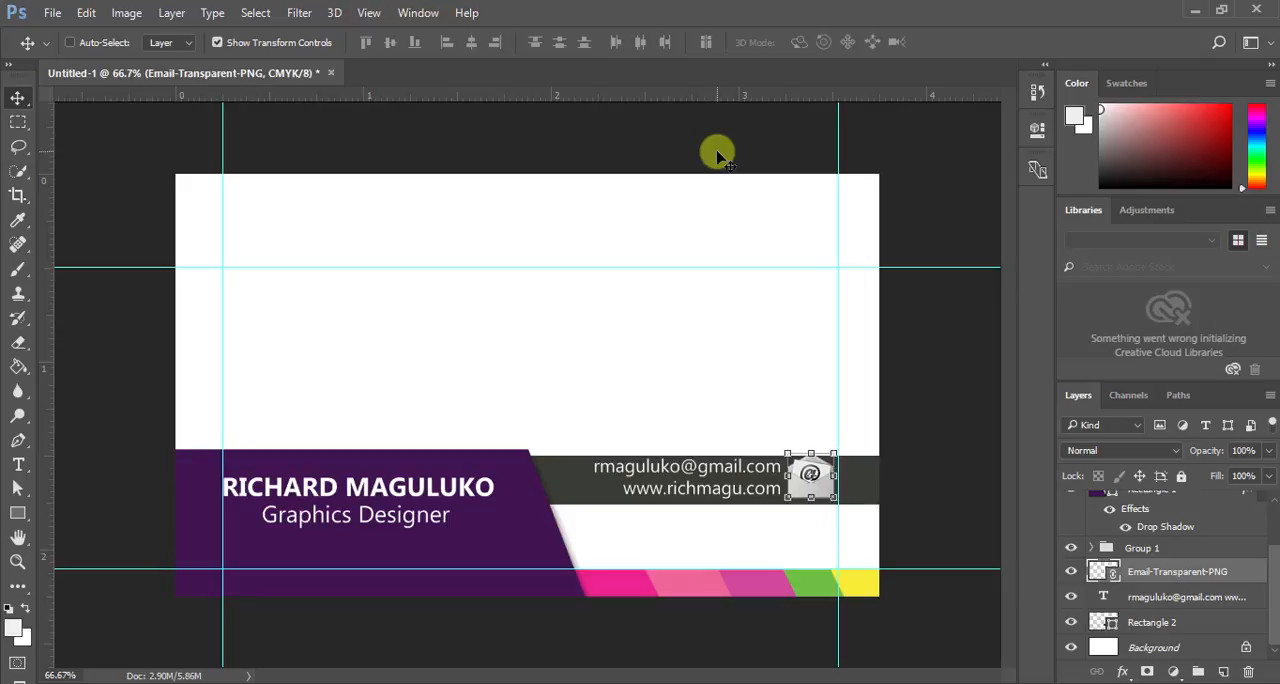
key("Up")
key("Down")
key("Down")
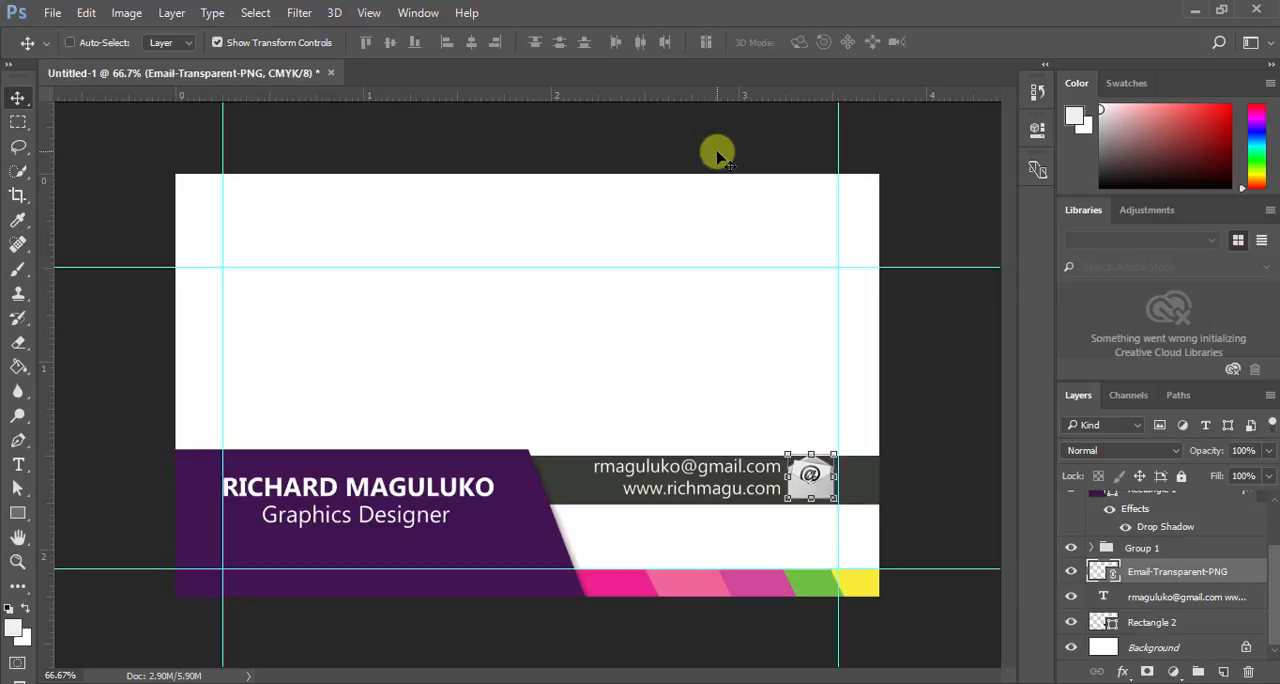
left_click(217, 42)
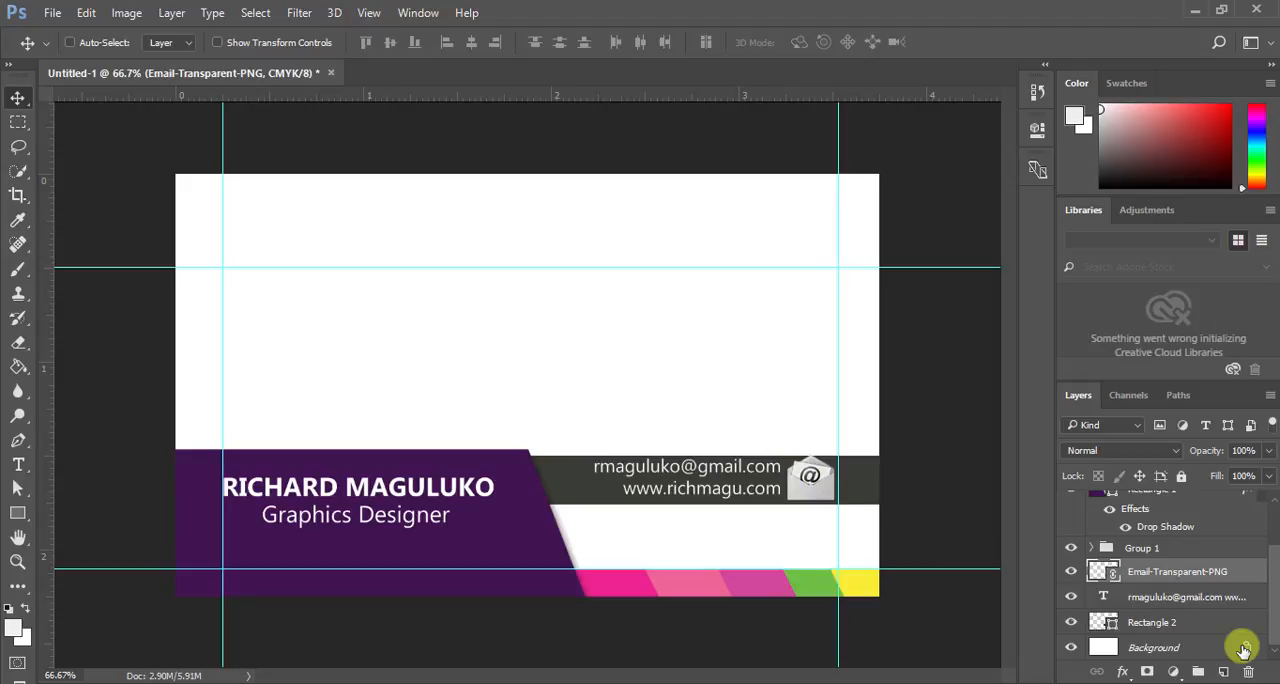
key("Down")
key("Down")
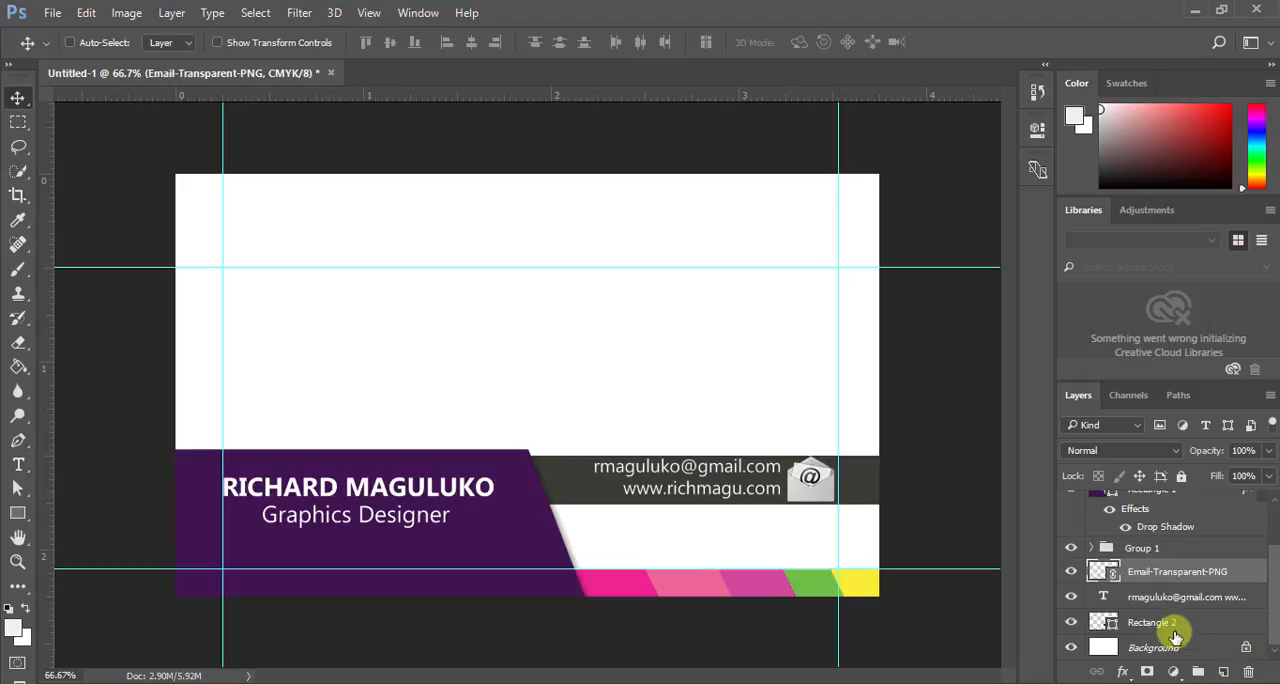
- Nudge the two contact lines down so they sit centred vertically in the bar beside the envelope icon
left_click(1150, 598)
key("Down")
key("Down")
key("Down")
key("Down")
key("Down")
key("Down")
key("Down")
key("Down")
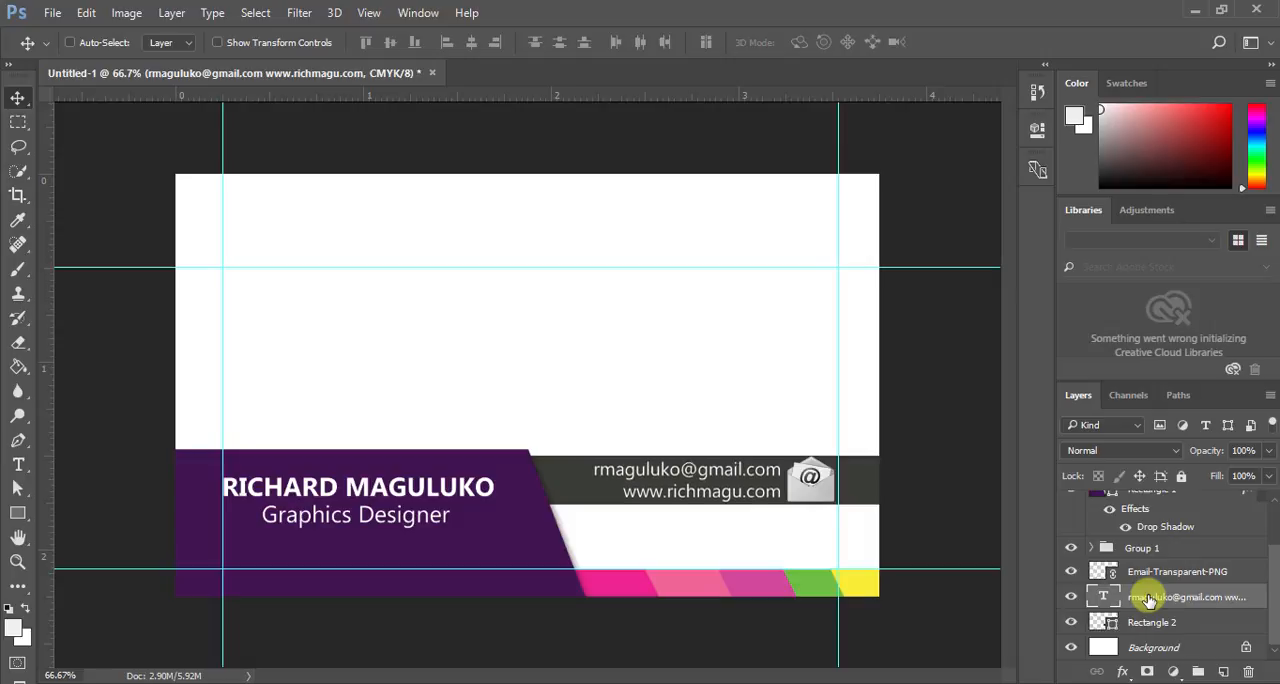
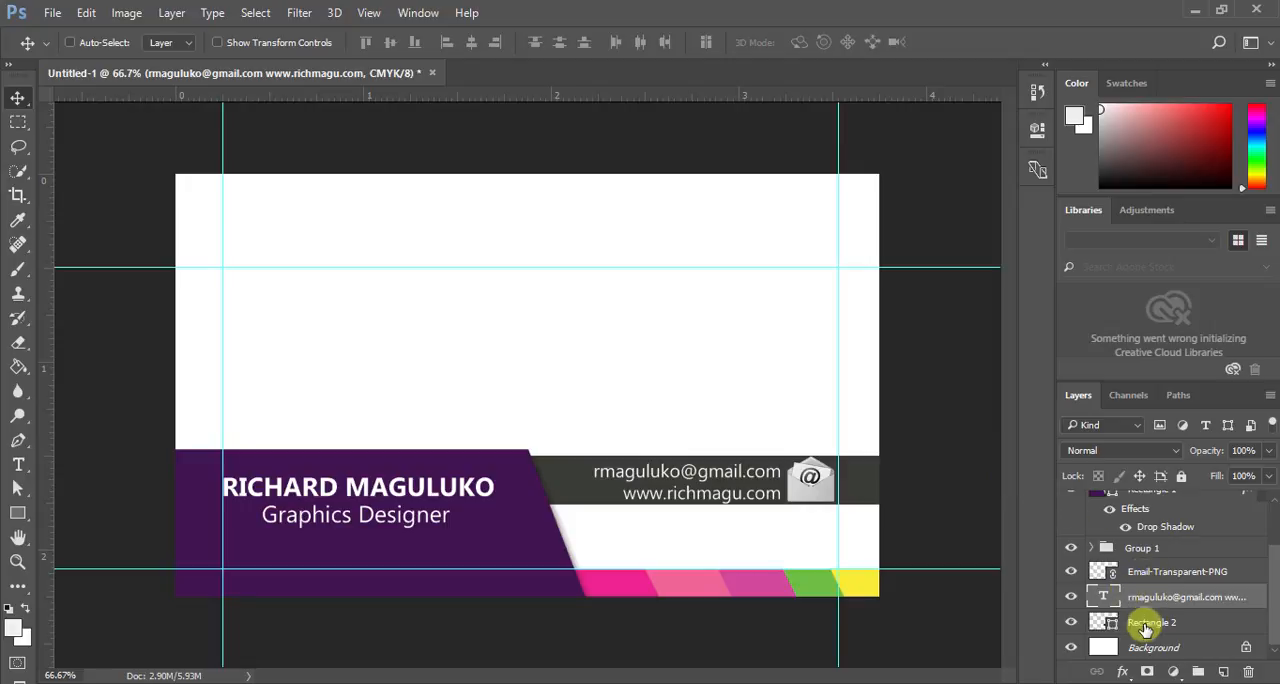
- Duplicate the dark grey contact bar and place the copy just below it, above the coloured bars
left_click(1146, 628)
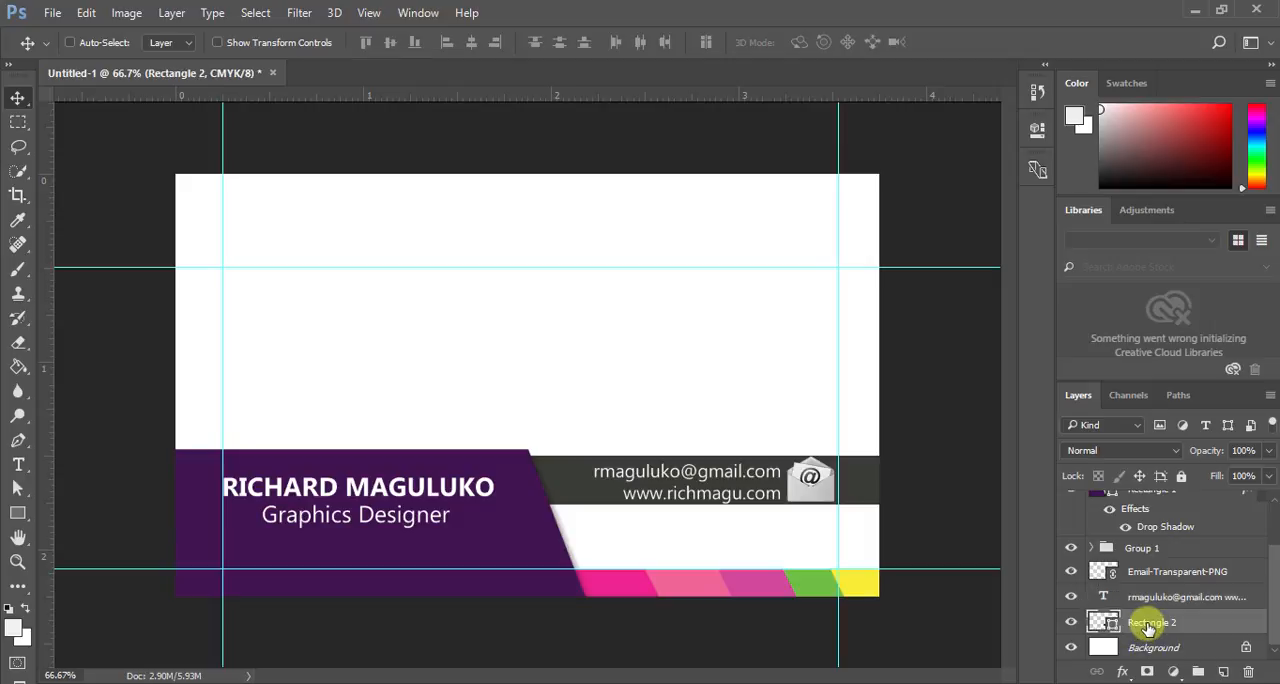
left_click(218, 42)
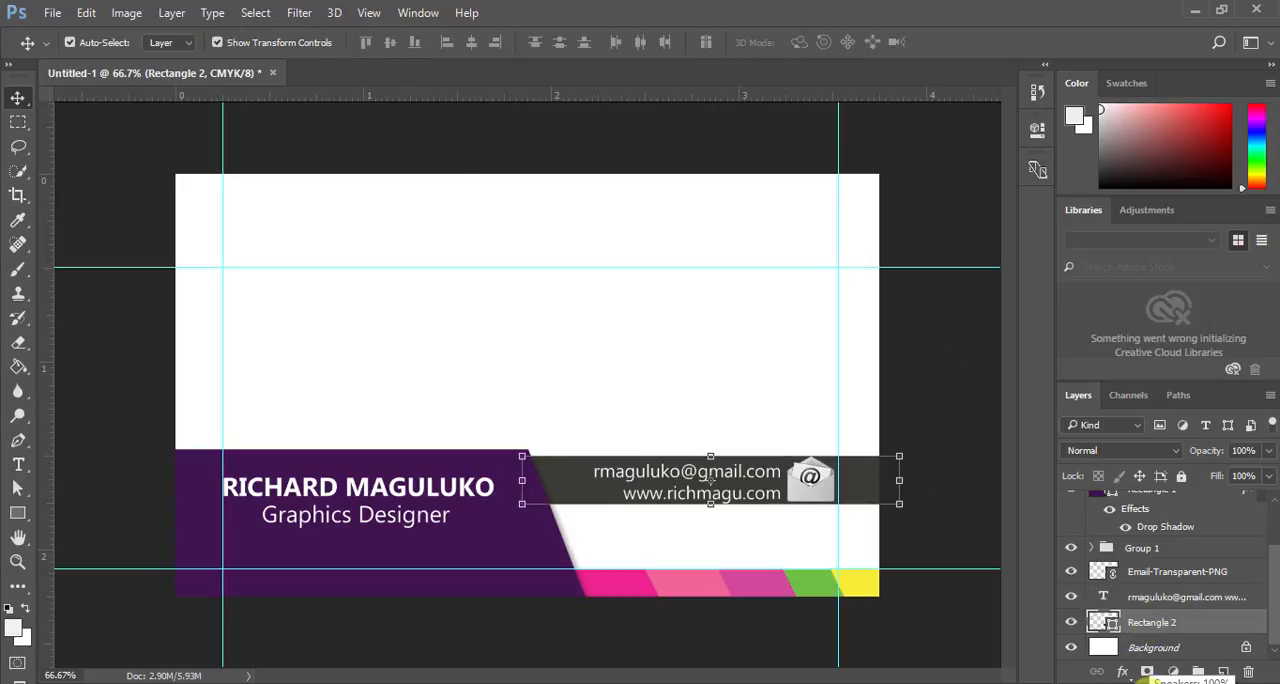
key("ctrl+j")
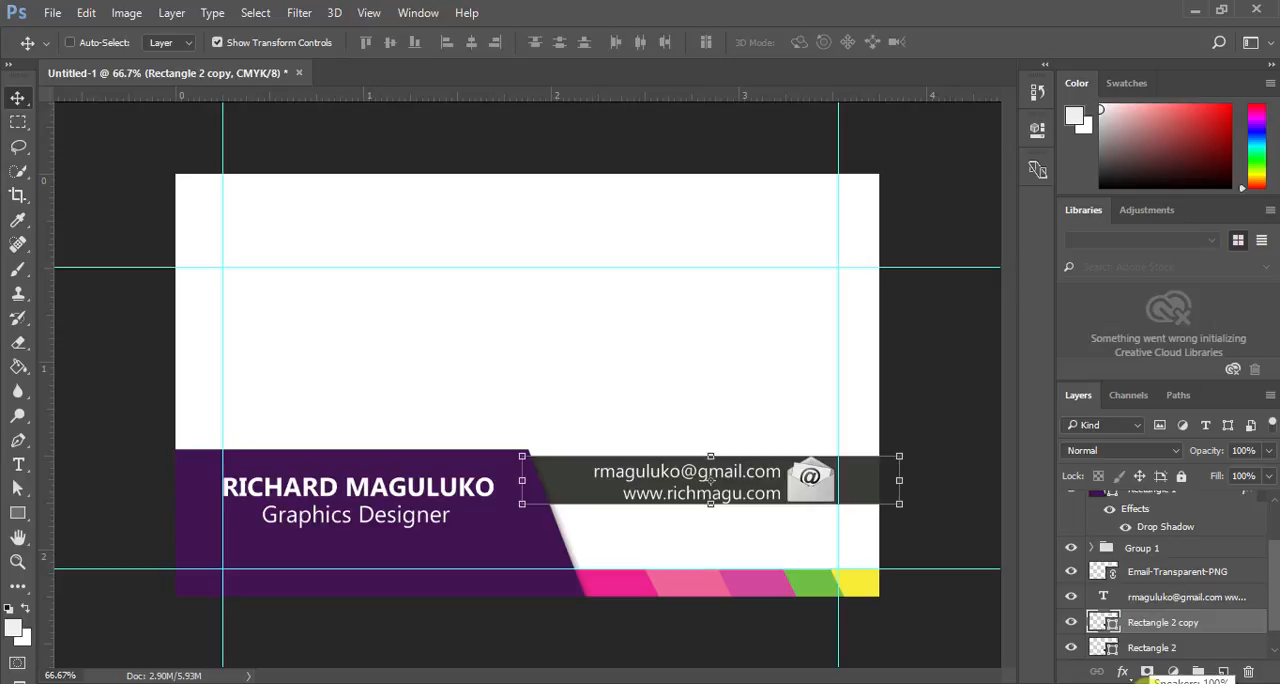
left_click_drag(711, 480, 711, 537)
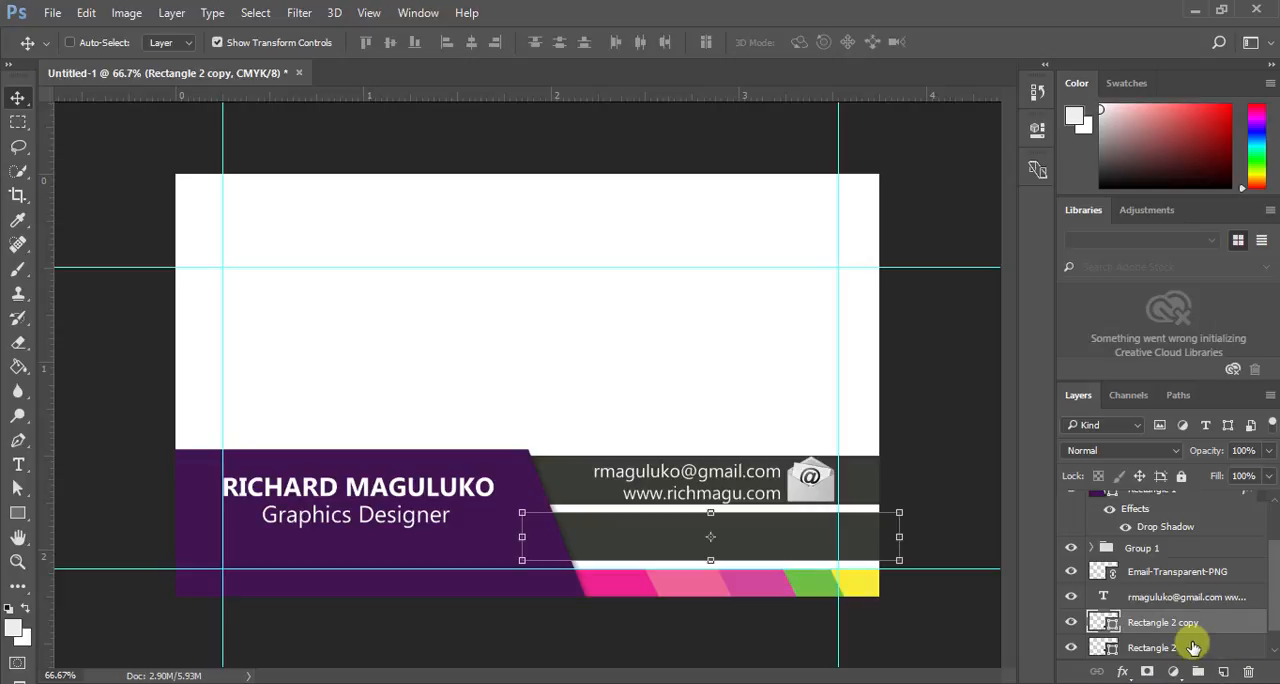
- Duplicate the two-line contact text and move the copy down onto the lower dark grey bar
left_click(1188, 595)
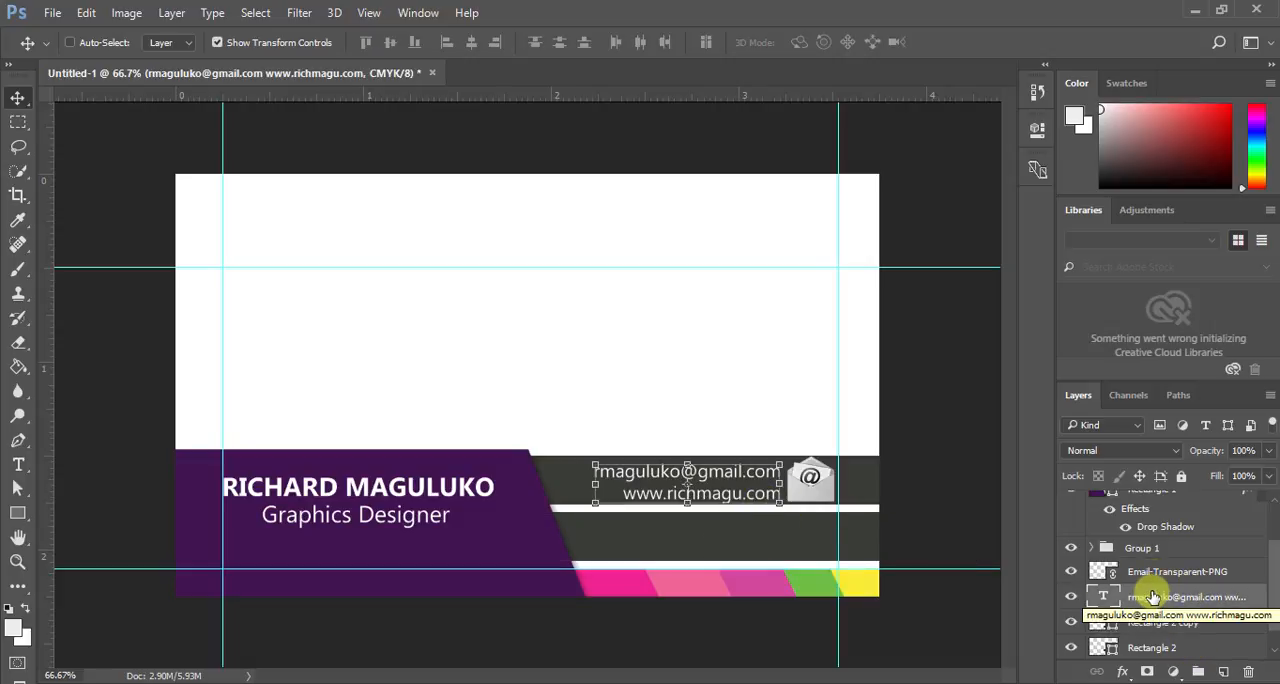
key("ctrl")
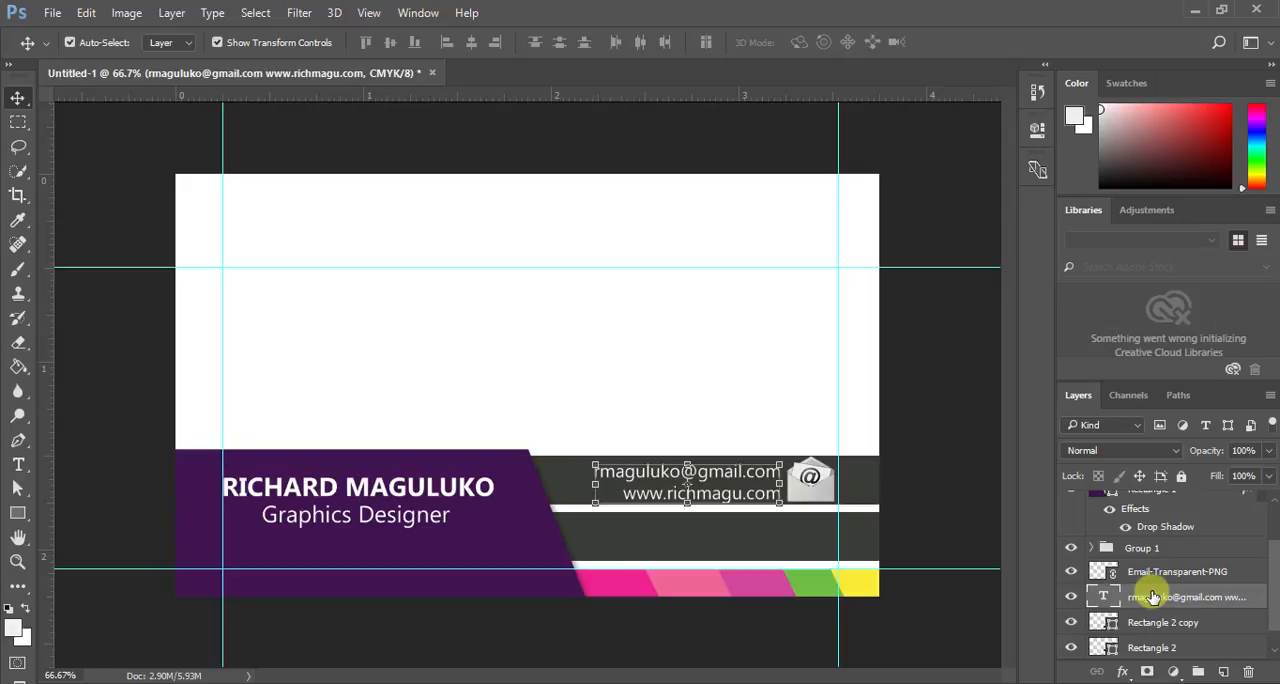
key("ctrl+j")
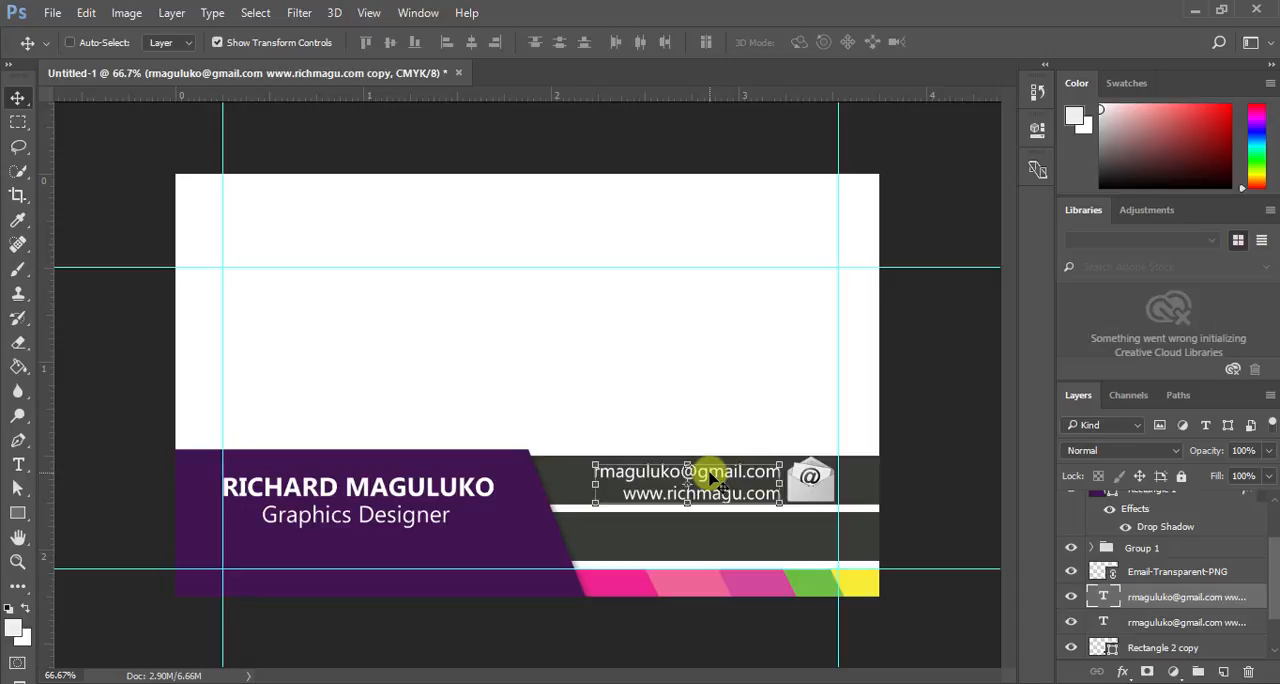
key("shift+Down")
key("shift+Down")
key("shift+Down")
key("shift+Down")
key("shift+Down")
key("shift+Down")
key("shift+Down")
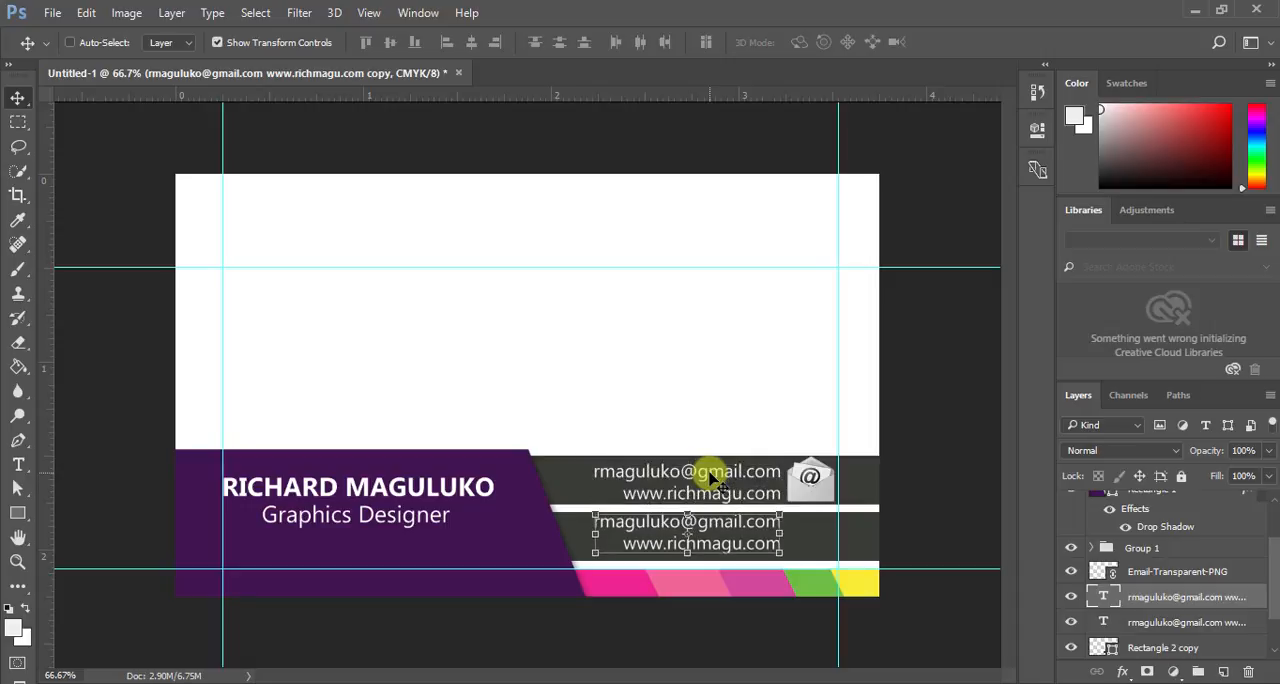
key("shift+Down")
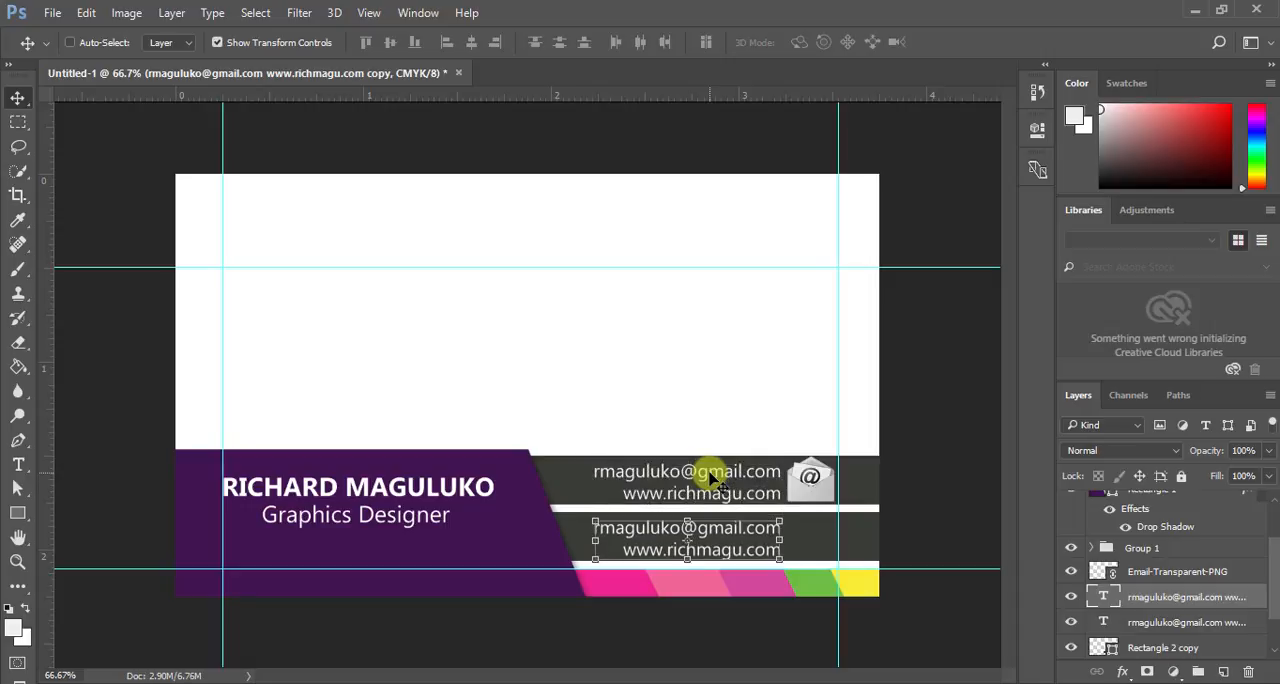
- Replace the copied contact text on the lower bar with the phone number
double_click(1106, 598)
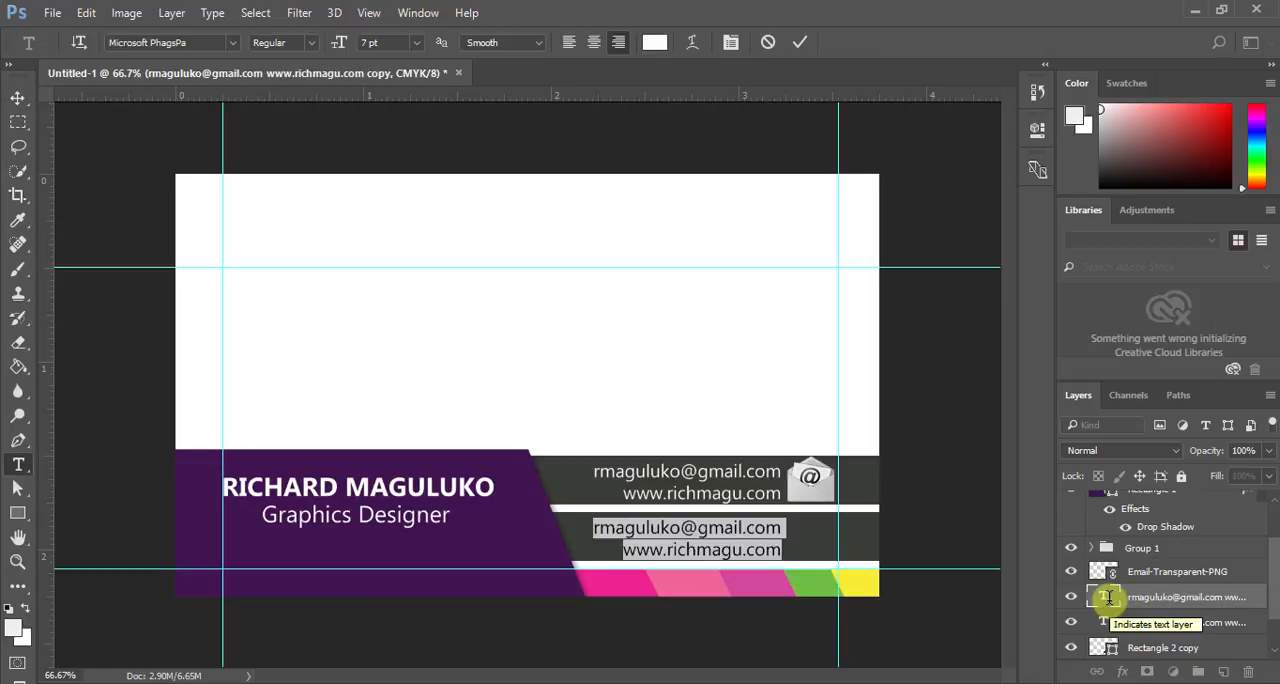
key("BackSpace")
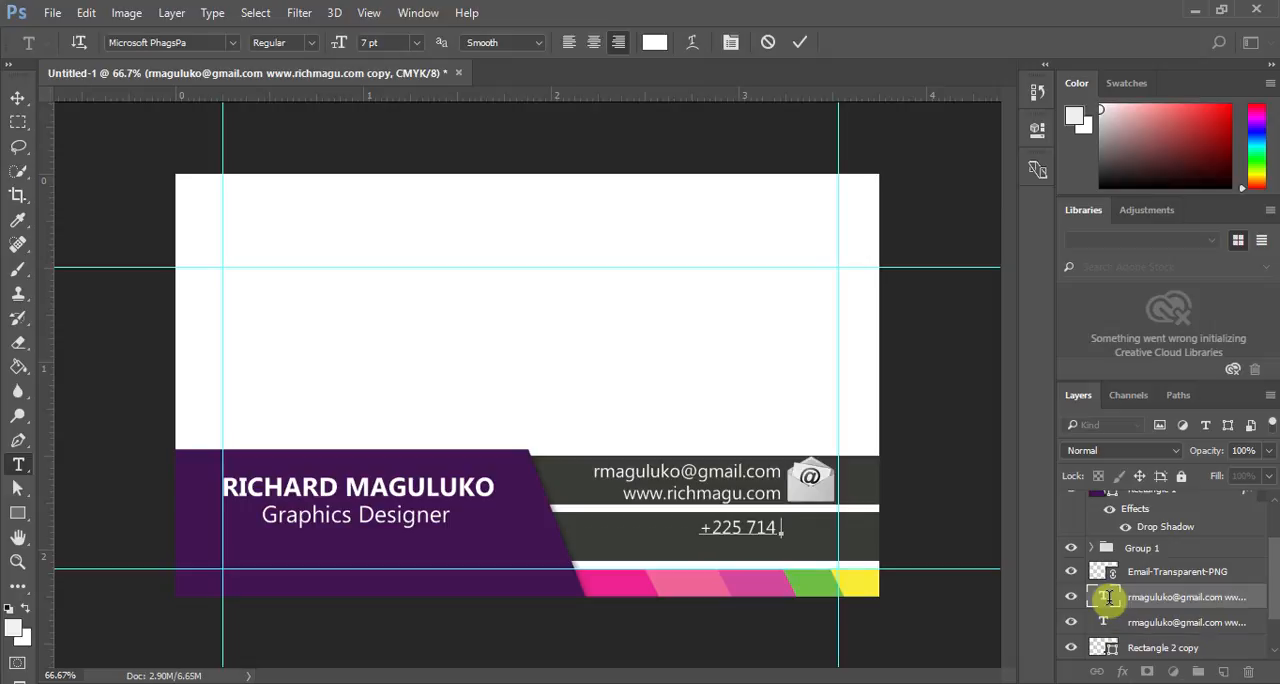
type("356")
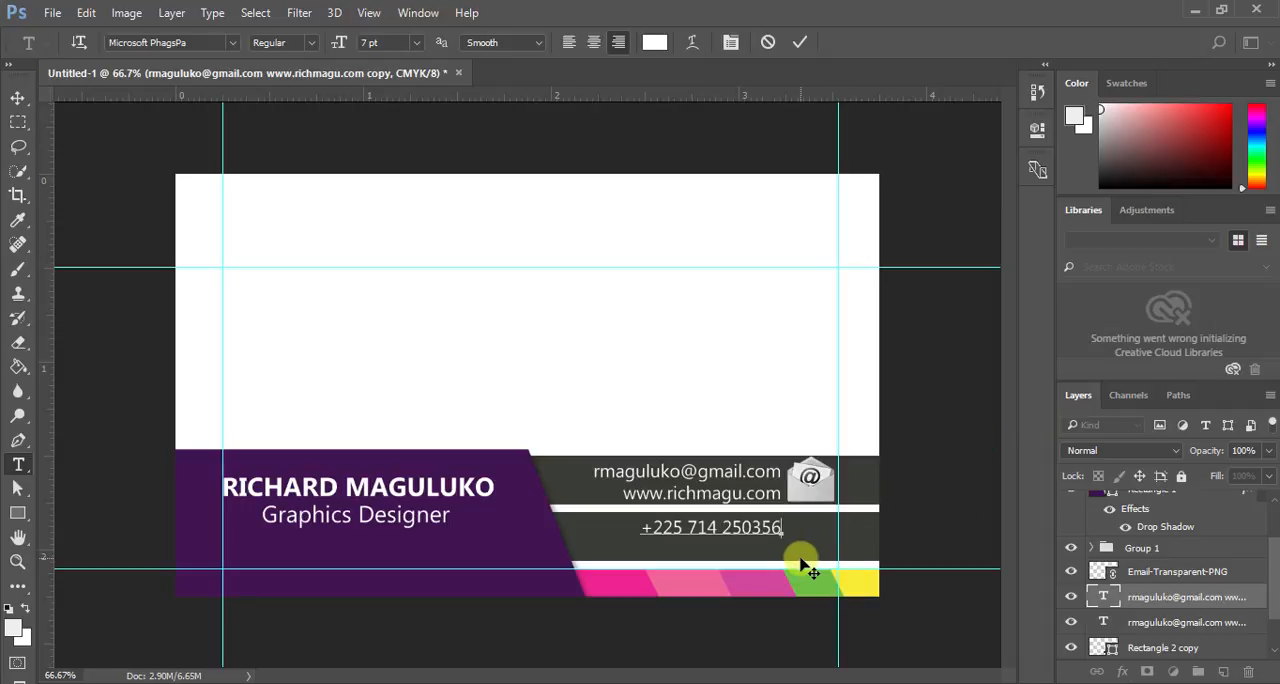
left_click_drag(772, 528, 537, 537)
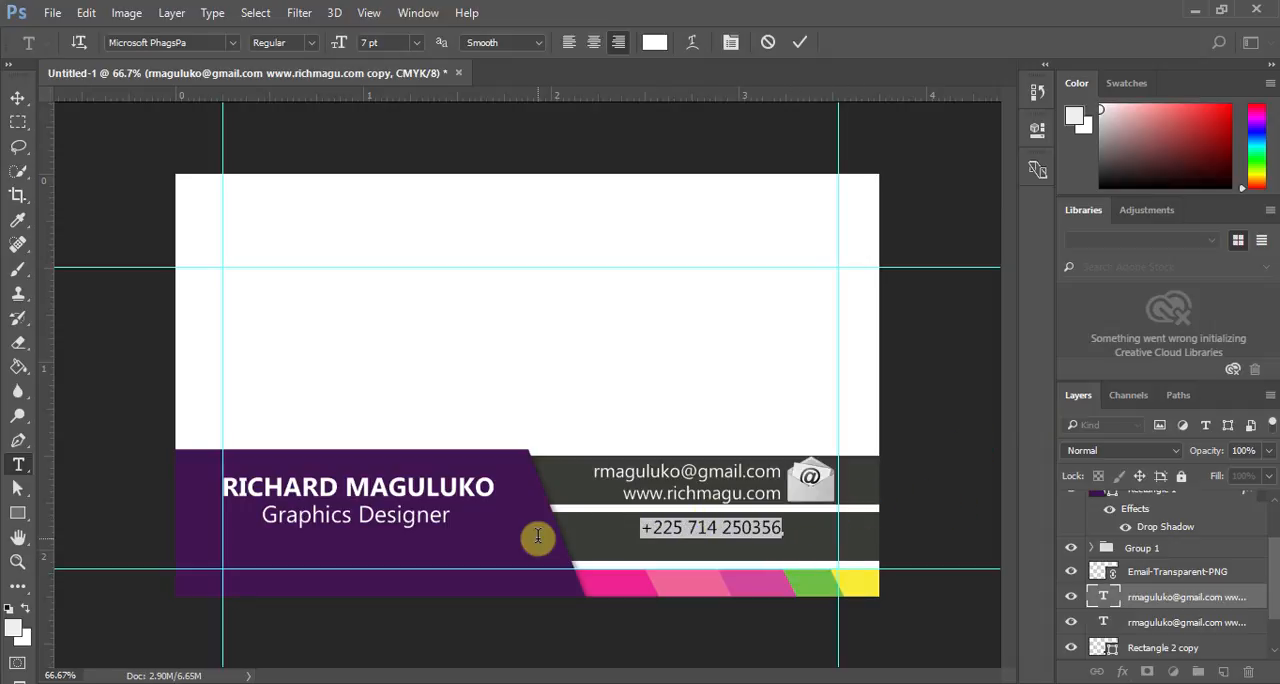
left_click(796, 42)
- Set the phone number's font style to Bold
double_click(1105, 594)
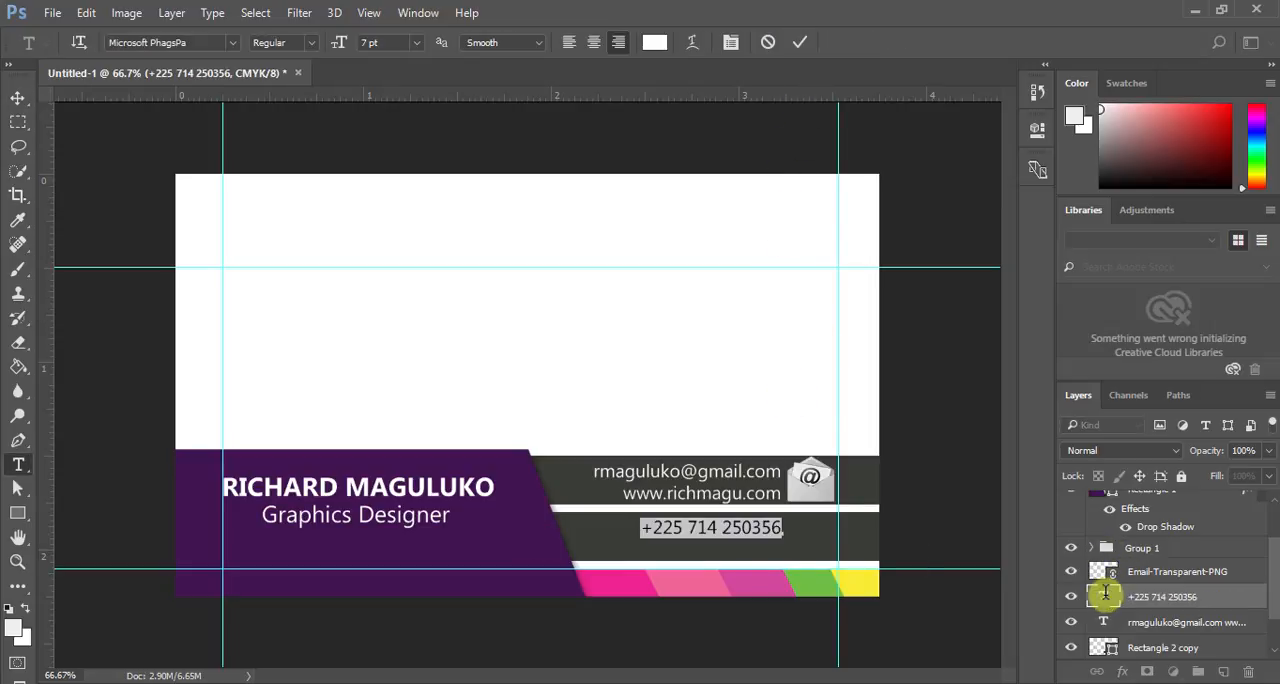
left_click(306, 42)
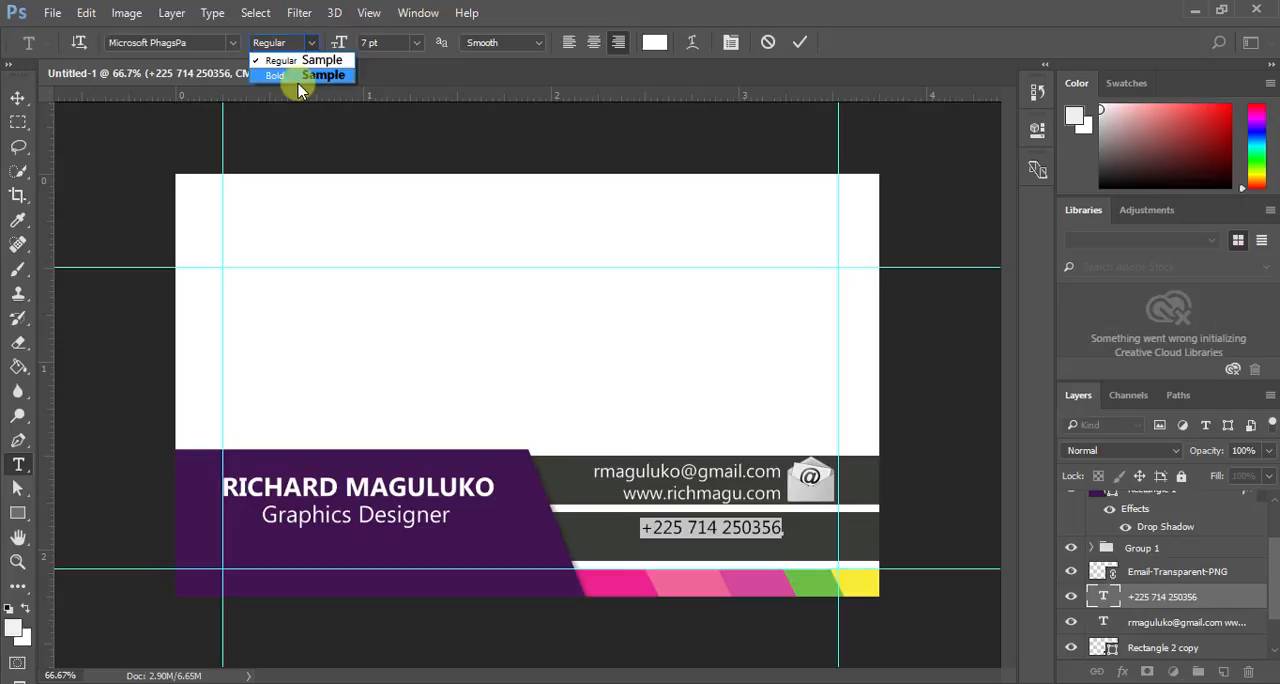
left_click(300, 80)
left_click(800, 42)
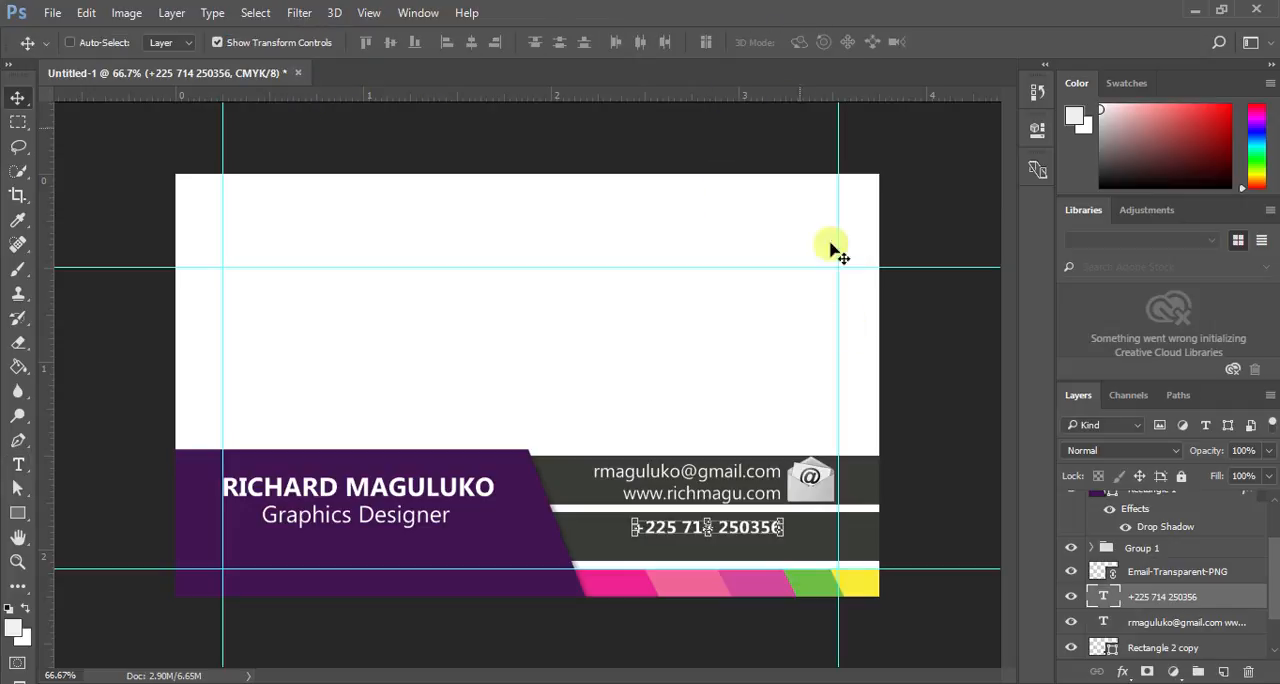
- Nudge the phone number down until it sits centred vertically in the lower dark grey bar
key("Down")
key("Down")
key("Down")
key("Down")
key("Down")
key("Down")
key("Down")
key("Down")
key("Down")
key("Down")
key("Down")
key("Down")
key("Down")
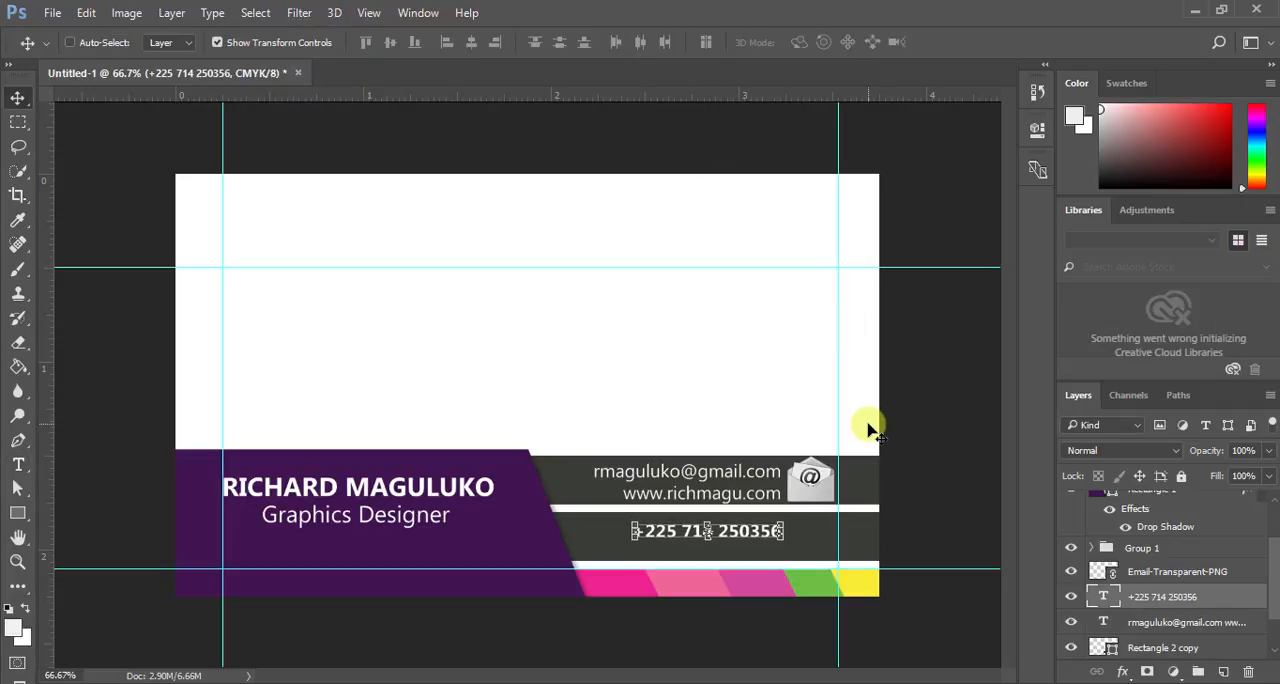
key("Up")
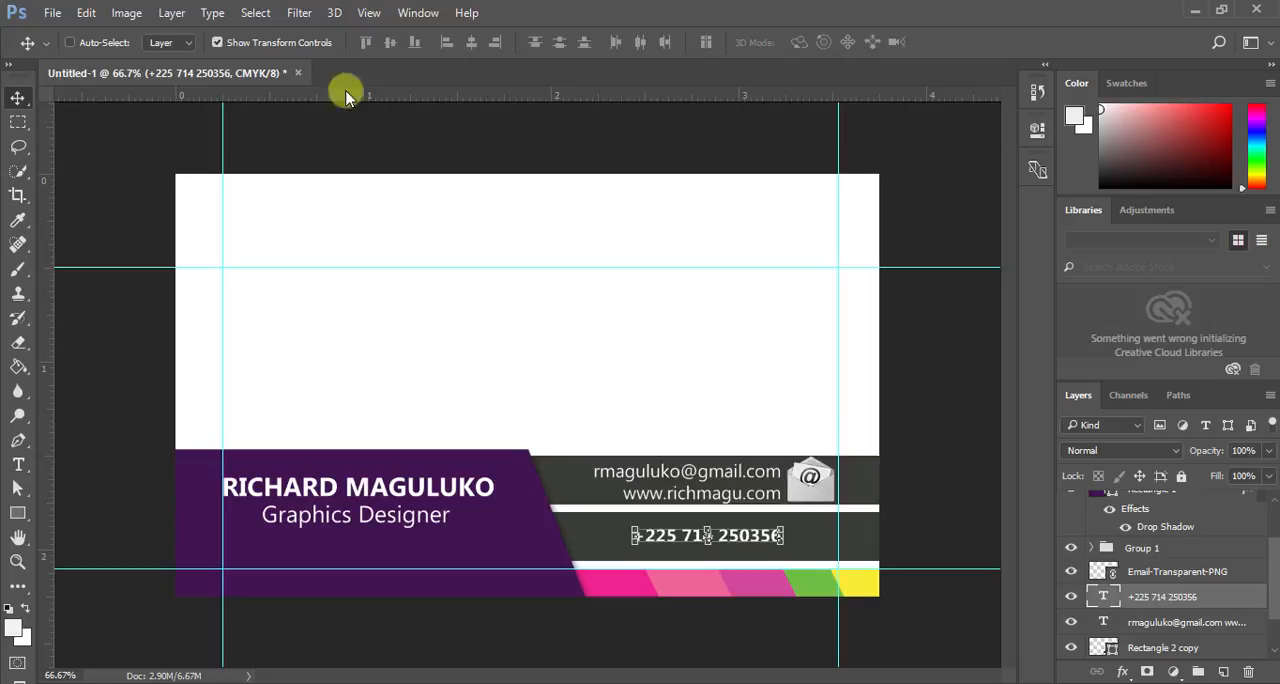
- Place the phone-icon-932 image from the Downloads folder into the card as a linked file
left_click(54, 13)
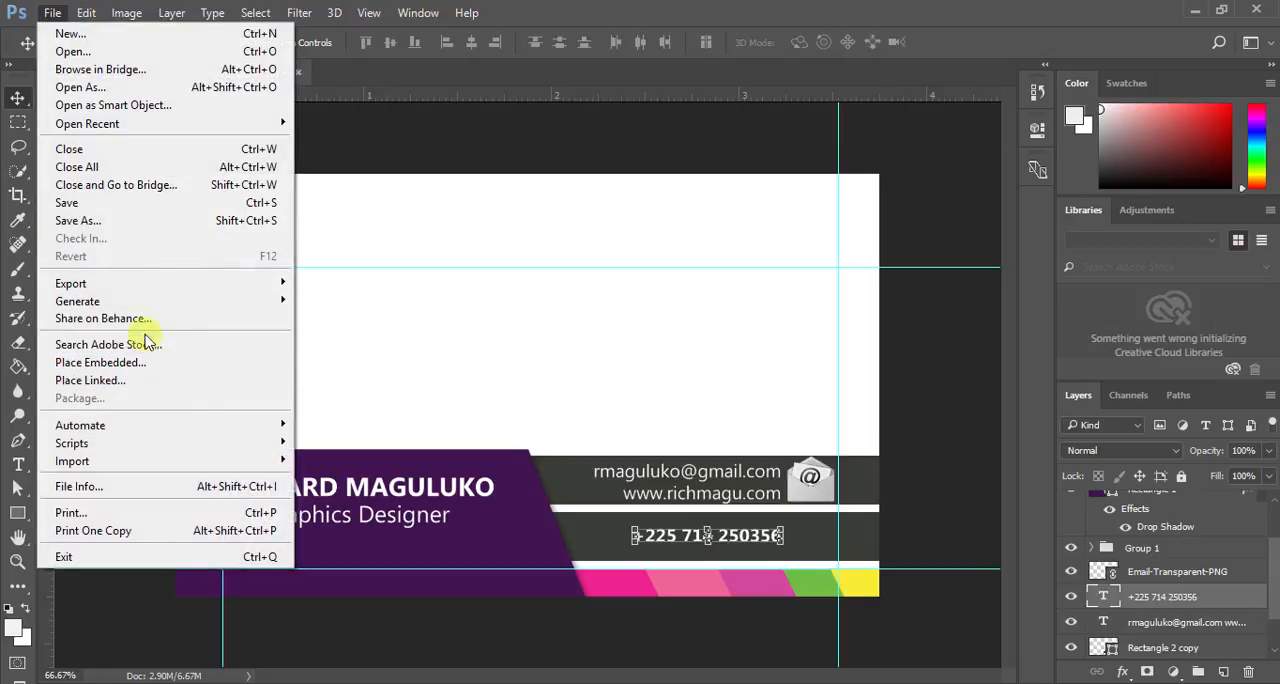
left_click(145, 381)
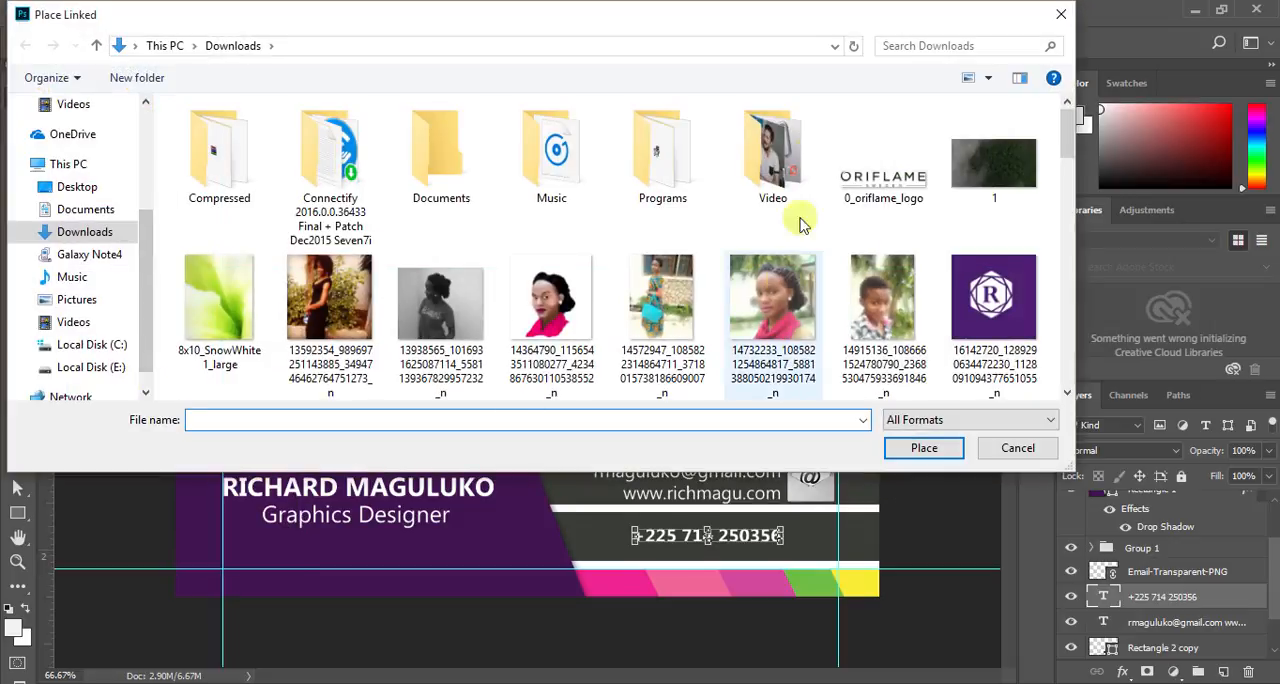
scroll(790, 200, "down", 10)
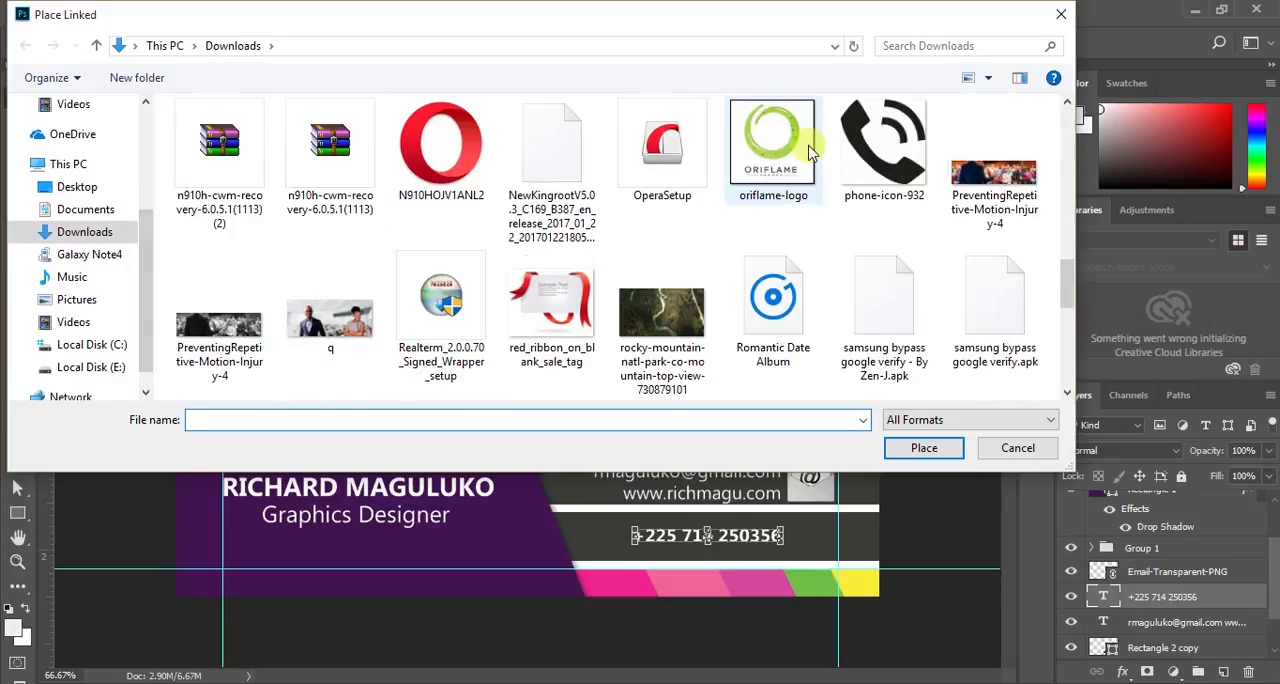
scroll(810, 150, "down", 1)
scroll(810, 150, "down", 2)
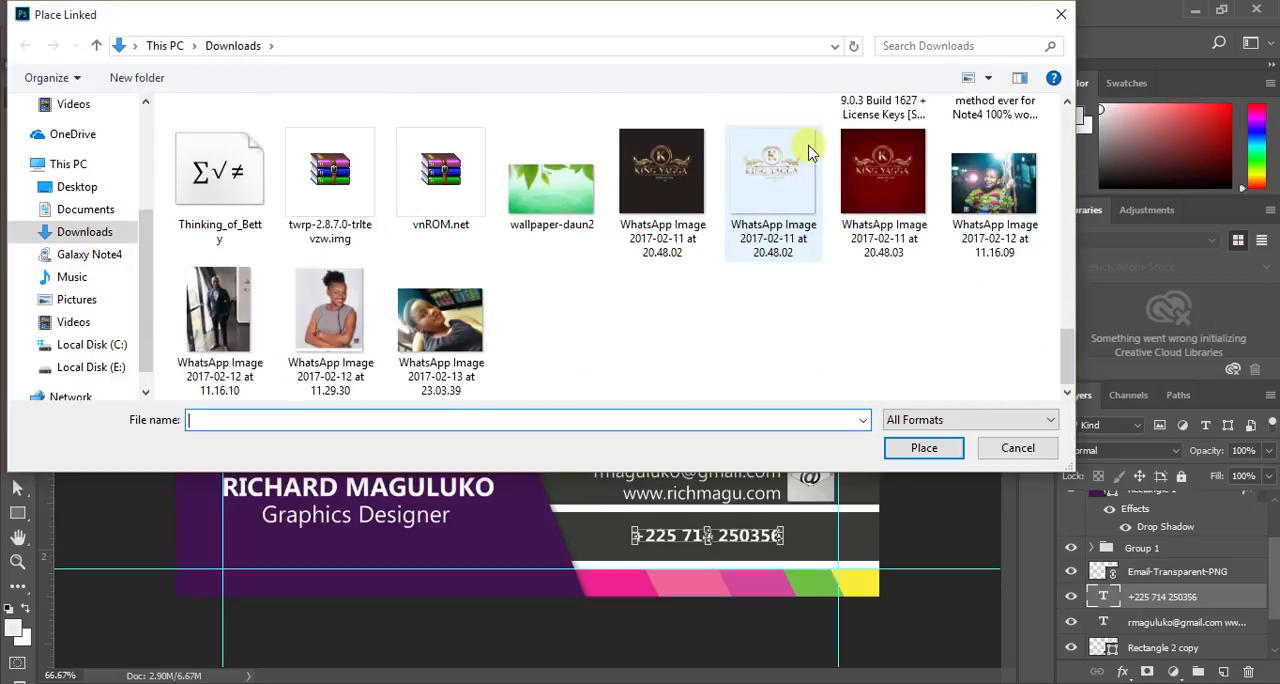
scroll(810, 150, "up", 2)
scroll(810, 150, "up", 1)
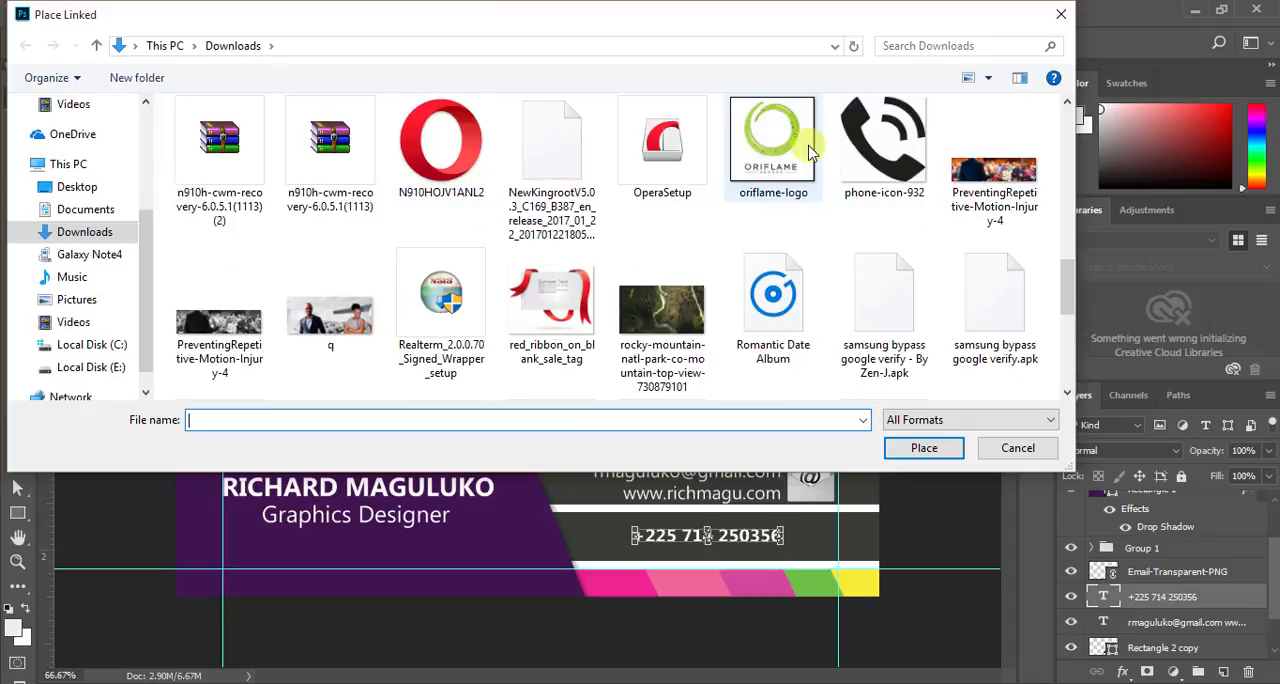
scroll(812, 150, "up", 1)
double_click(868, 288)
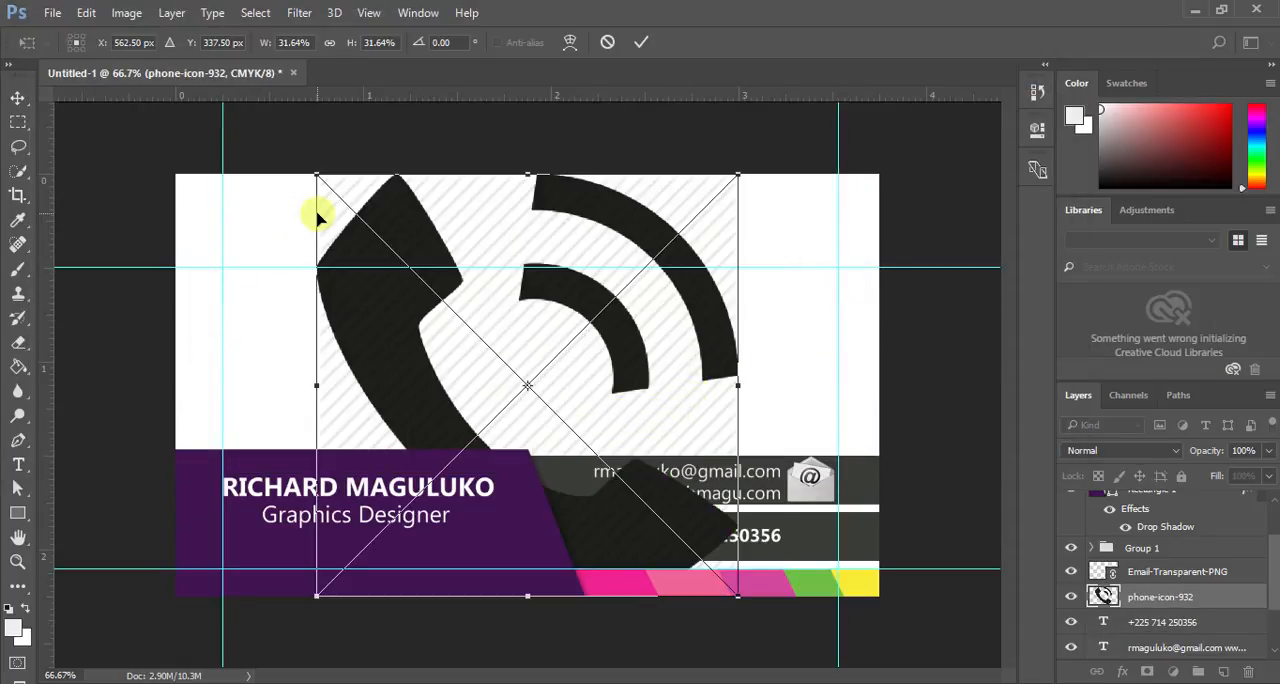
- Scale the phone icon to 14.30% and move it up onto the white area above the bars
left_click_drag(317, 181, 436, 290)
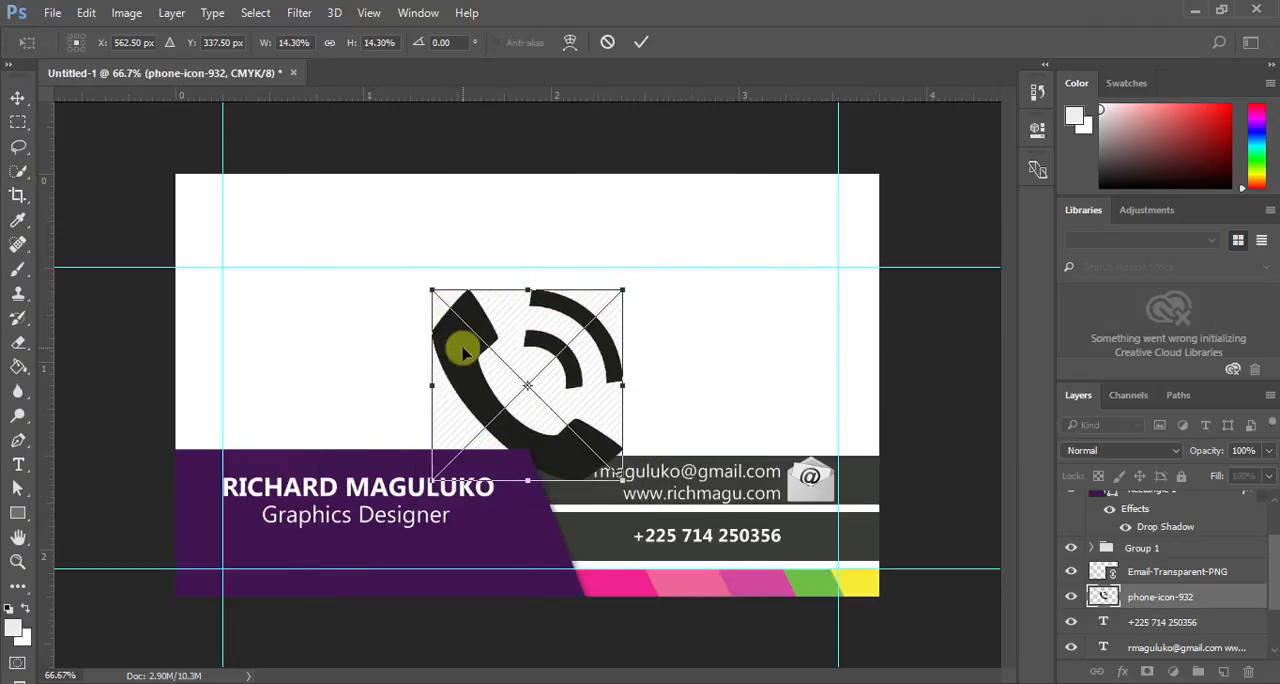
left_click_drag(457, 346, 423, 289)
left_click(637, 42)
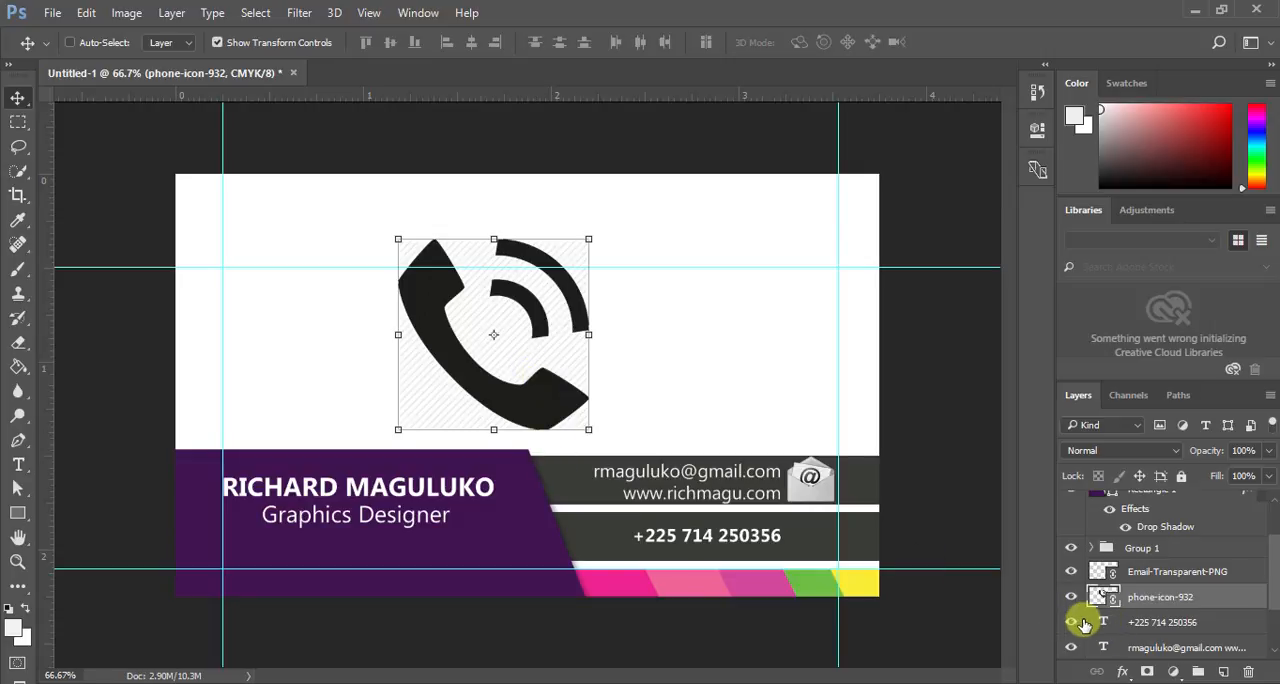
- Hide the phone icon's striped background by lowering the Blend If white limit for This Layer to 44
left_click(1122, 671)
left_click(1140, 438)
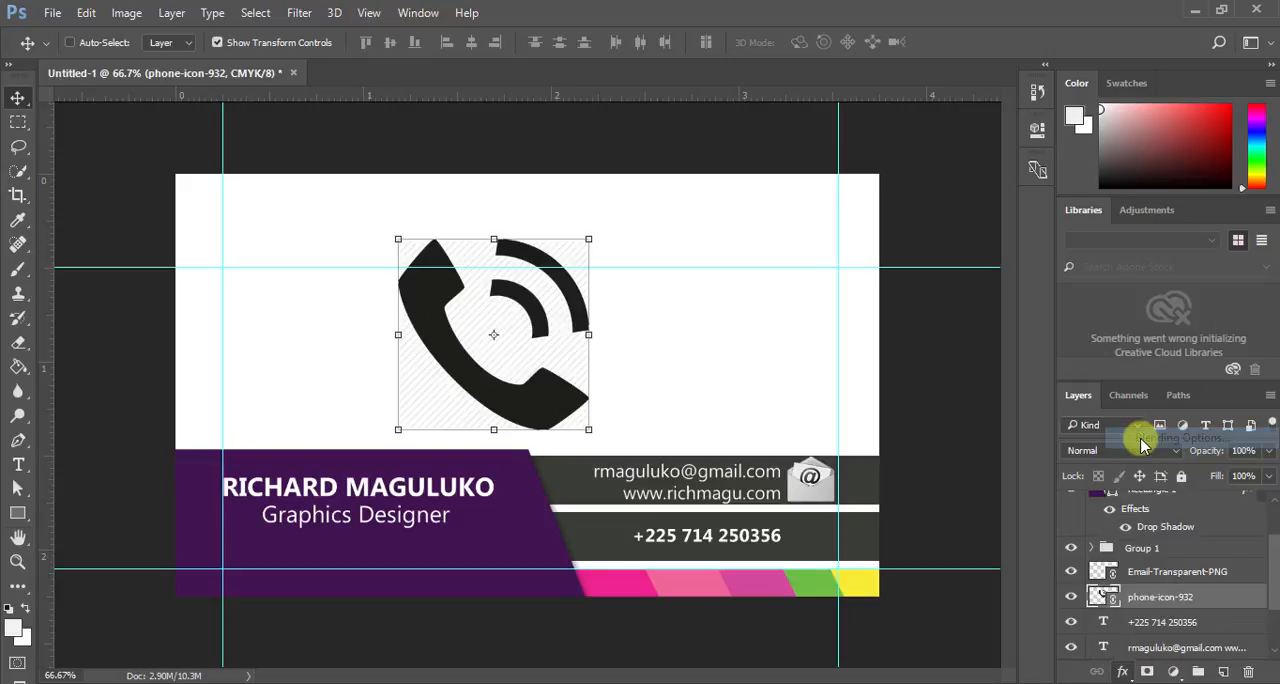
left_click_drag(750, 120, 1035, 173)
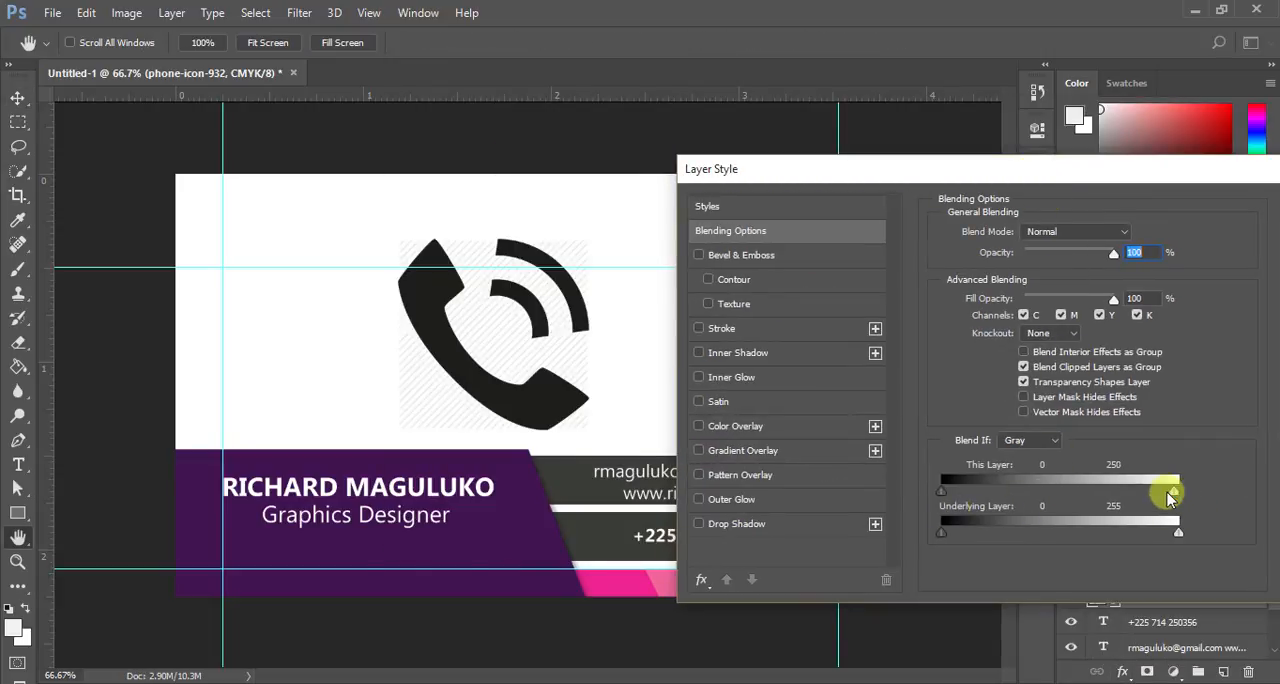
left_click_drag(1170, 495, 972, 493)
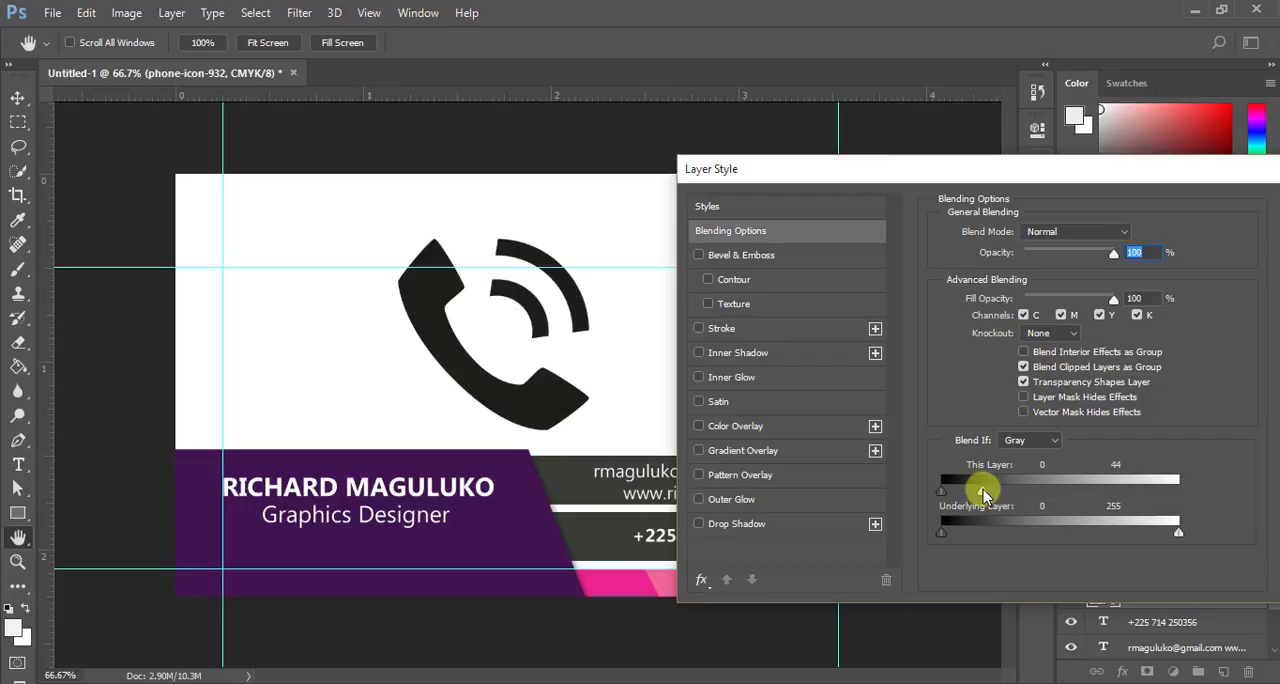
- Add a white Color Overlay to the phone icon at 100% opacity in Normal blend mode
left_click_drag(1050, 170, 769, 198)
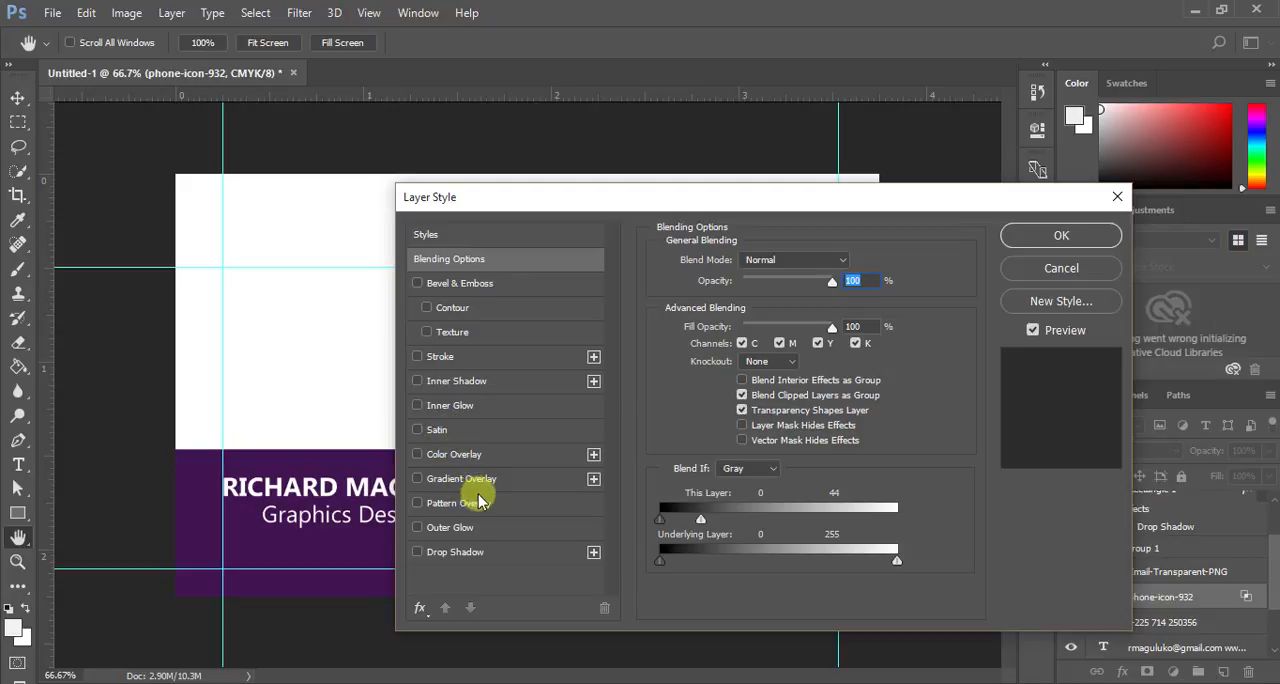
left_click(417, 454)
left_click(445, 455)
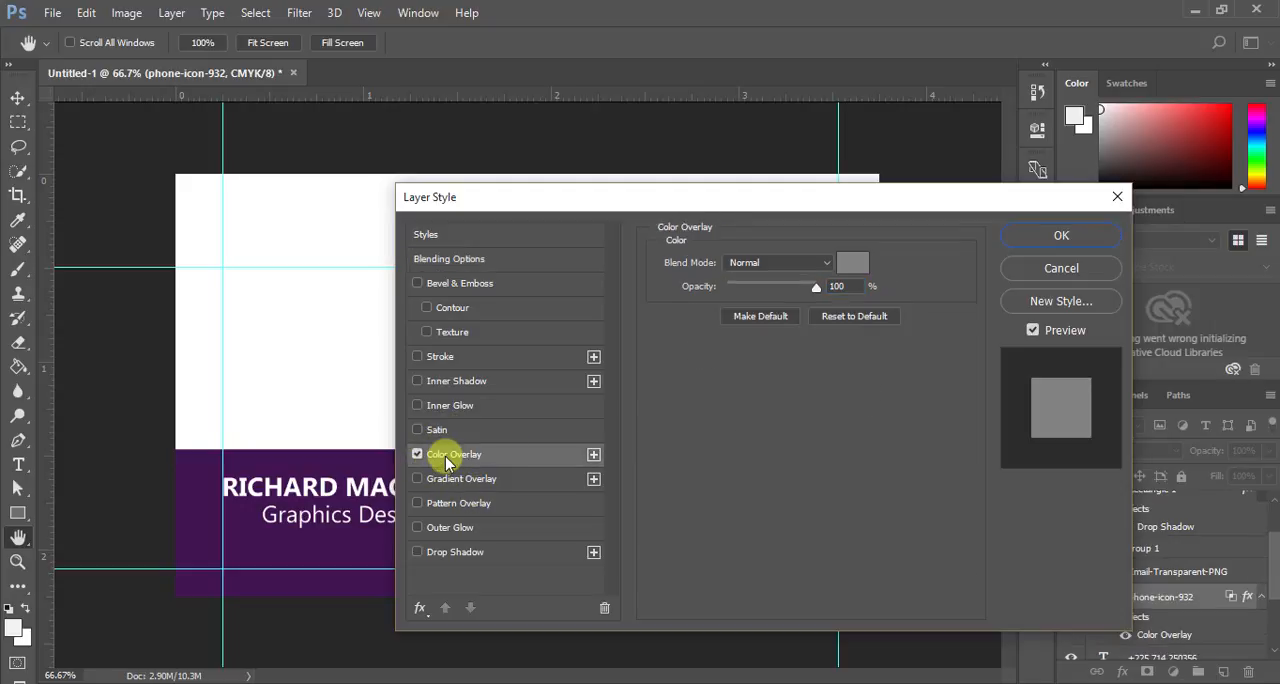
left_click_drag(672, 217, 866, 226)
left_click(1077, 298)
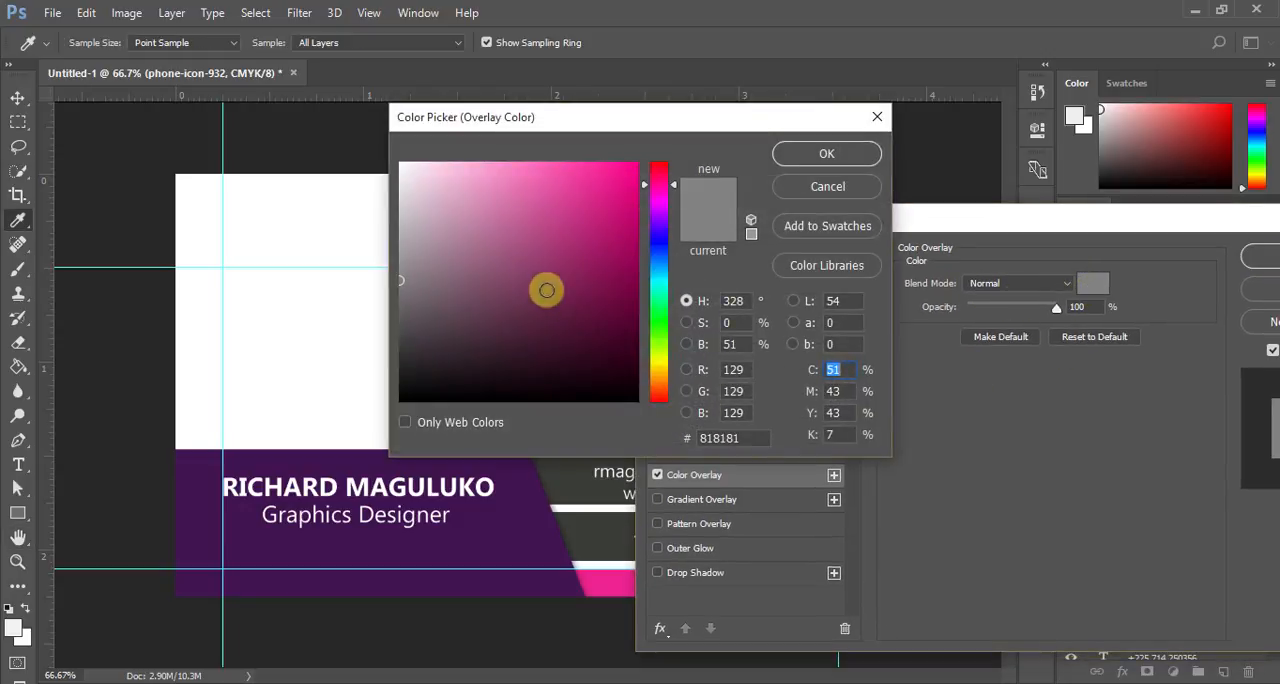
left_click(402, 165)
left_click(839, 162)
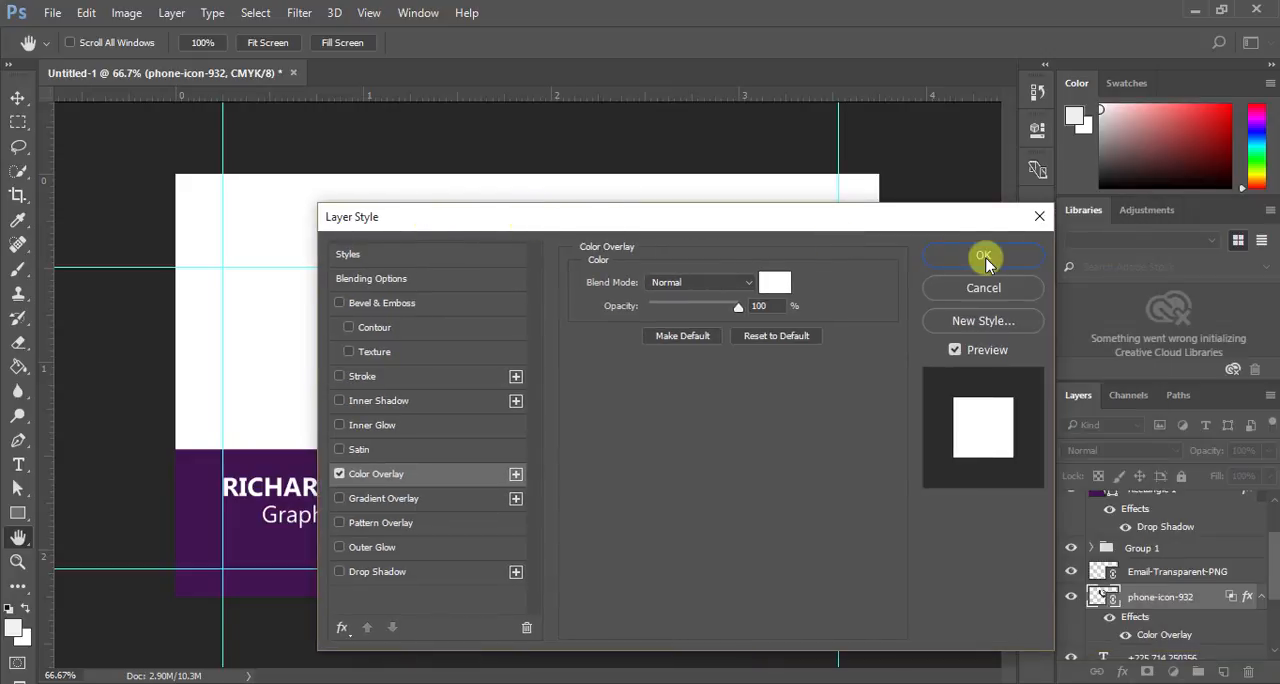
left_click(986, 258)
- Scale the white phone icon down to 3.14% and place it on the dark bar beside the phone number
key("v")
left_click_drag(491, 283, 703, 447)
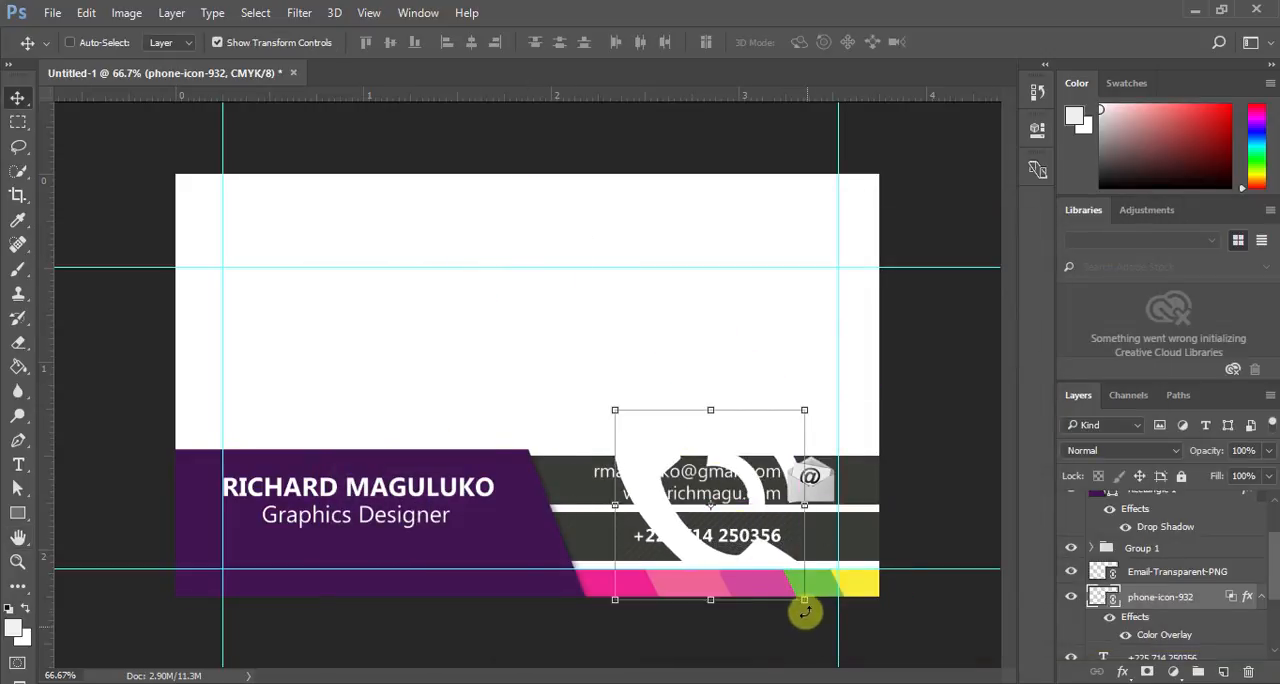
left_click_drag(802, 602, 733, 531)
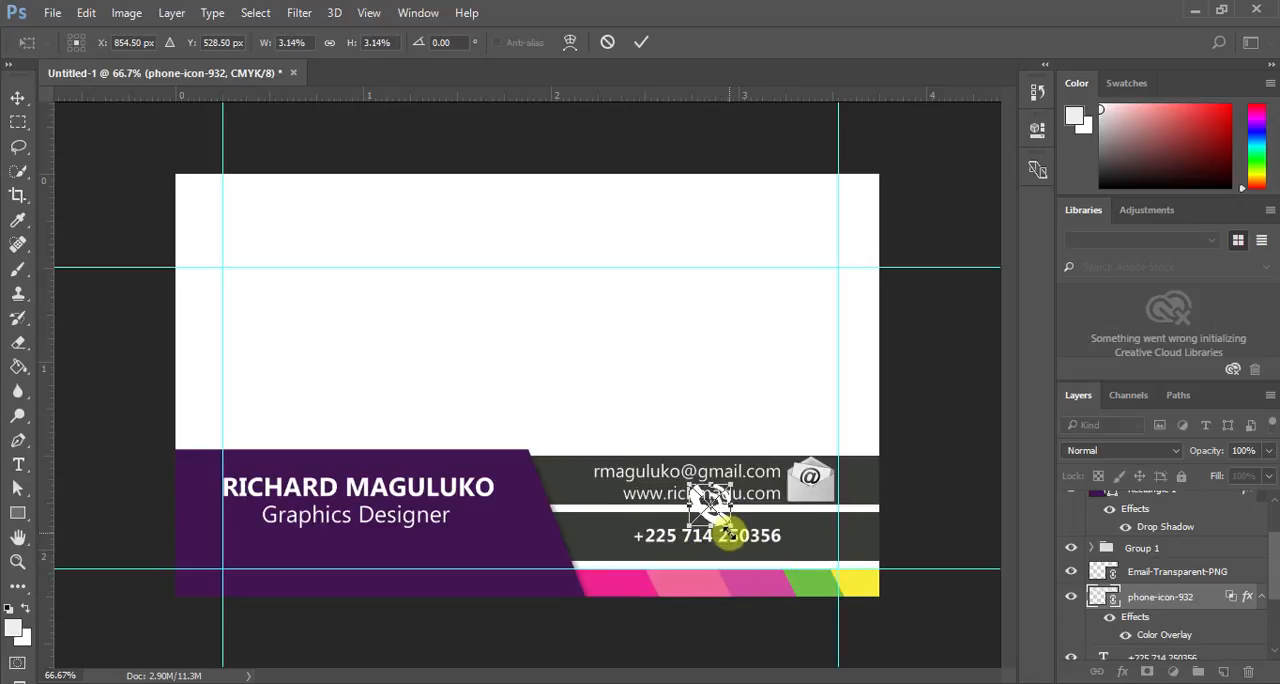
left_click(644, 52)
left_click_drag(701, 495, 814, 549)
key("ctrl+t")
left_click(641, 43)
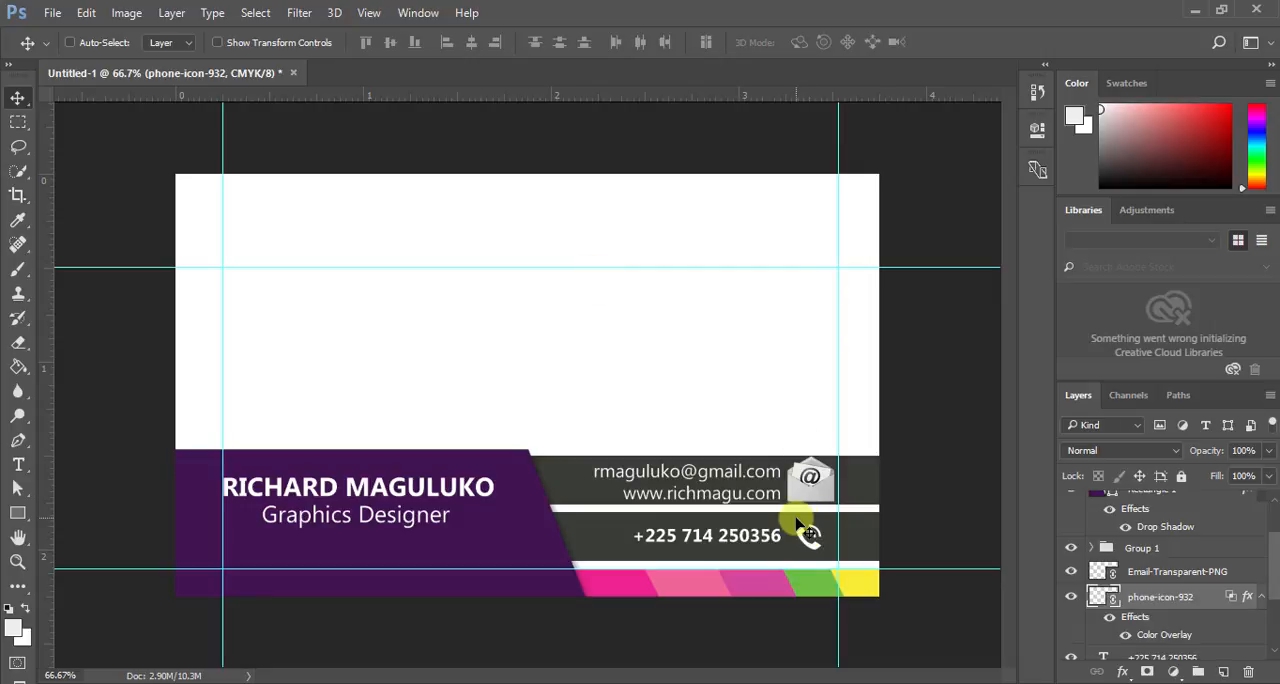
- Add a text layer reading TOUCH OF RICHSTAR on the upper white area of the card, near the left guide
left_click(18, 465)
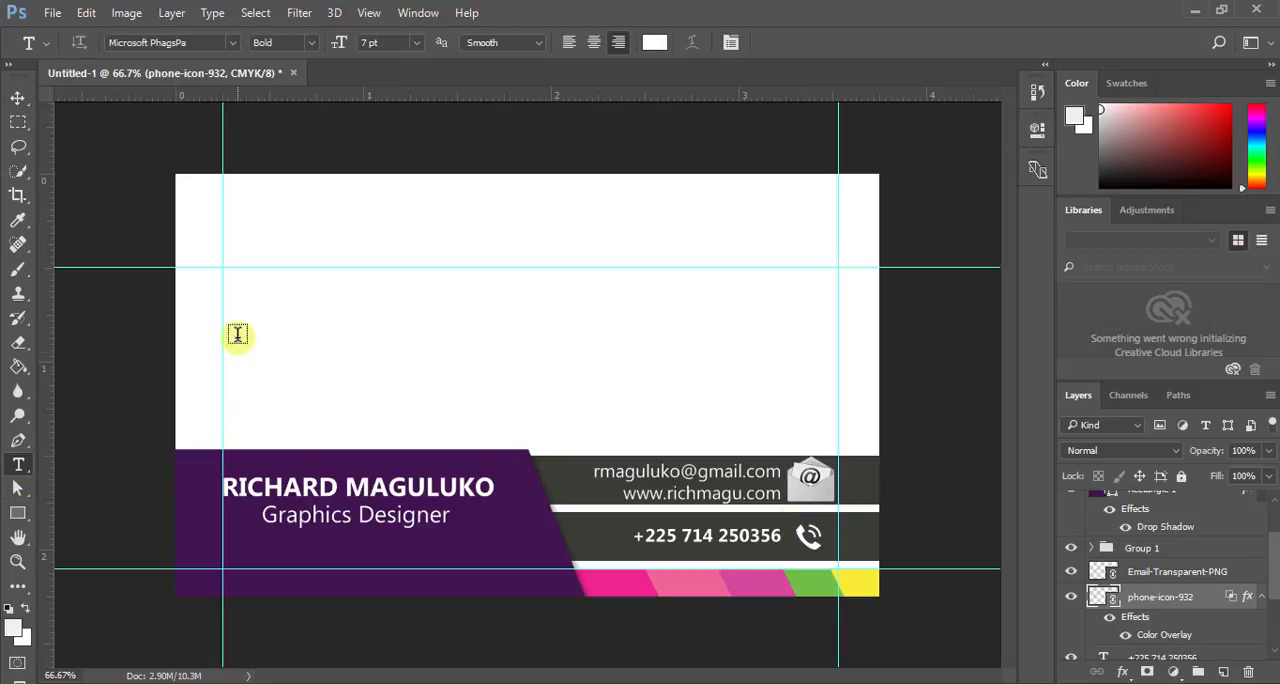
left_click(230, 290)
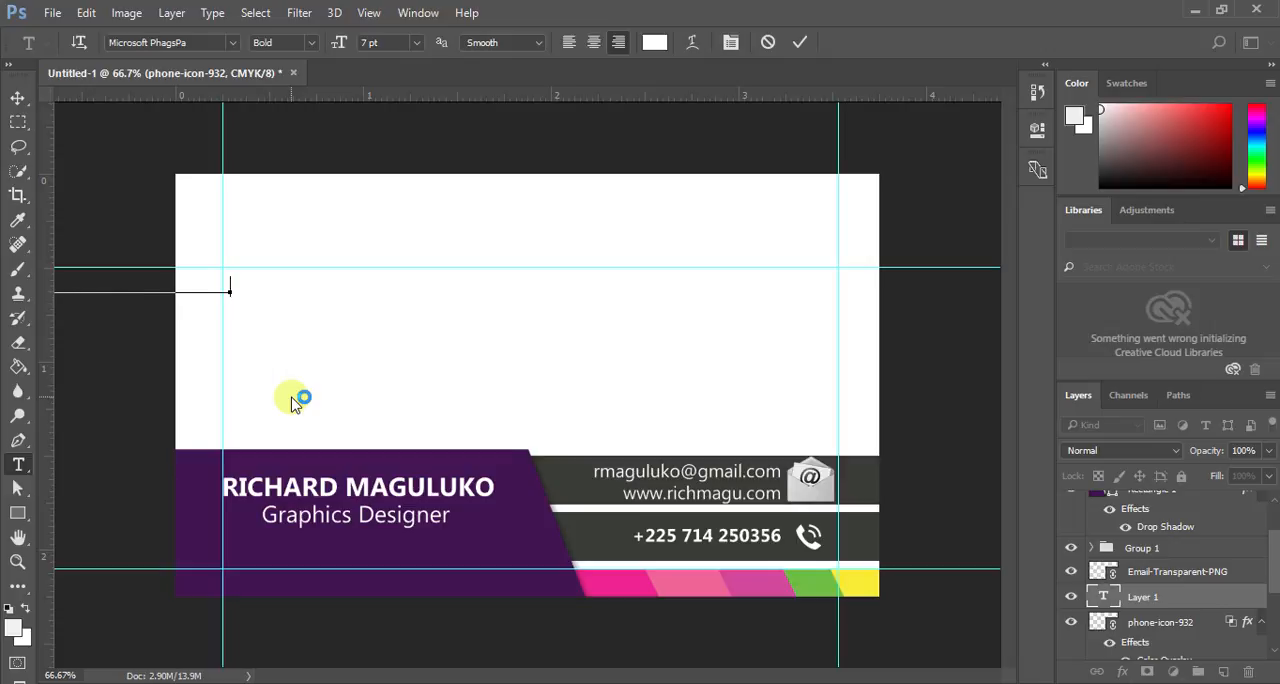
left_click(800, 42)
- Colour the TOUCH OF RICHSTAR text bright red (ff0505) and move it fully onto the card, starting at the left guide
double_click(1105, 597)
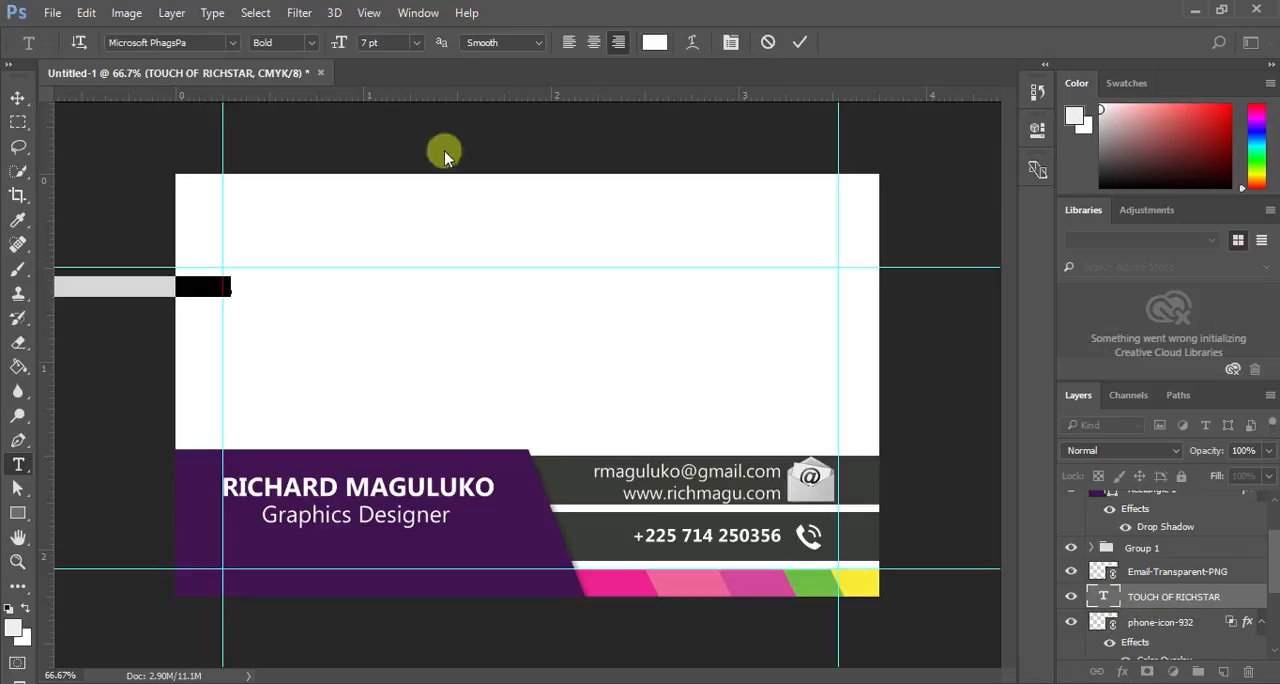
left_click(655, 42)
left_click_drag(551, 163, 643, 145)
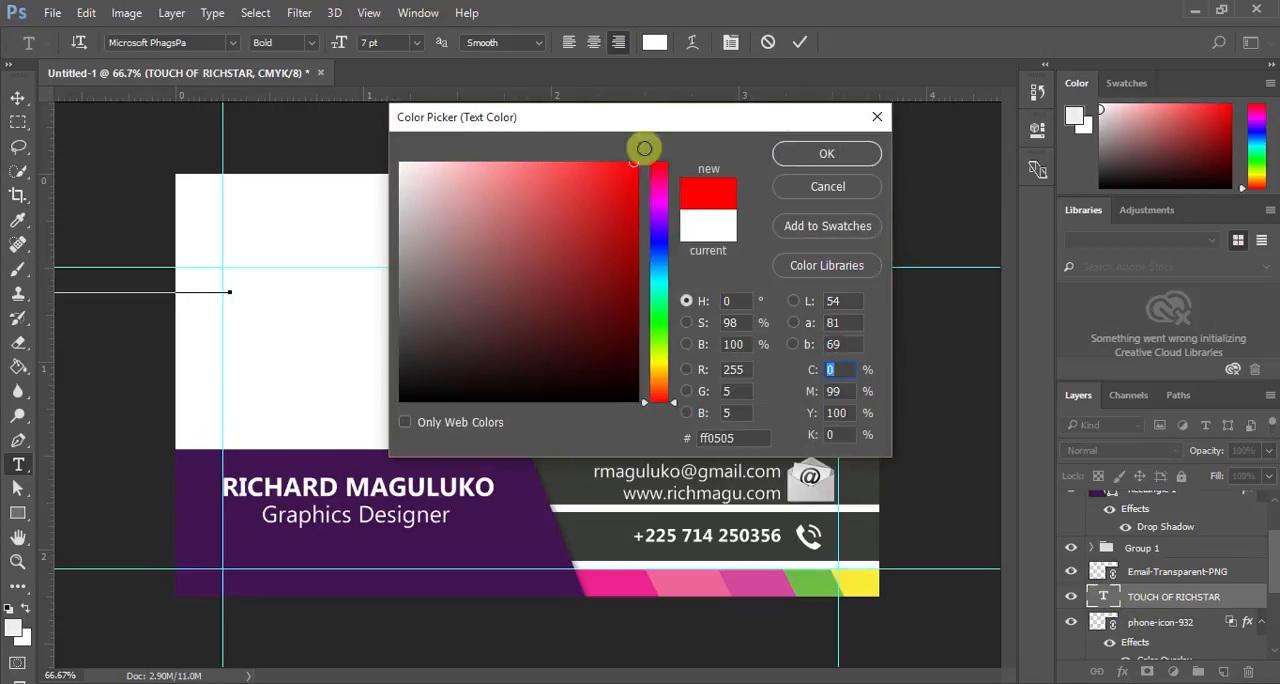
left_click(830, 154)
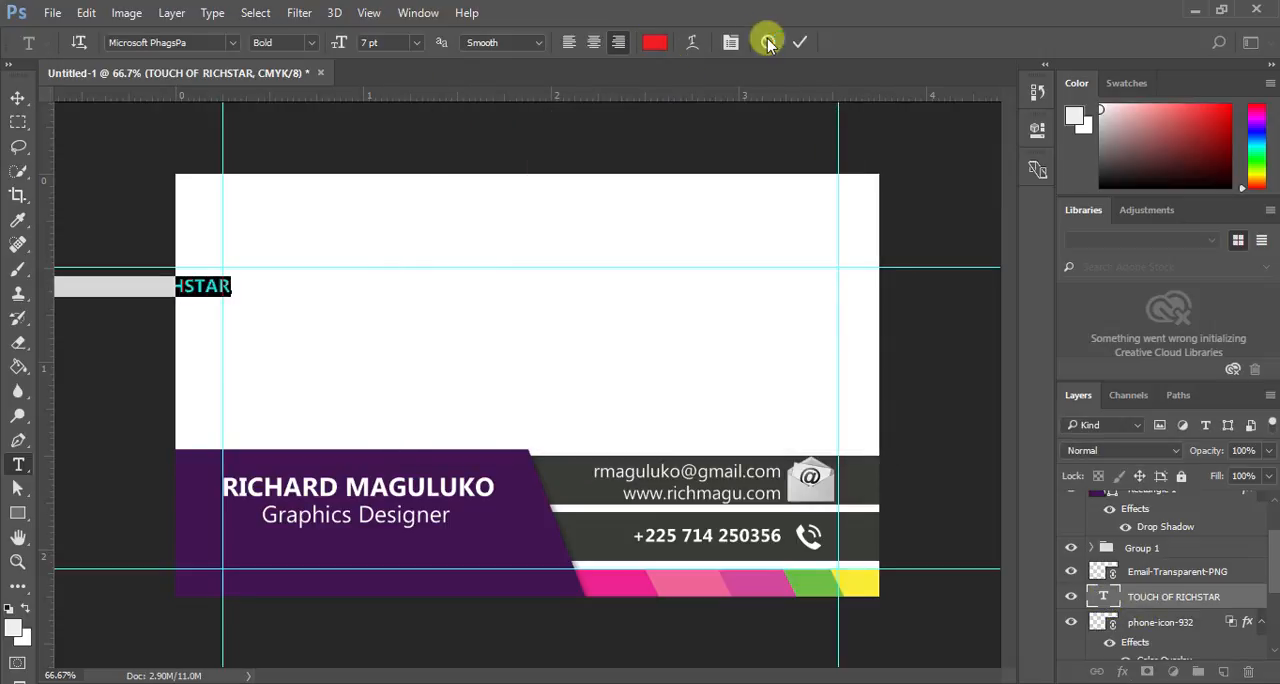
left_click(798, 42)
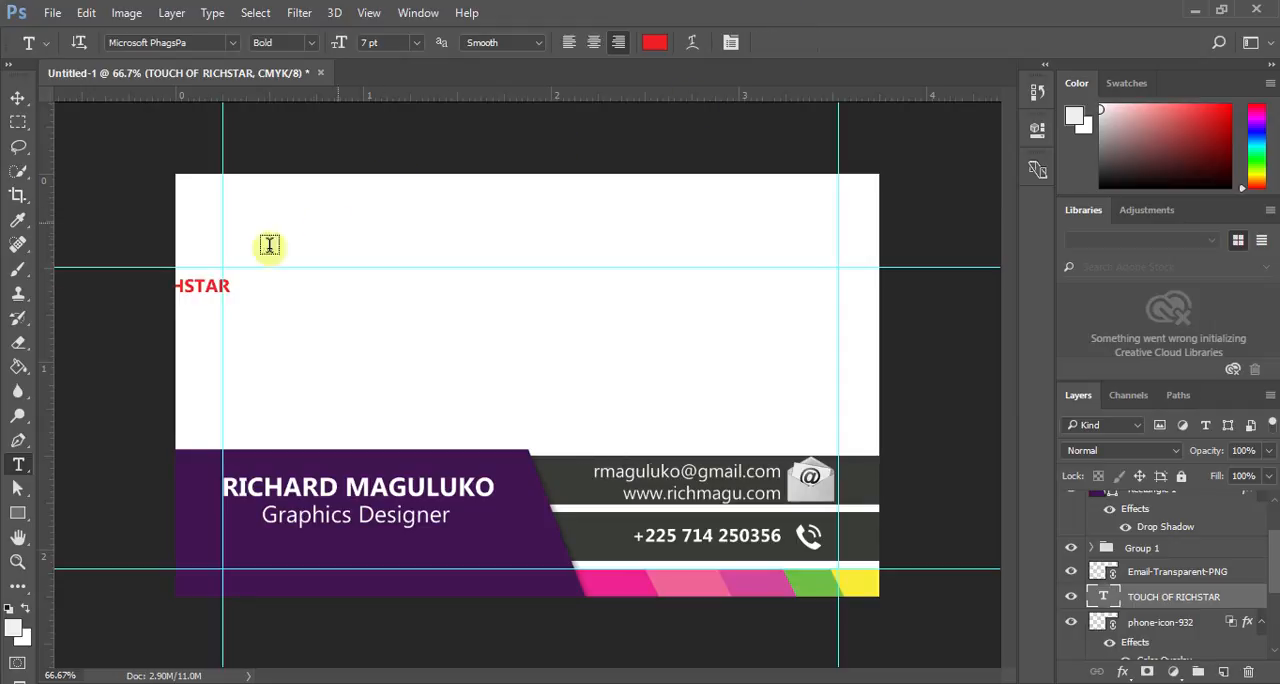
left_click(18, 98)
left_click_drag(196, 290, 440, 296)
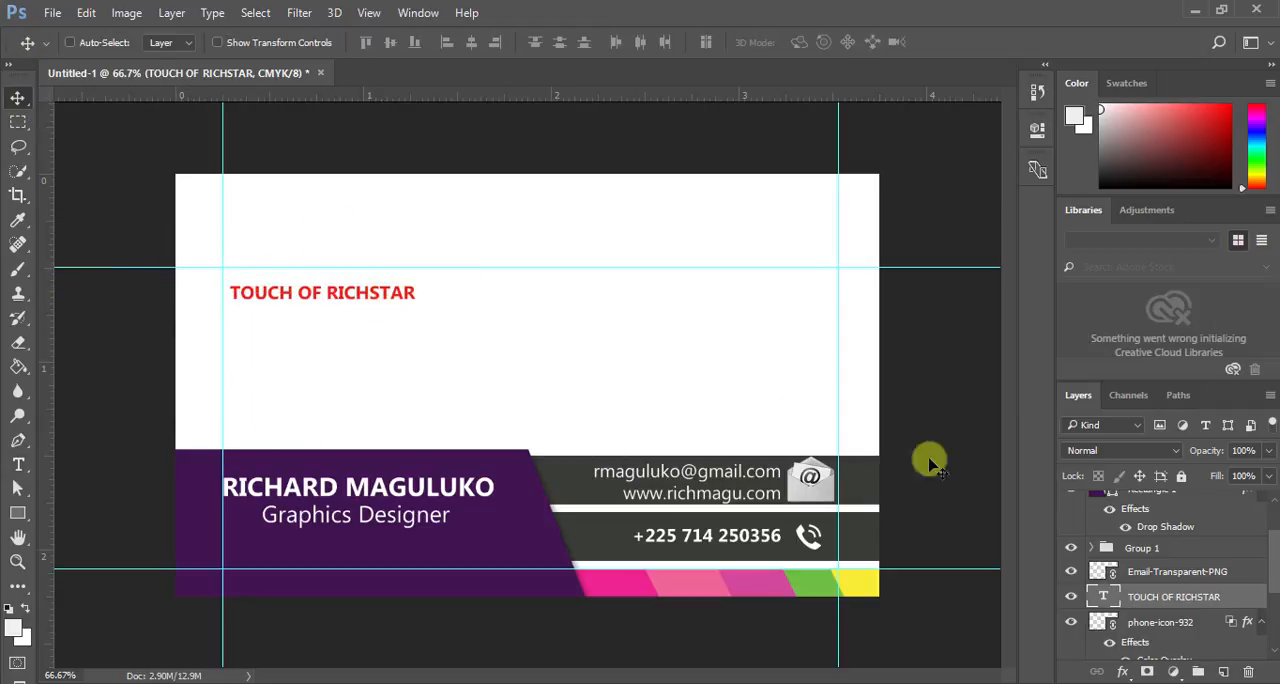
- Set the TOUCH OF RICHSTAR text to 10 pt and align it with the left guide, just below the upper horizontal guide
double_click(1108, 598)
left_click(415, 44)
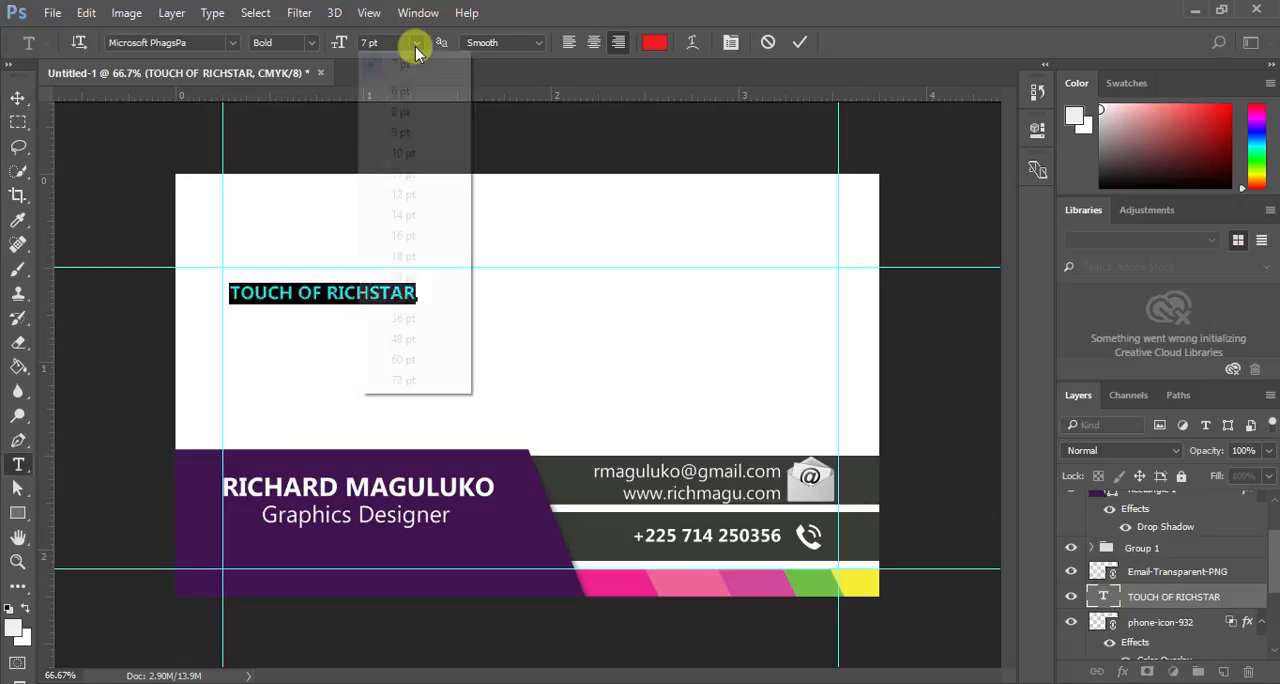
left_click(425, 214)
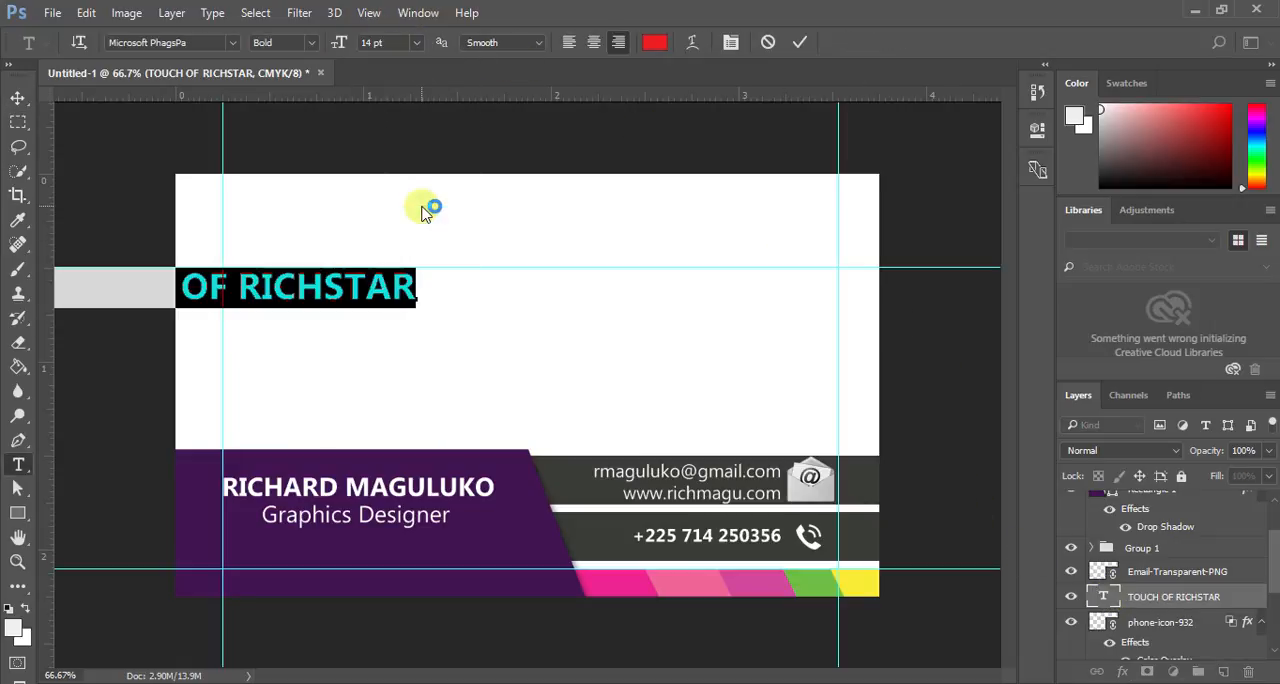
left_click(406, 42)
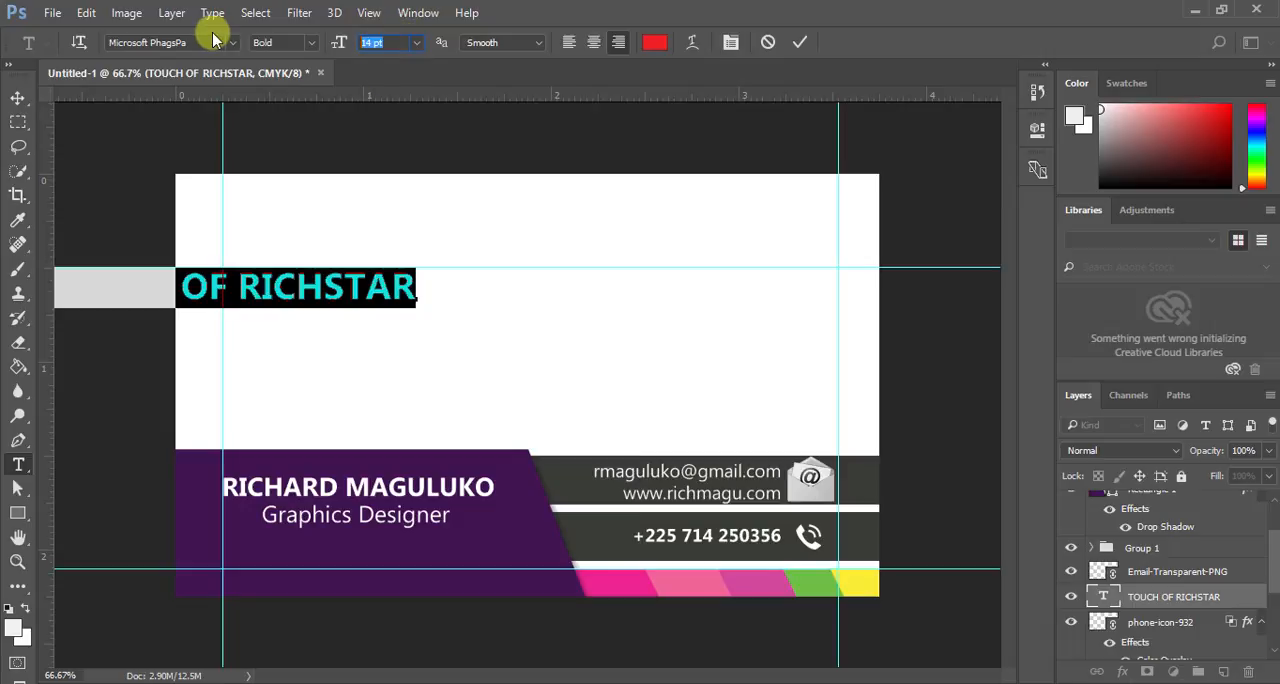
type("10")
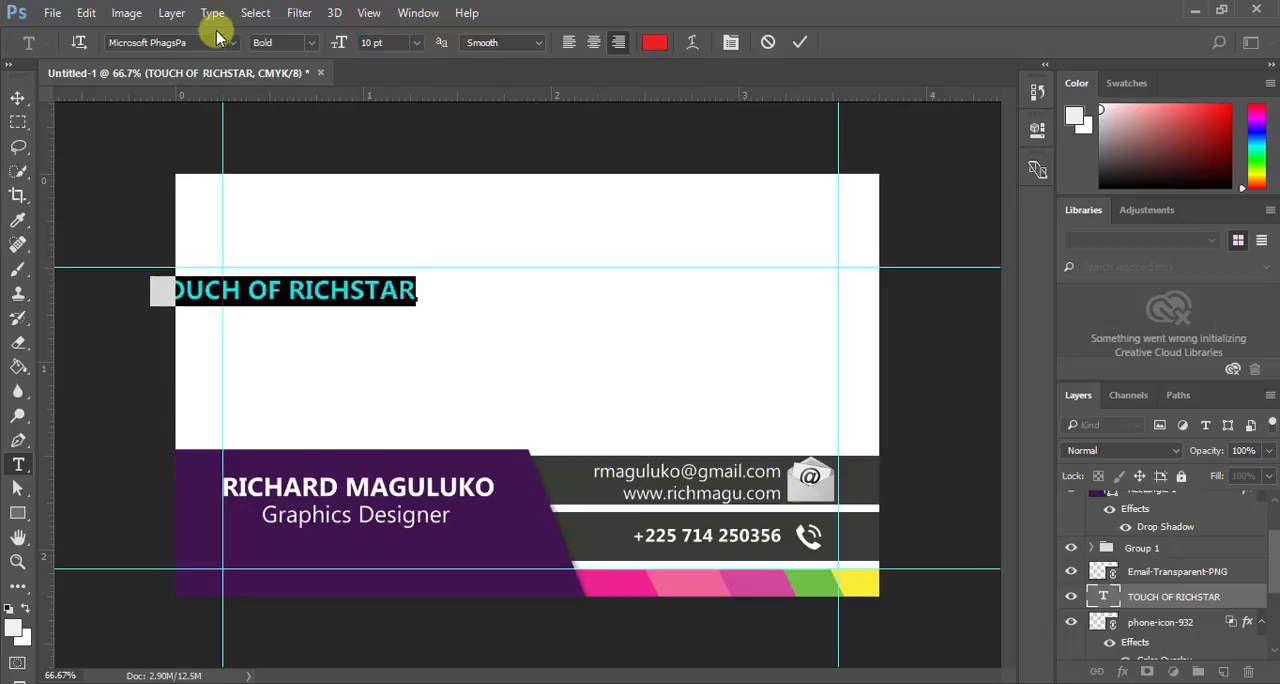
left_click(800, 40)
key("v")
left_click_drag(306, 287, 374, 281)
key("Up")
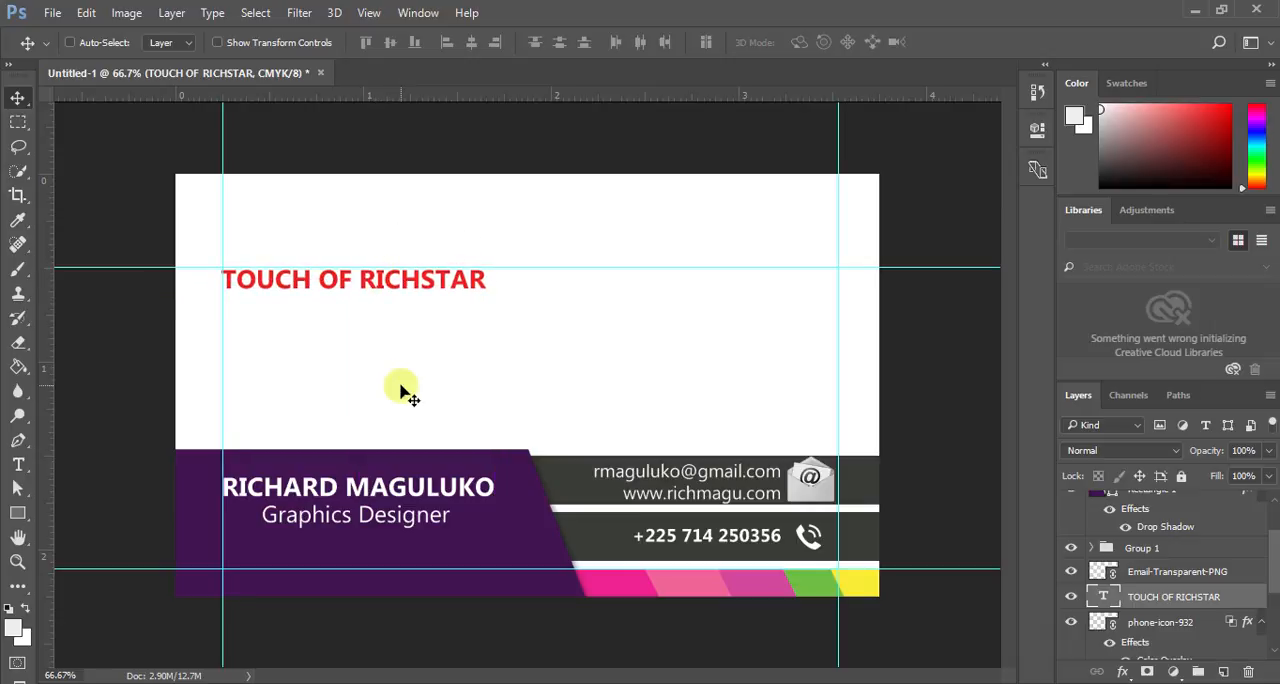
- Place the purple R hexagon logo image from the Downloads folder into the card as a linked file
left_click(52, 12)
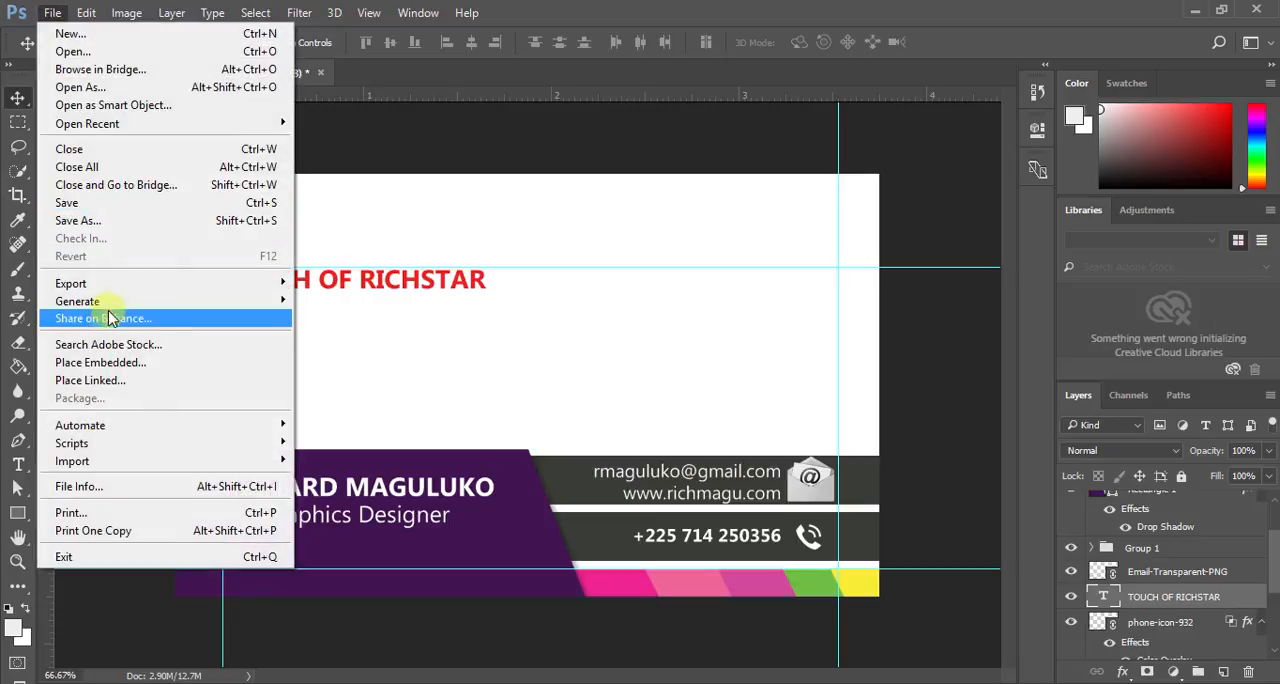
left_click(120, 382)
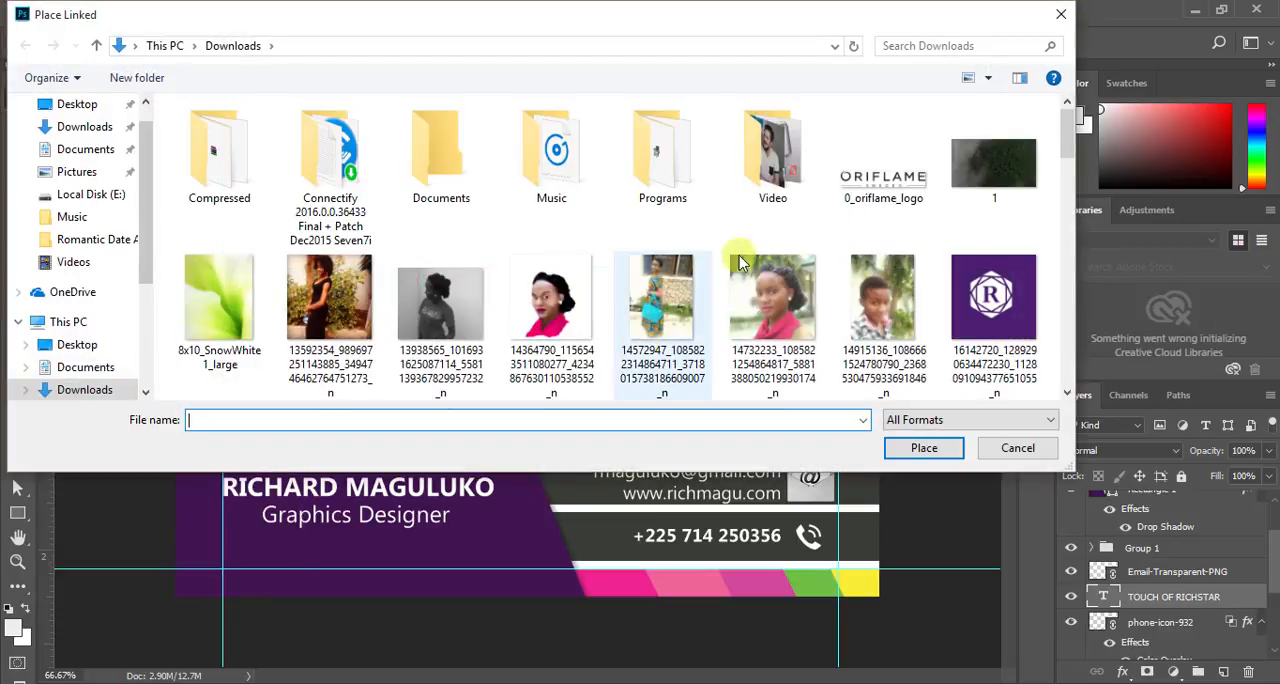
double_click(1033, 313)
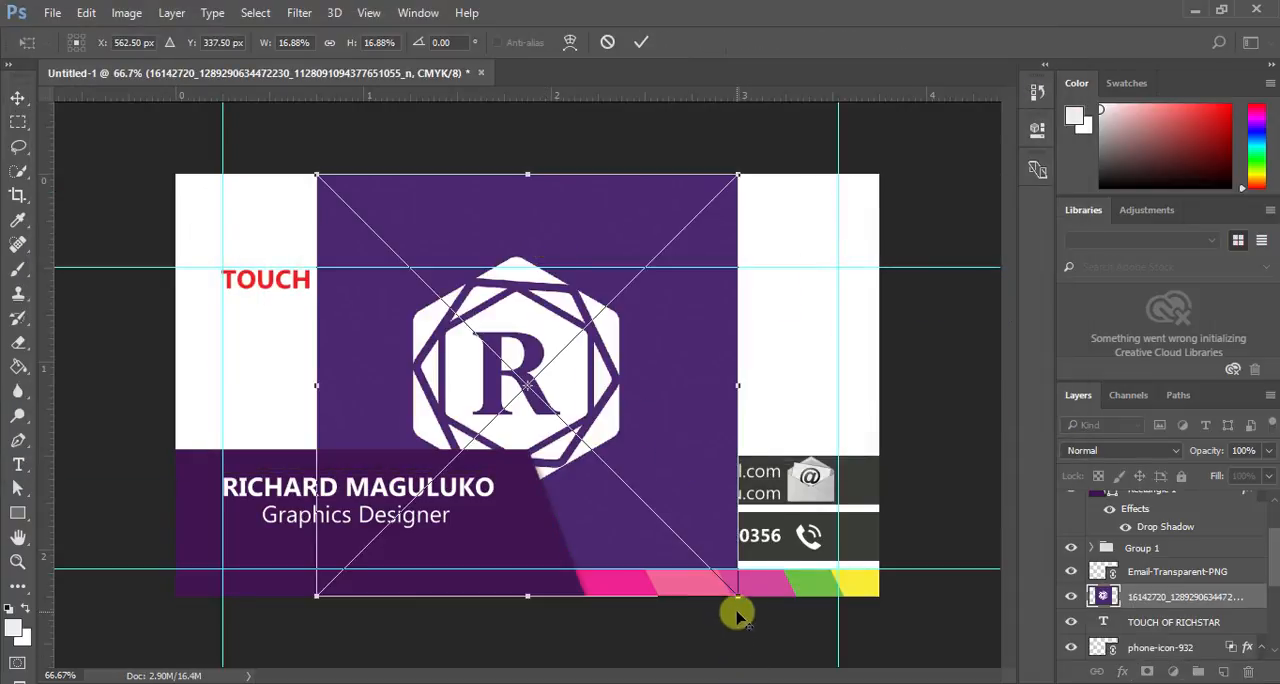
- Scale the R logo to 2.28% and position it directly above the TOUCH OF RICHSTAR text
left_click_drag(735, 593, 574, 511)
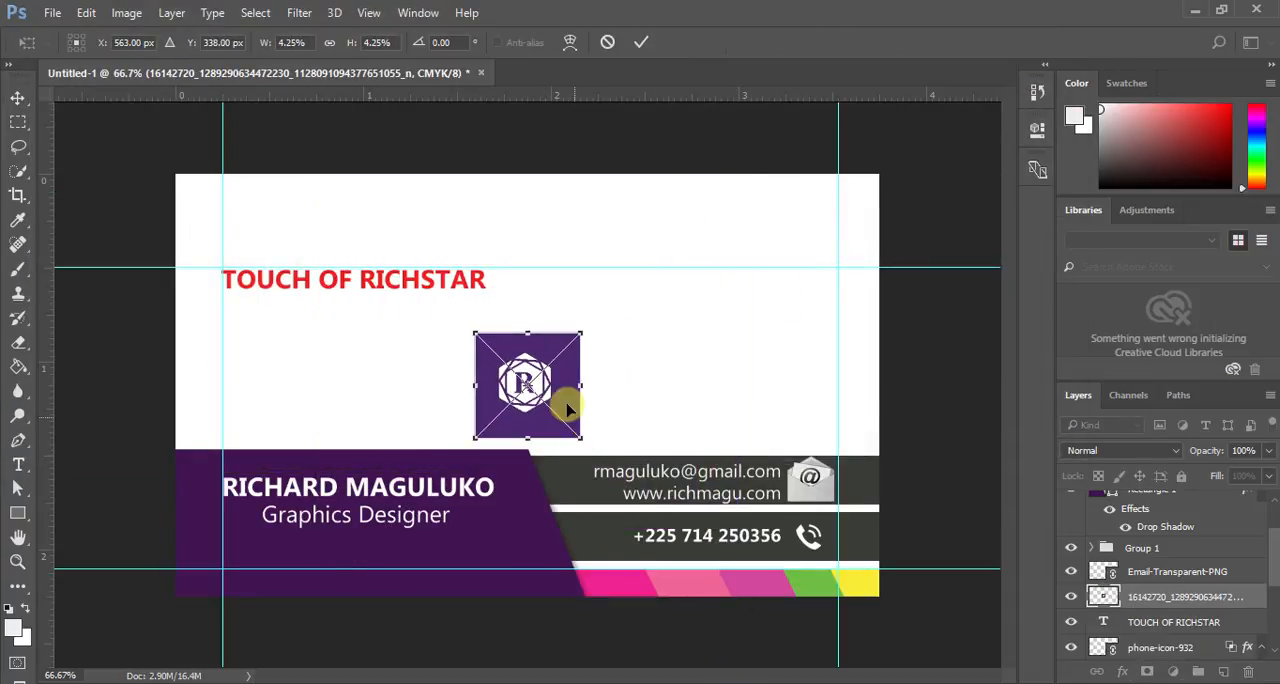
left_click_drag(563, 412, 425, 253)
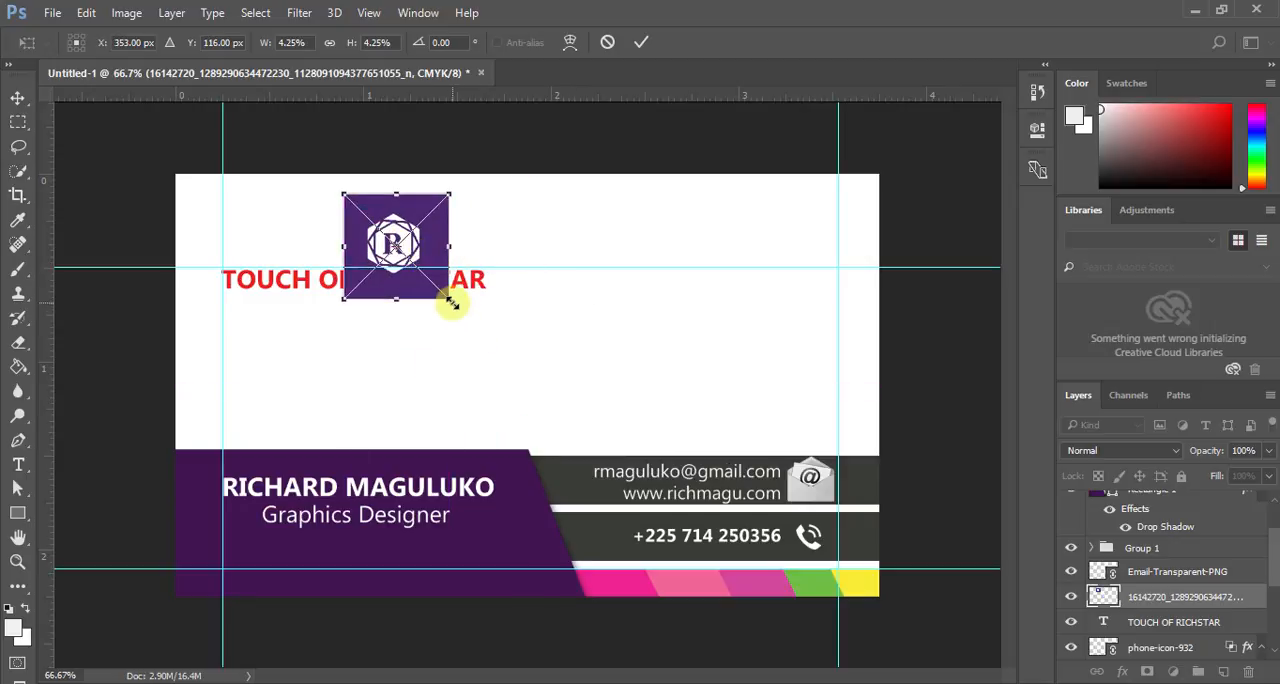
left_click_drag(452, 303, 365, 237)
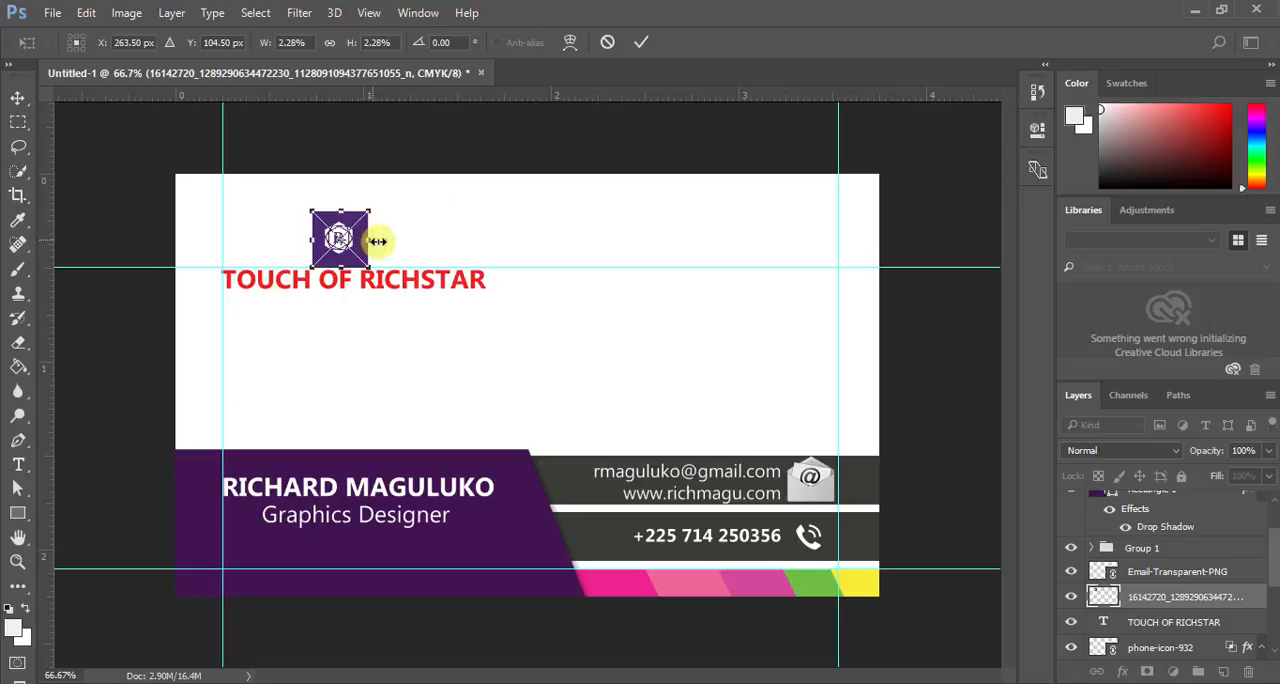
left_click(641, 42)
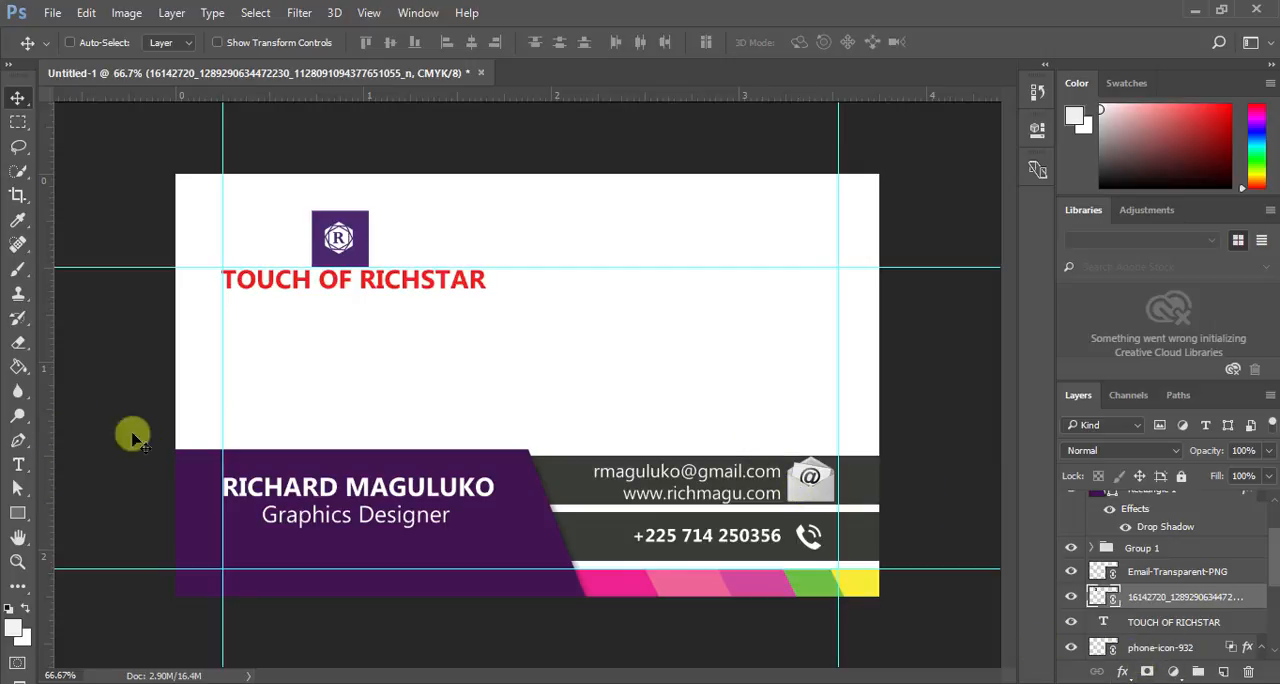
- Rasterize the R logo layer
right_click(1151, 603)
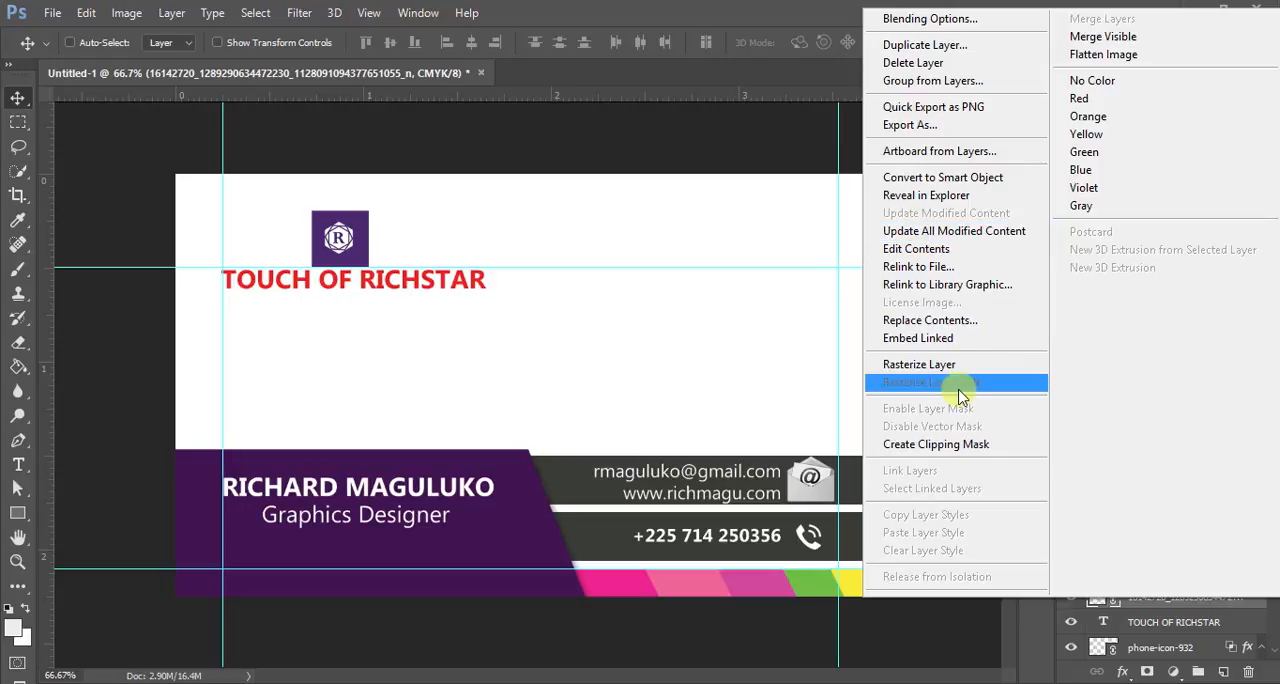
left_click(893, 364)
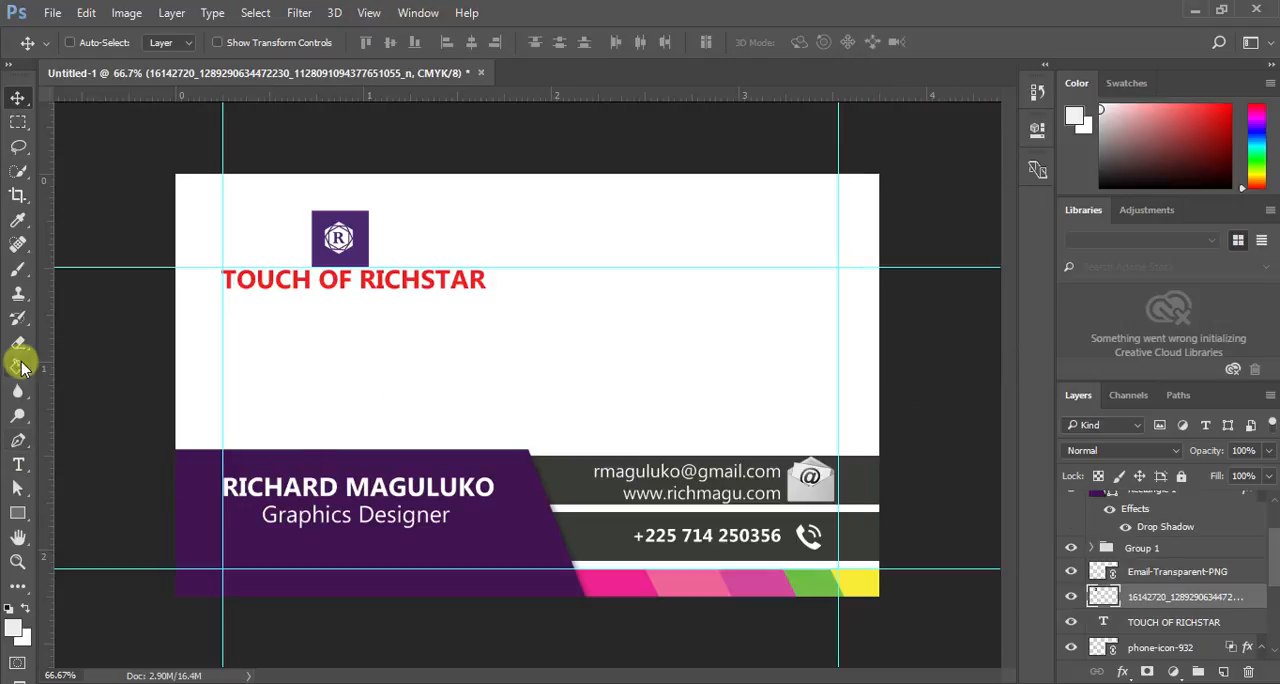
- Try erasing the R logo's purple background with the Magic Eraser at tolerance 32, inspect the result up close, and undo the erasure
left_click_drag(20, 355, 88, 378)
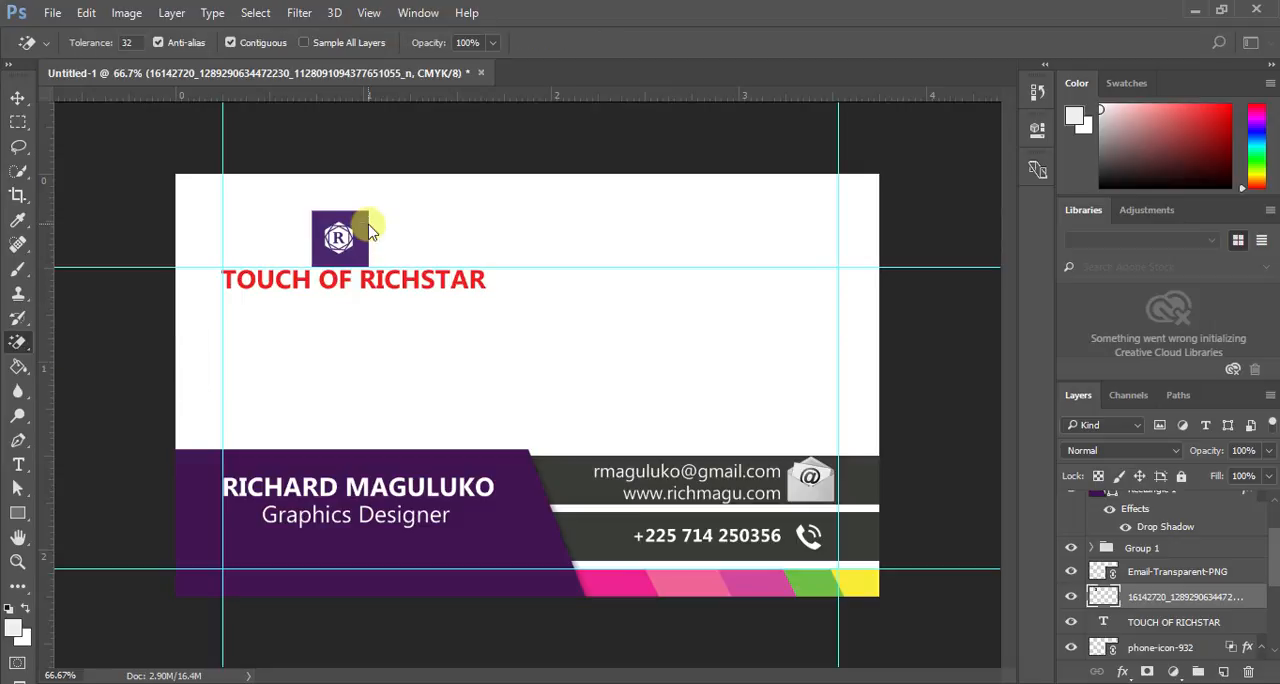
left_click(365, 226)
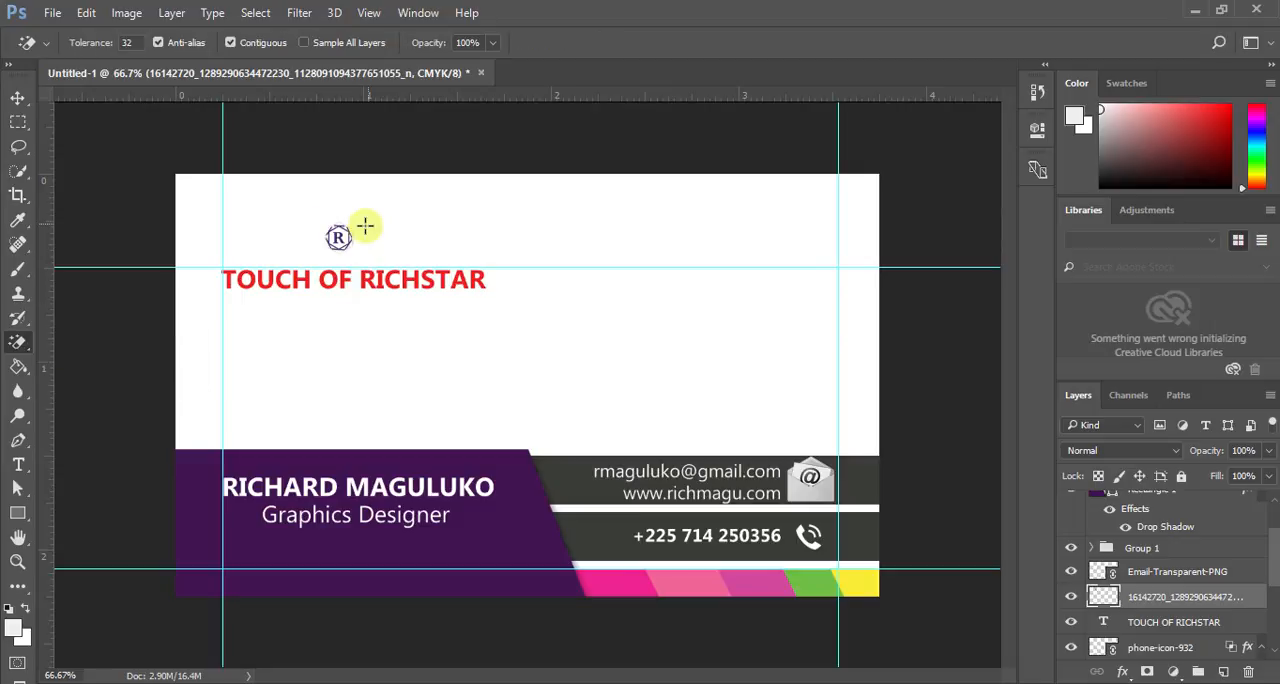
left_click(18, 562)
left_click(335, 224)
mouse_move(322, 229)
left_mouse_down()
mouse_move(328, 215)
mouse_move(333, 243)
left_mouse_up()
key("ctrl+z")
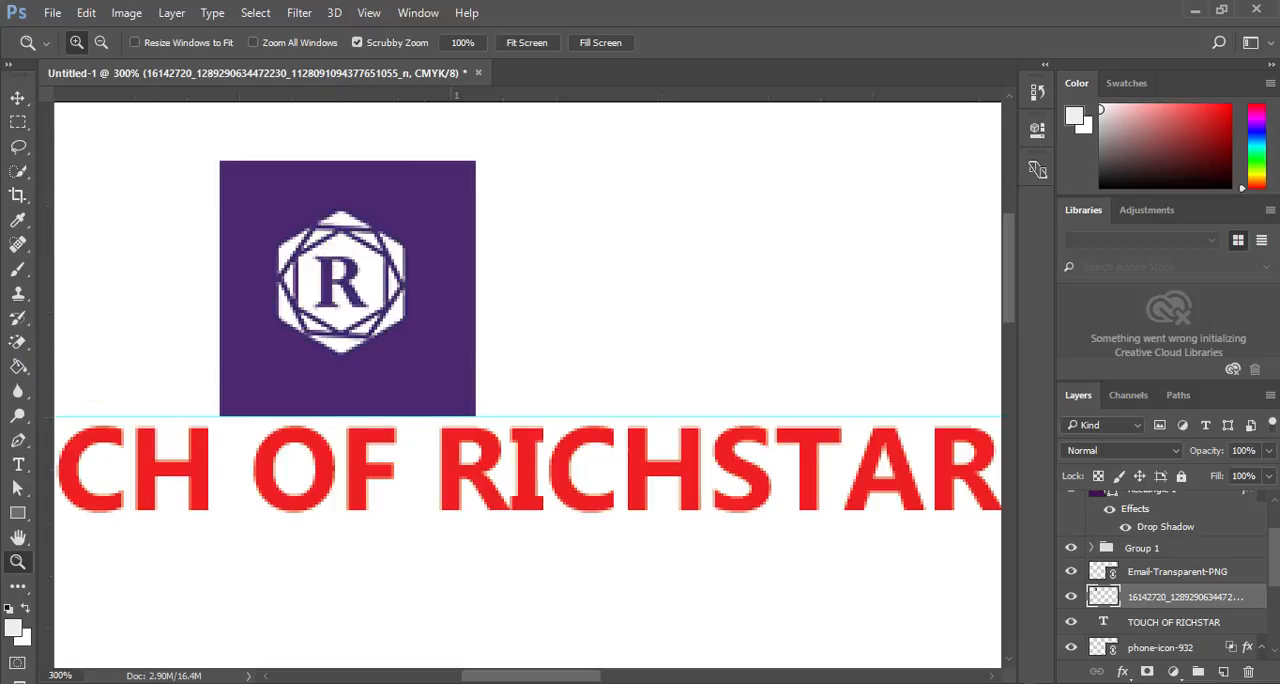
- Try to isolate the R logo with a This Layer Blend If black limit of 138 and a red Color Overlay, and discard the layer style
left_click(1114, 671)
left_click(1148, 444)
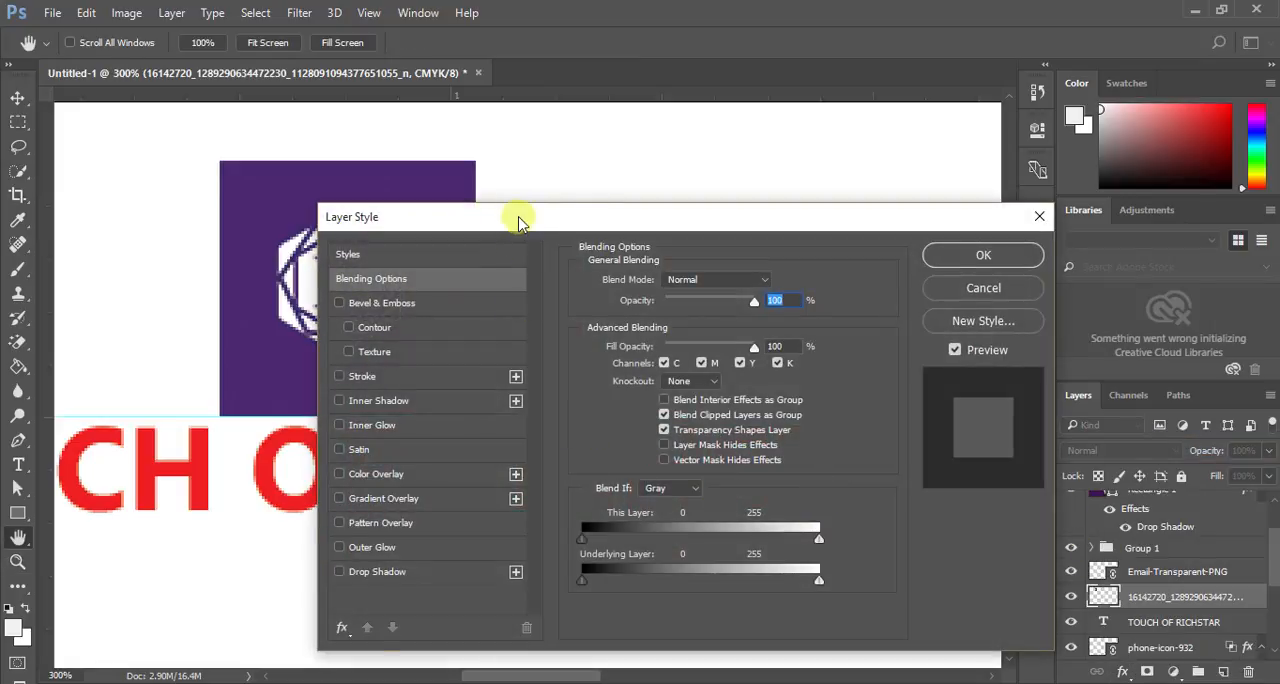
left_click_drag(517, 215, 660, 166)
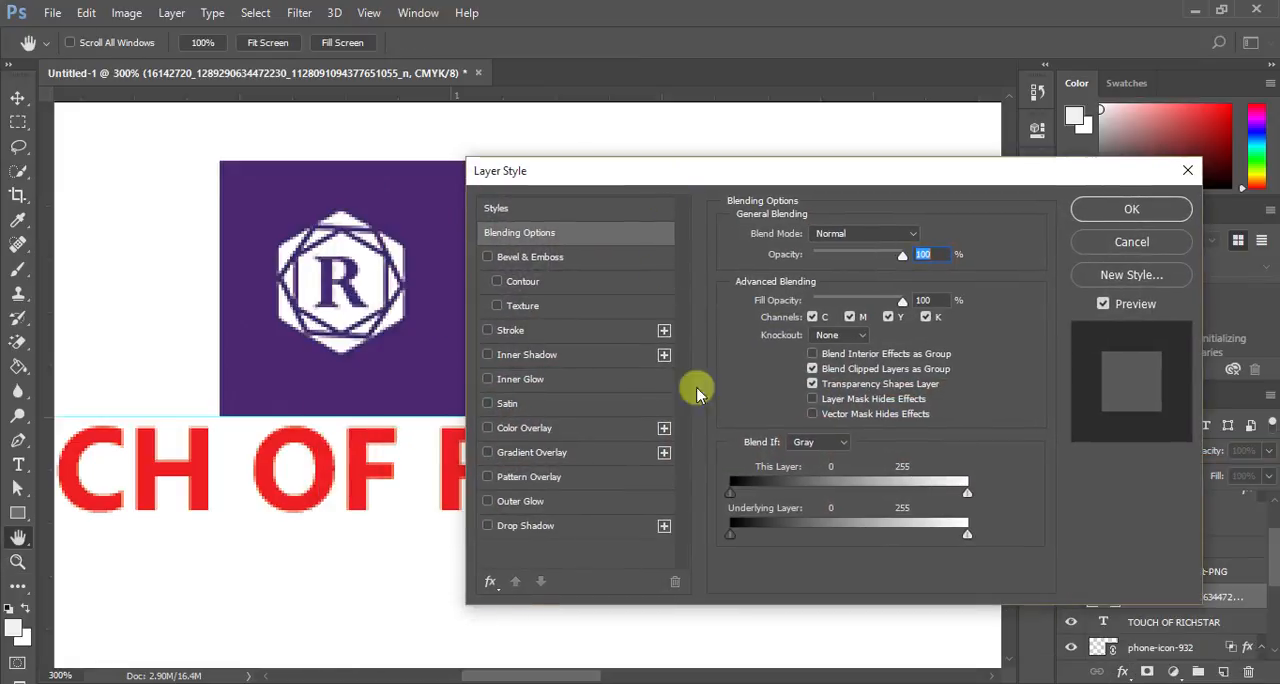
left_click_drag(742, 492, 827, 487)
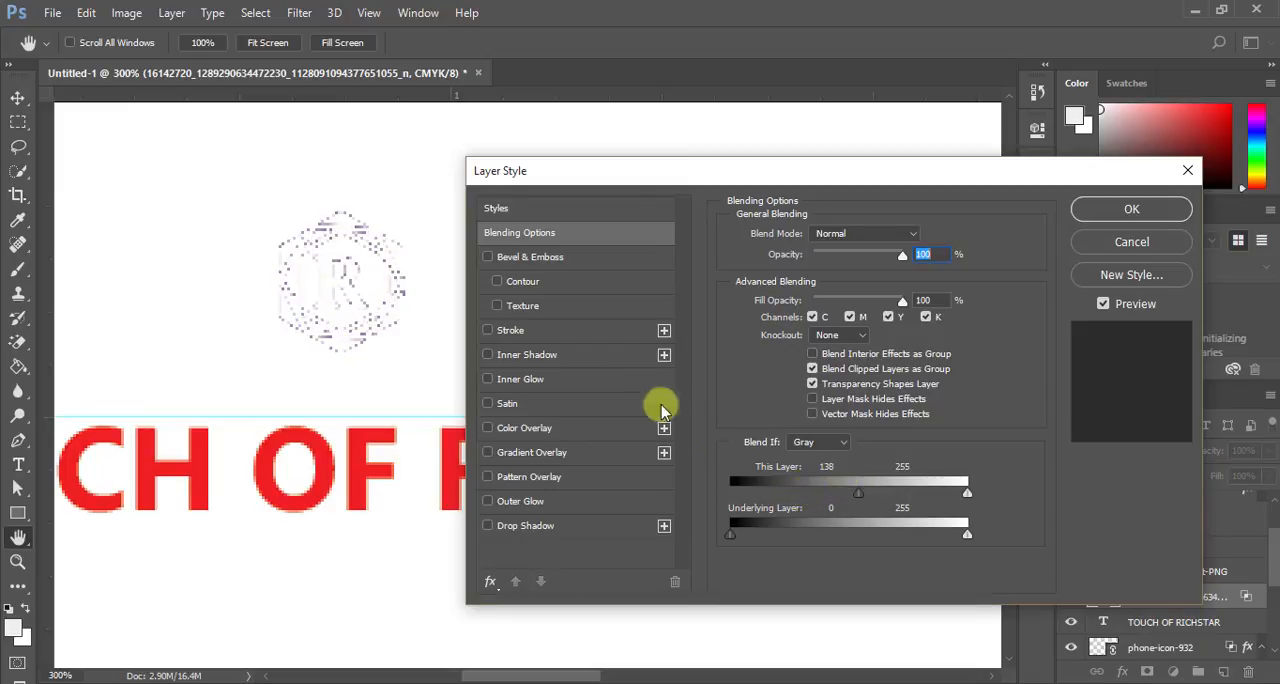
left_click(503, 428)
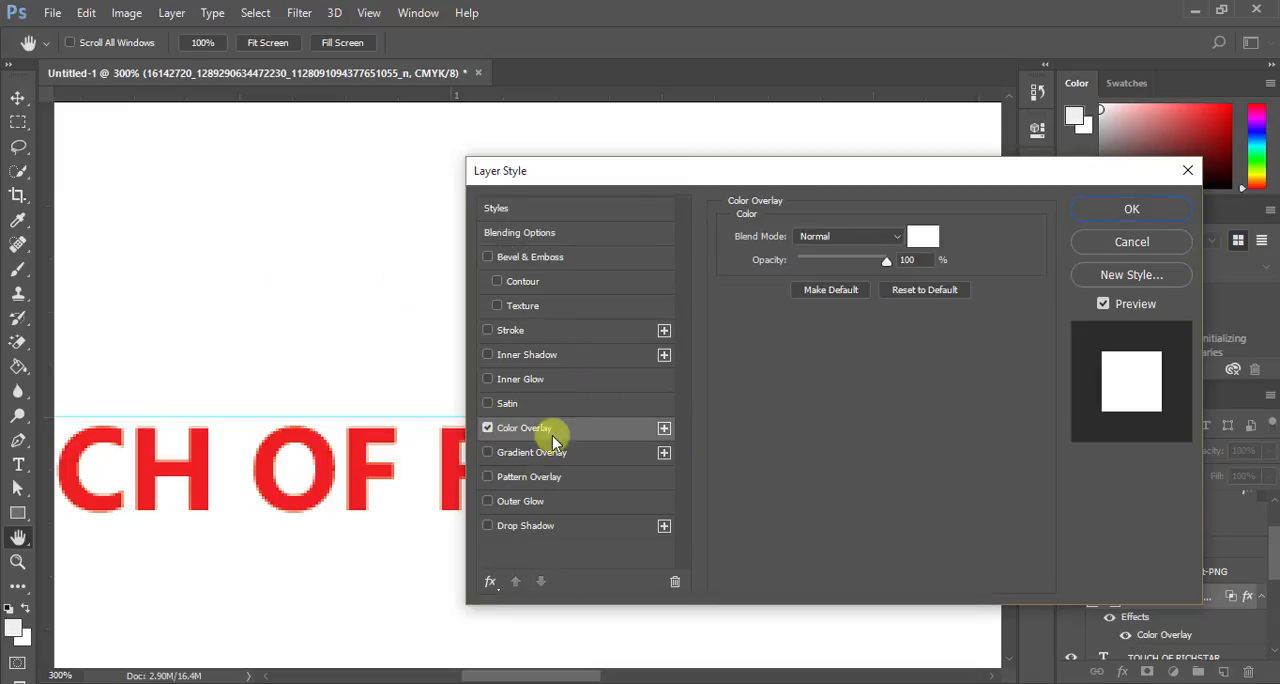
left_click(922, 236)
left_click_drag(631, 226, 628, 167)
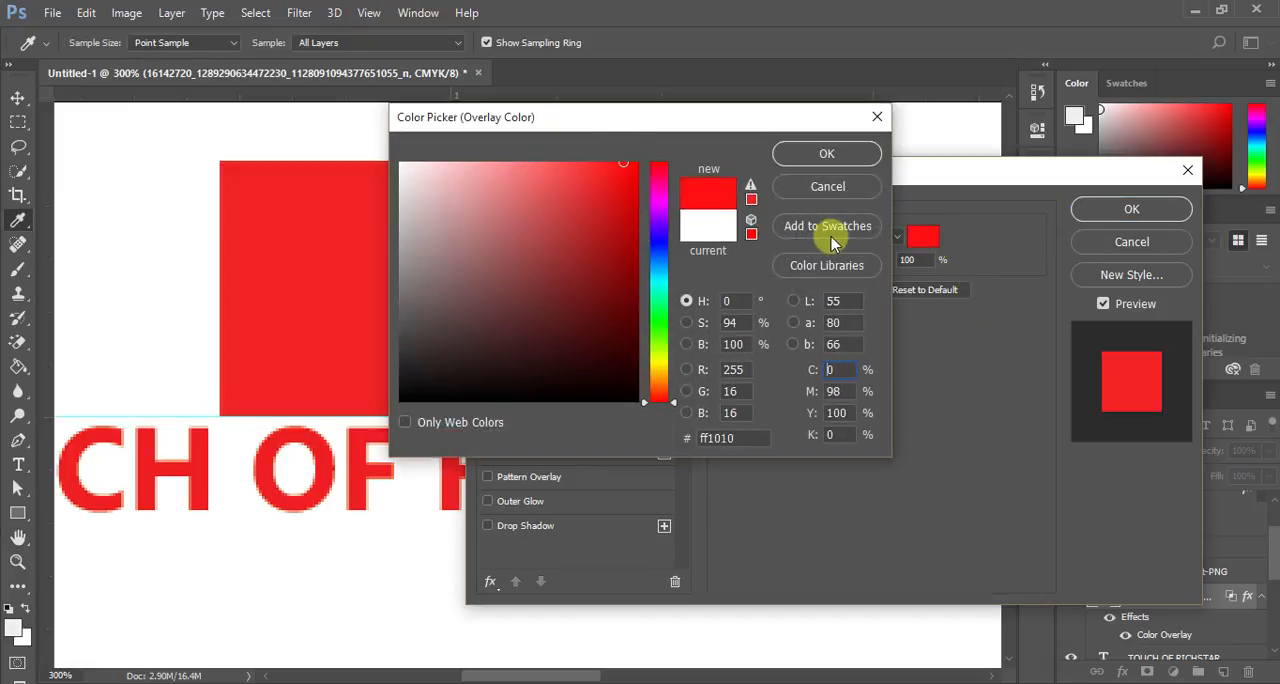
left_click(821, 187)
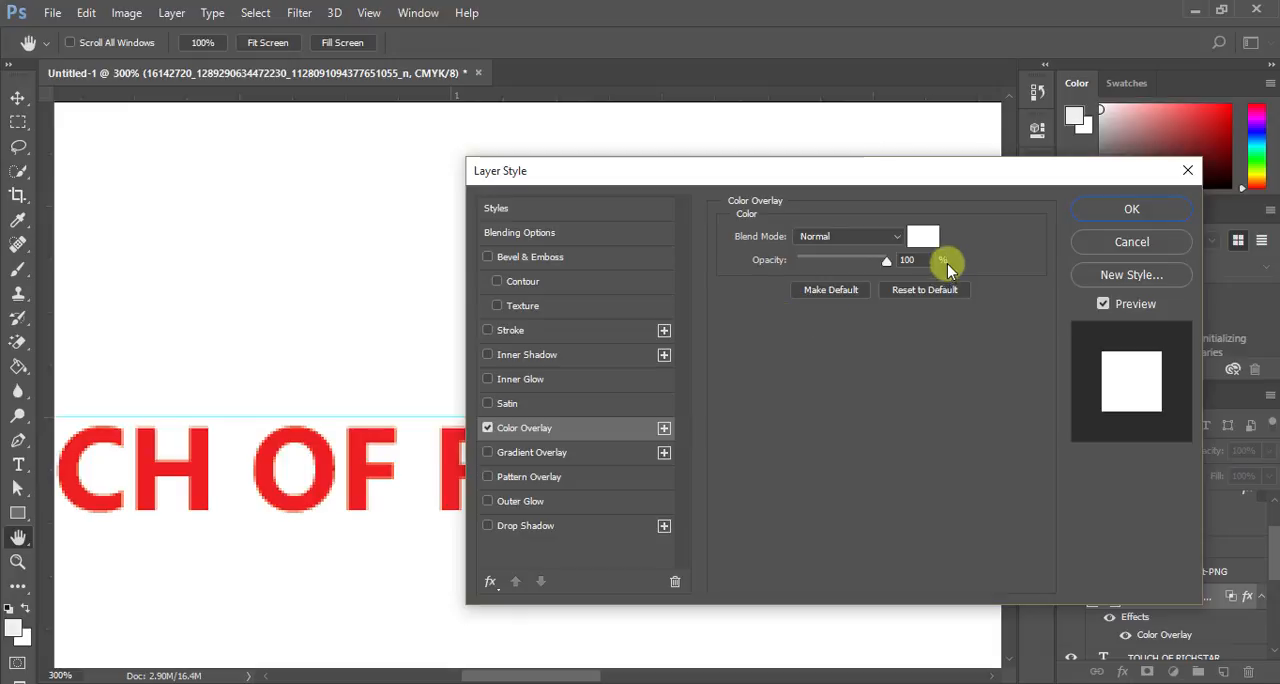
left_click(1097, 244)
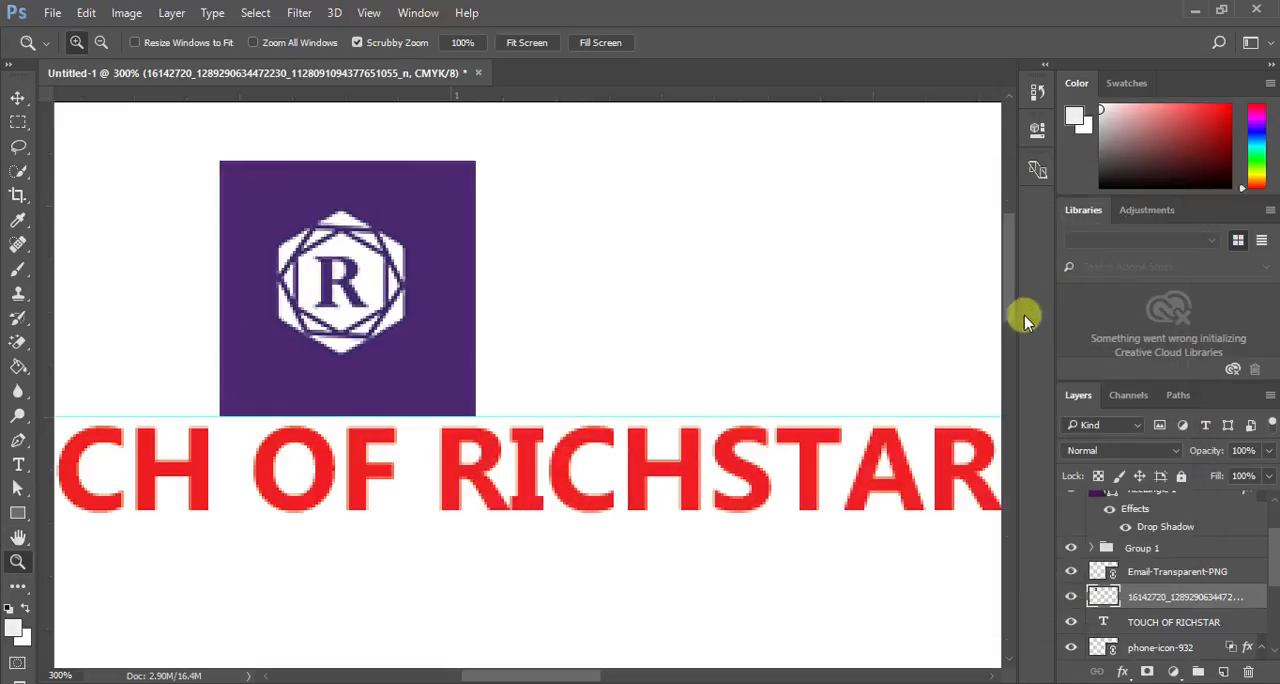
- Erase the R logo's purple background with the Magic Eraser at tolerance 32 and hide the logo layer
left_click(18, 341)
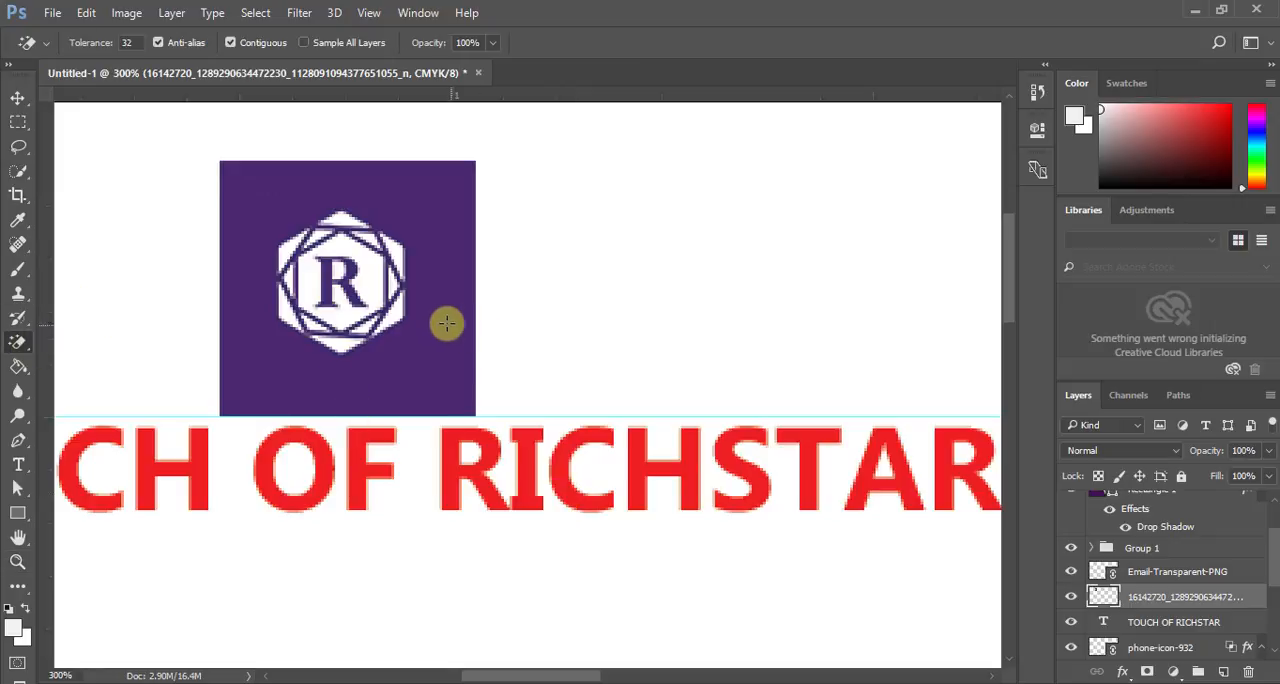
left_click(444, 306)
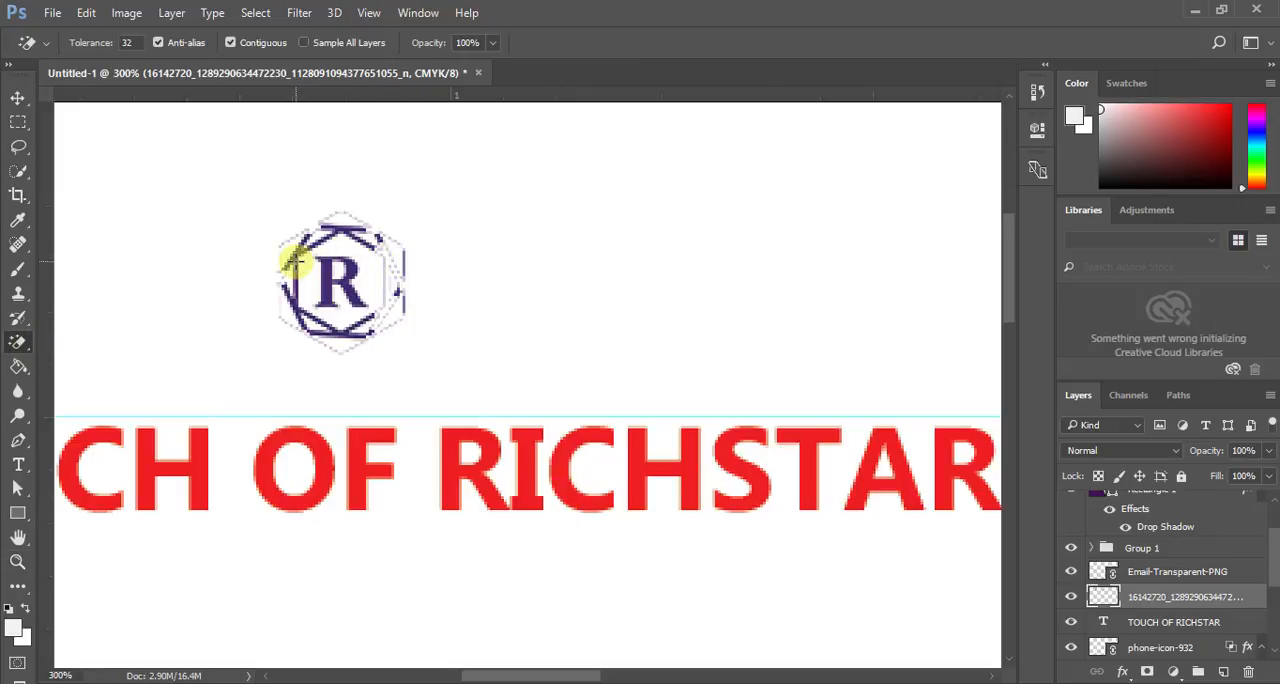
left_click(17, 97)
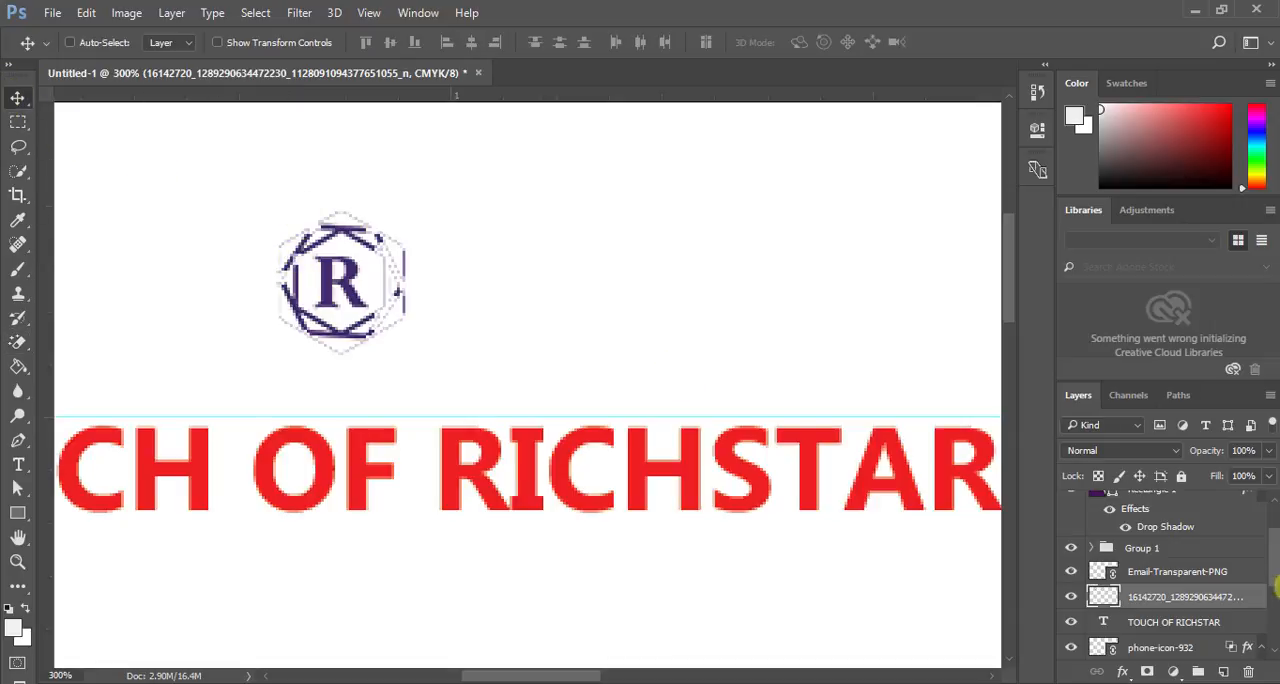
left_click(1070, 598)
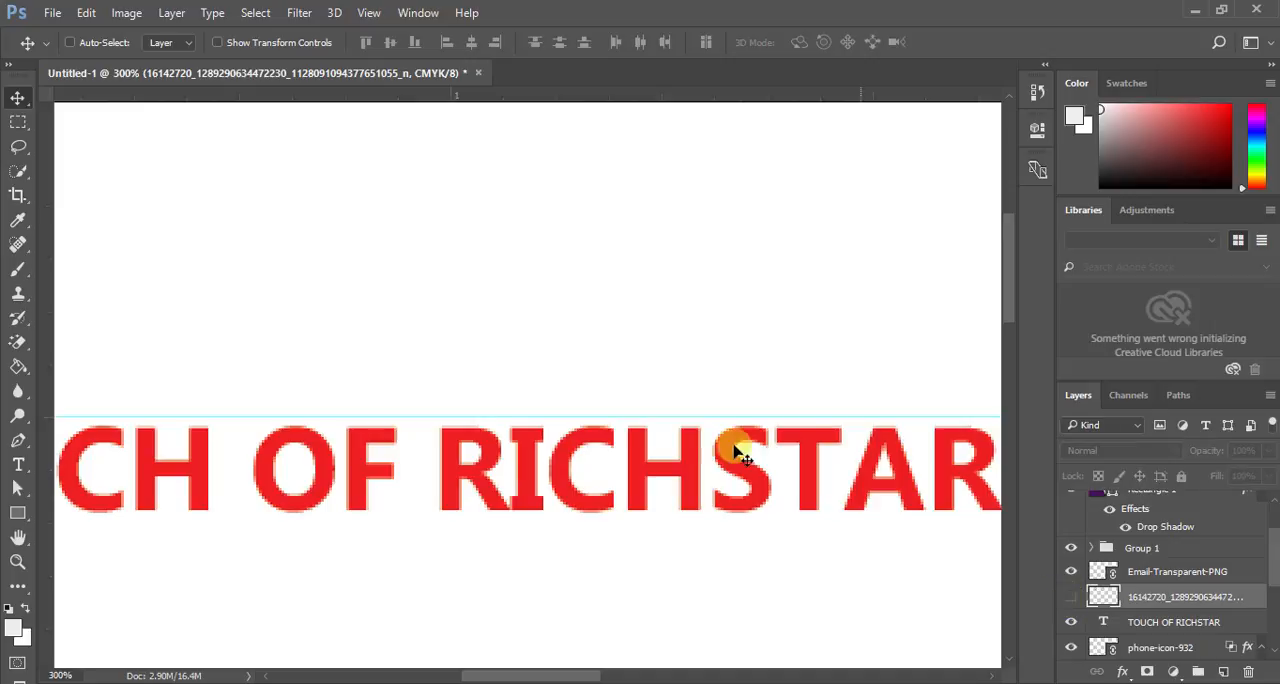
- Add a separate text line below TOUCH OF RICHSTAR with the company's postal address, putting a vertical bar between city and country
left_click(18, 562)
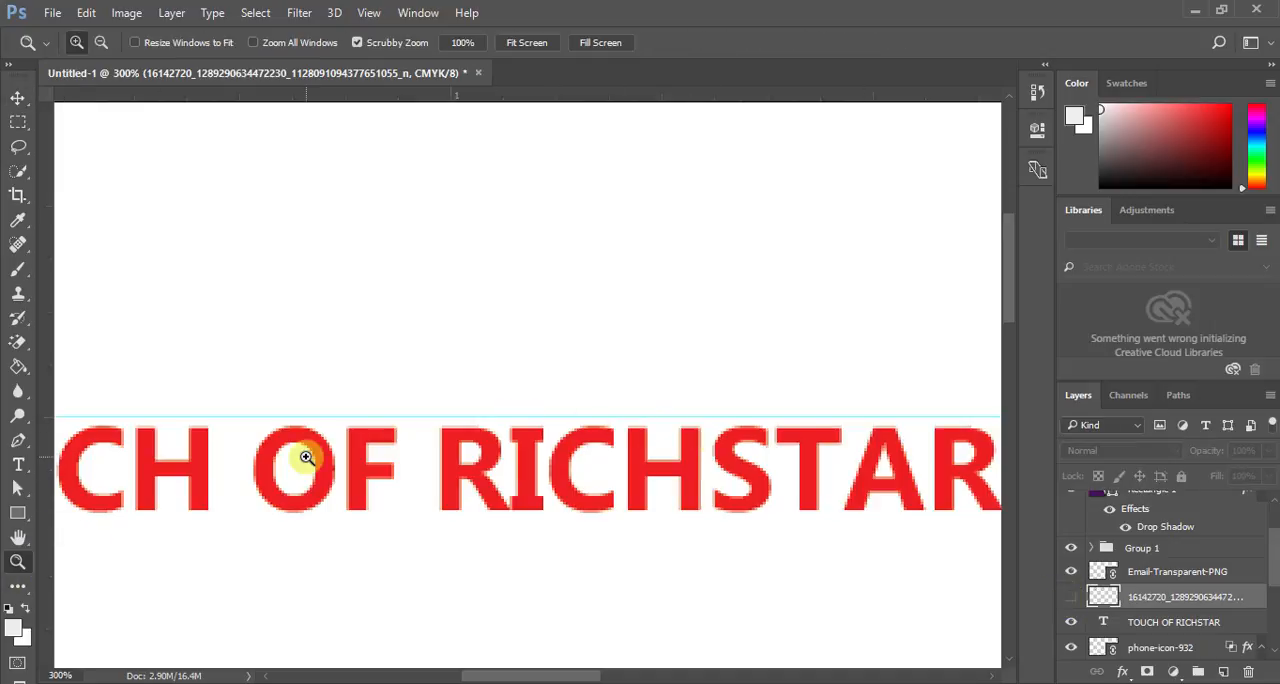
right_click(318, 456)
left_click(328, 463)
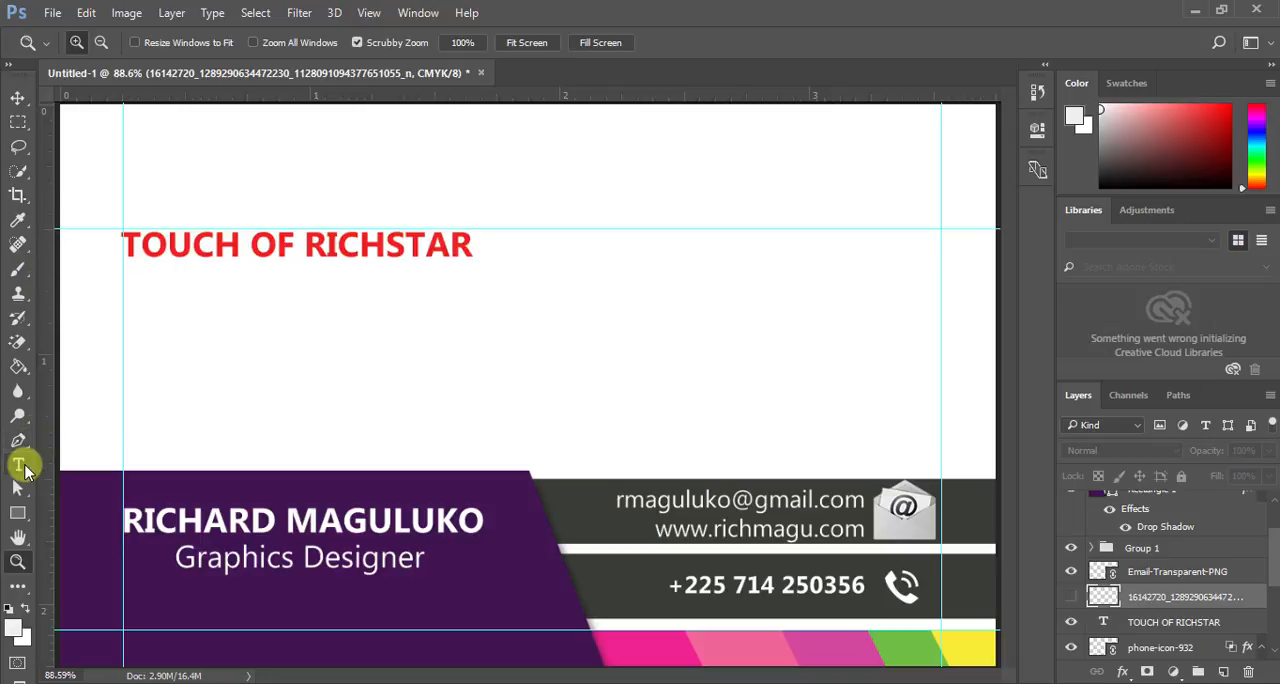
left_click(18, 465)
left_click(196, 338)
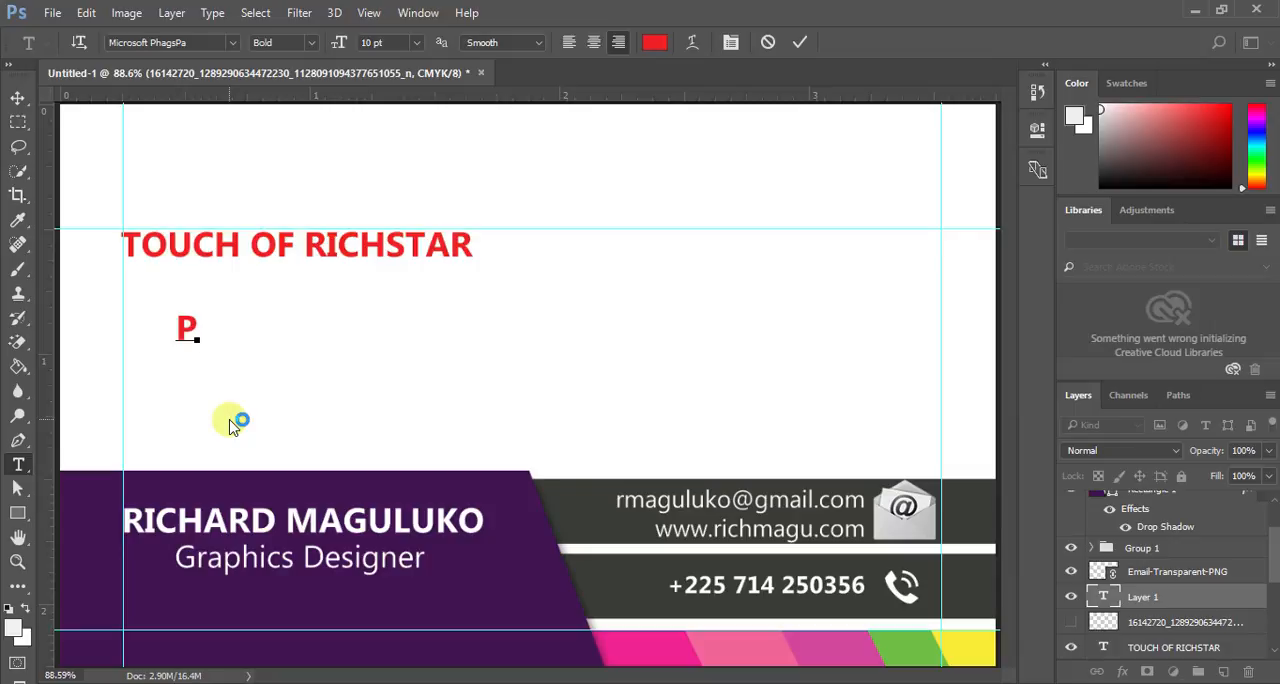
type("P.O.")
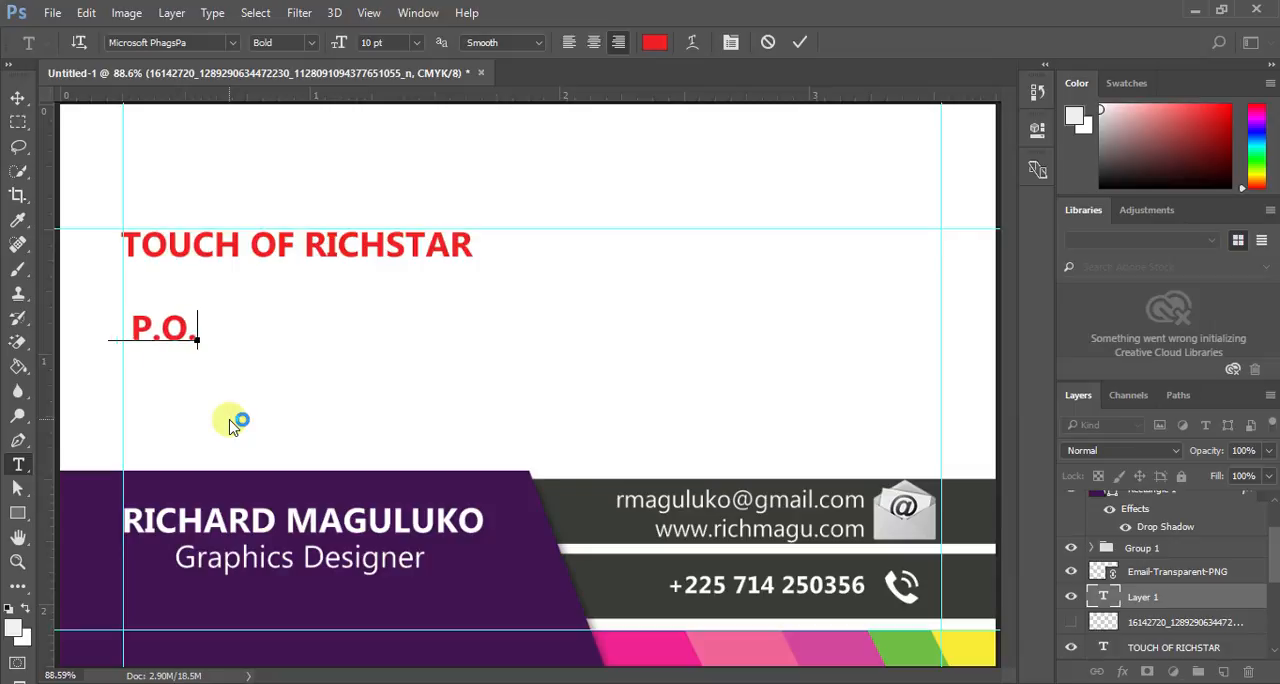
type("B")
key("BackSpace")
key("BackSpace")
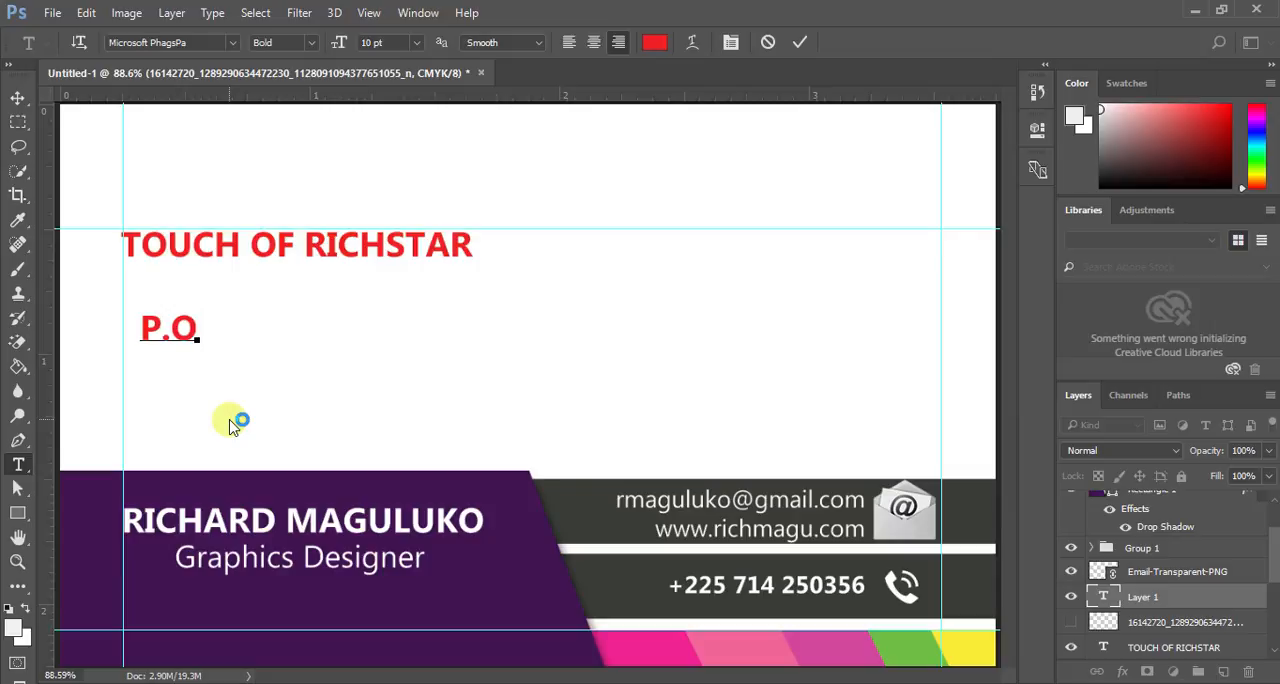
type(".")
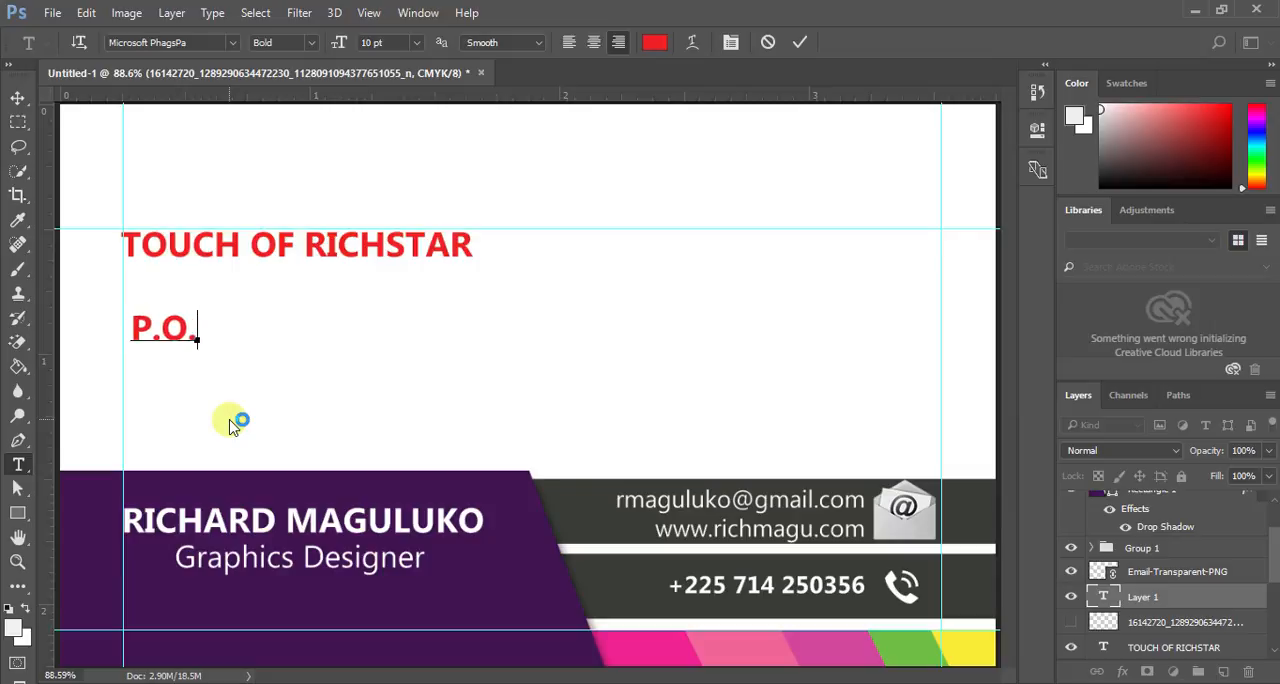
type("Box")
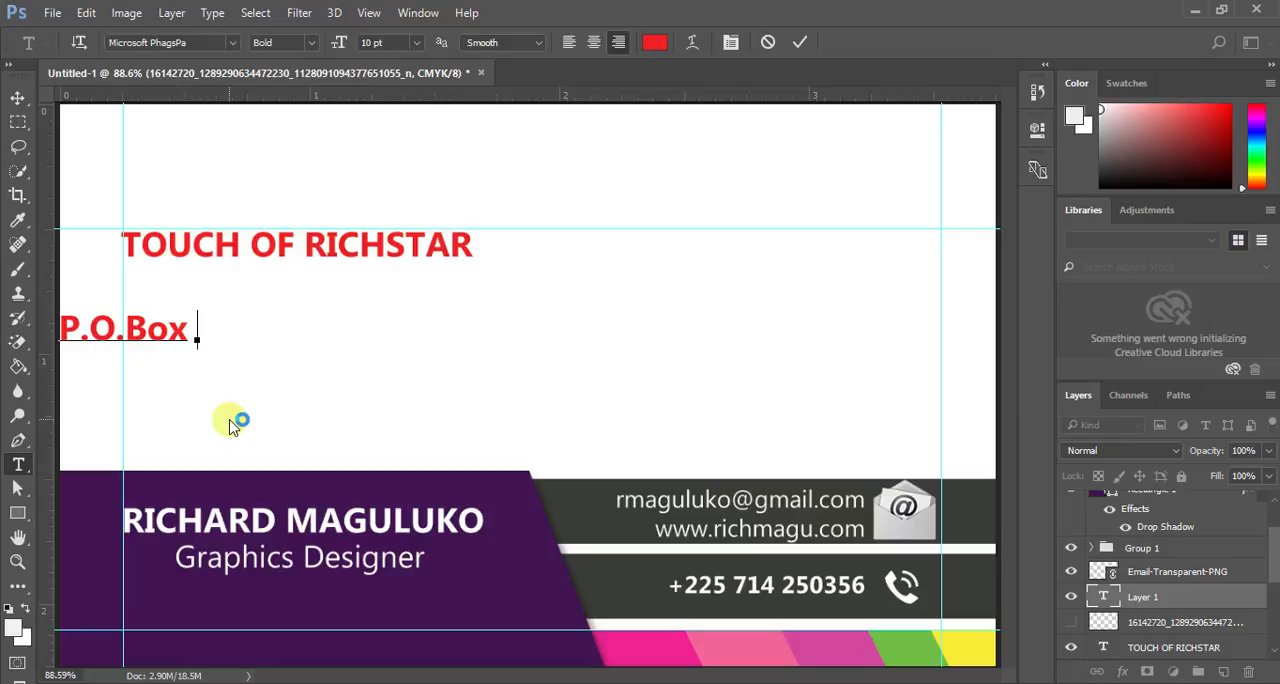
type(" 0000")
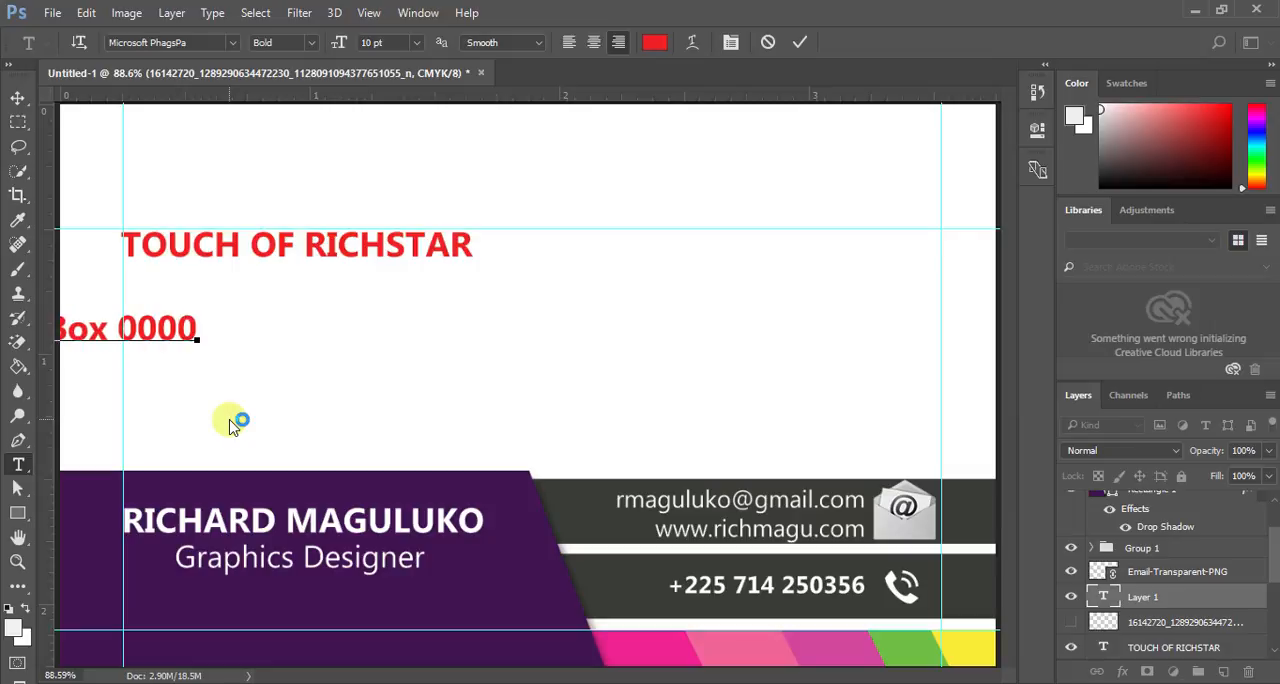
type(",")
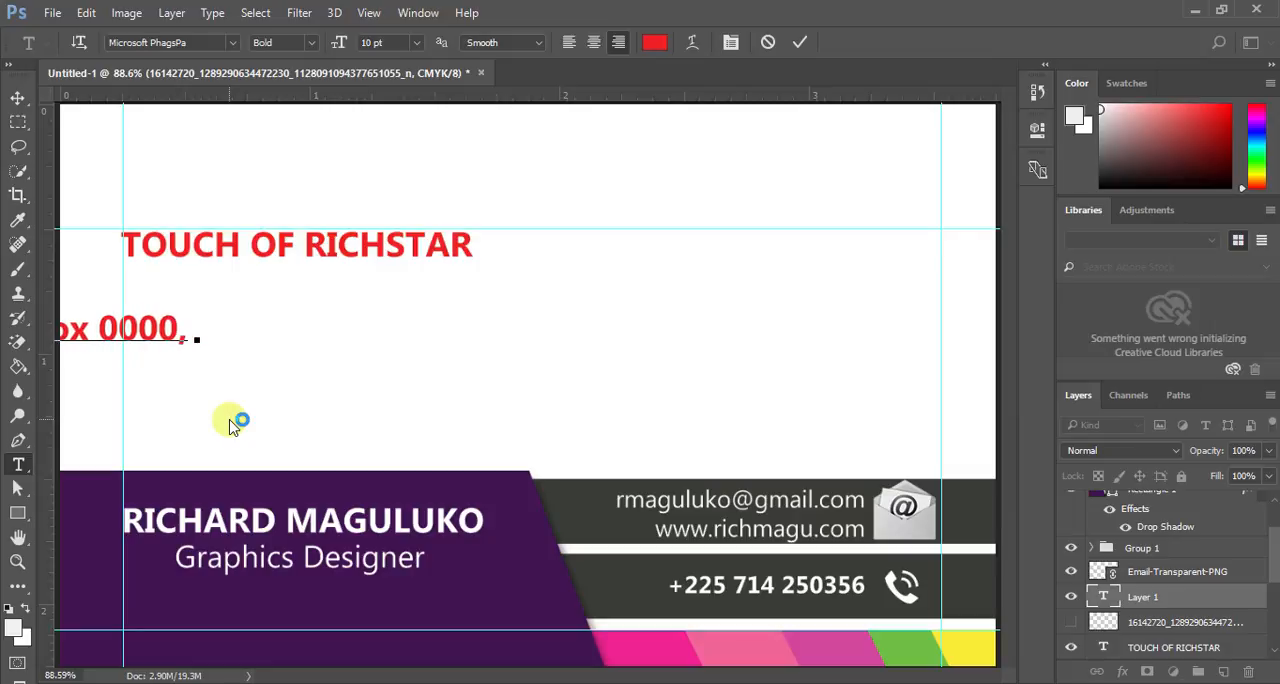
type(" Dar")
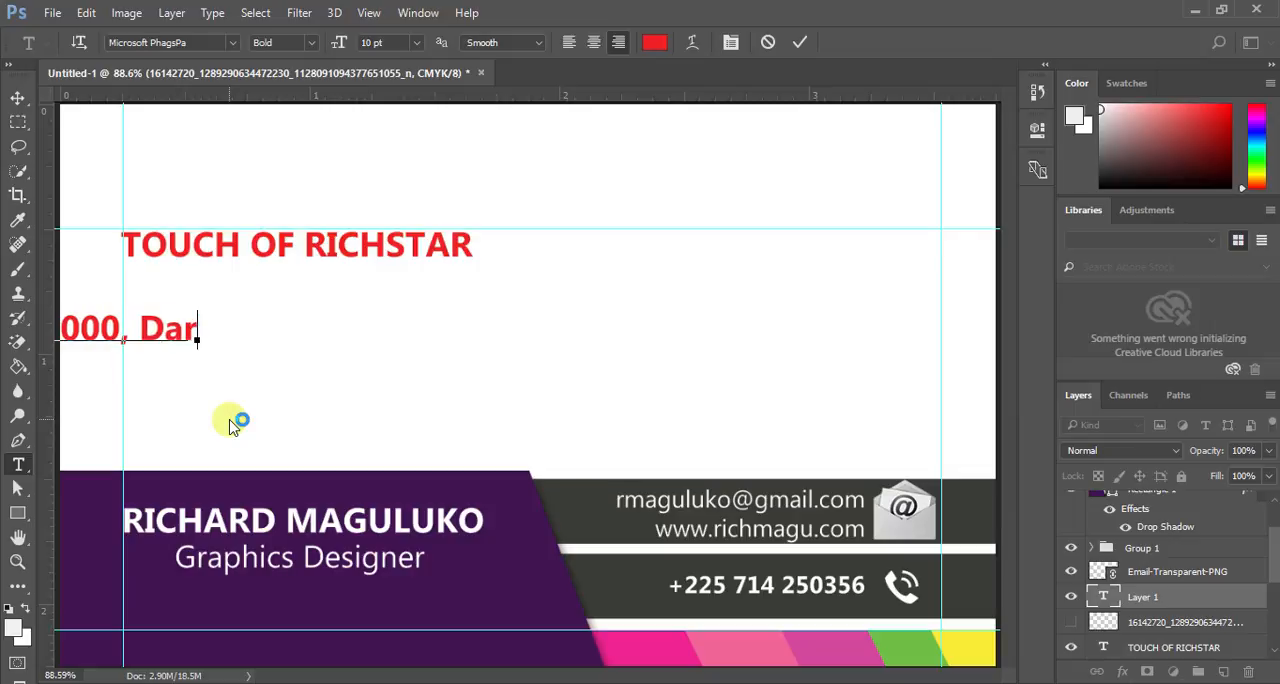
type(" es slaa")
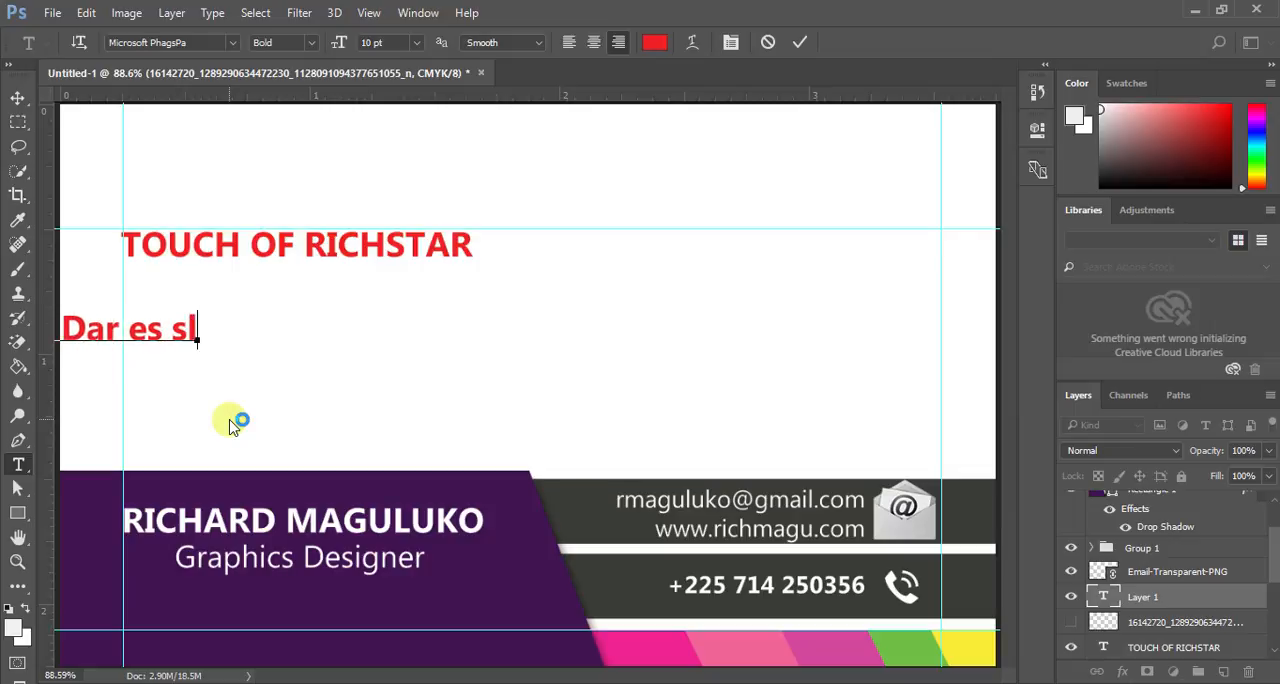
key("BackSpace")
key("BackSpace")
key("BackSpace")
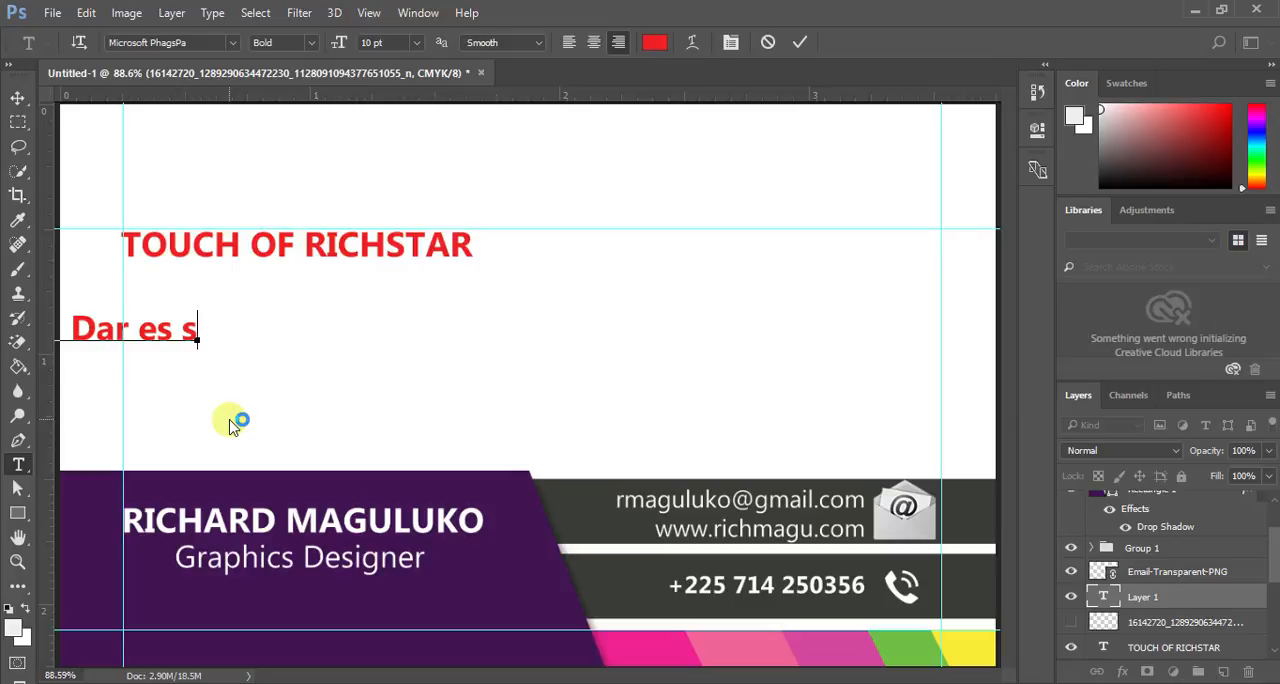
type("alaam")
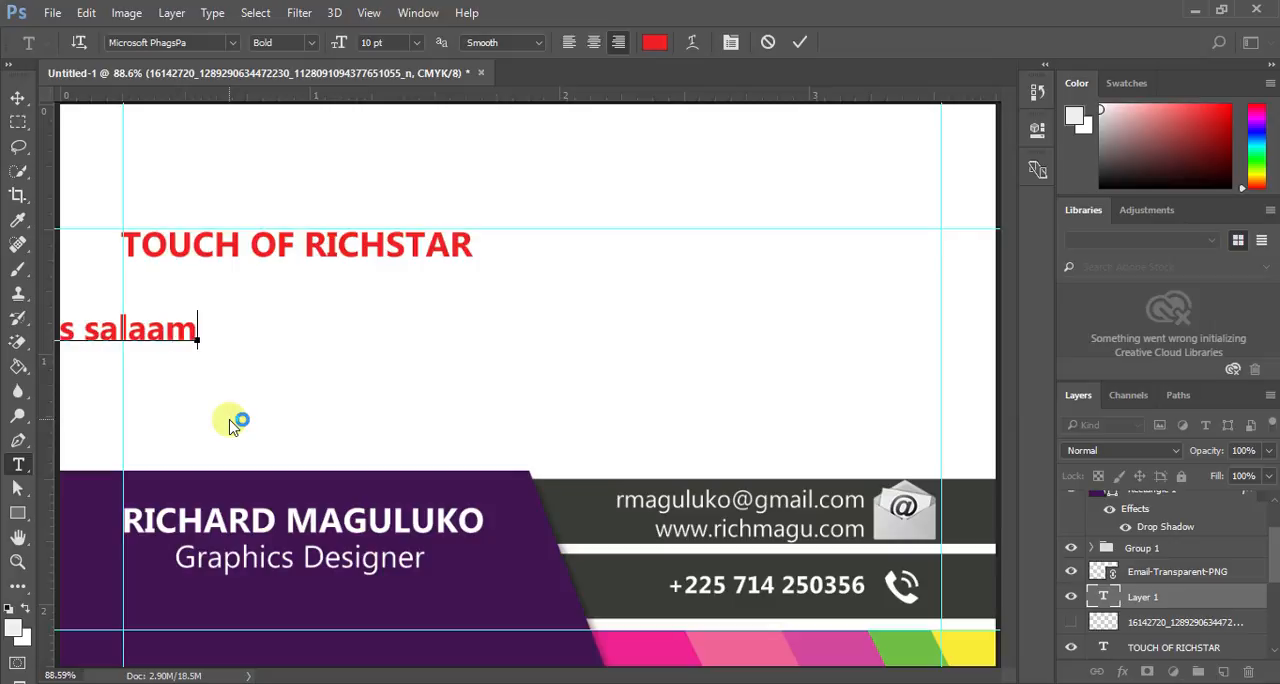
type(" |")
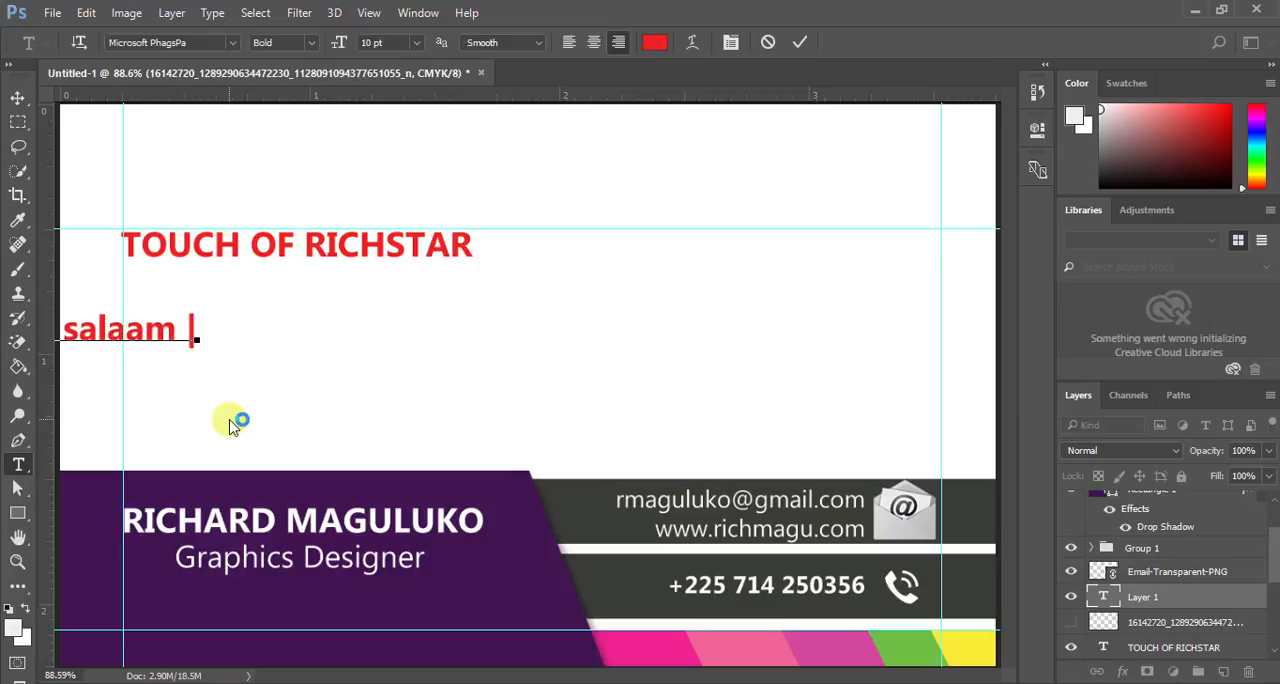
type(" Tanzania")
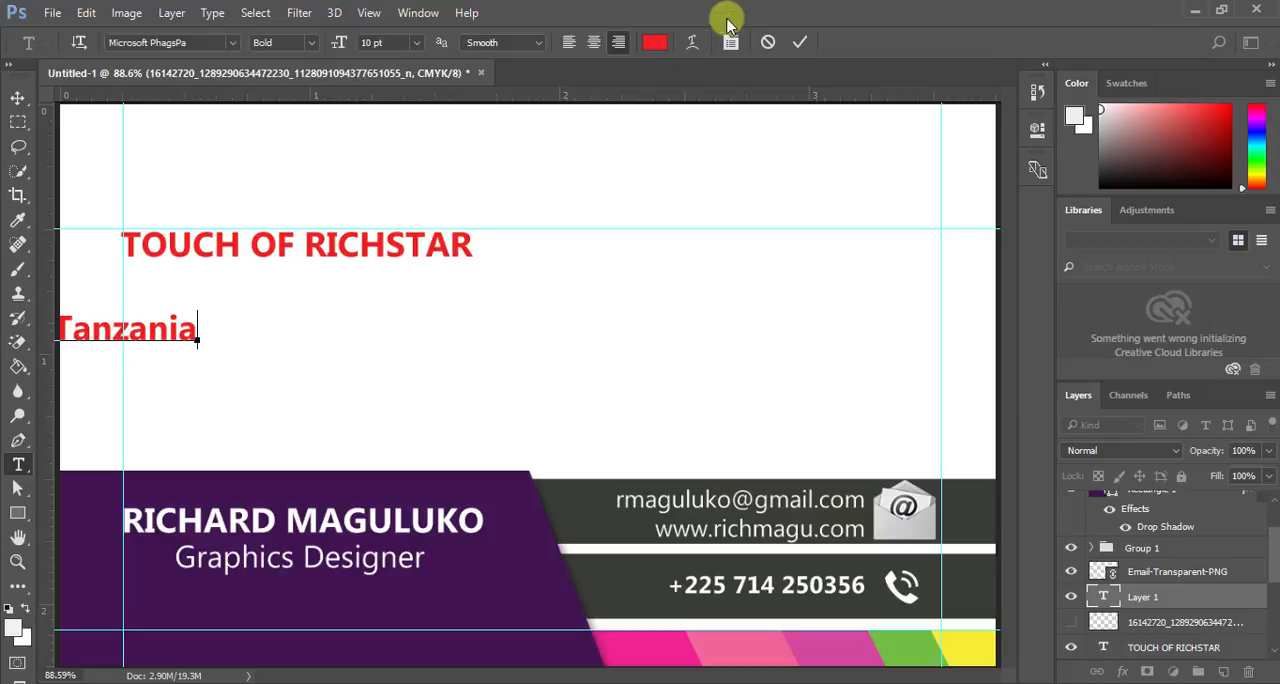
left_click(800, 41)
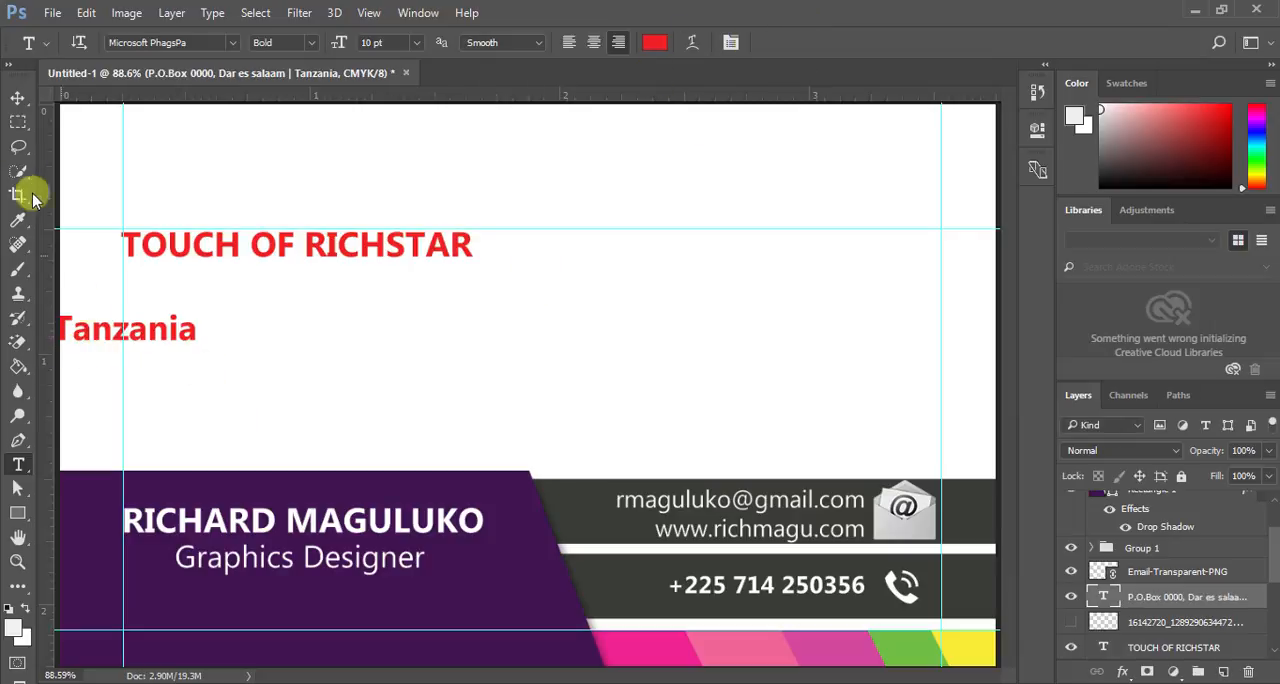
- Bring the whole address line into the card's area and set its font style to Regular at 6 pt
left_click(17, 97)
left_click_drag(139, 339, 733, 309)
double_click(1102, 598)
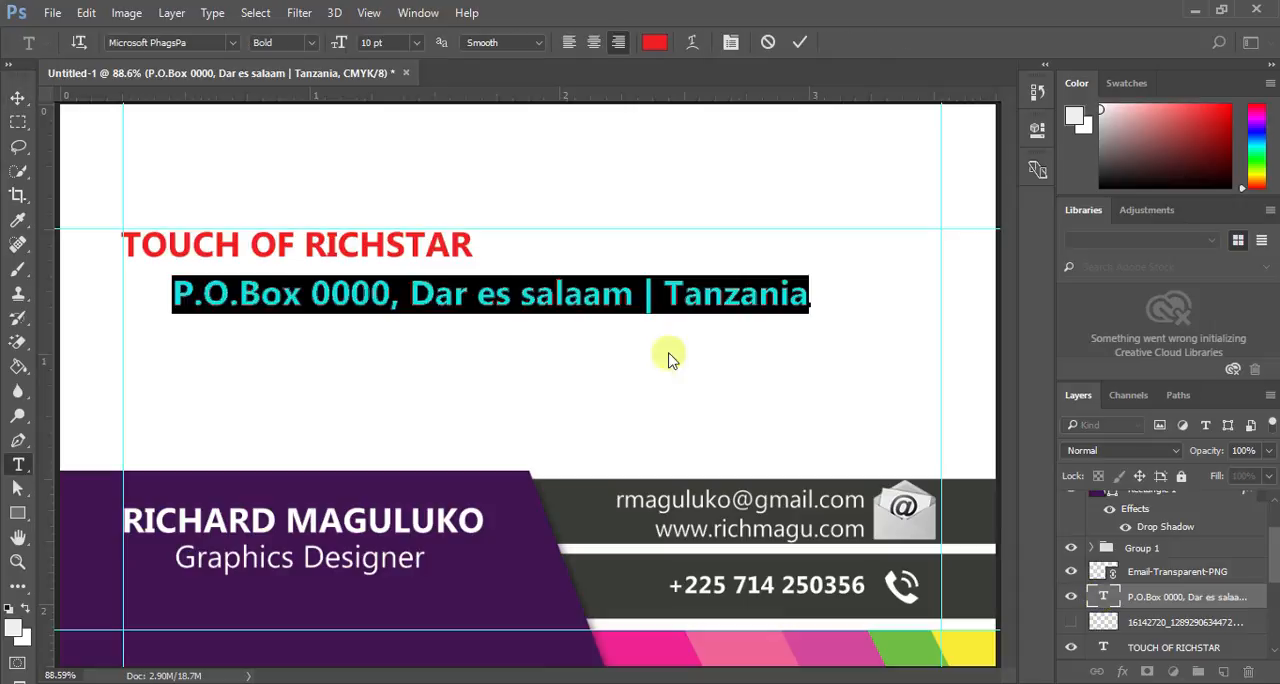
left_click(314, 44)
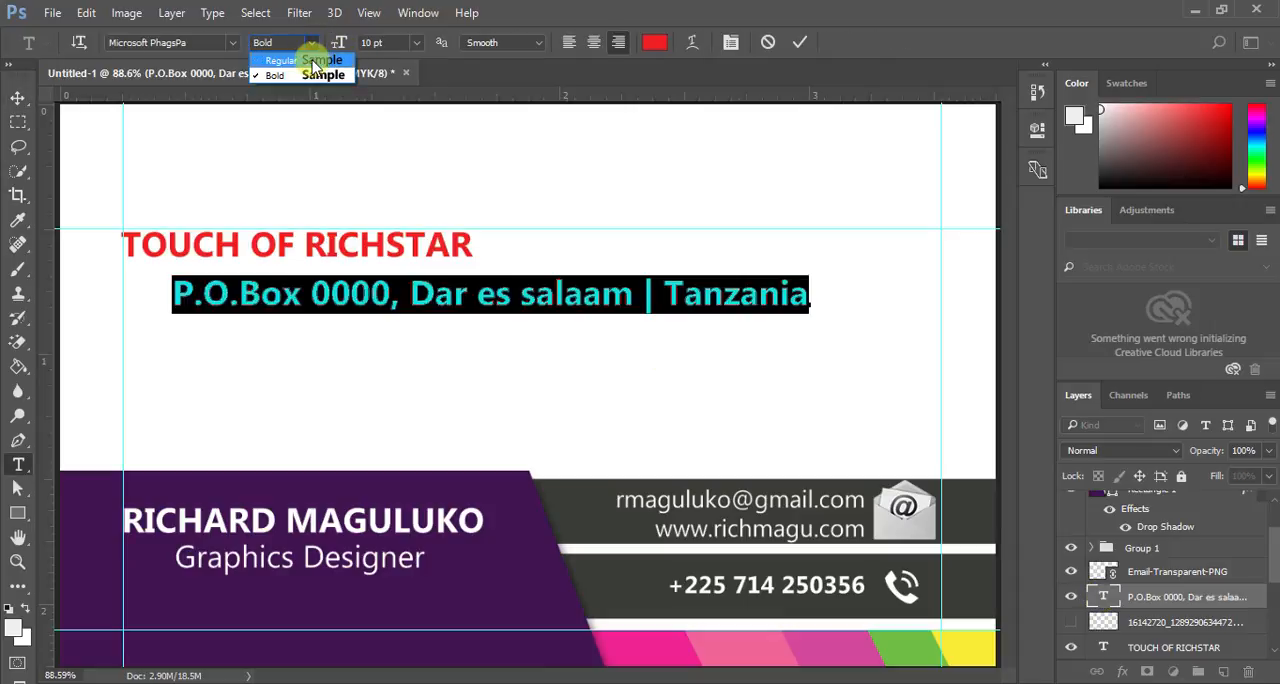
left_click(281, 60)
left_click(410, 44)
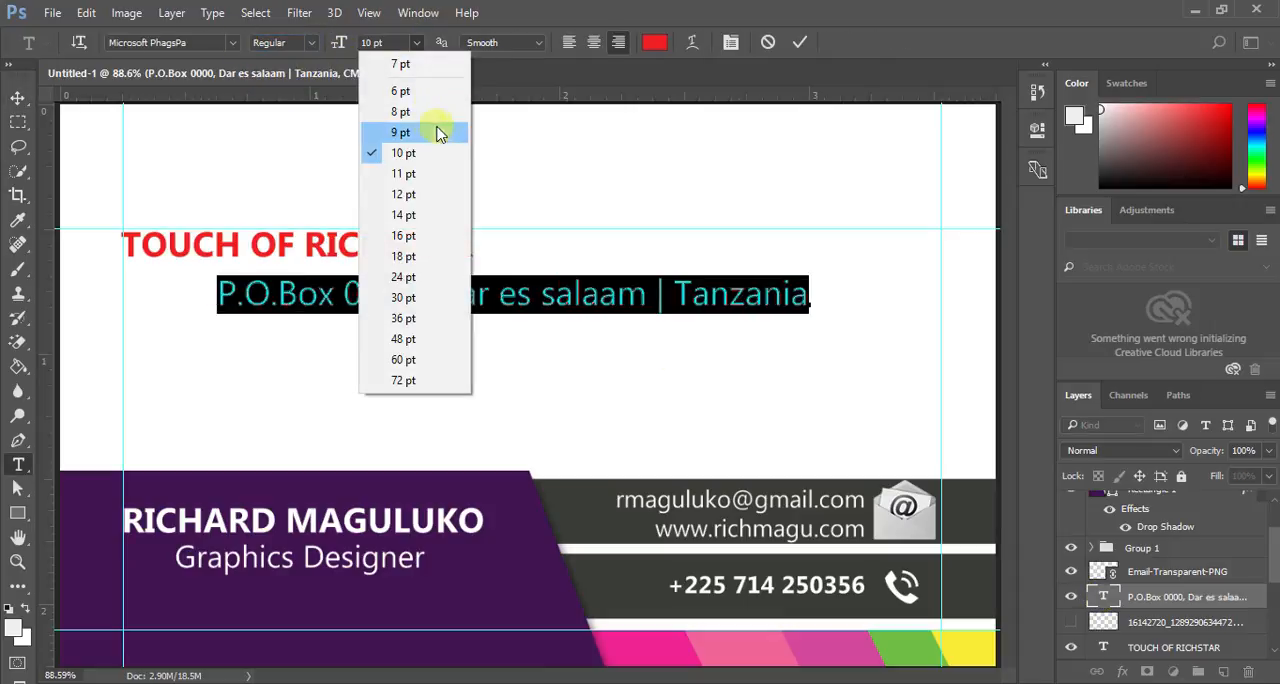
left_click(415, 96)
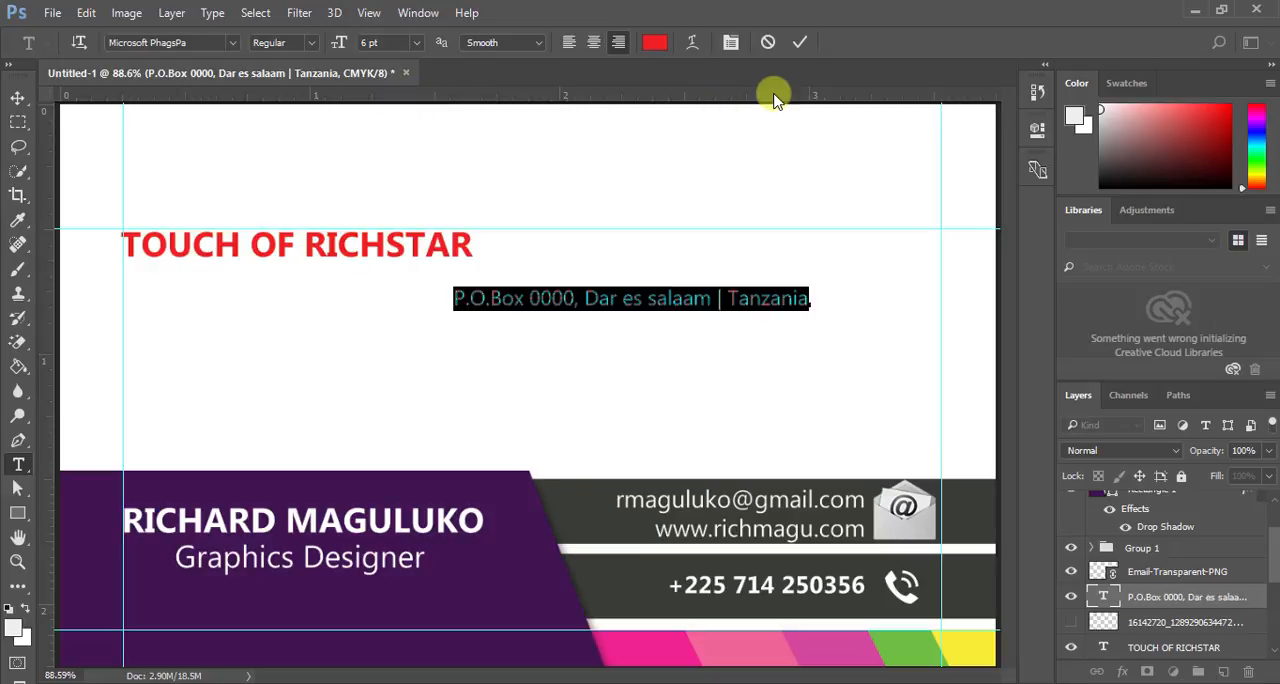
left_click(800, 42)
- Position the address line directly under TOUCH OF RICHSTAR at the left margin guide and colour it dark grey #3f3f3f
key("v")
left_click_drag(676, 302, 346, 284)
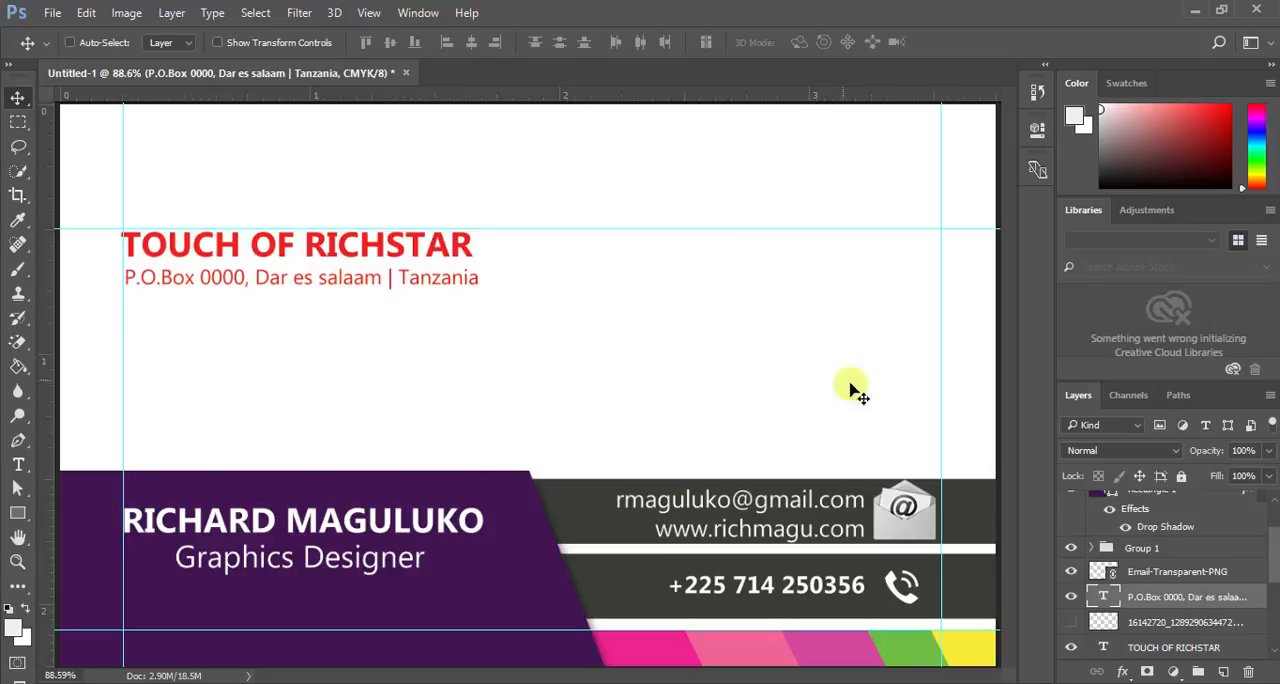
double_click(1106, 598)
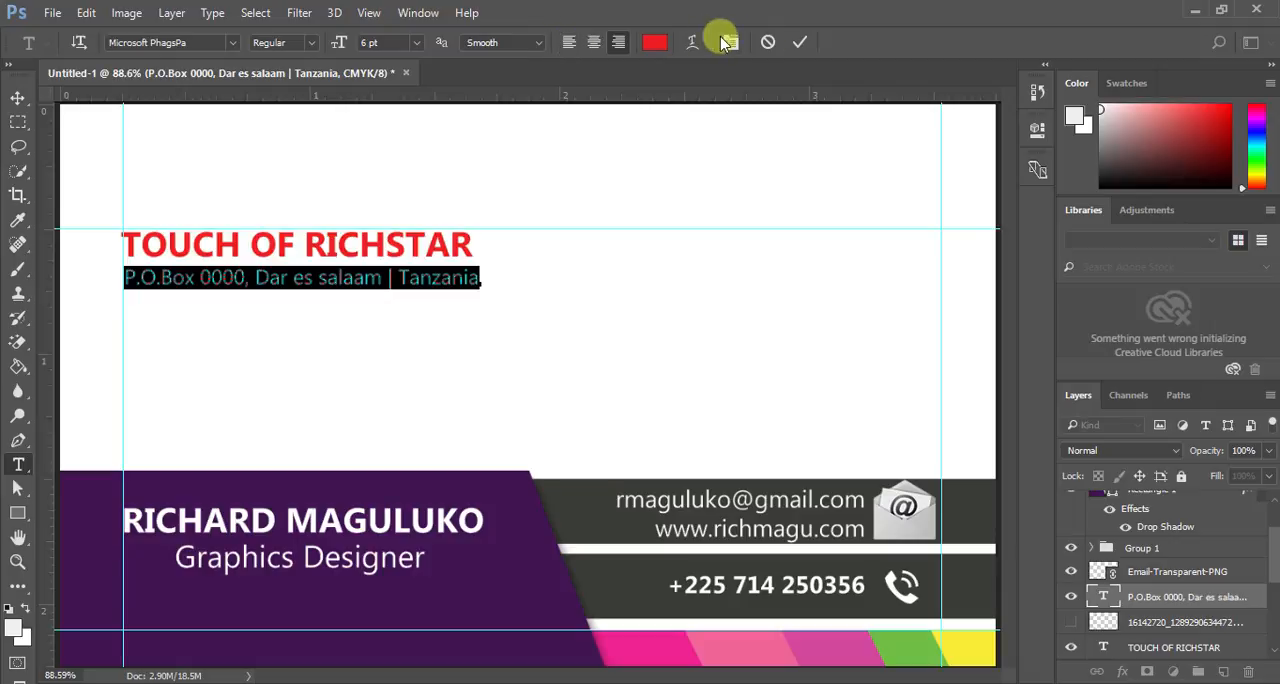
left_click(655, 42)
left_click_drag(600, 309, 391, 341)
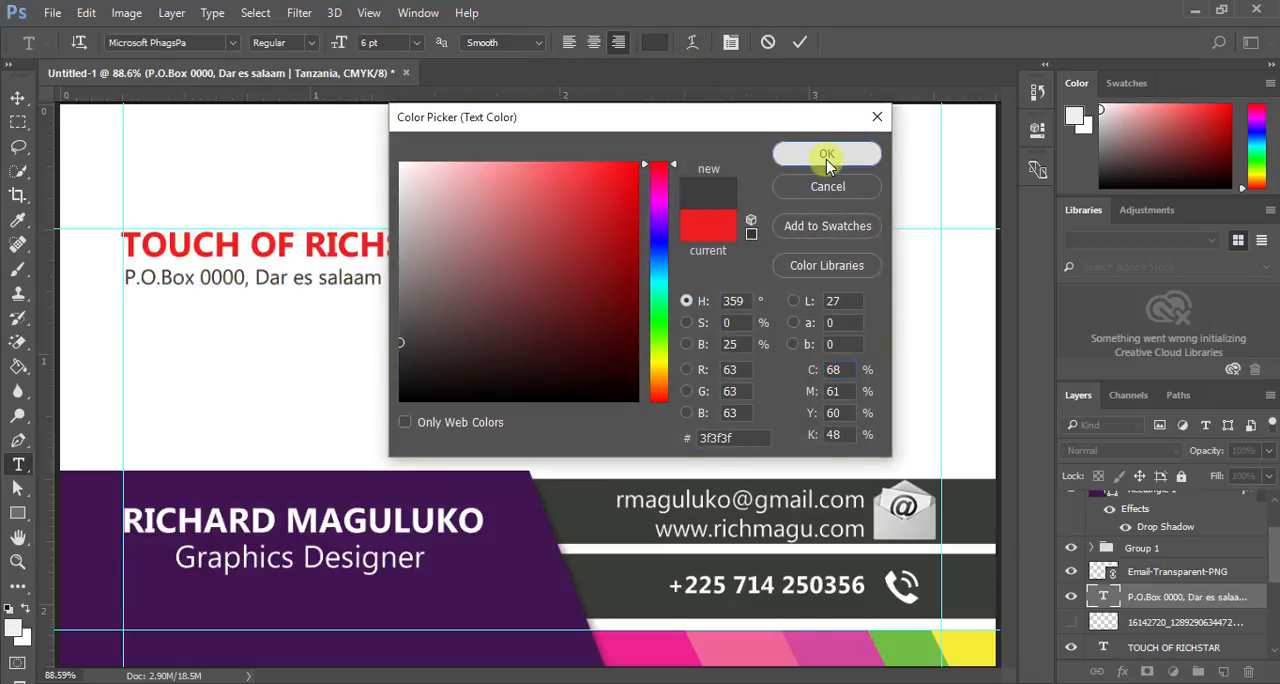
left_click(826, 156)
- Set the TOUCH OF RICHSTAR text size to 12 pt
left_click(1160, 623)
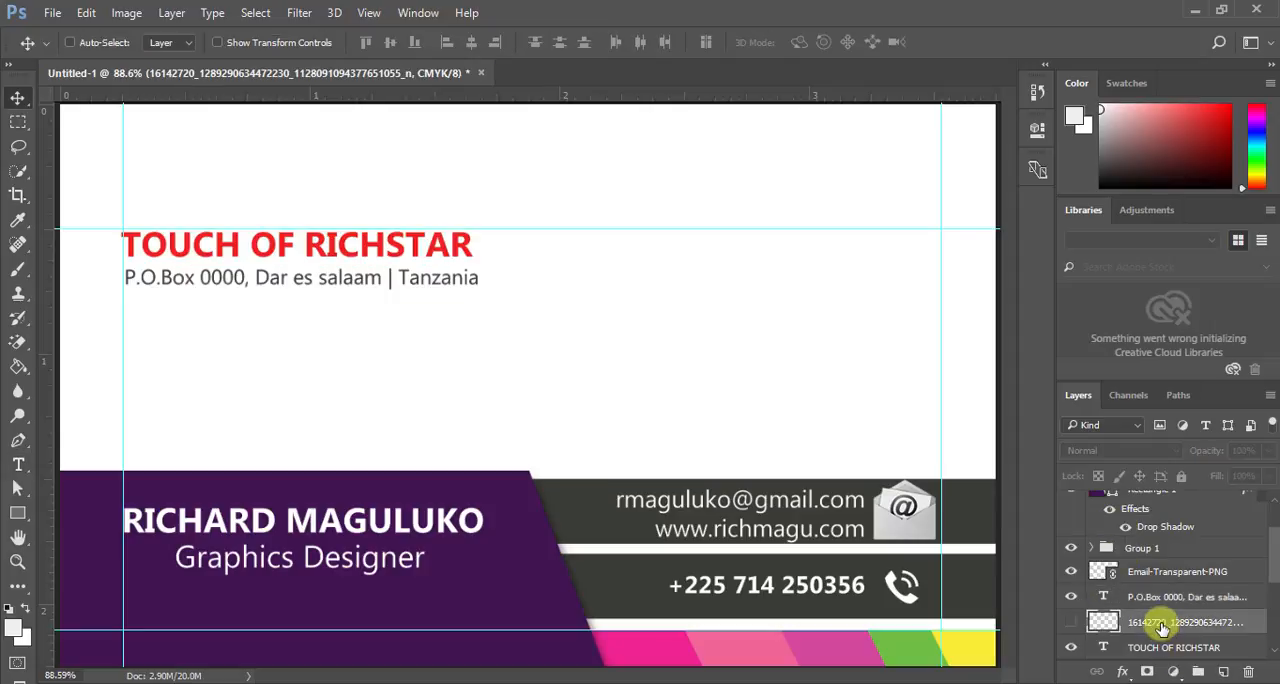
left_click(1150, 578)
left_click(1143, 646)
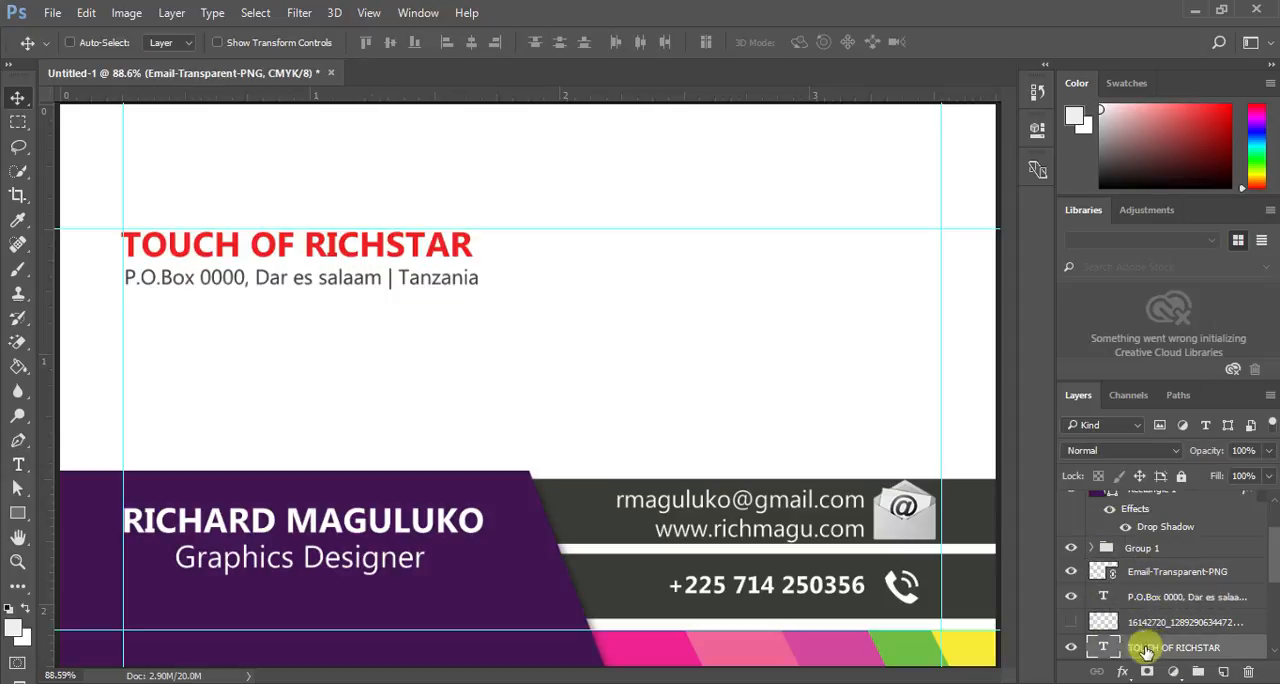
double_click(1097, 645)
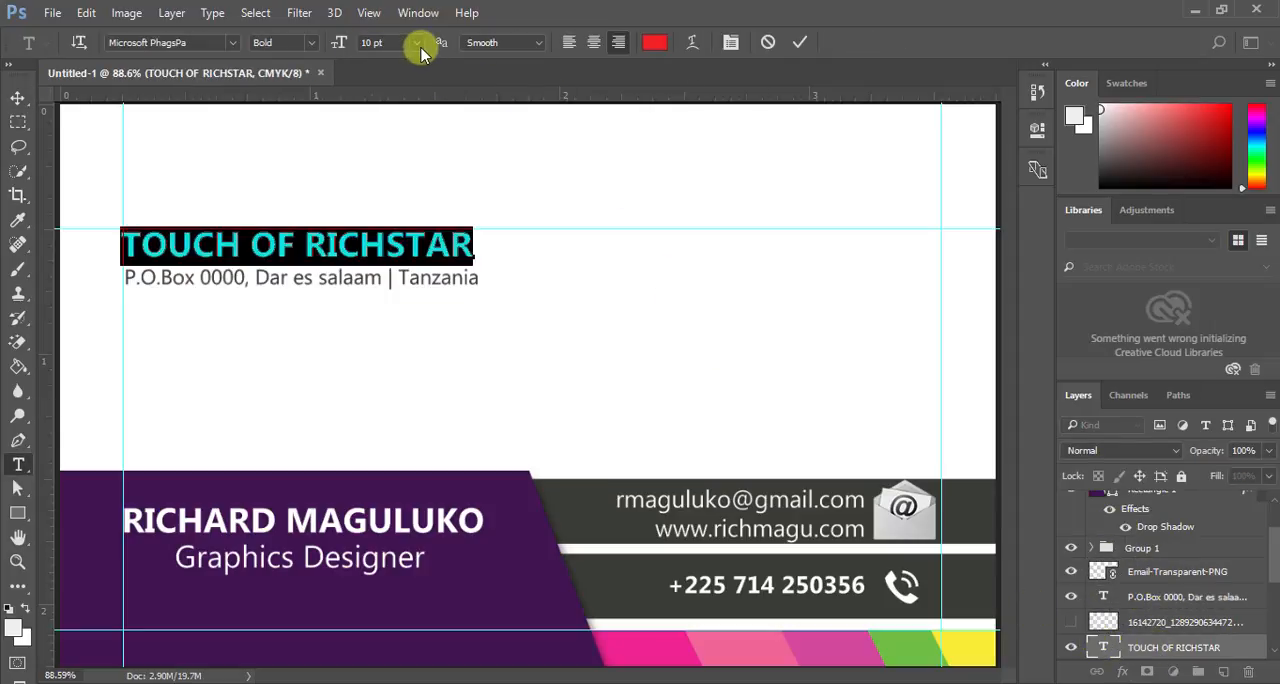
left_click(416, 43)
left_click(425, 194)
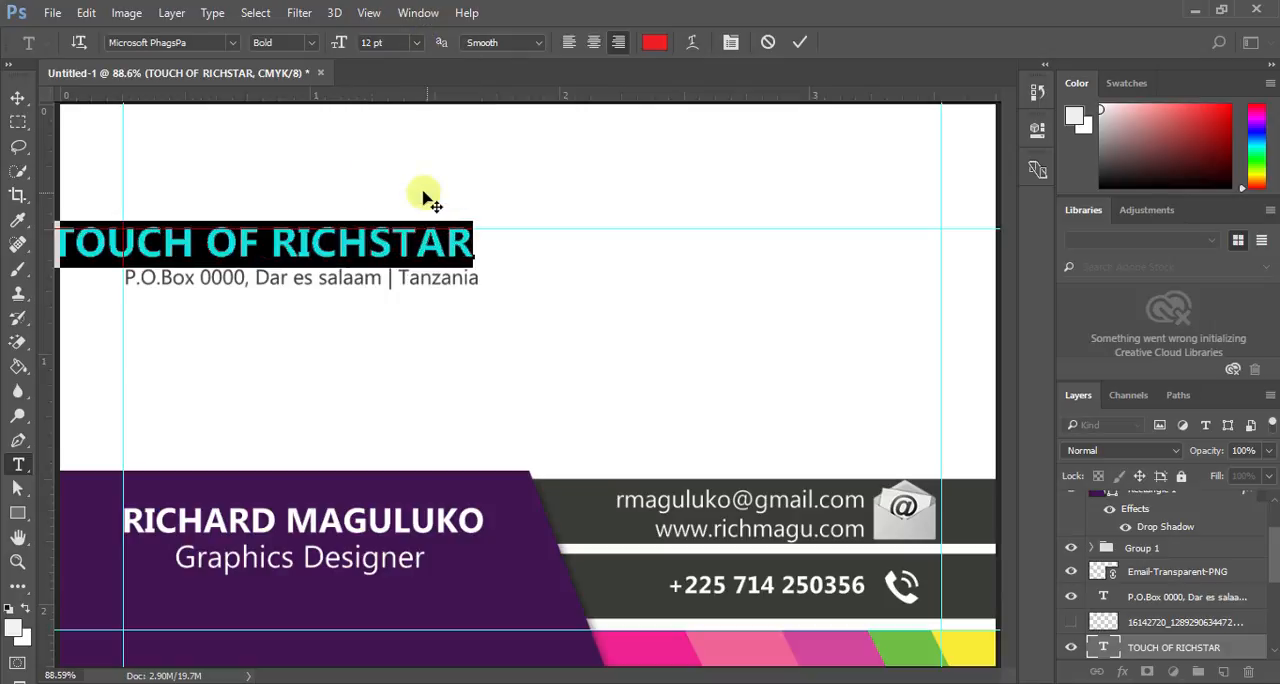
left_click(800, 45)
- Move the enlarged TOUCH OF RICHSTAR text so it lines up with the left margin guide and sits just below the horizontal guide
key("v")
left_click_drag(160, 240, 228, 243)
key("Right")
key("Right")
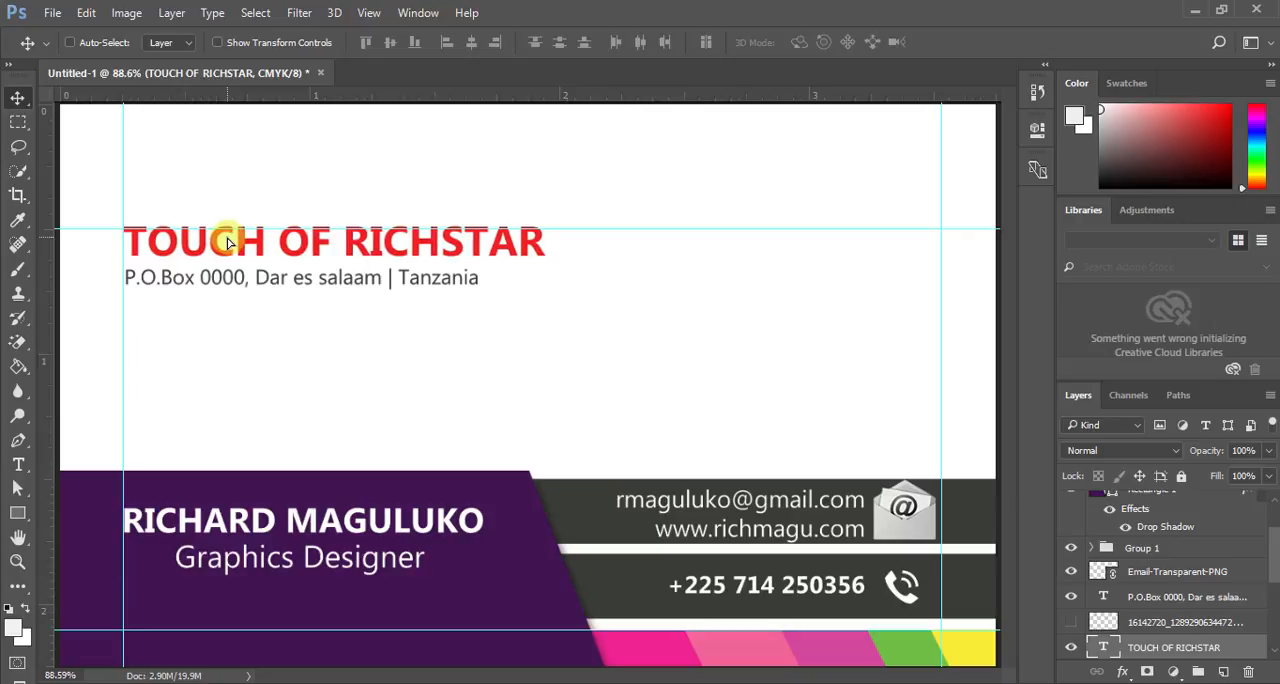
key("Down")
key("Down")
key("Down")
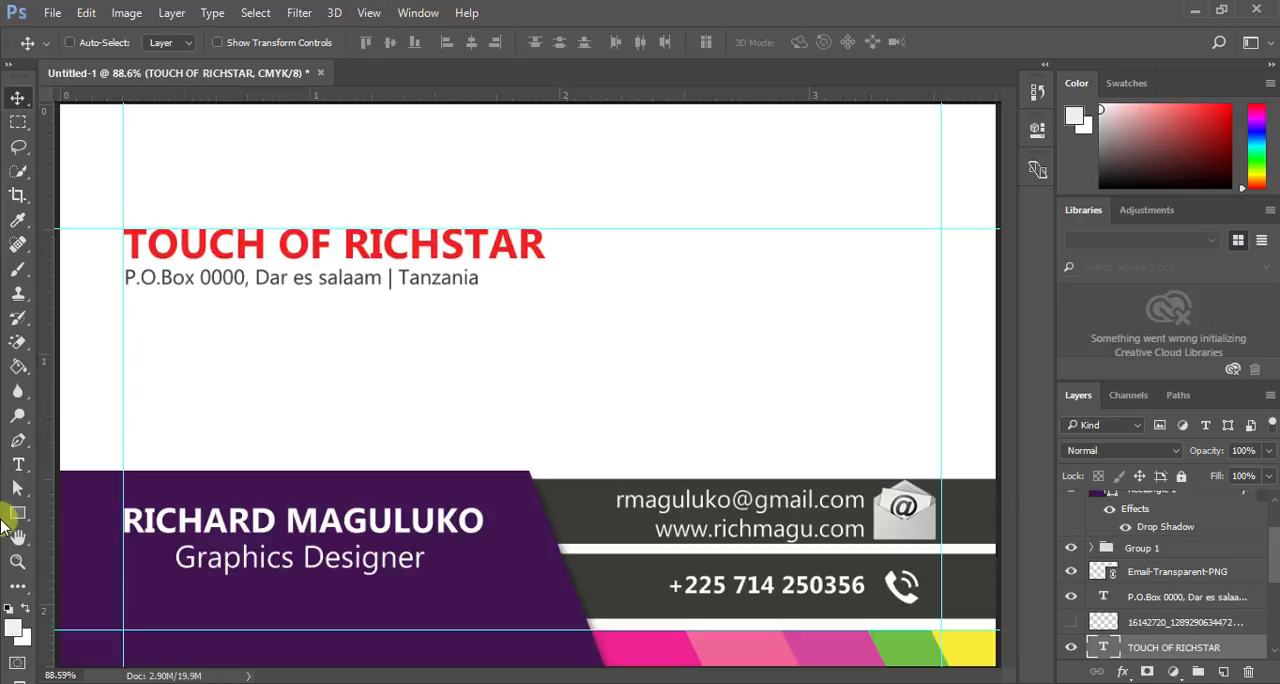
- Draw a light grey rectangle of about 1257 by 771 px that covers the whole card and extends slightly past its edges
left_click(17, 561)
right_click(304, 403)
left_click(338, 416)
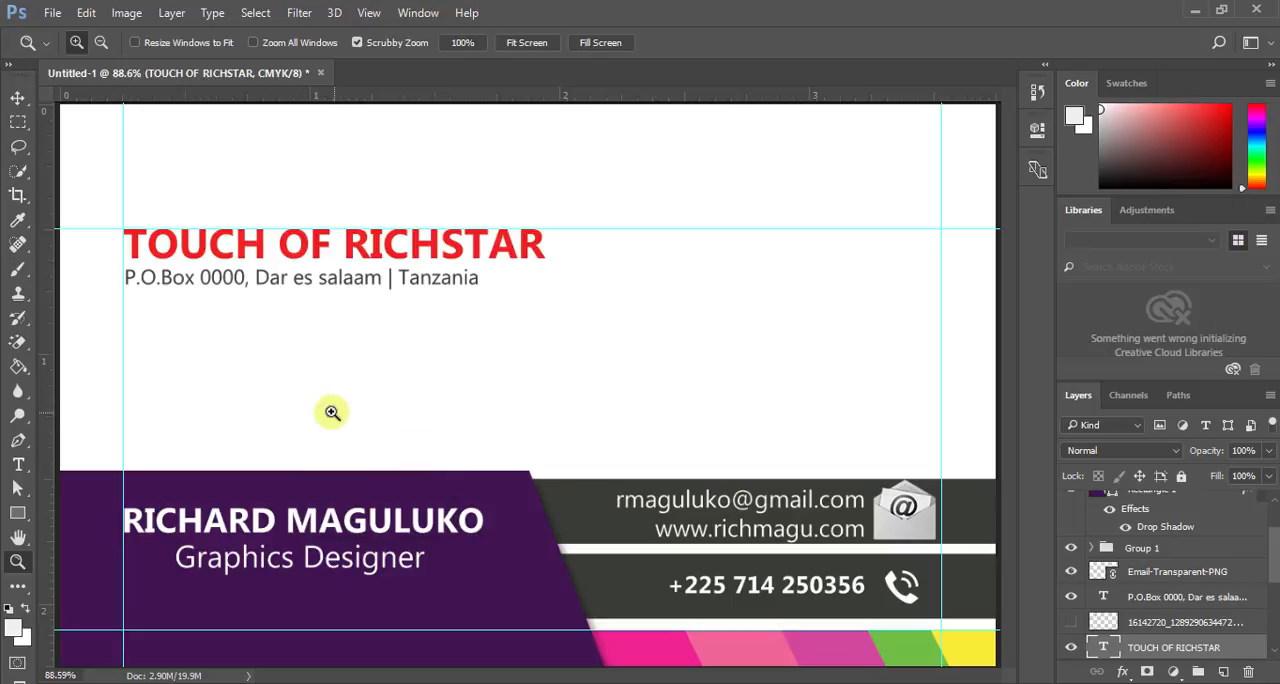
right_click(330, 407)
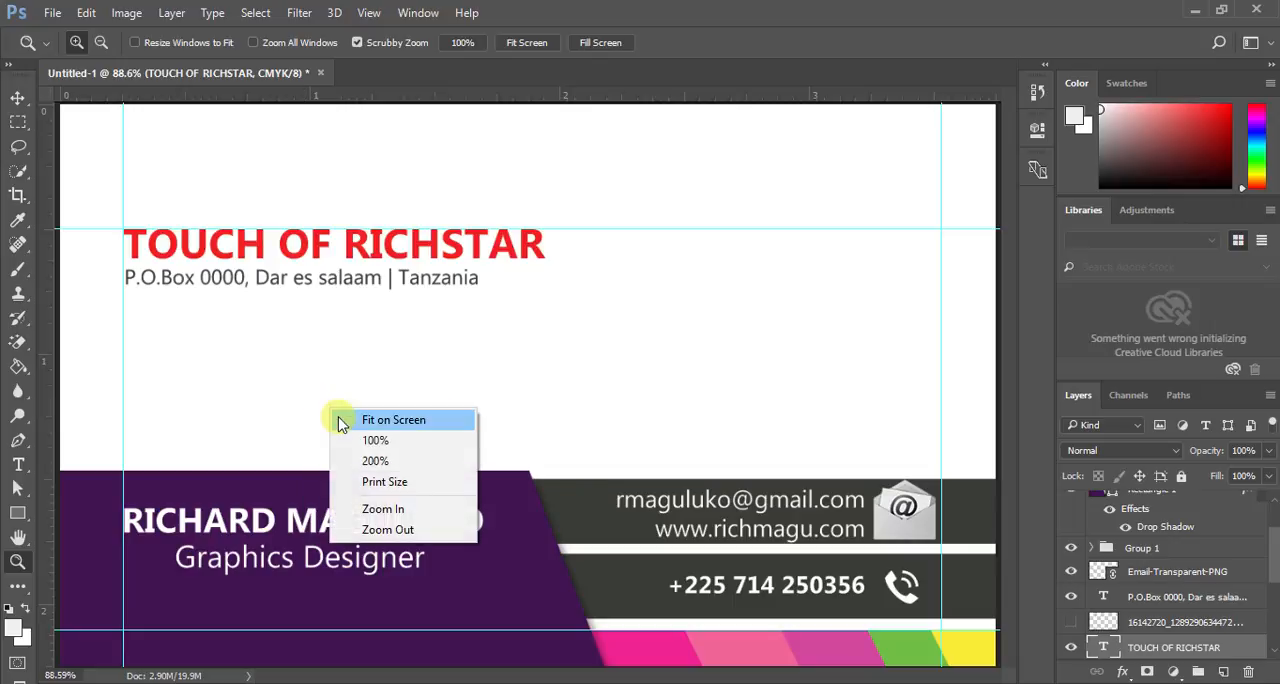
left_click(398, 485)
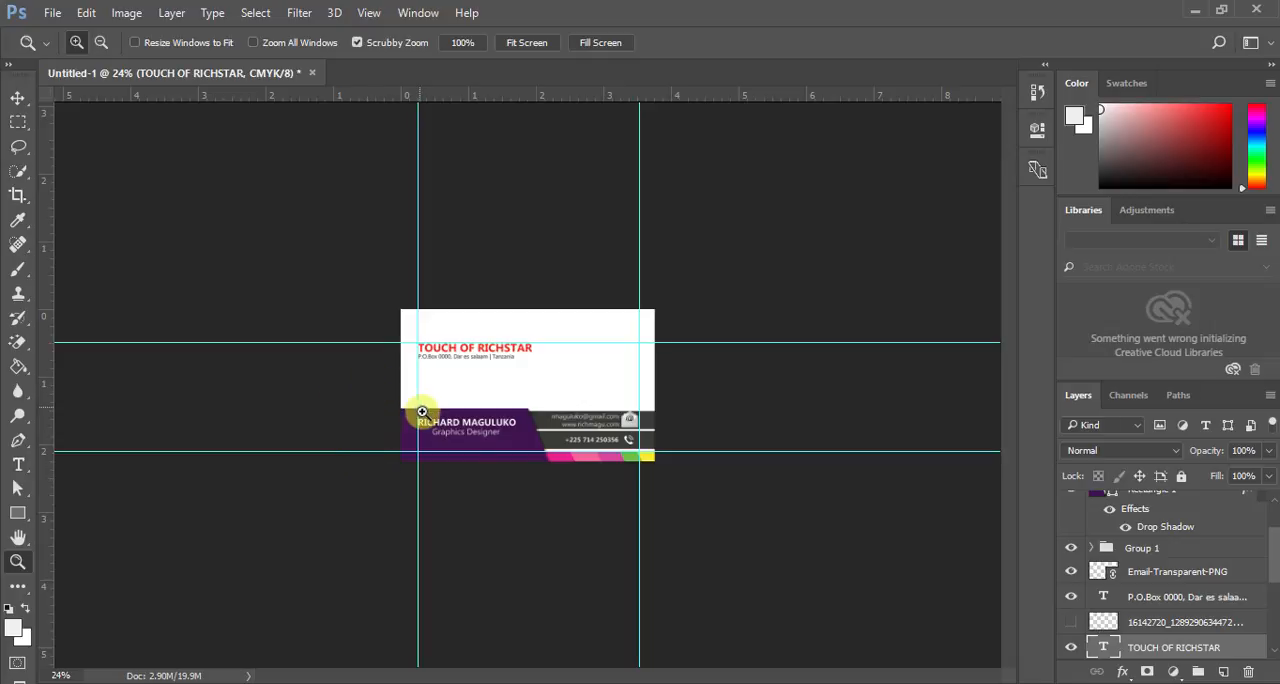
left_click(455, 451)
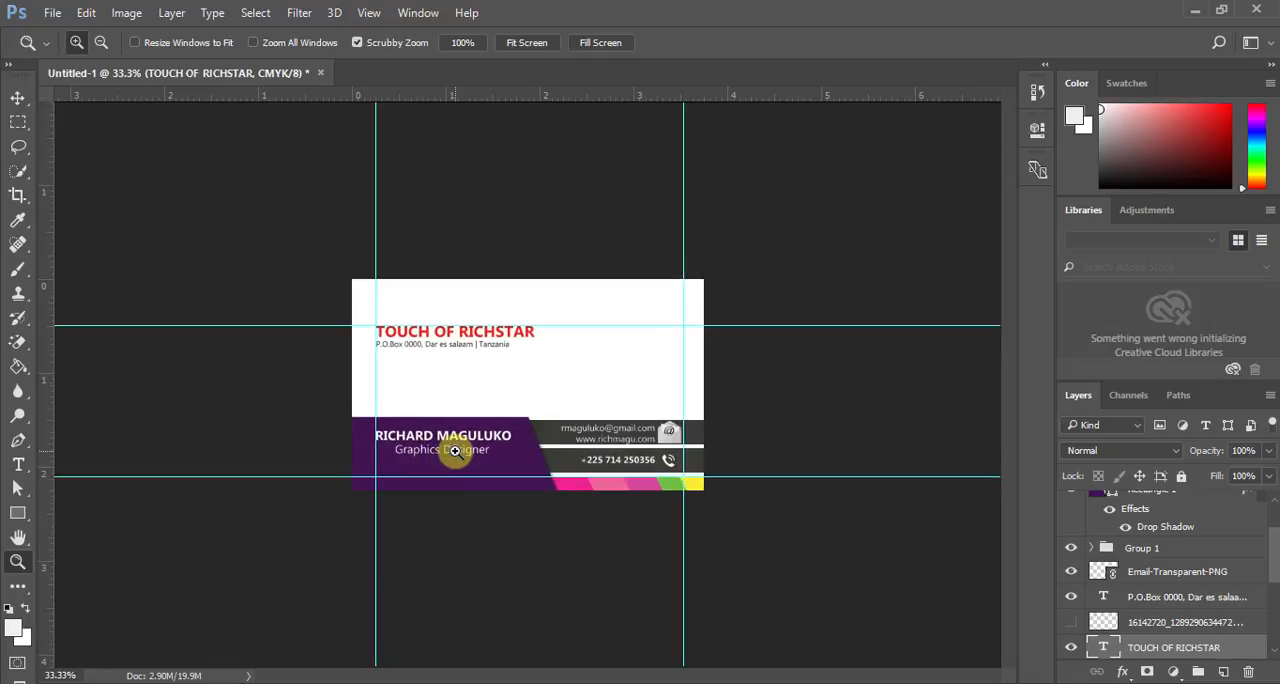
left_click(455, 451)
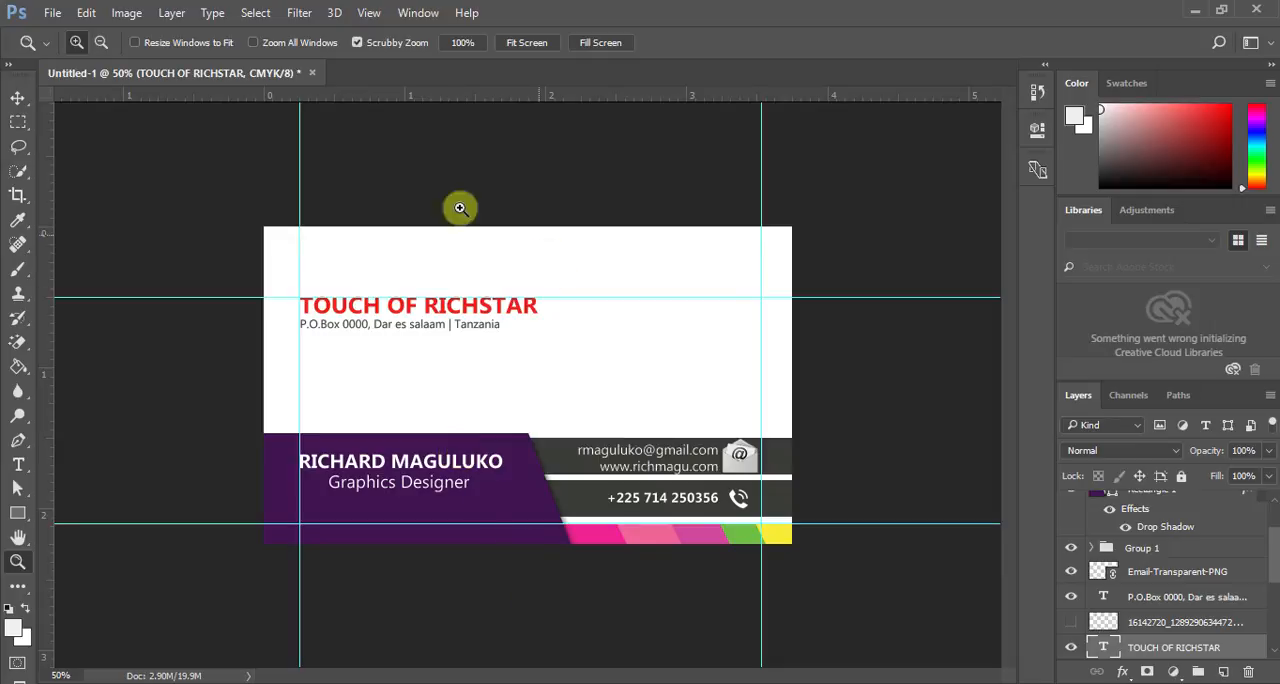
left_click(17, 513)
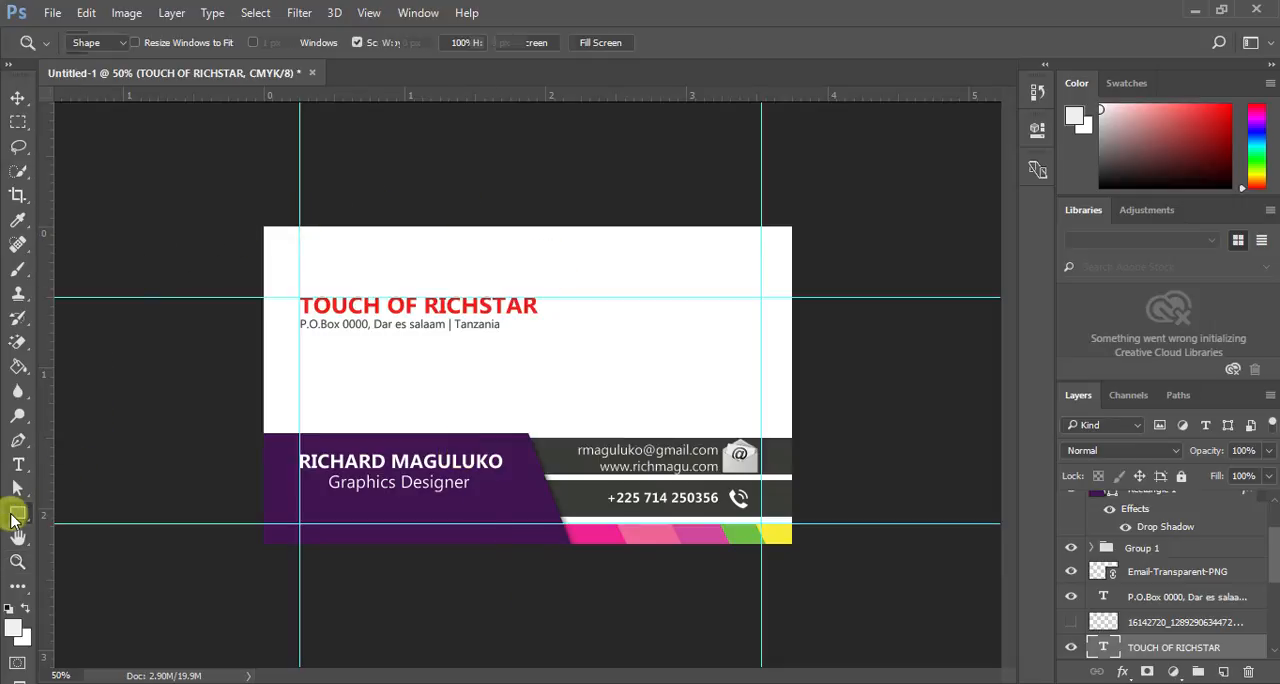
left_click_drag(232, 221, 822, 582)
left_click(984, 123)
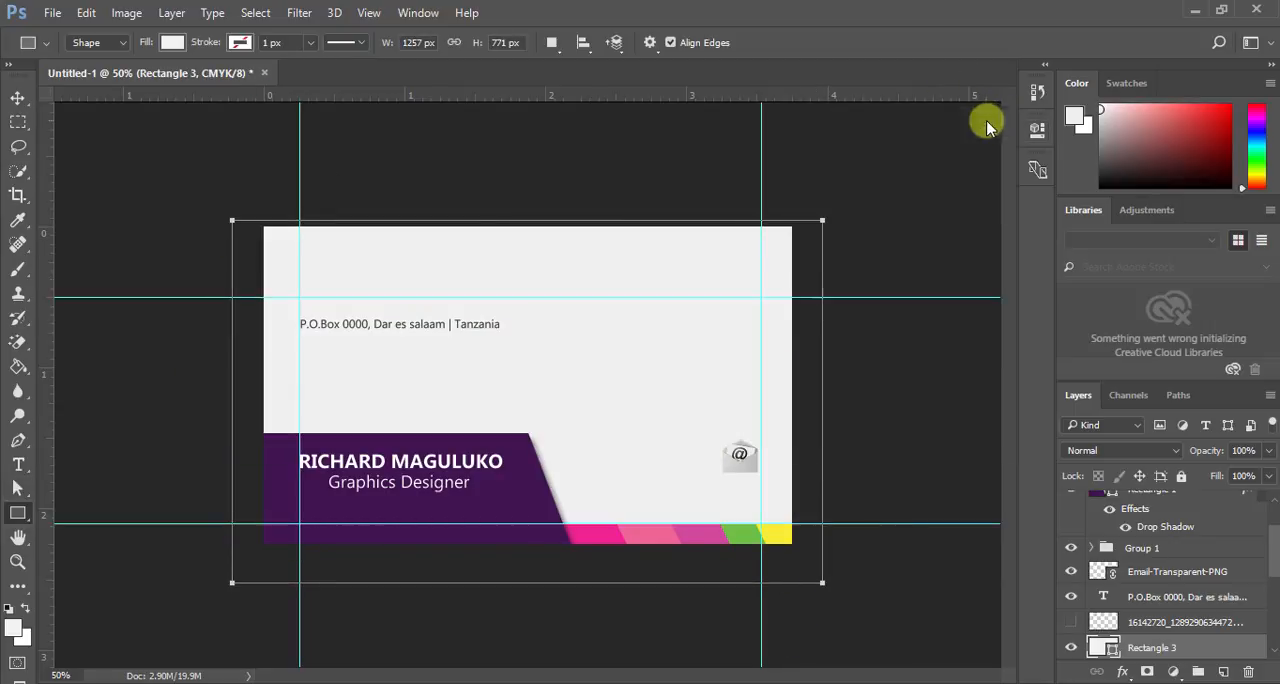
left_click(18, 99)
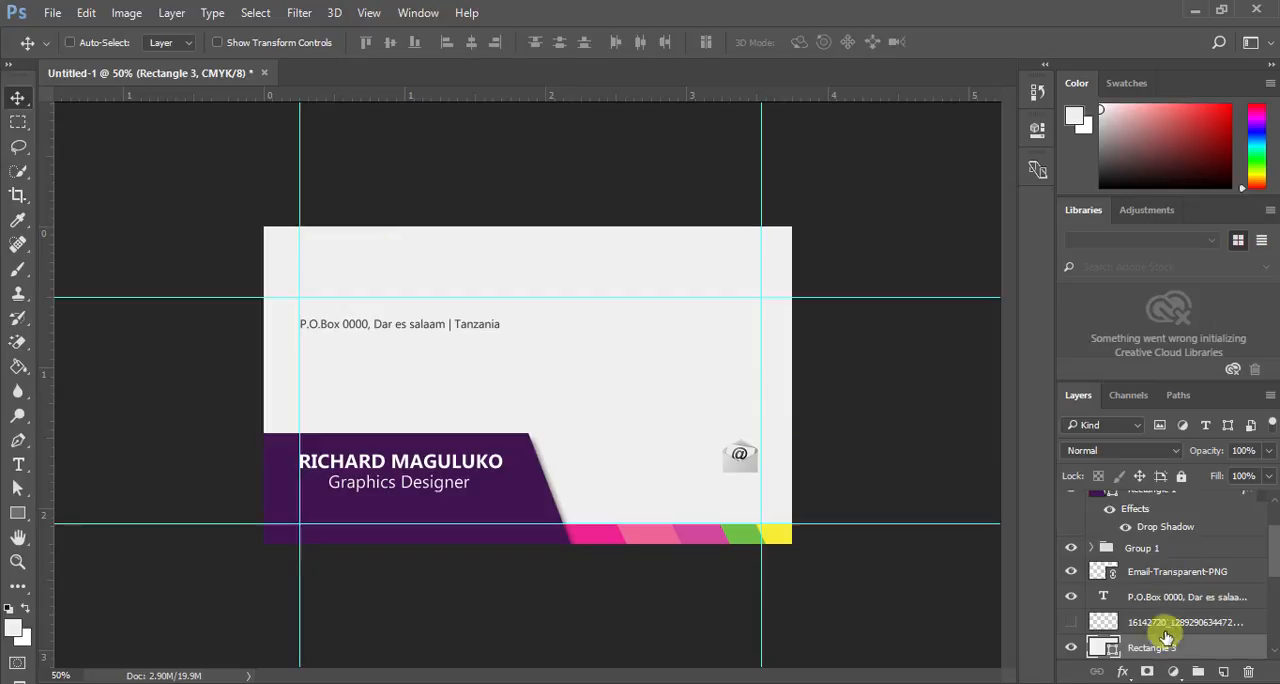
scroll(1160, 636, "down", 2)
left_click_drag(1143, 571, 1203, 669)
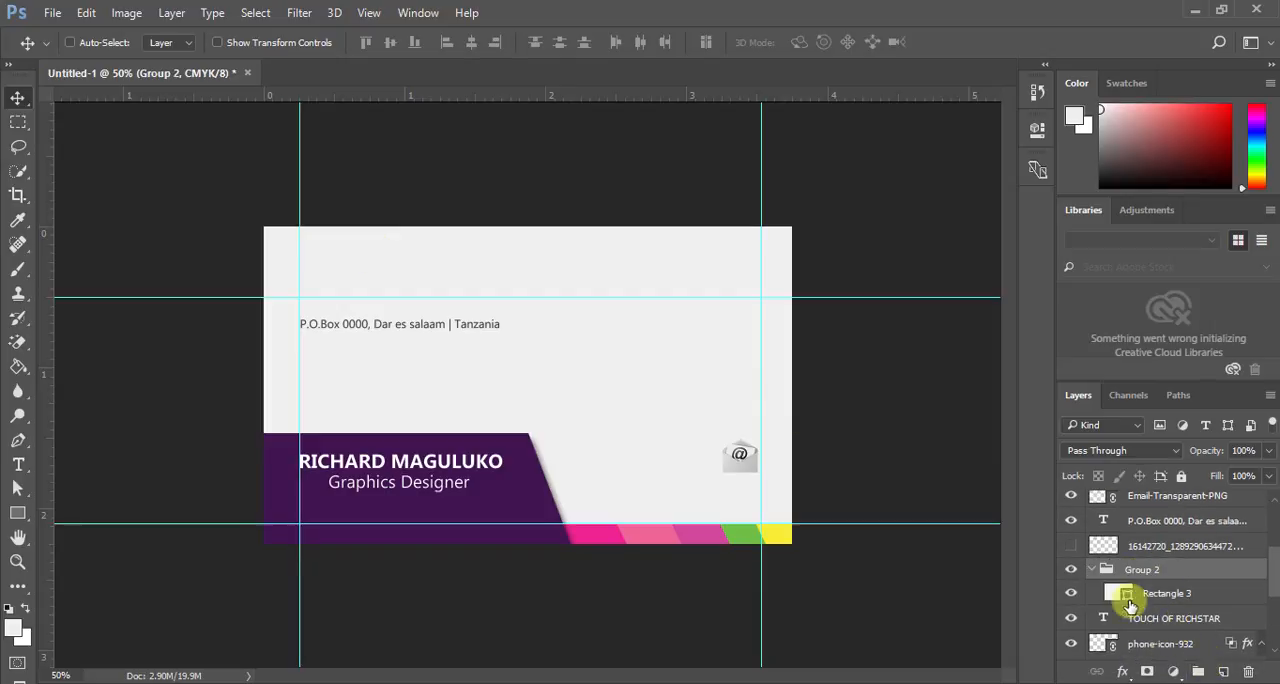
left_click(60, 15)
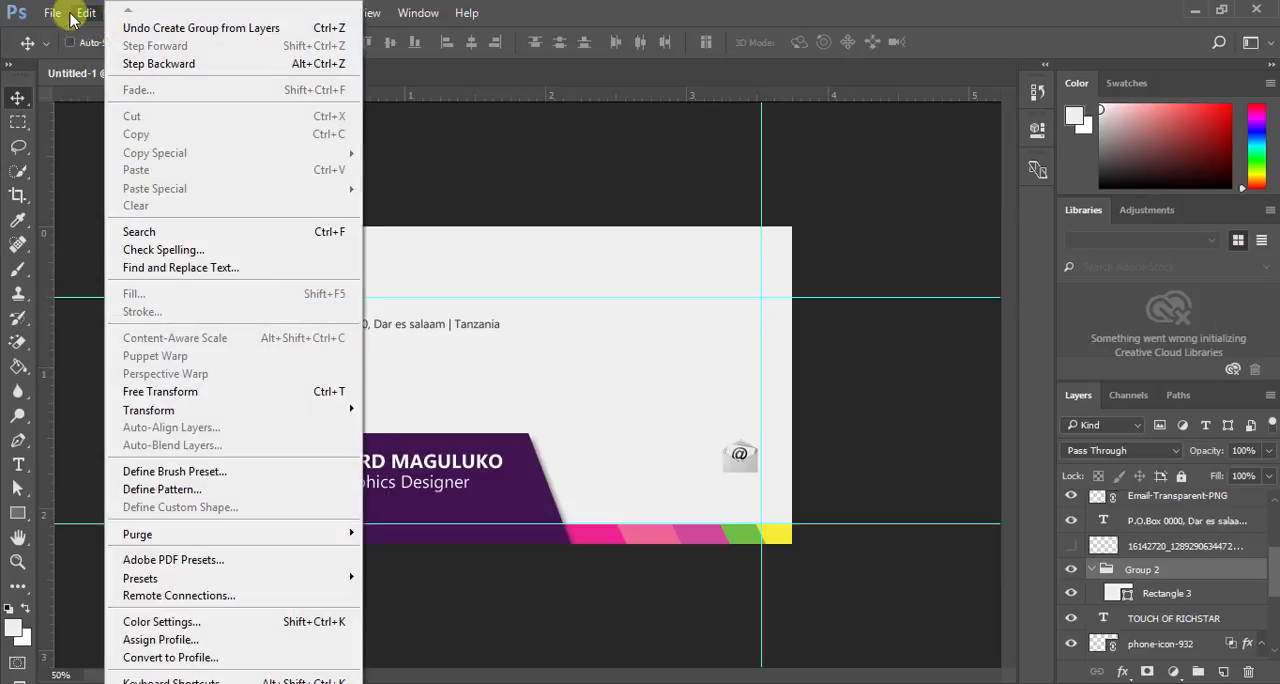
mouse_move(86, 13)
left_click(140, 28)
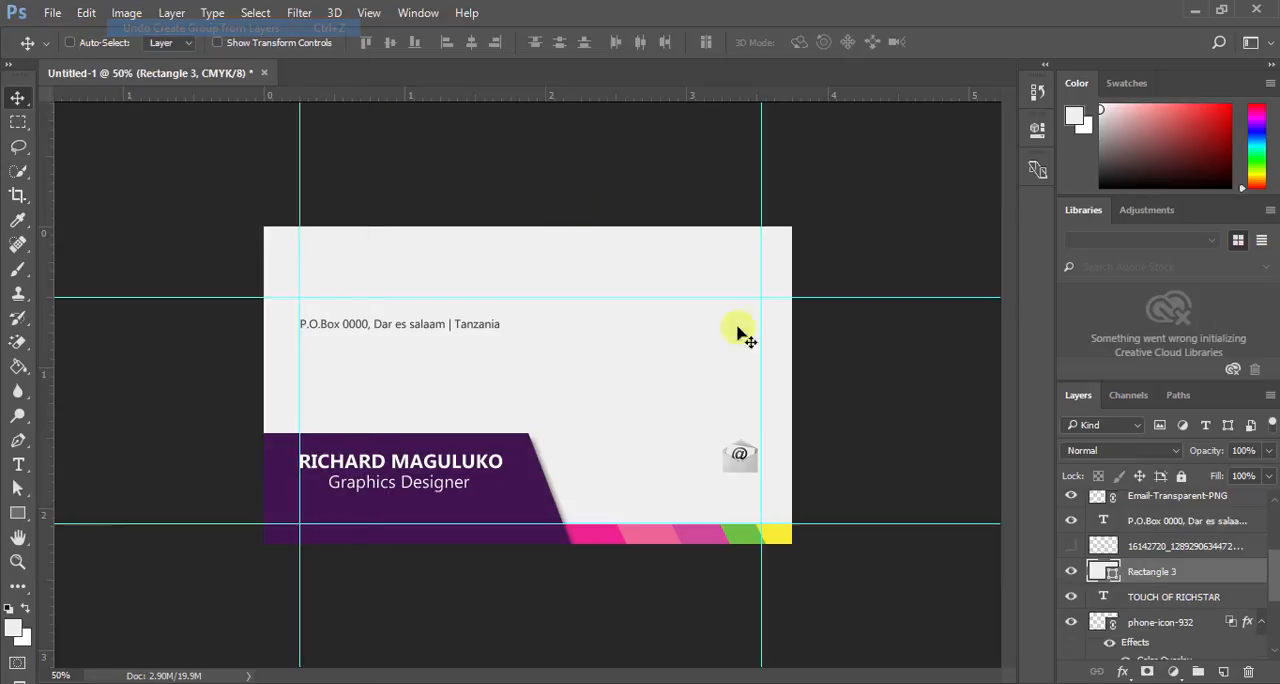
- Move the light grey Rectangle 3 layer down the stack to just above the Background layer, behind all card content
left_click_drag(1125, 572, 1154, 651)
scroll(1157, 651, "down", 3)
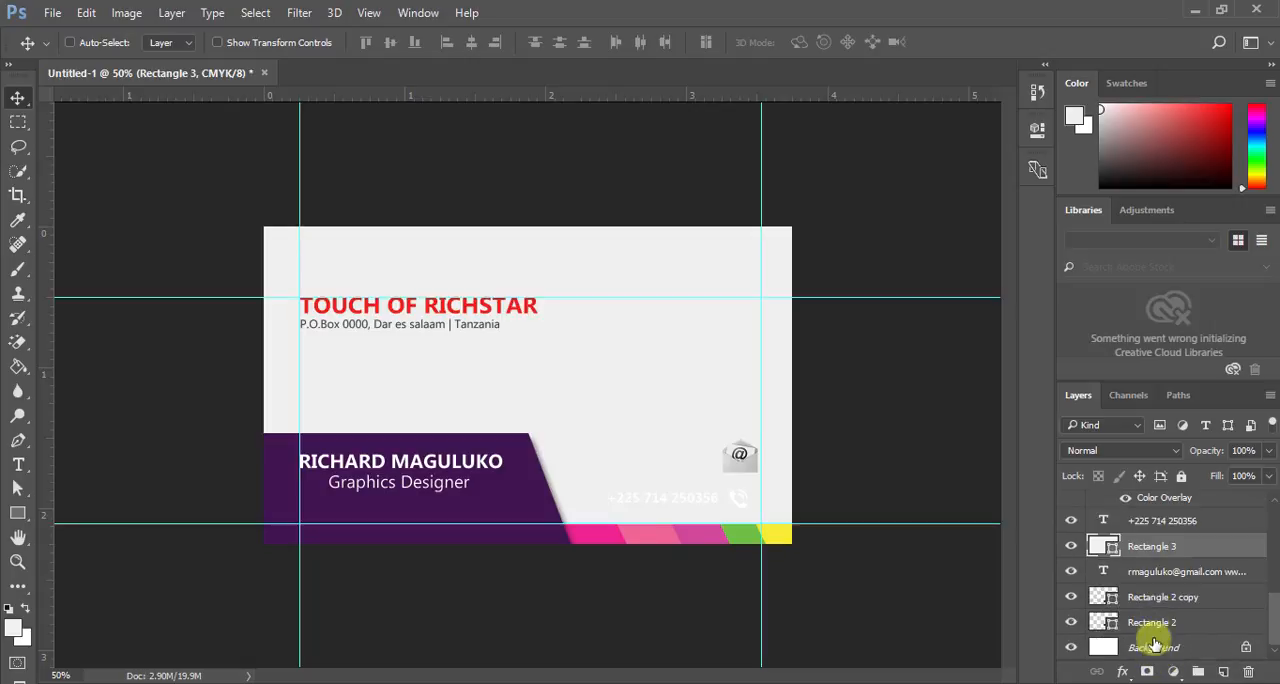
left_click_drag(1137, 549, 1150, 634)
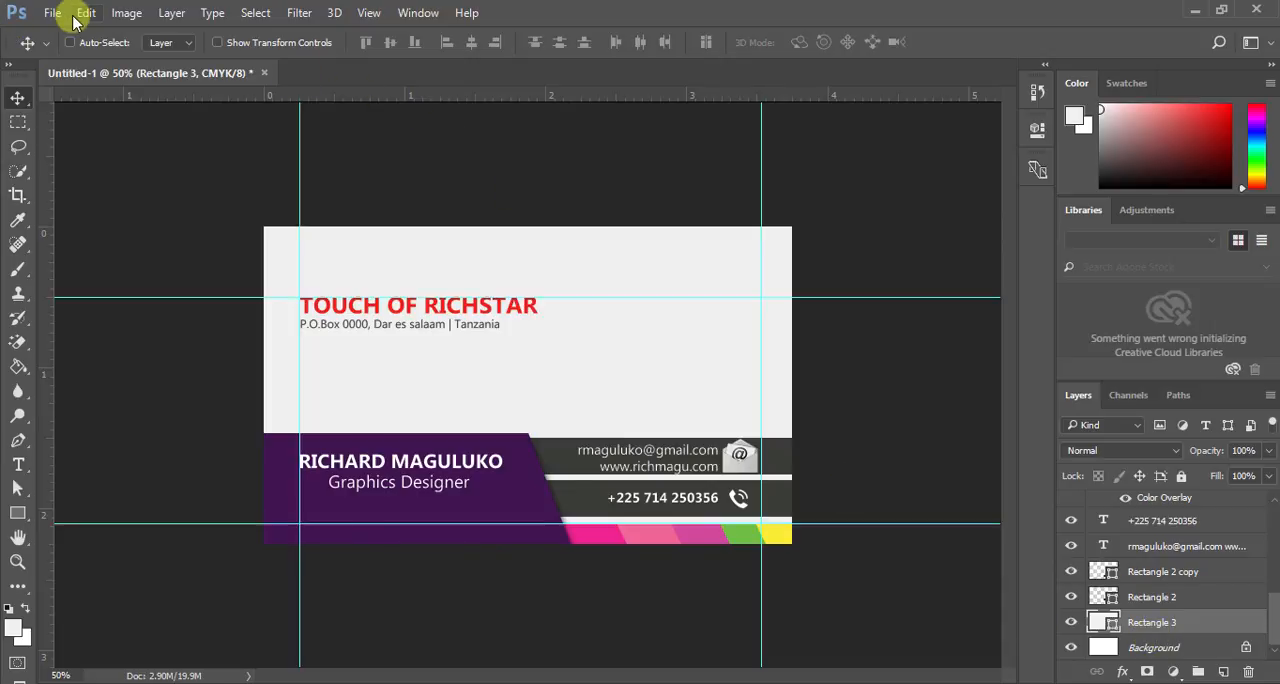
- Save the card to the Desktop as Untitled-1 in Photoshop PDF format, with layers and the ICC profile included
left_click(52, 13)
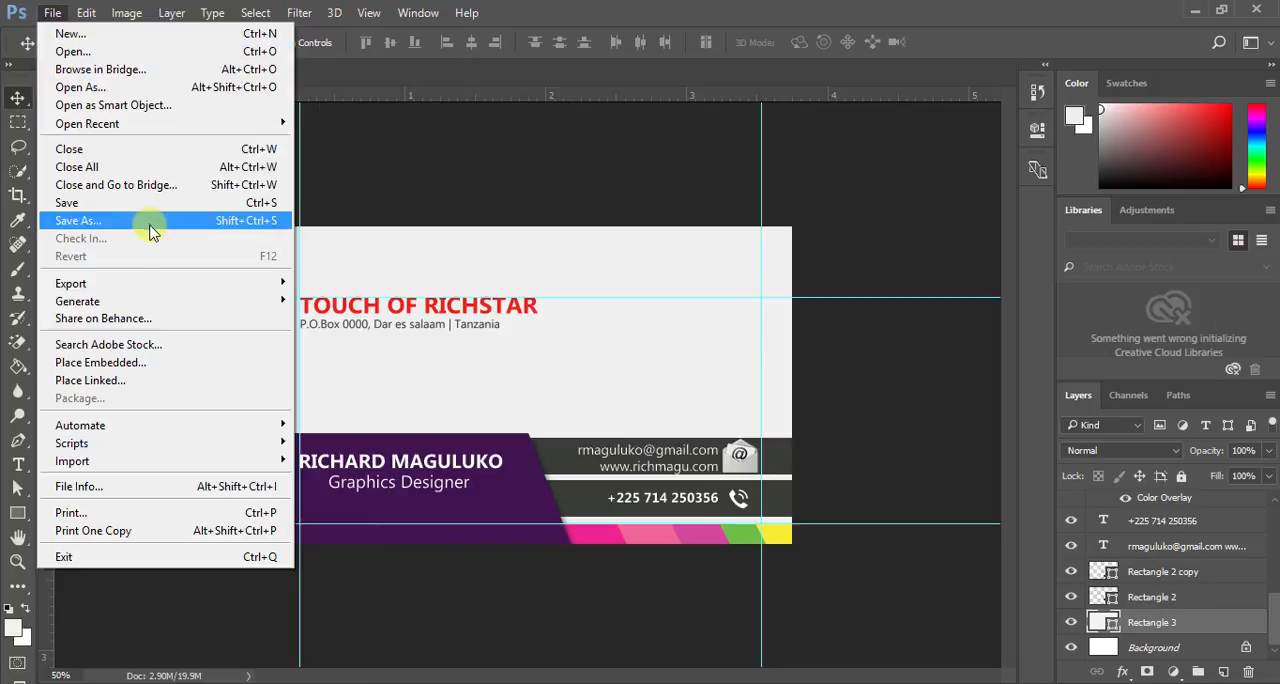
left_click(152, 221)
left_click(320, 406)
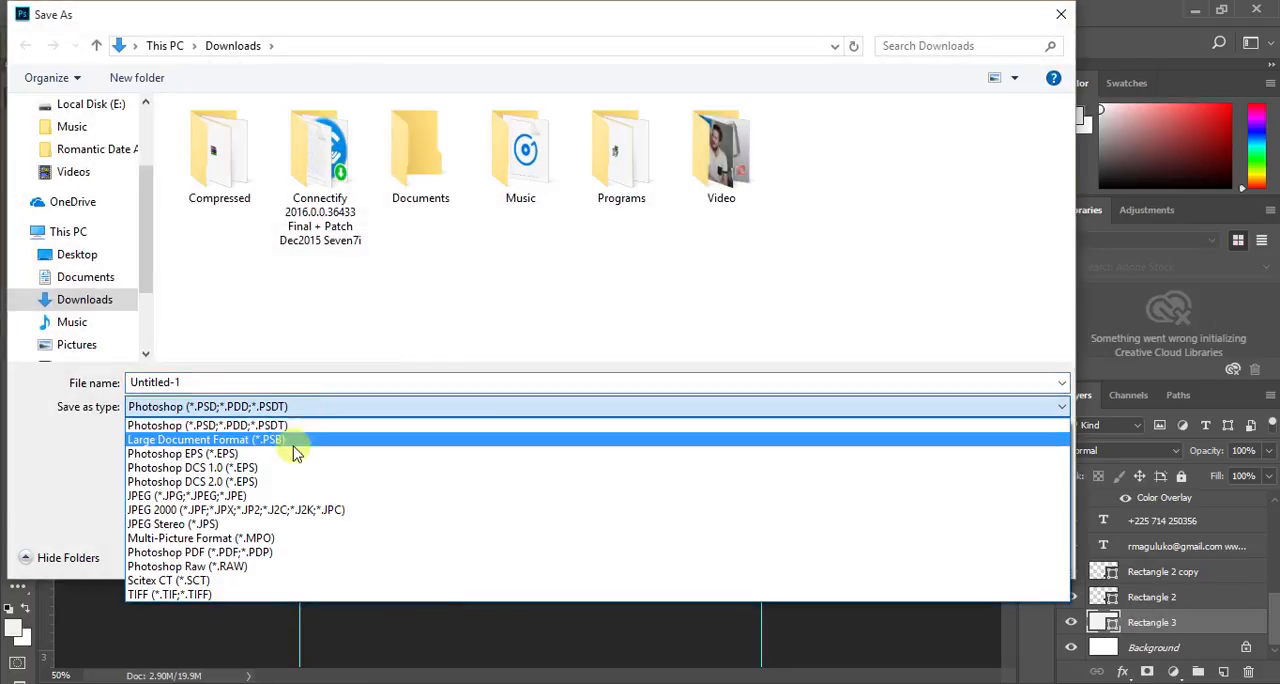
left_click(245, 556)
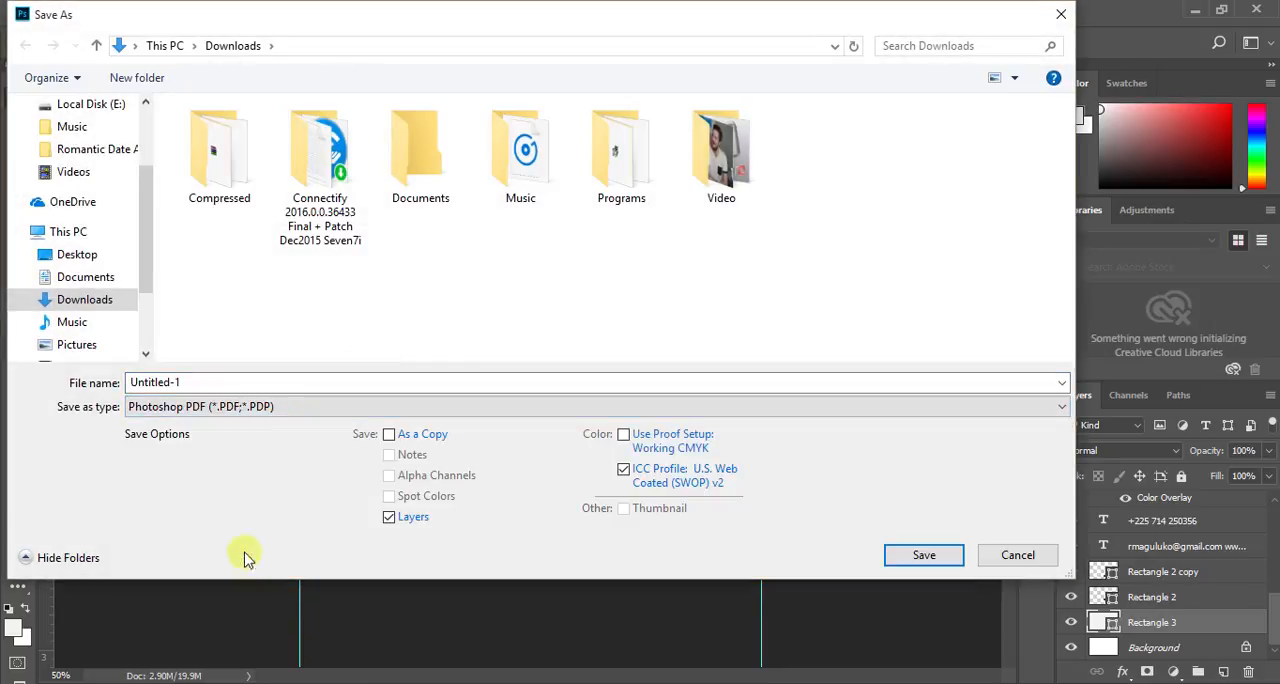
scroll(80, 140, "up", 2)
left_click(80, 106)
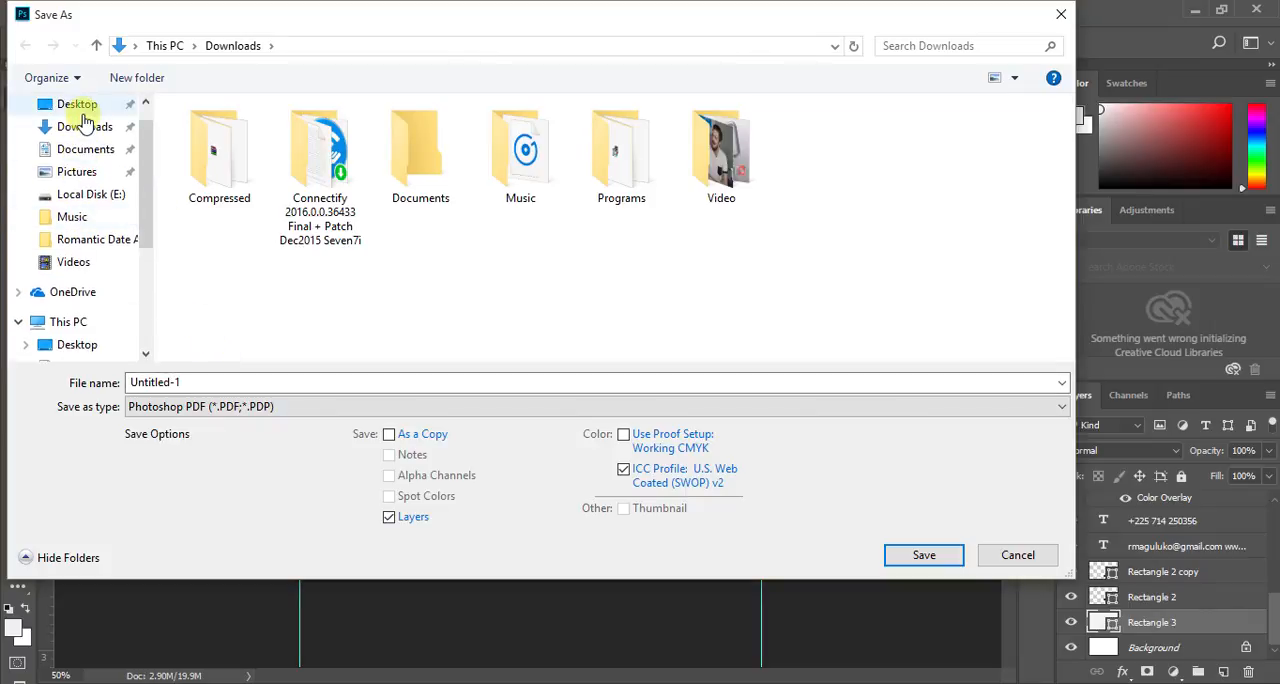
left_click(924, 556)
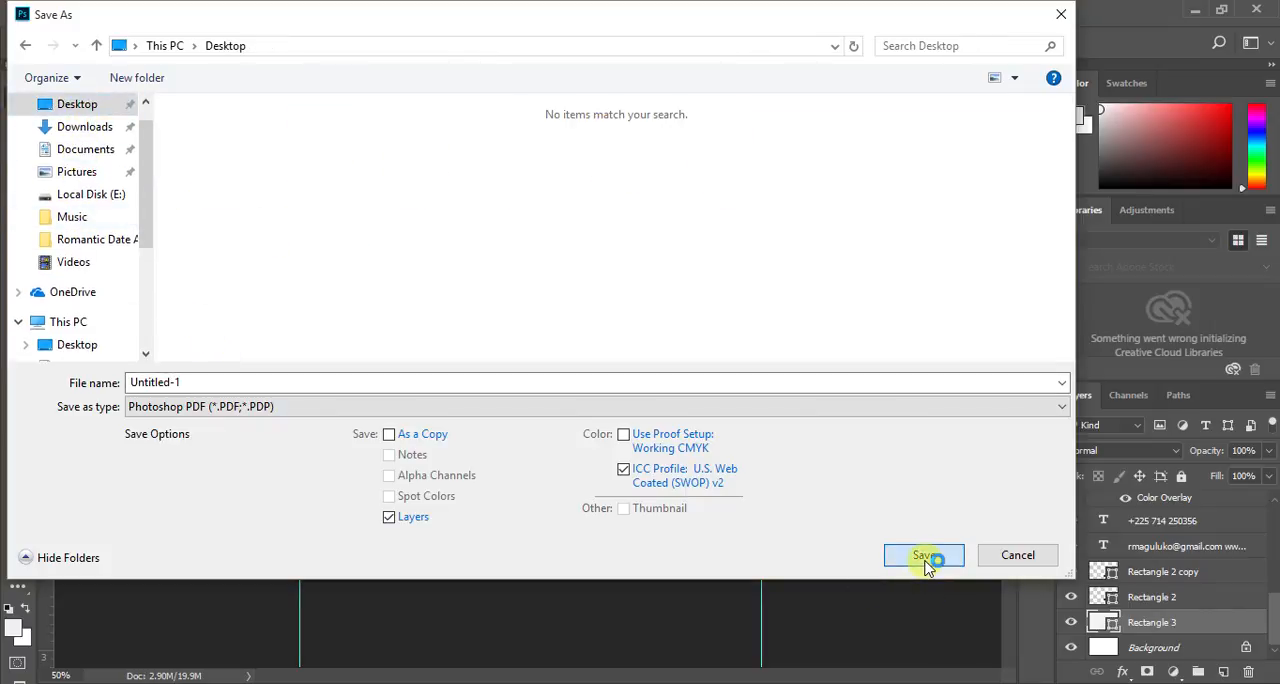
left_click(680, 446)
left_click(680, 446)
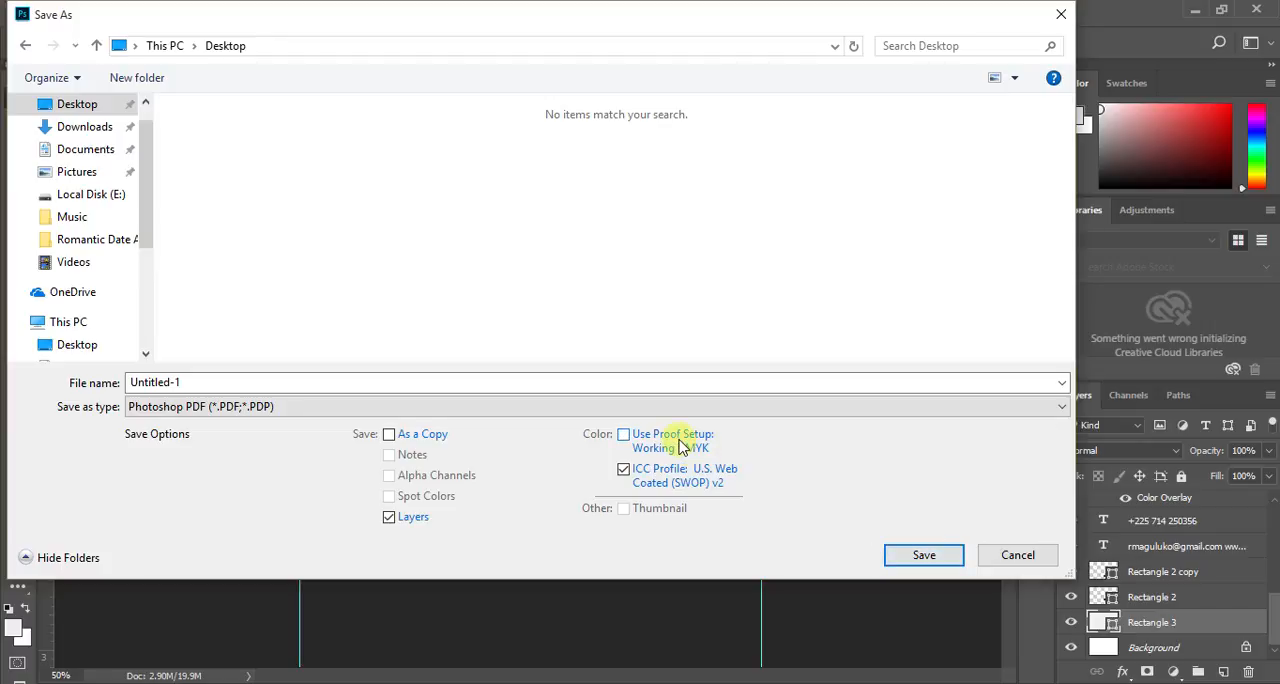
left_click(908, 555)
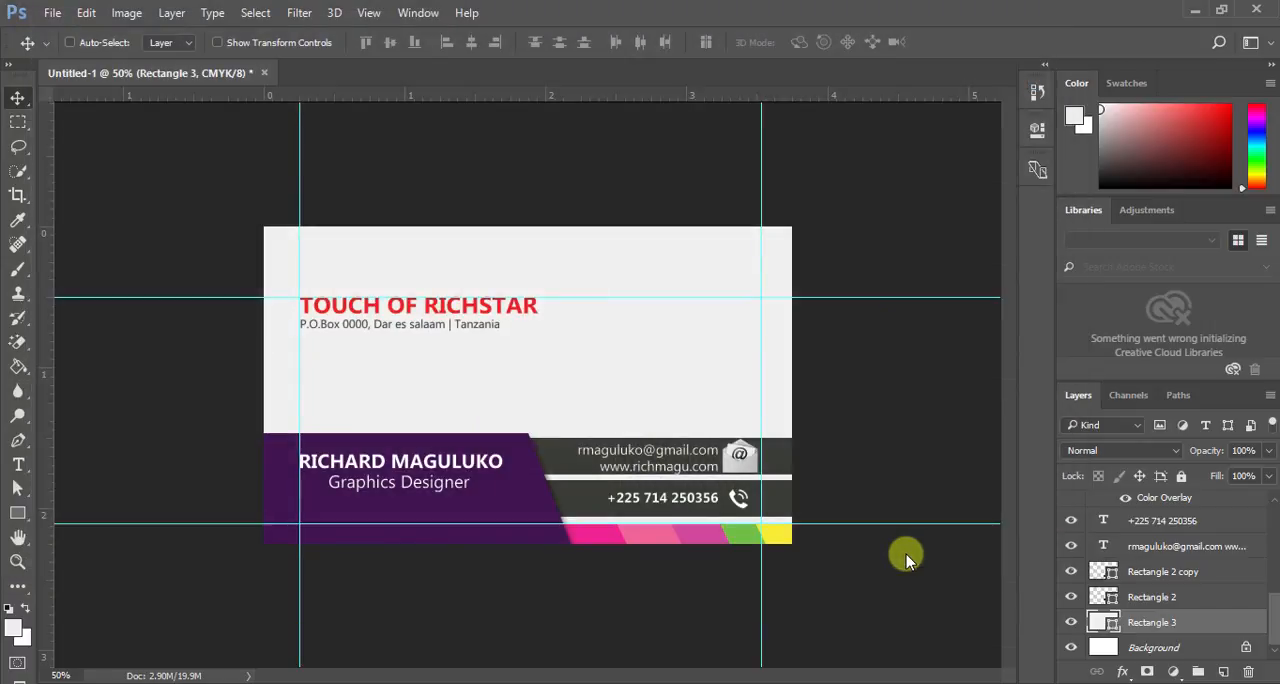
- Suppress the PDF settings override notice and write the PDF with the High Quality Print preset, preserving Photoshop editing capabilities
left_click(566, 317)
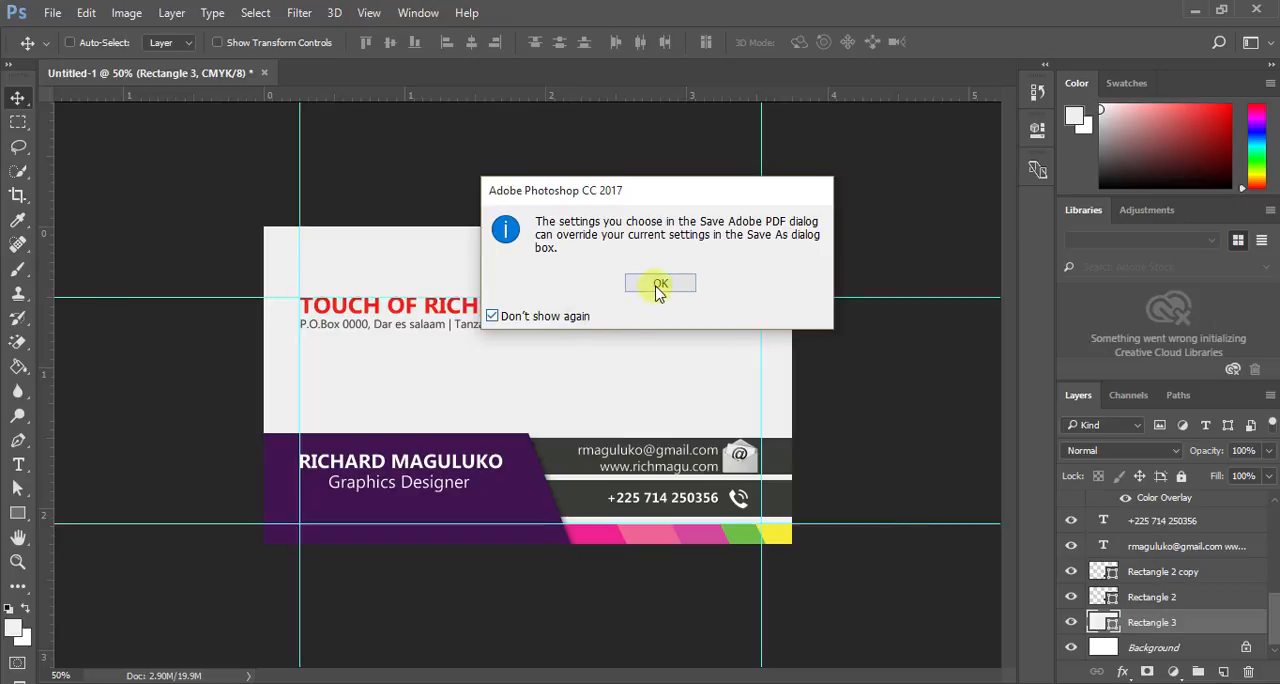
left_click(658, 285)
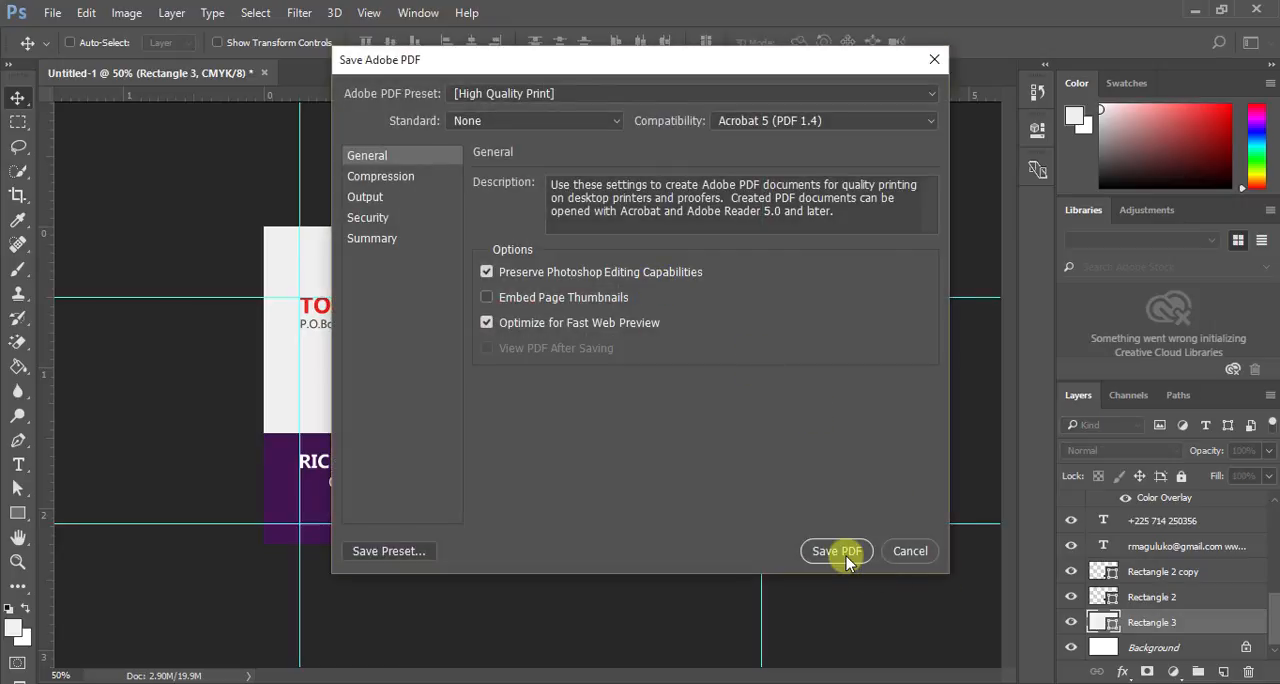
left_click(623, 118)
left_click(623, 118)
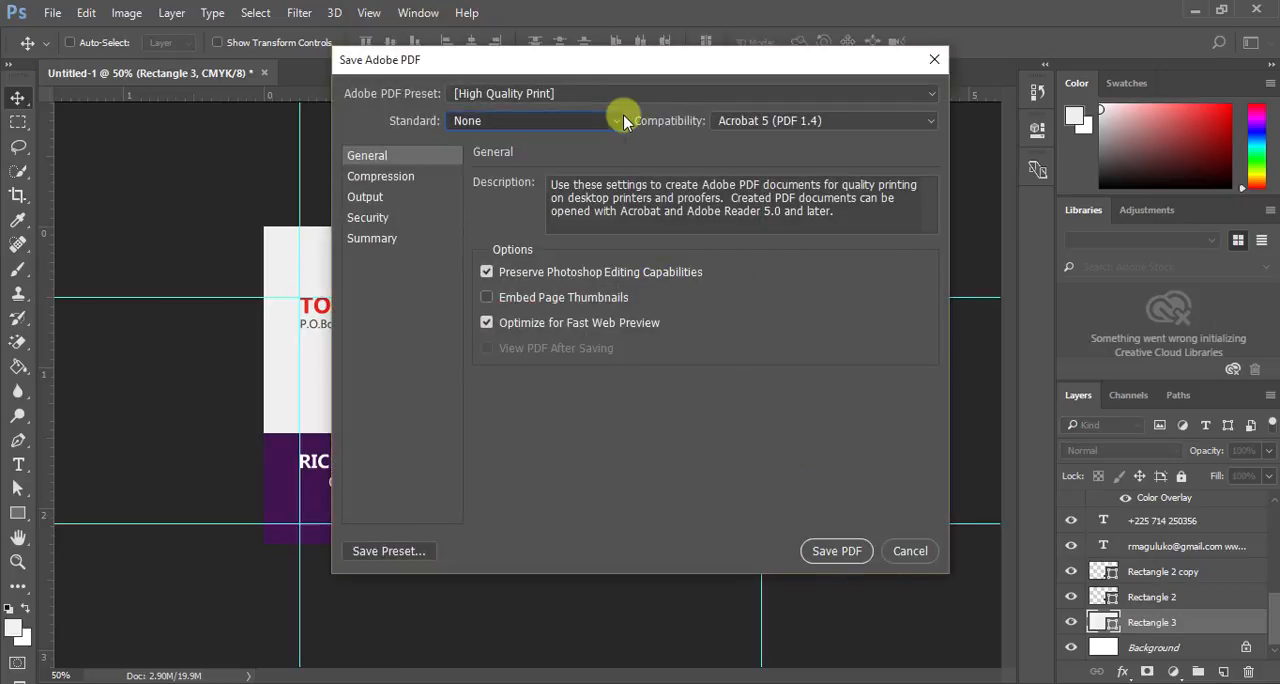
left_click(843, 559)
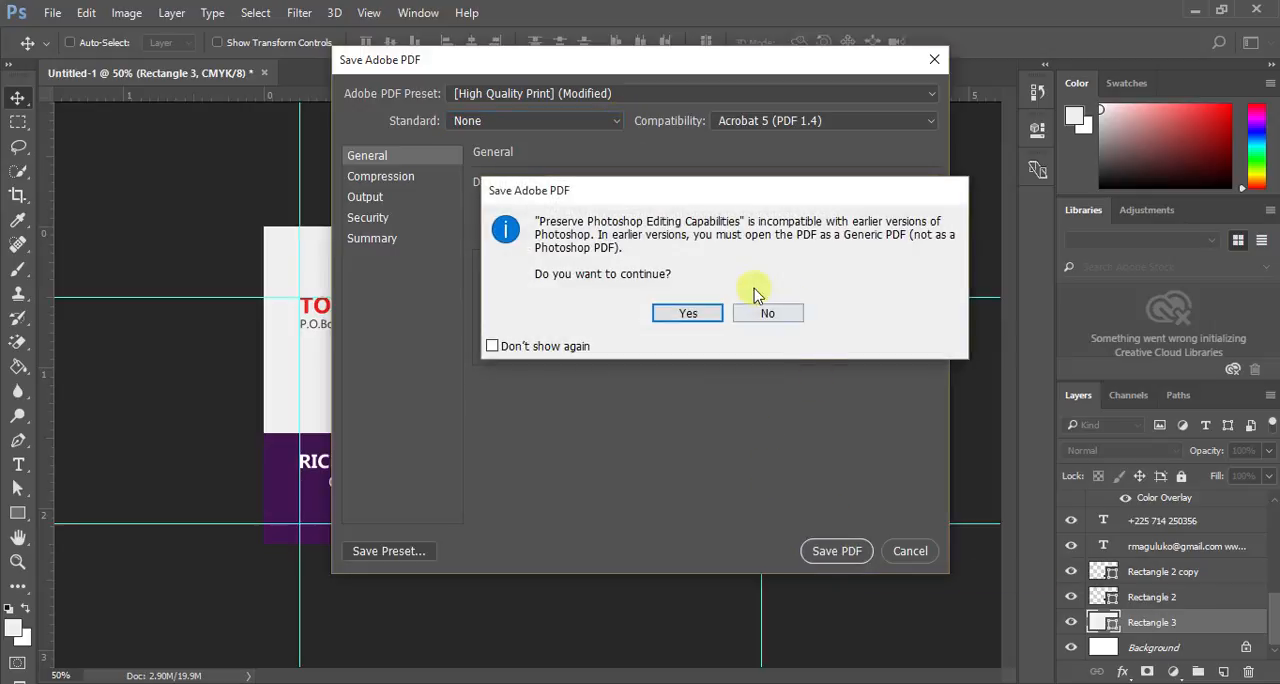
left_click(690, 313)
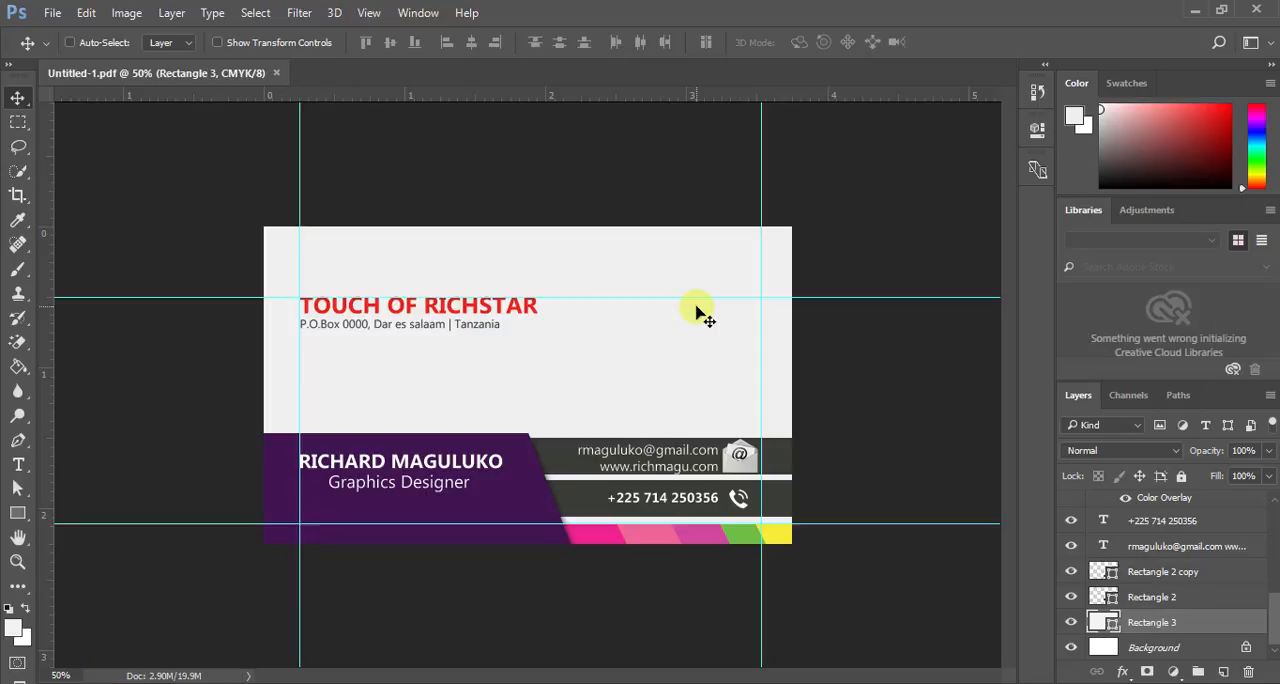
- Switch to the desktop and open the Untitled-1 PDF in Microsoft Edge, maximized, to check the finished card
left_click(1195, 11)
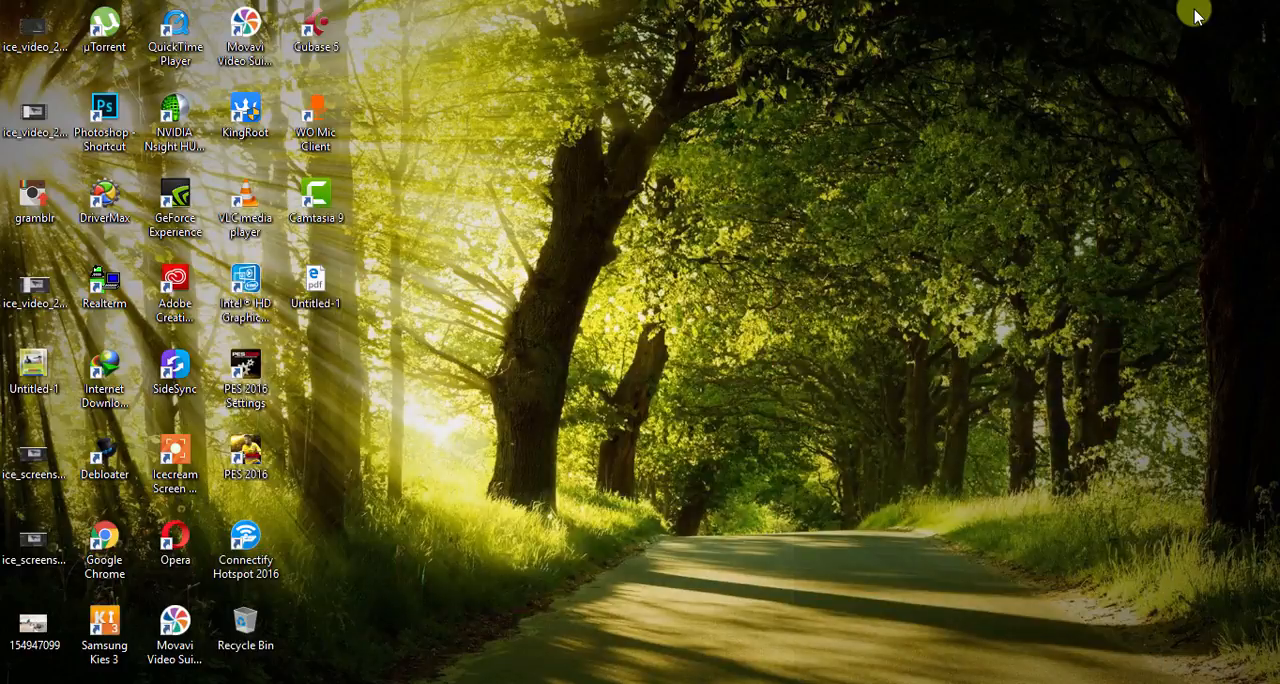
double_click(315, 278)
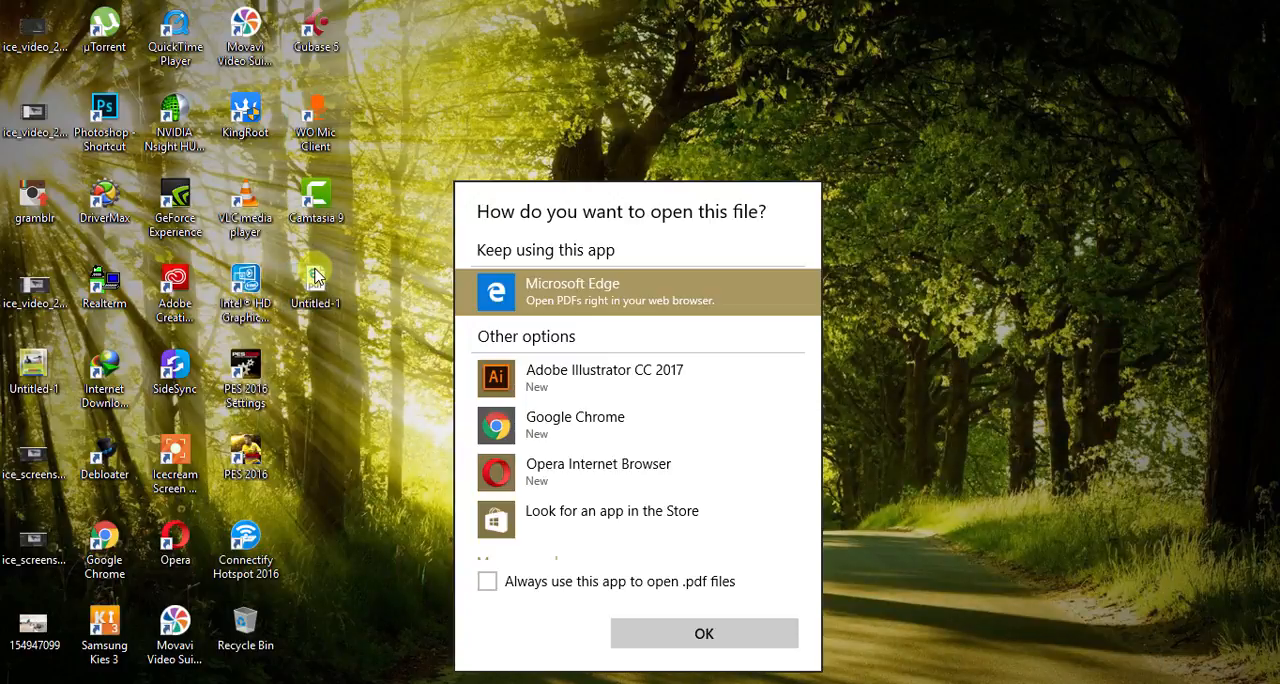
double_click(563, 292)
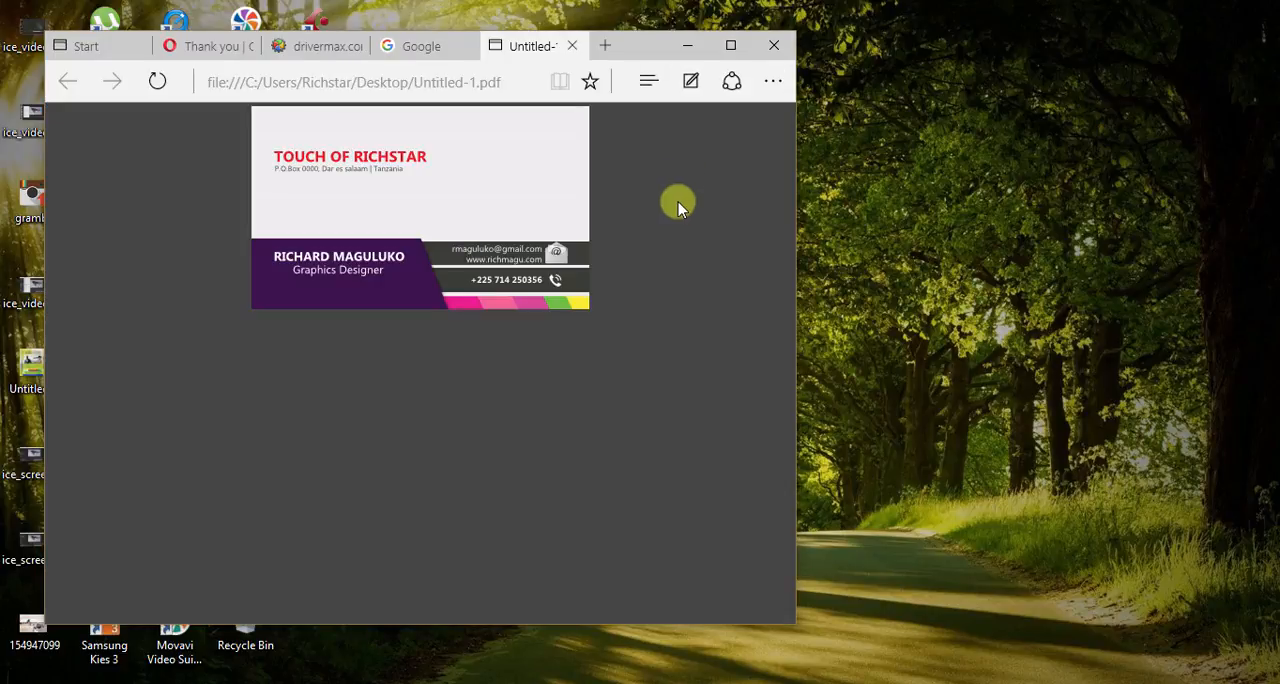
left_click(731, 45)
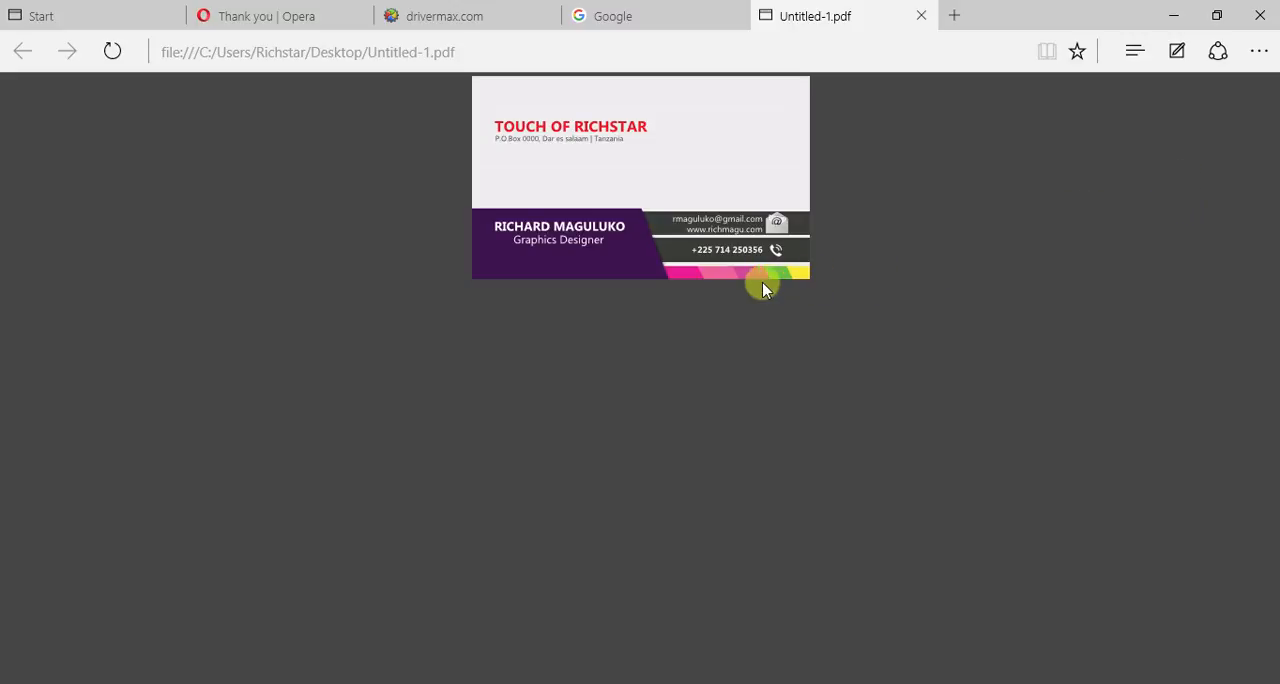